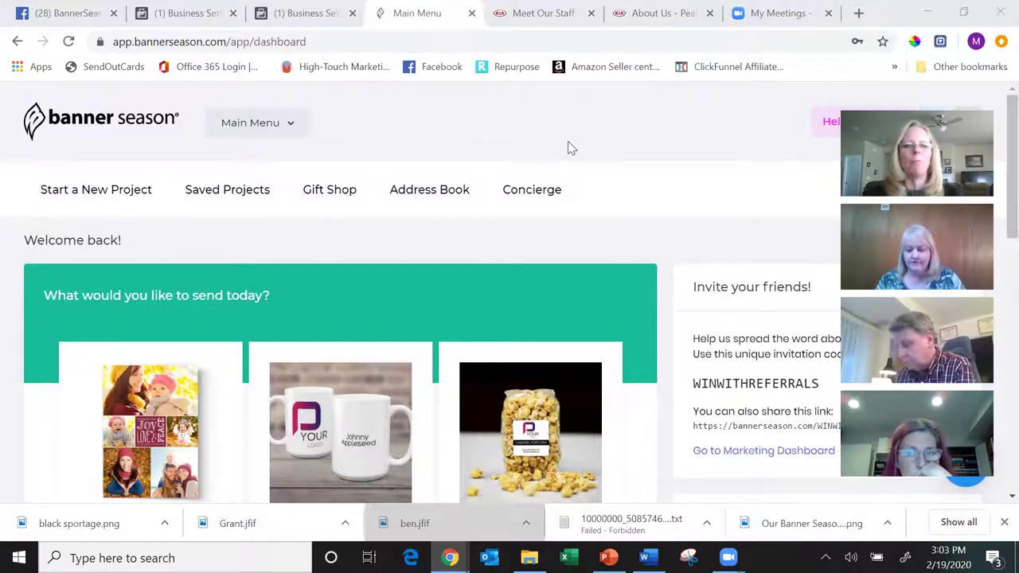
- Open the Personalized Cards list and choose ready-made designs for the $0.99 5x7 Greeting Card
scroll(570, 148, "down", 3)
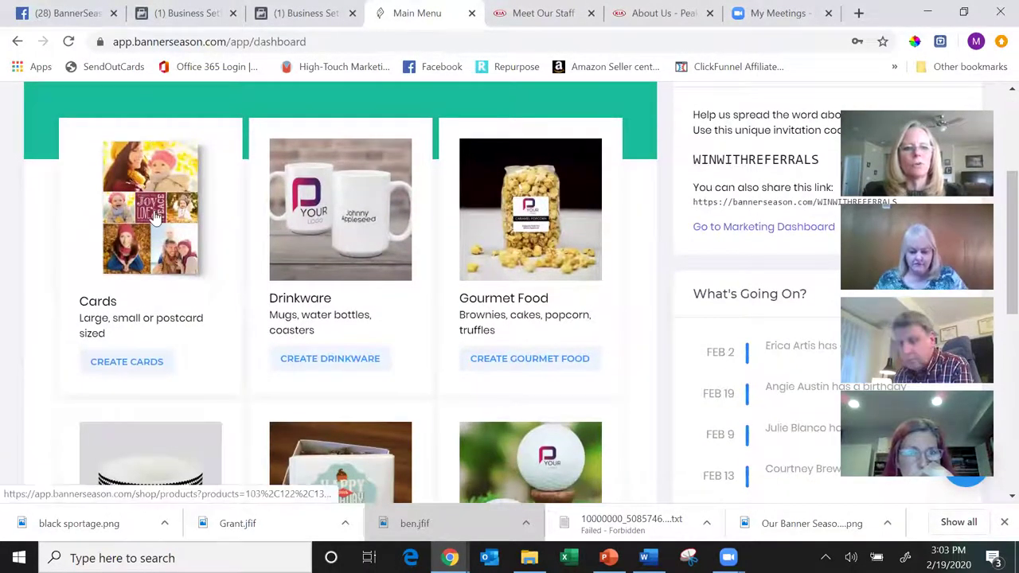
left_click(141, 368)
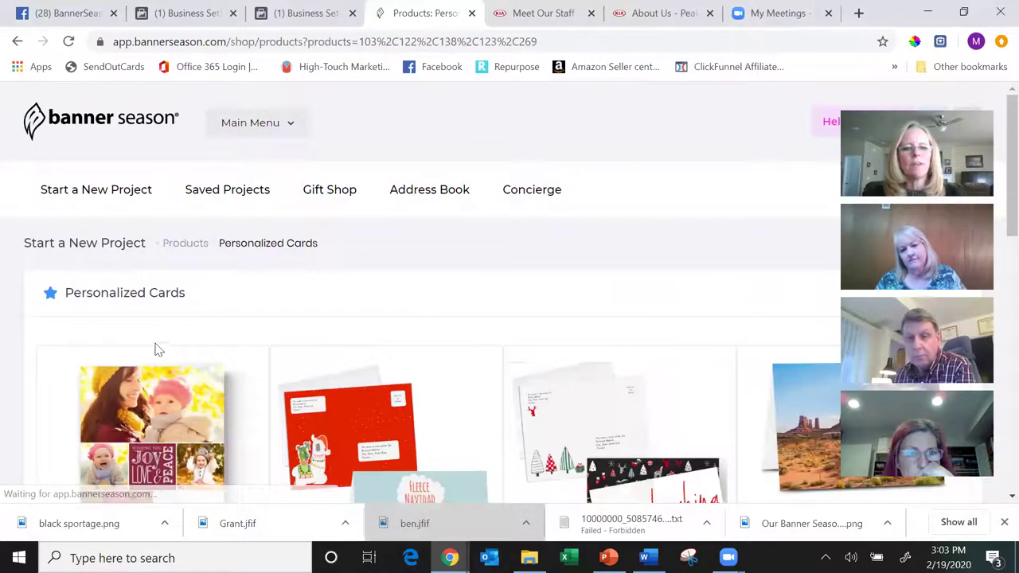
scroll(182, 328, "down", 2)
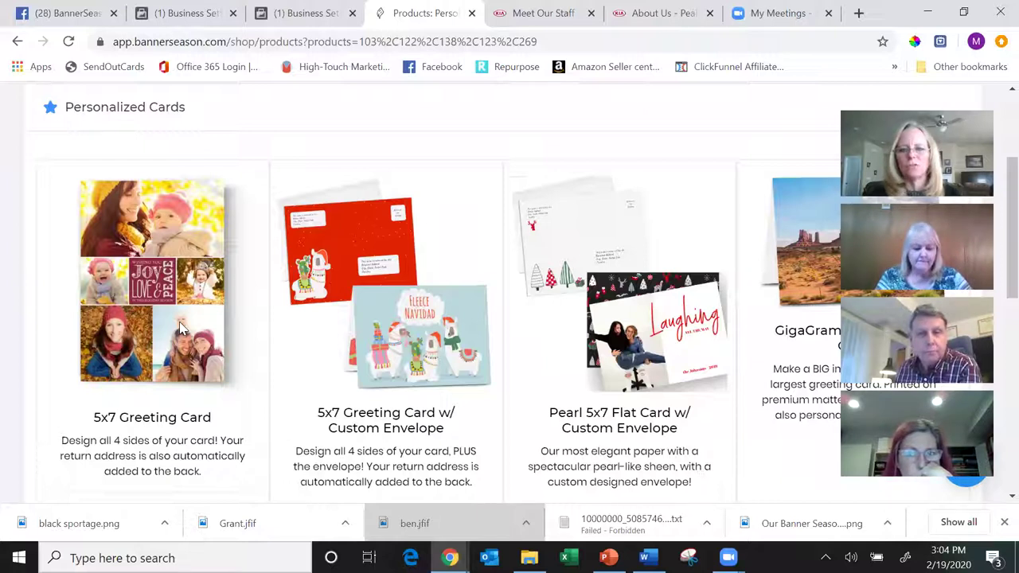
scroll(179, 321, "down", 2)
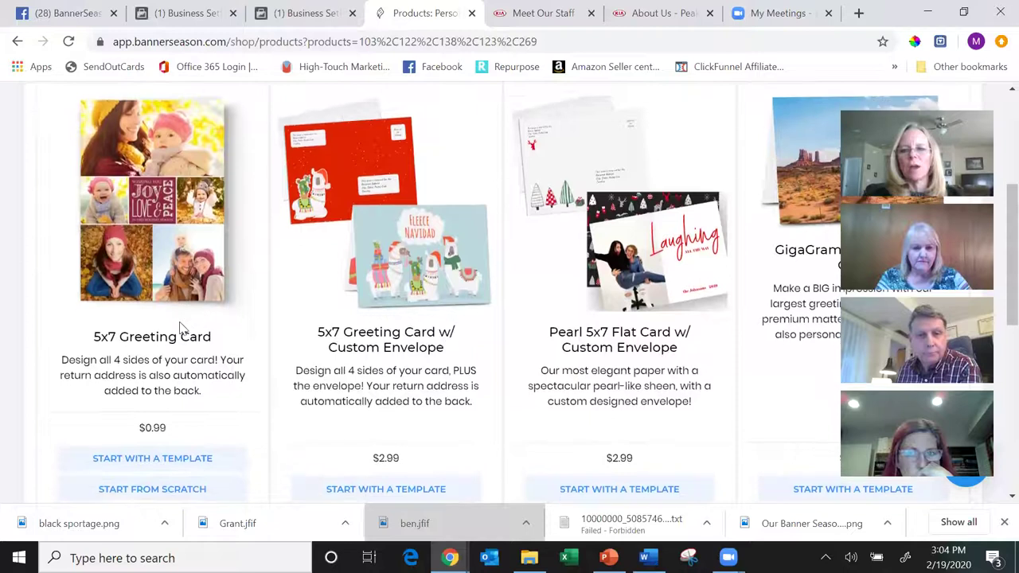
scroll(182, 324, "down", 1)
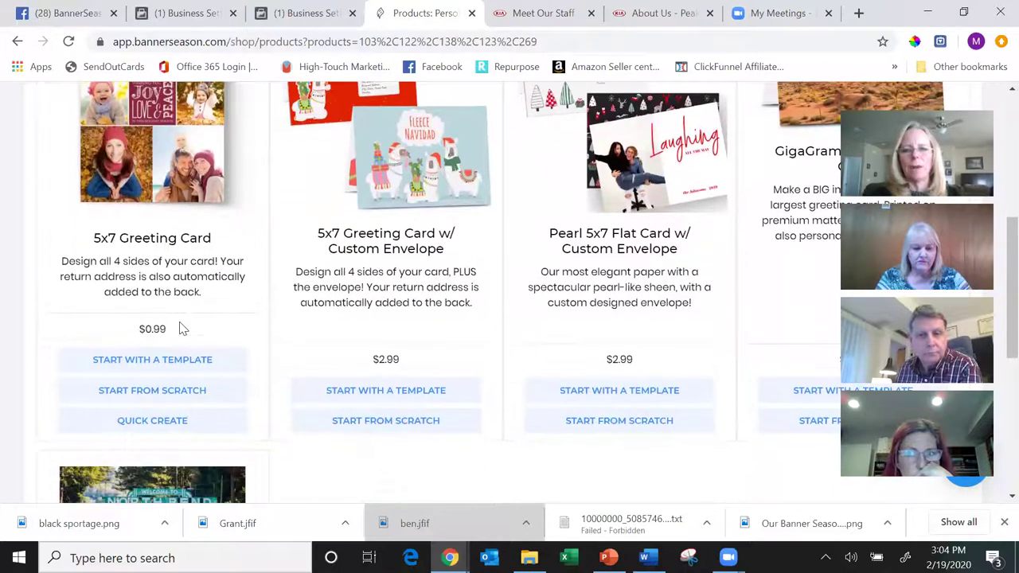
scroll(181, 325, "down", 1)
scroll(182, 326, "down", 3)
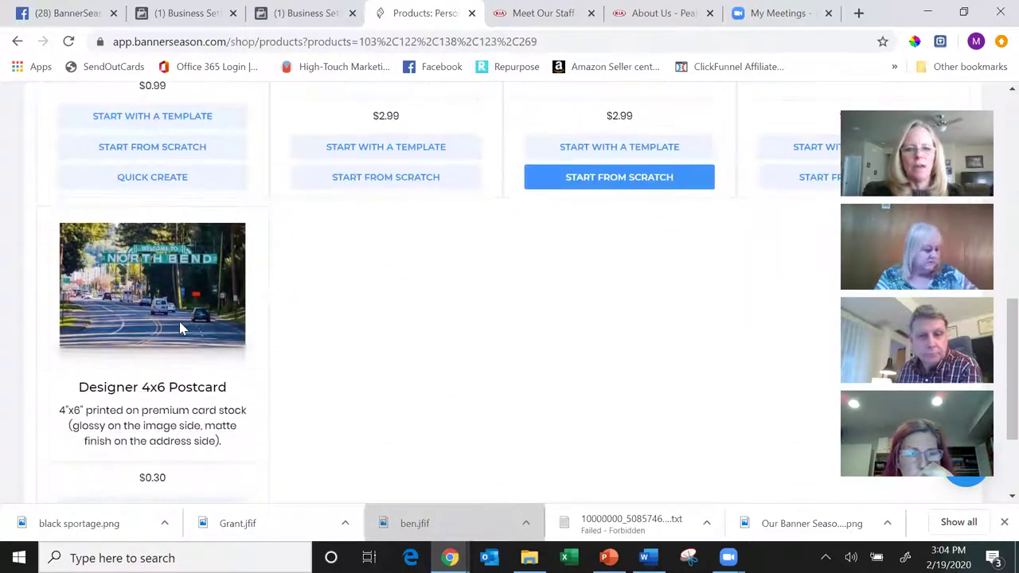
scroll(181, 326, "down", 1)
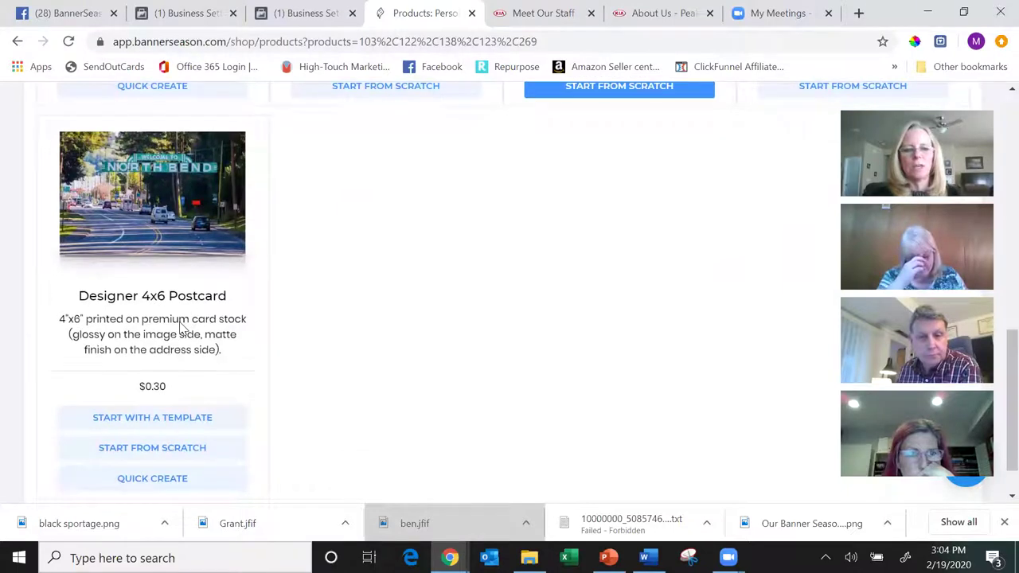
scroll(181, 326, "up", 2)
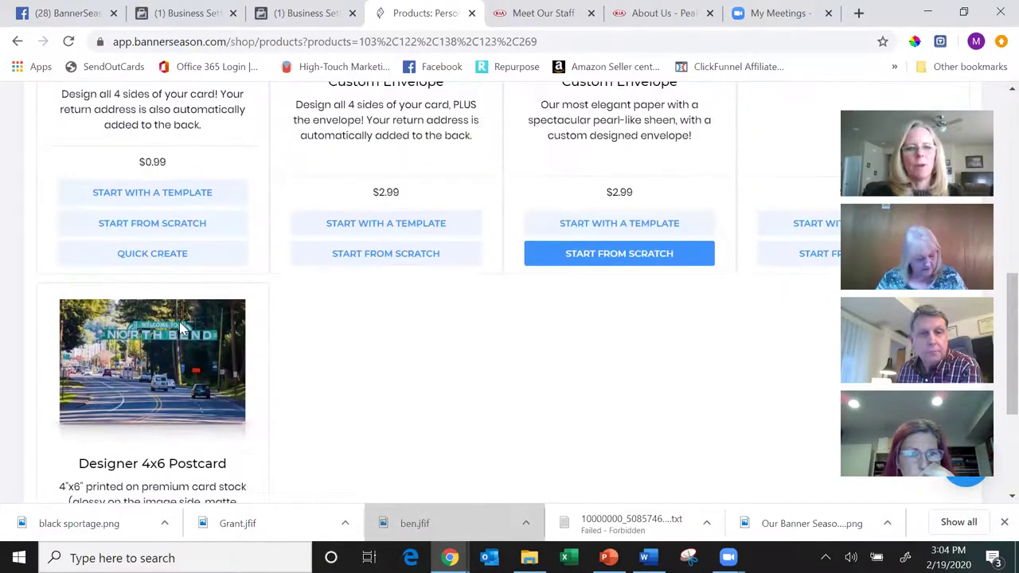
scroll(181, 326, "up", 4)
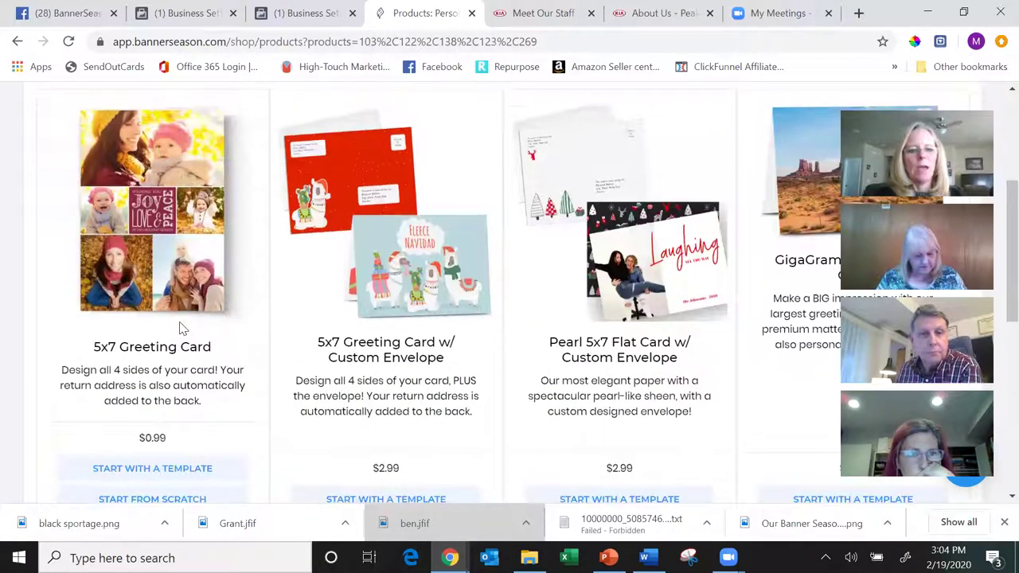
scroll(181, 326, "down", 1)
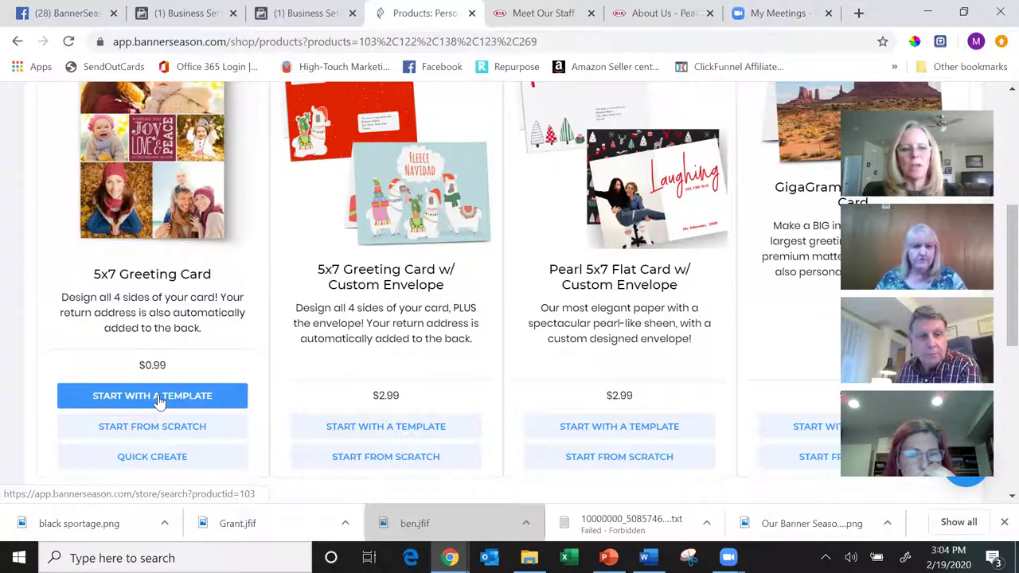
left_click(158, 402)
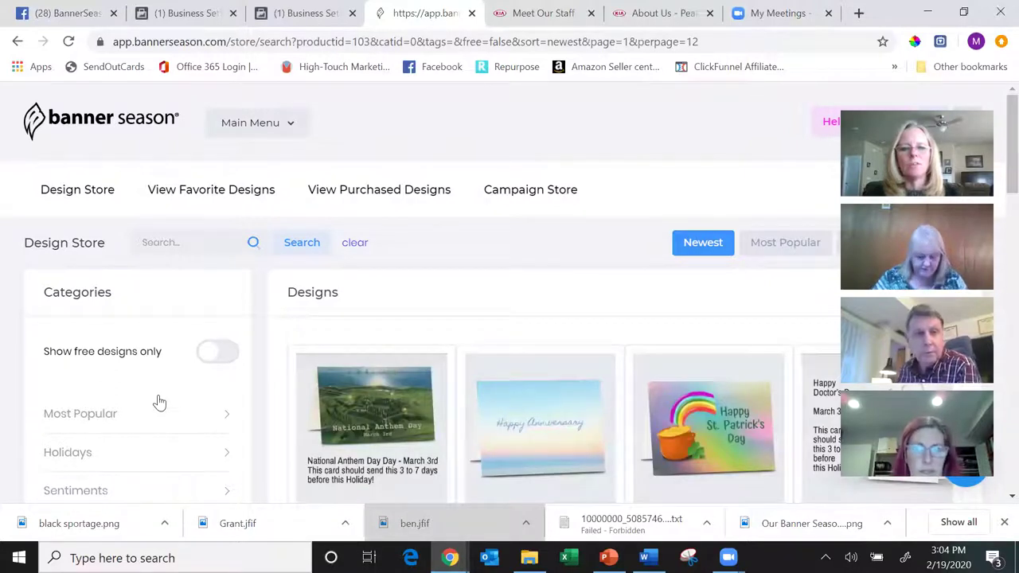
- Browse the 5x7 Greeting Card designs, then limit the store to free designs only
scroll(160, 402, "down", 3)
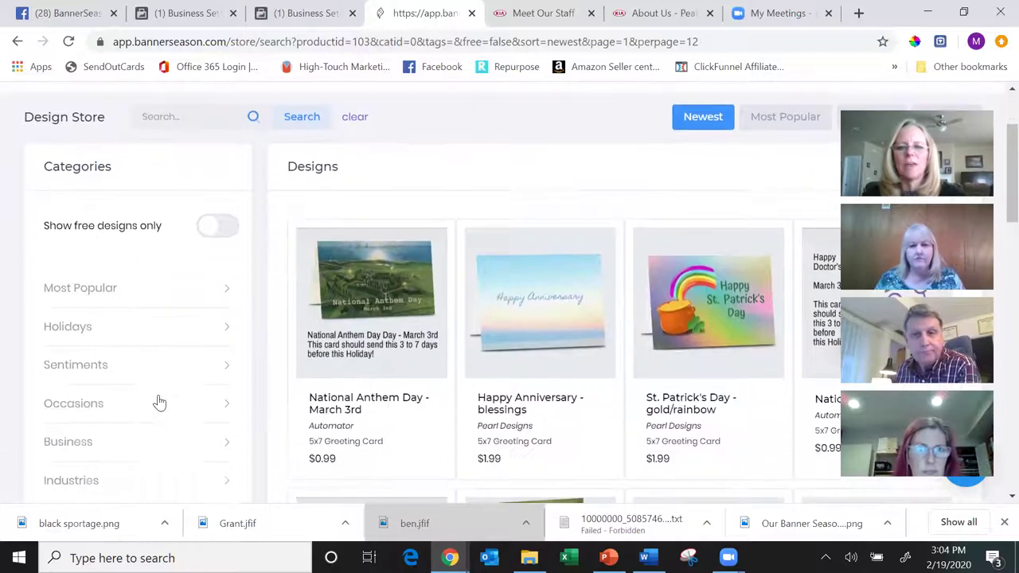
scroll(159, 402, "down", 2)
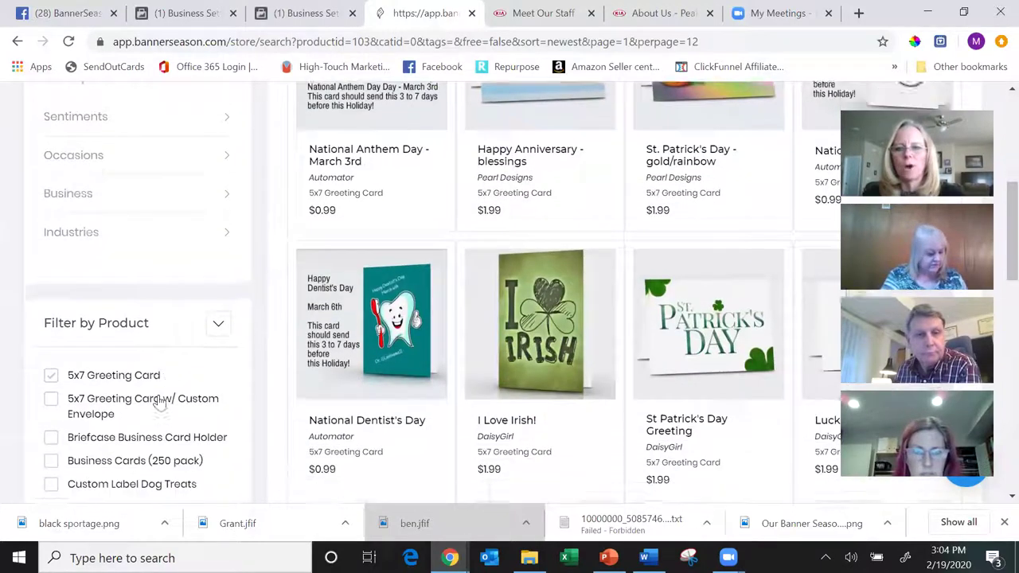
scroll(159, 402, "down", 2)
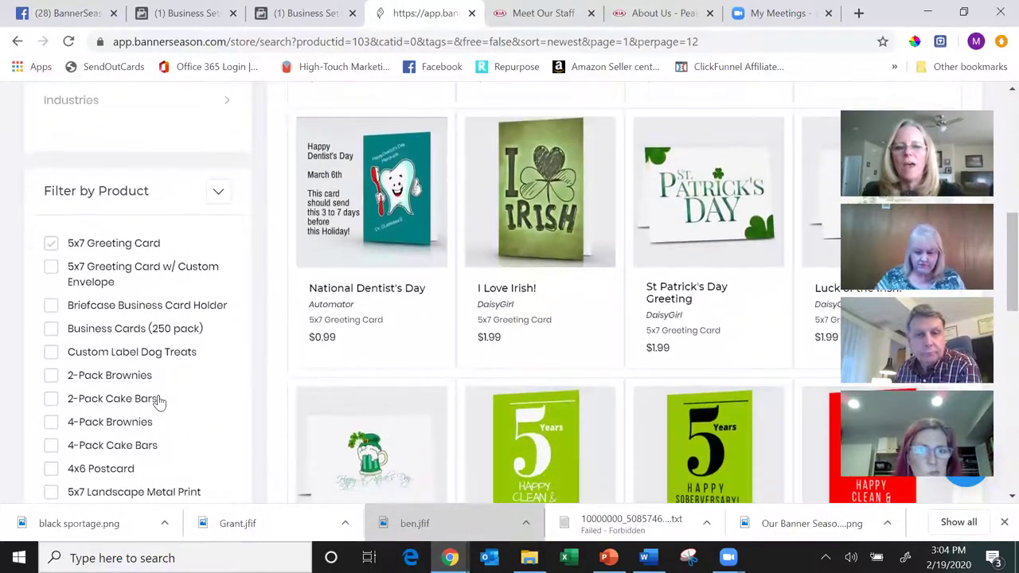
scroll(160, 402, "down", 2)
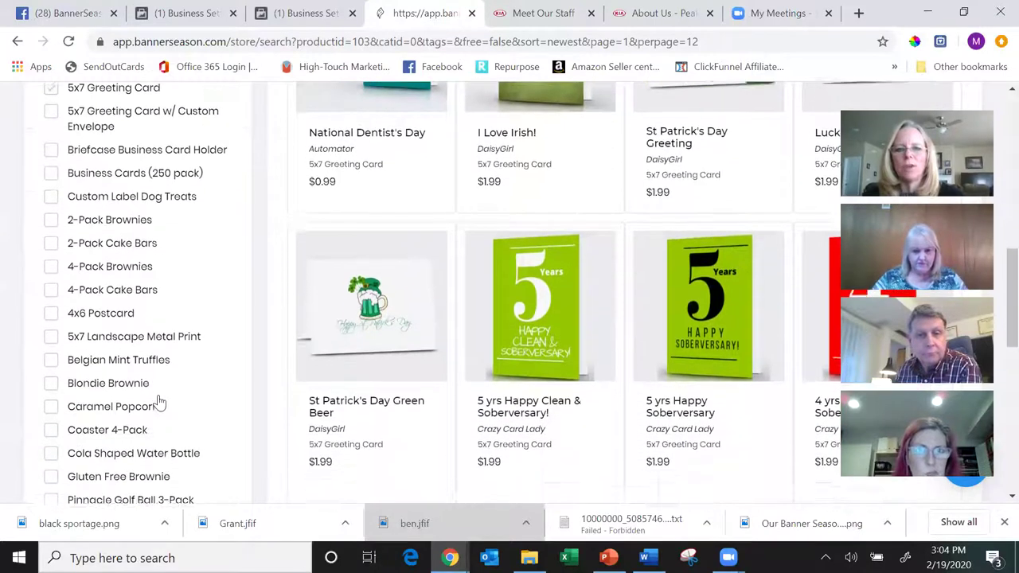
scroll(159, 402, "up", 9)
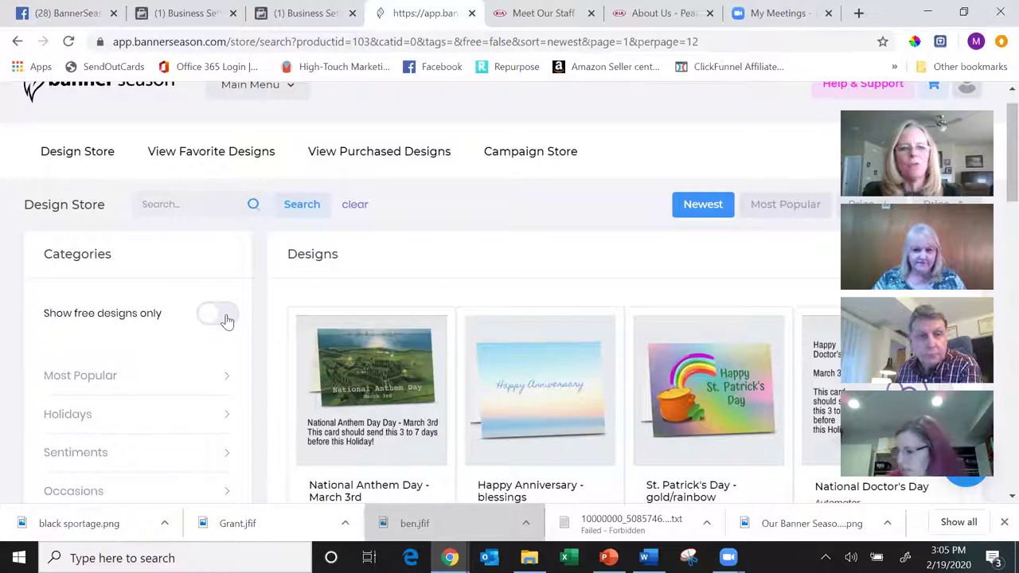
left_click(217, 315)
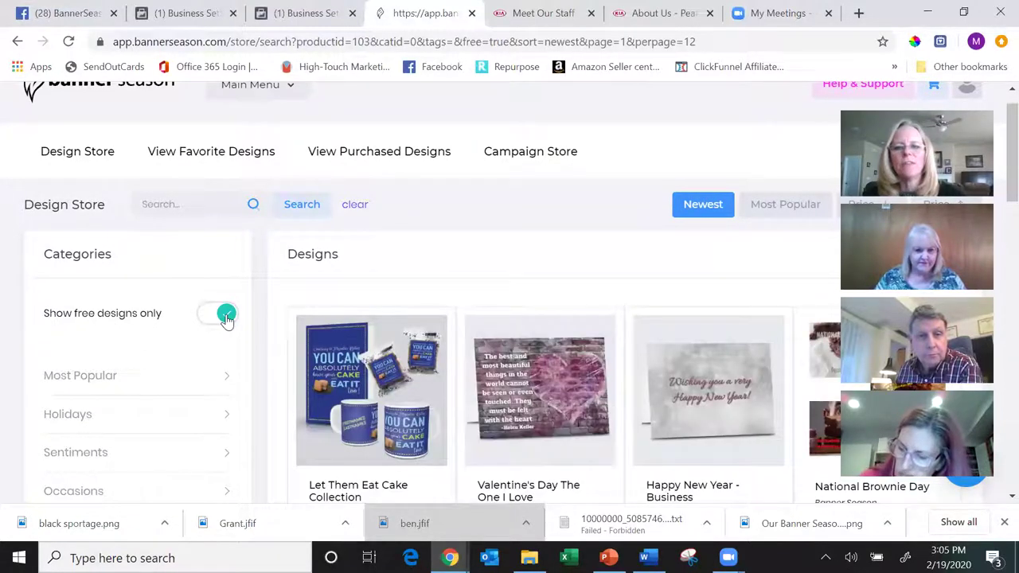
- Show 144 free 5x7 Greeting Card designs per page
scroll(227, 319, "down", 4)
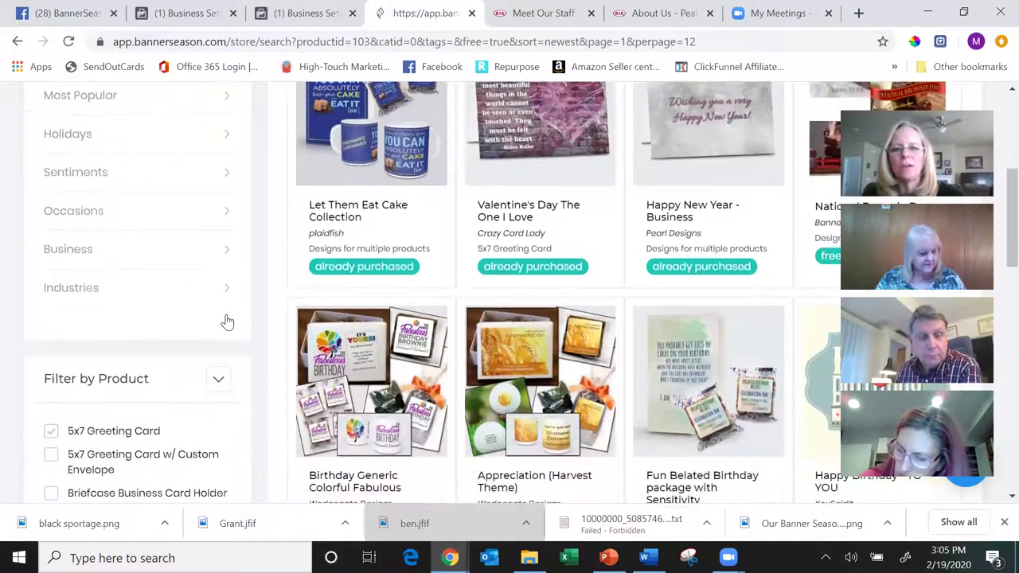
scroll(227, 320, "down", 3)
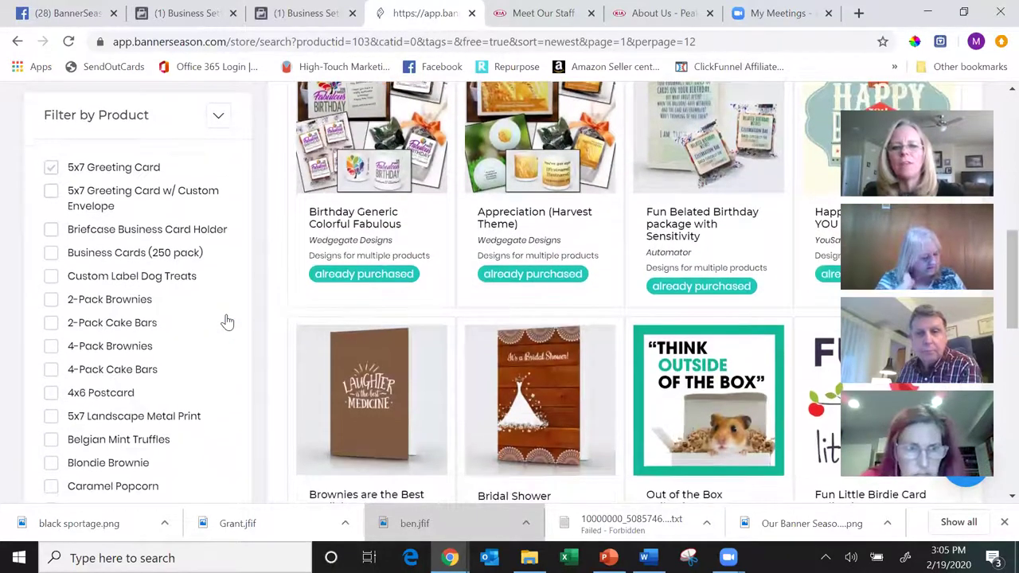
scroll(227, 320, "down", 3)
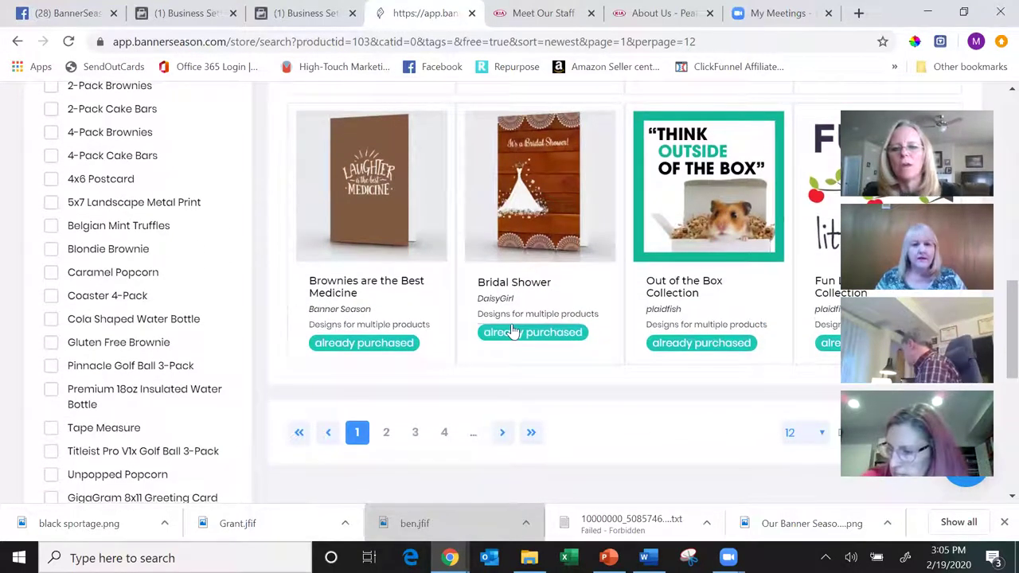
left_click(823, 436)
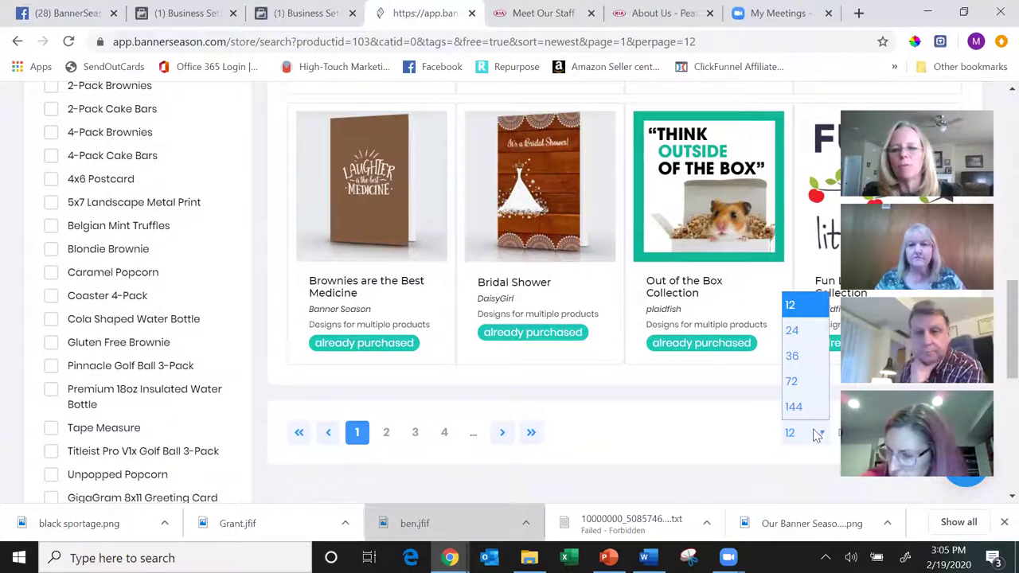
left_click(794, 407)
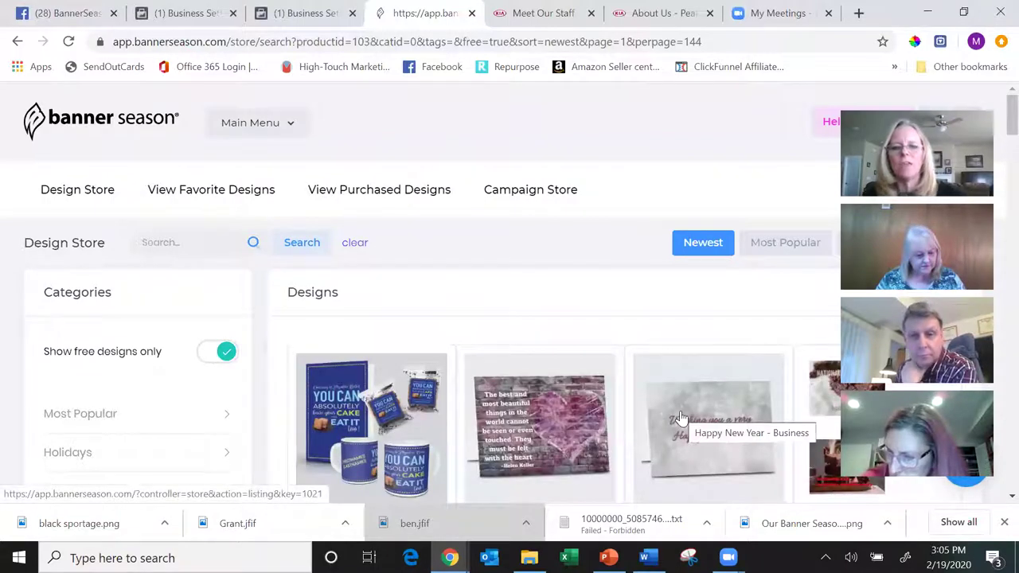
- Find the free 'Got a Minute?' design and open its details
scroll(681, 418, "down", 5)
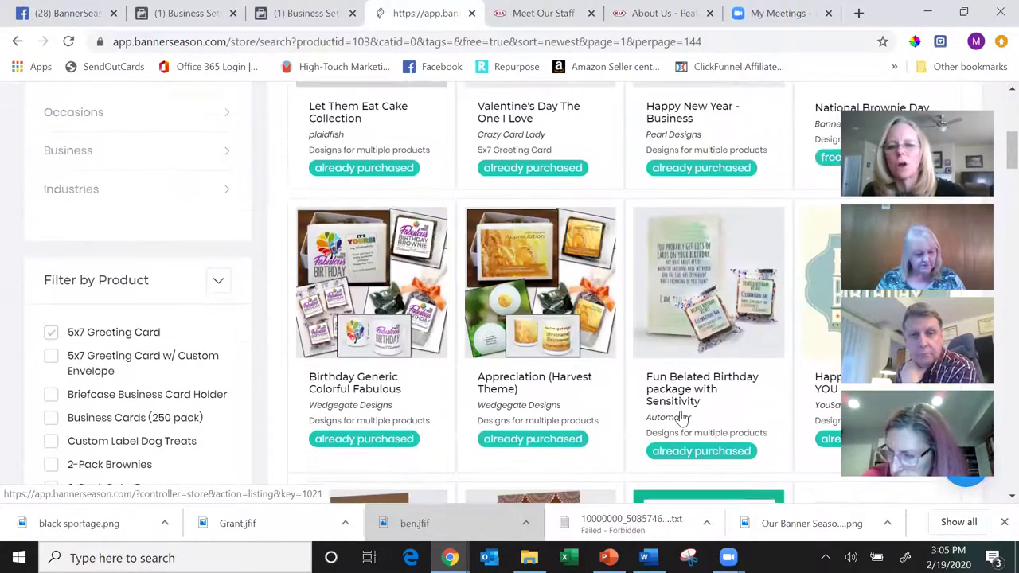
scroll(681, 418, "down", 7)
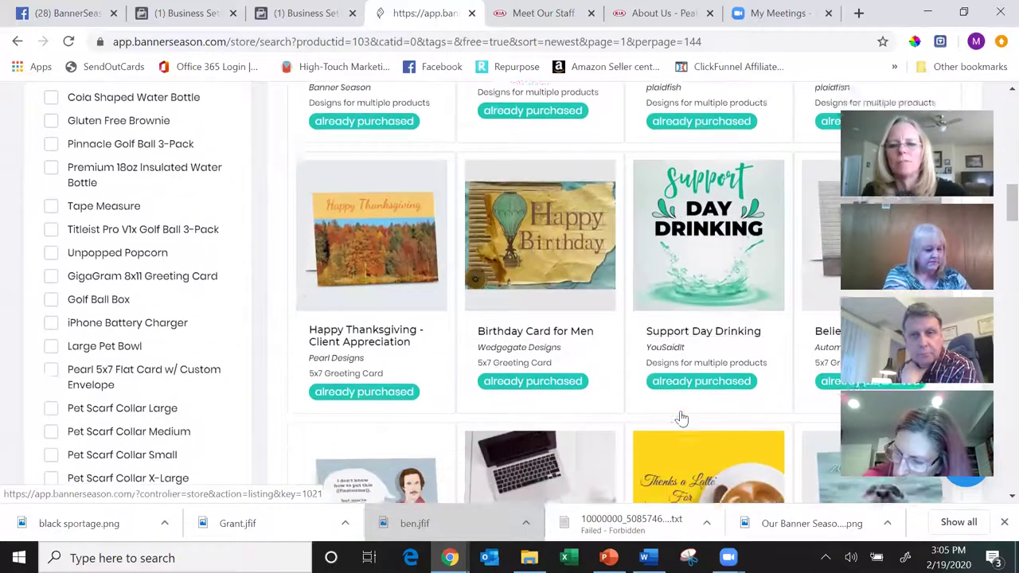
scroll(680, 418, "down", 6)
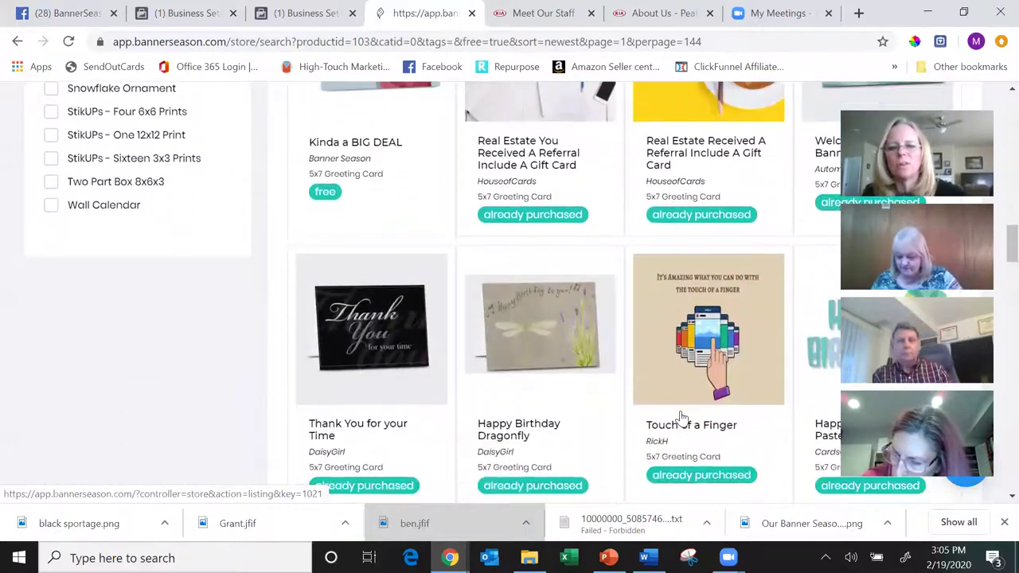
scroll(680, 418, "down", 6)
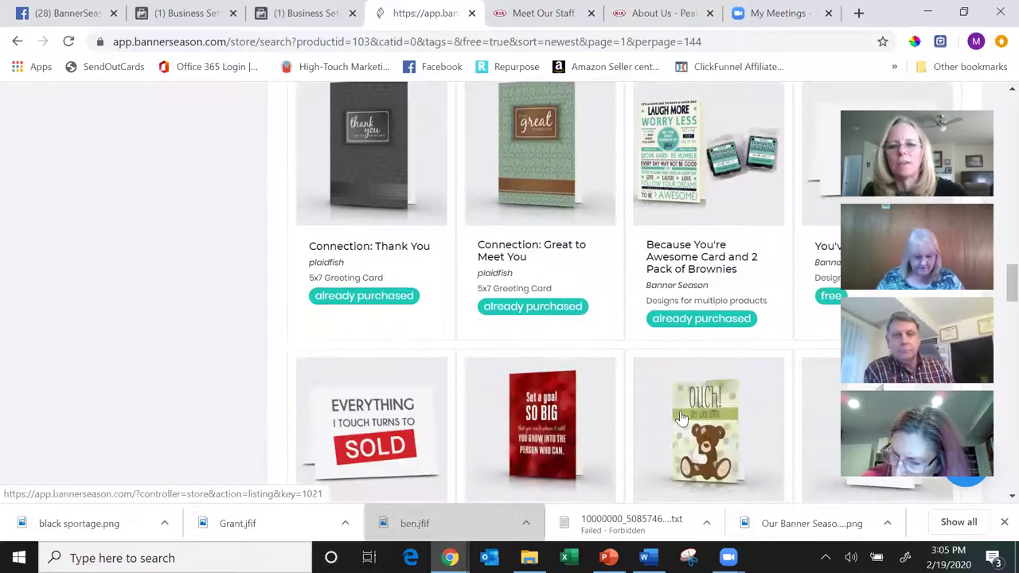
scroll(681, 418, "down", 8)
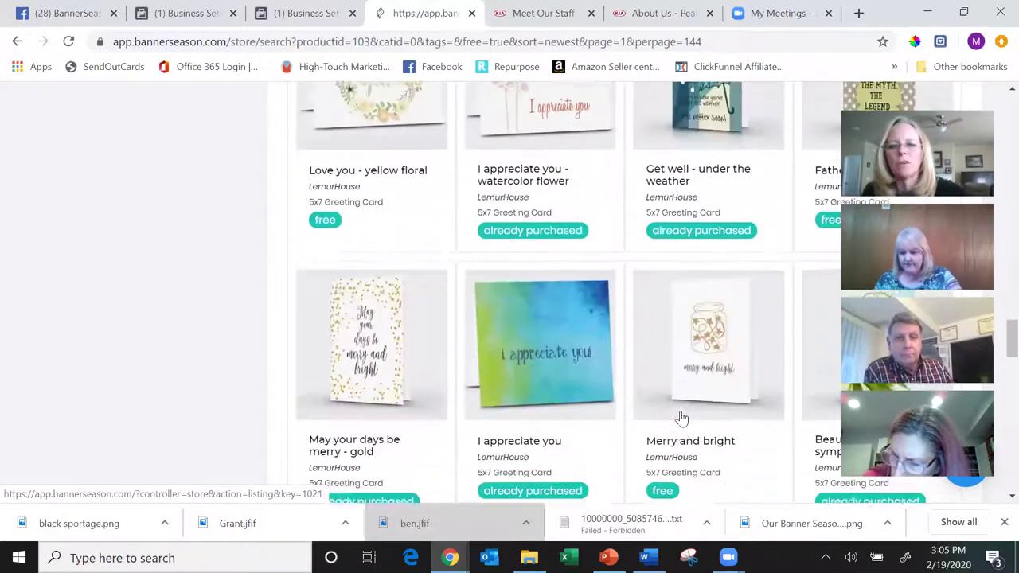
scroll(680, 418, "down", 3)
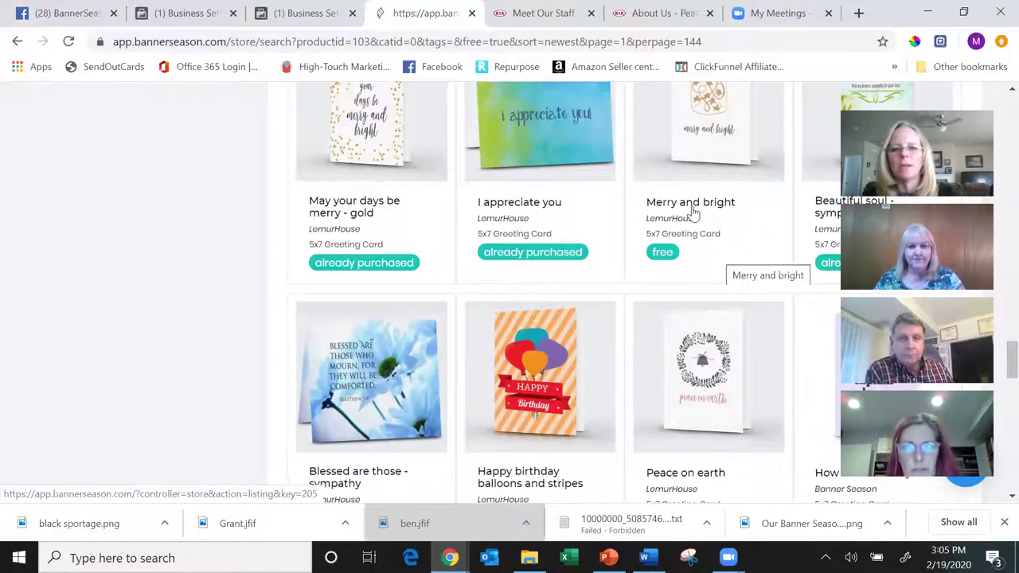
scroll(692, 211, "down", 2)
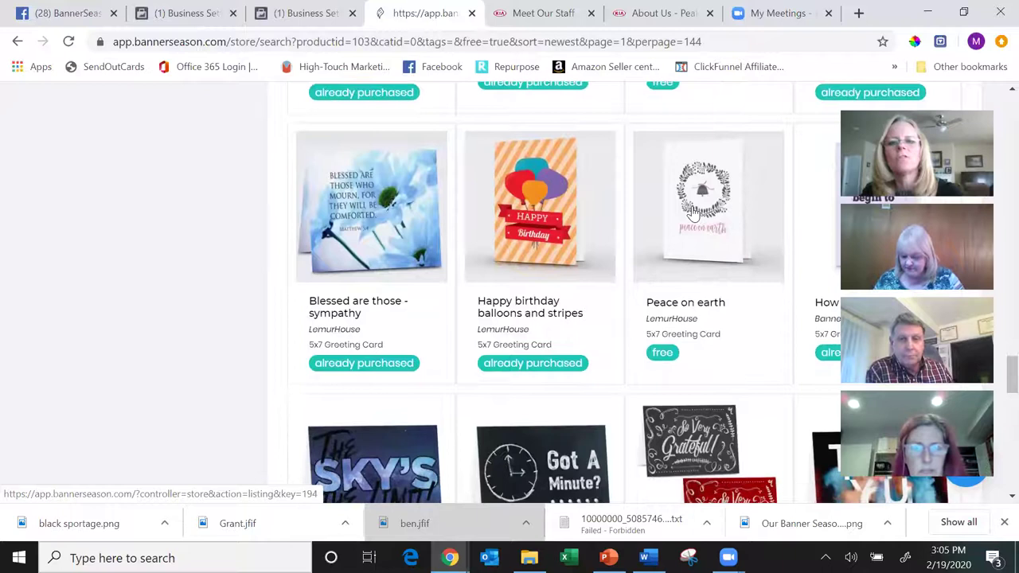
scroll(713, 358, "down", 2)
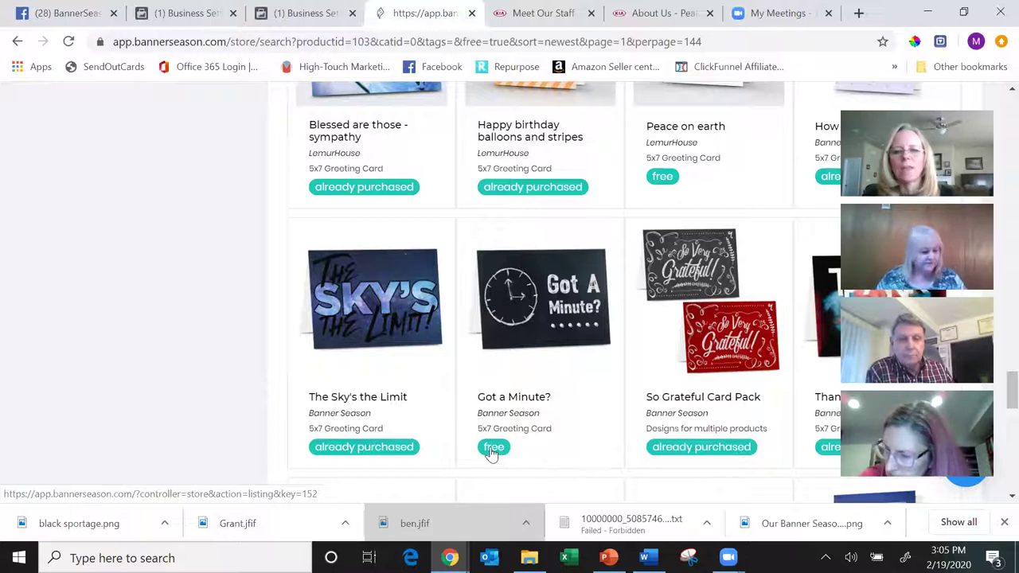
left_click(493, 452)
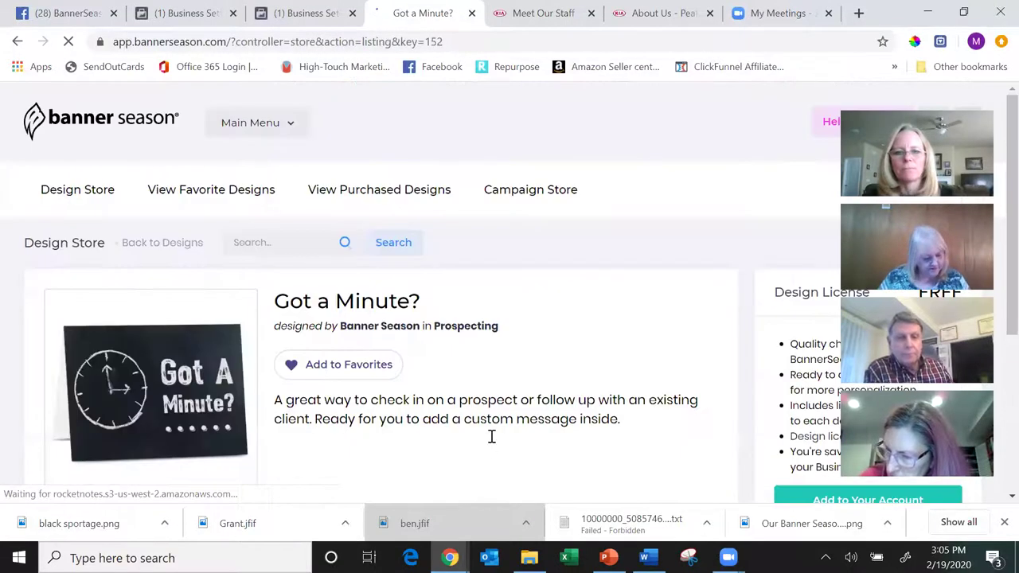
- Add the free 'Got a Minute?' design license to the account and confirm it shows as owned
left_click(838, 501)
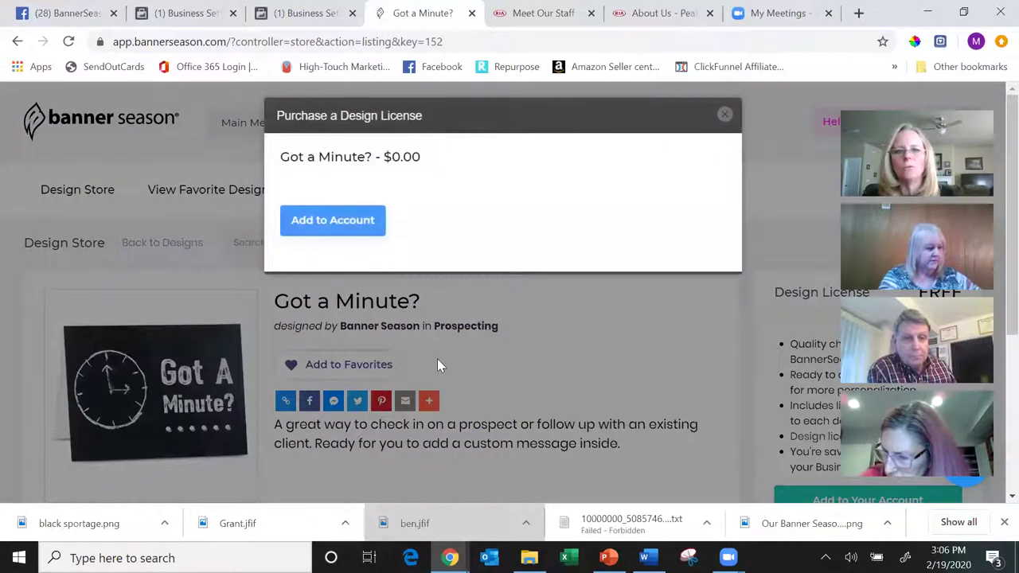
left_click(328, 229)
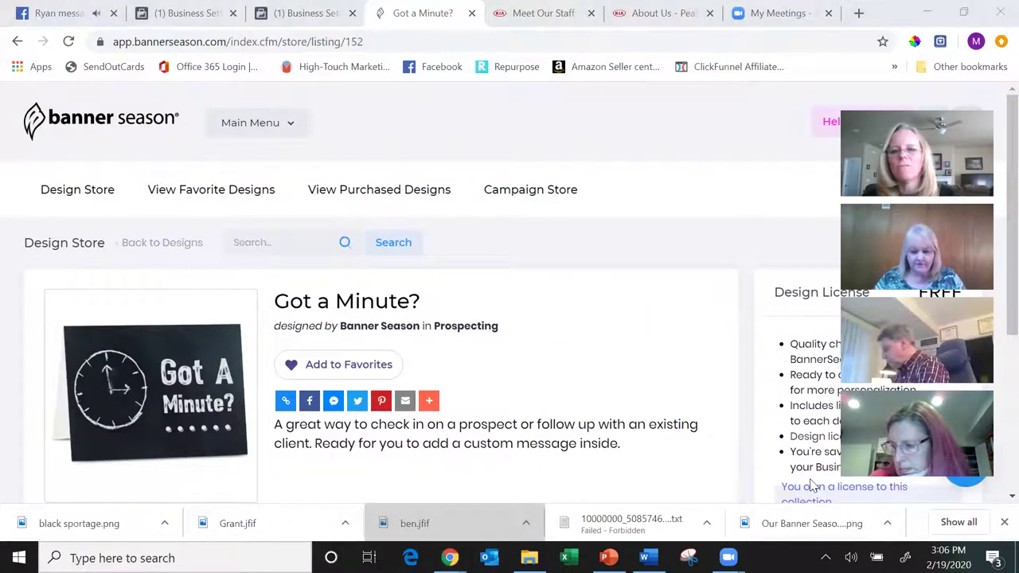
left_click(769, 430)
scroll(771, 430, "down", 2)
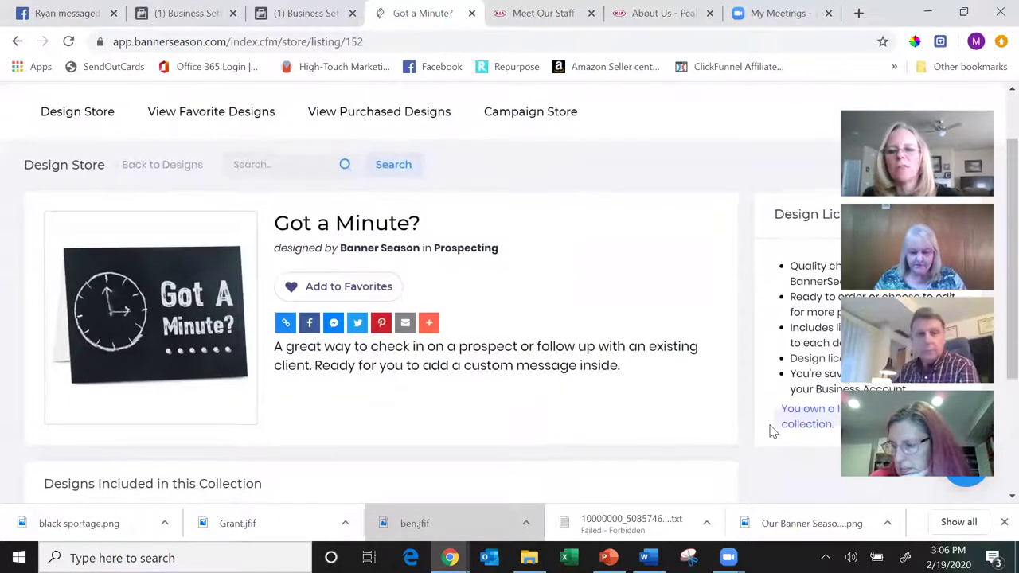
scroll(770, 430, "down", 3)
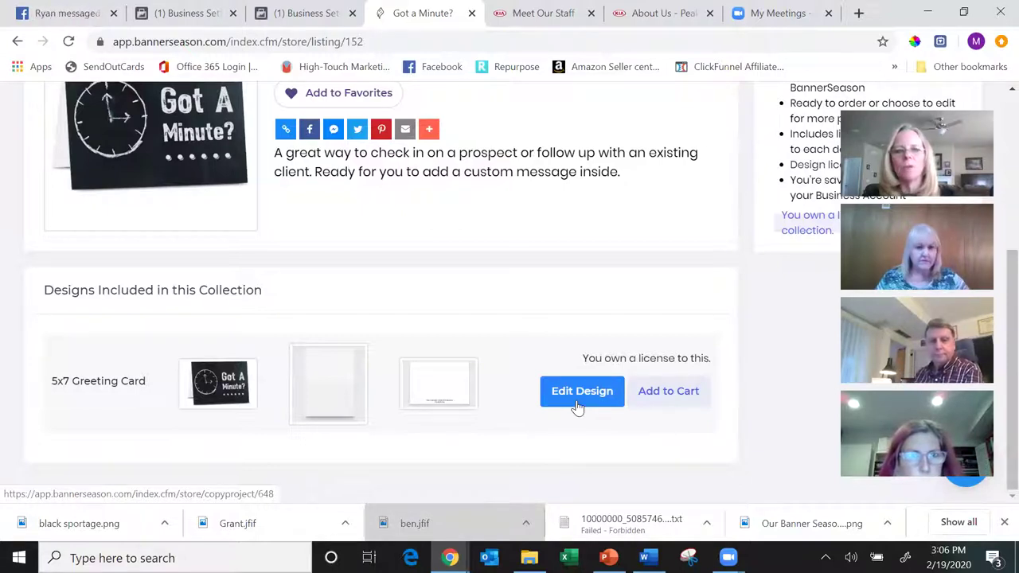
scroll(576, 407, "up", 4)
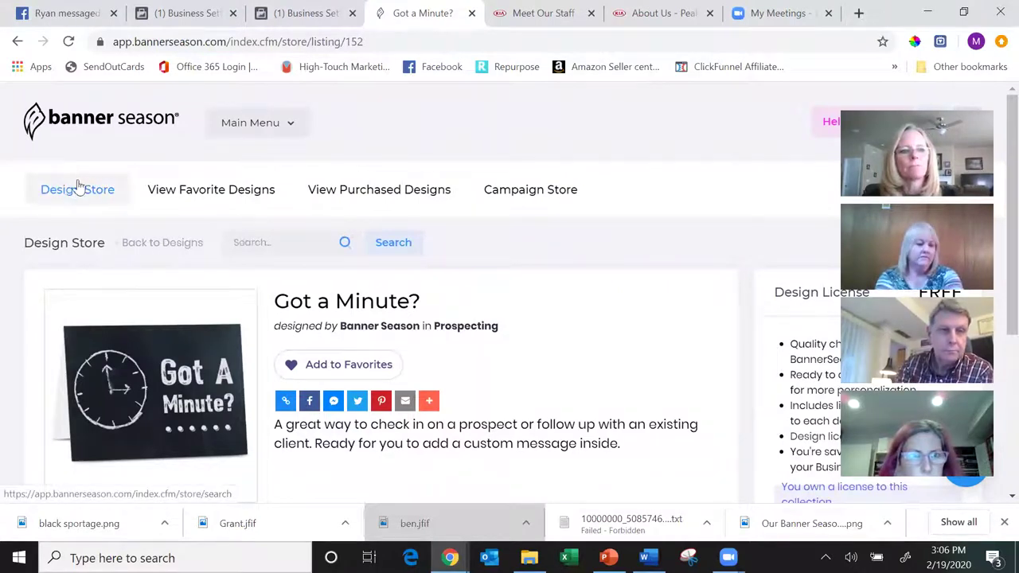
- From the dashboard, start a $0.99 5x7 Greeting Card from scratch under Create Cards
left_click(146, 191)
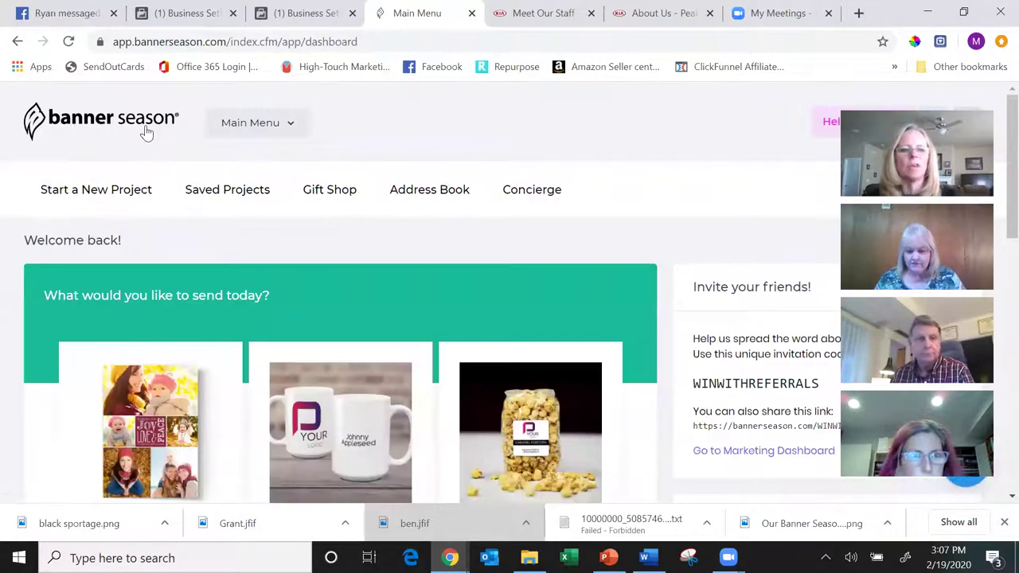
scroll(147, 133, "down", 2)
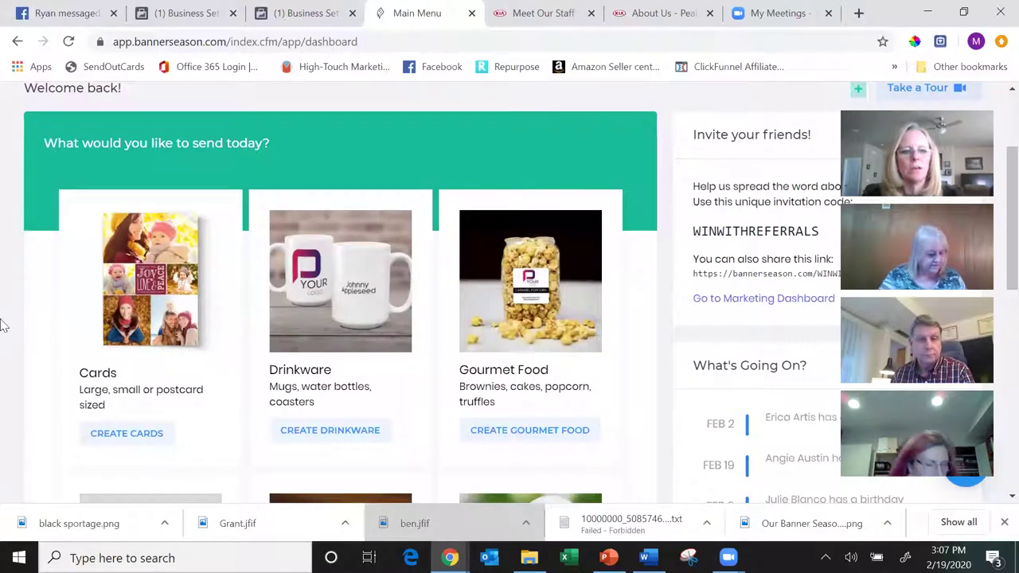
left_click(144, 432)
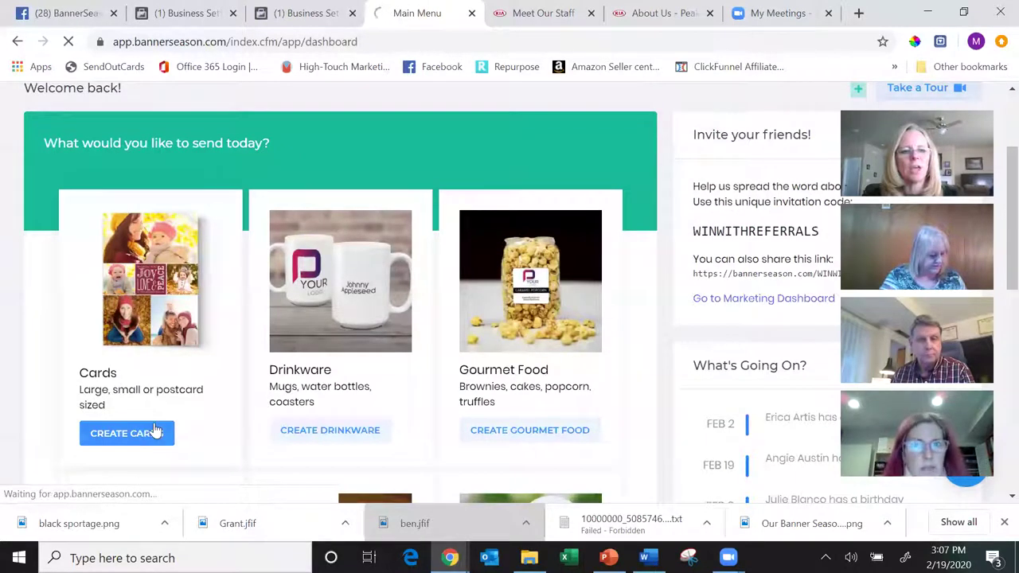
scroll(241, 387, "down", 3)
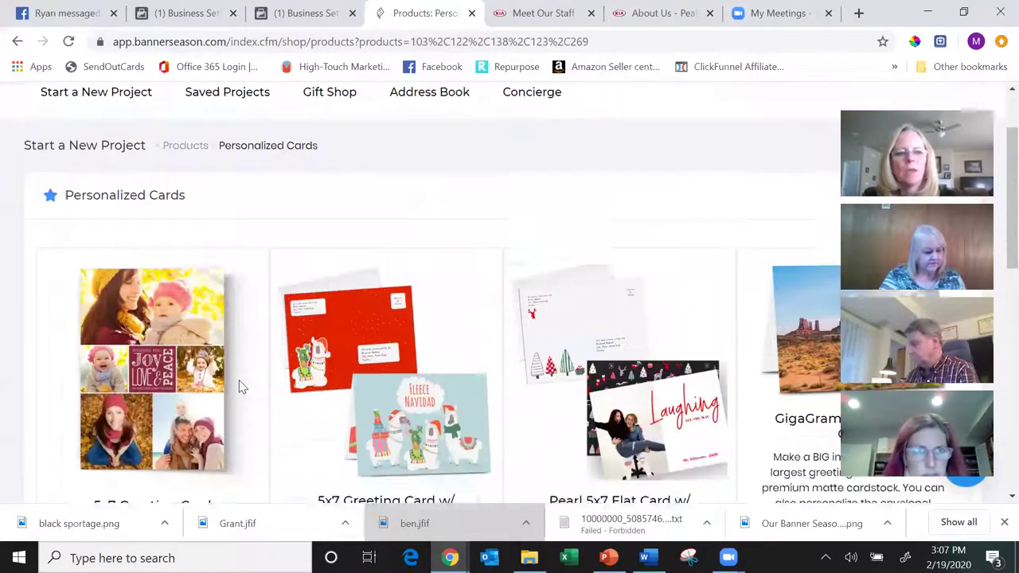
scroll(242, 388, "down", 1)
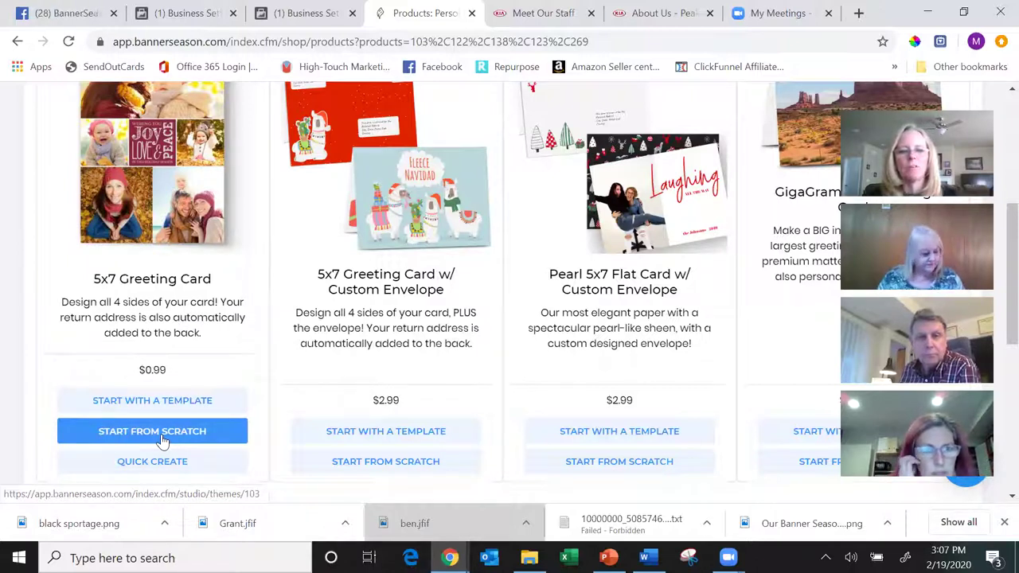
left_click(162, 439)
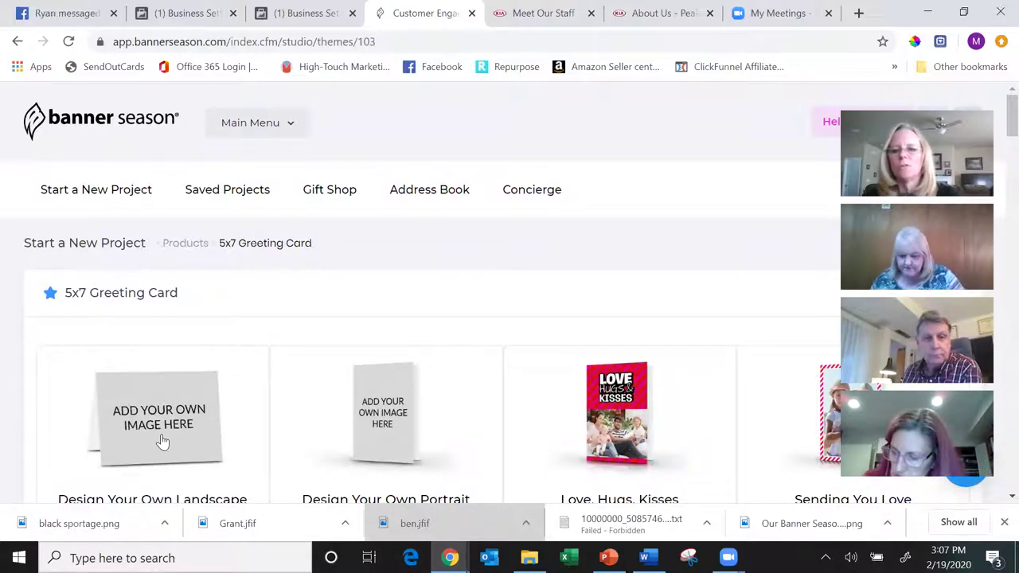
- Browse the 5x7 card themes and pick the Design Your Own Landscape layout
scroll(163, 442, "down", 1)
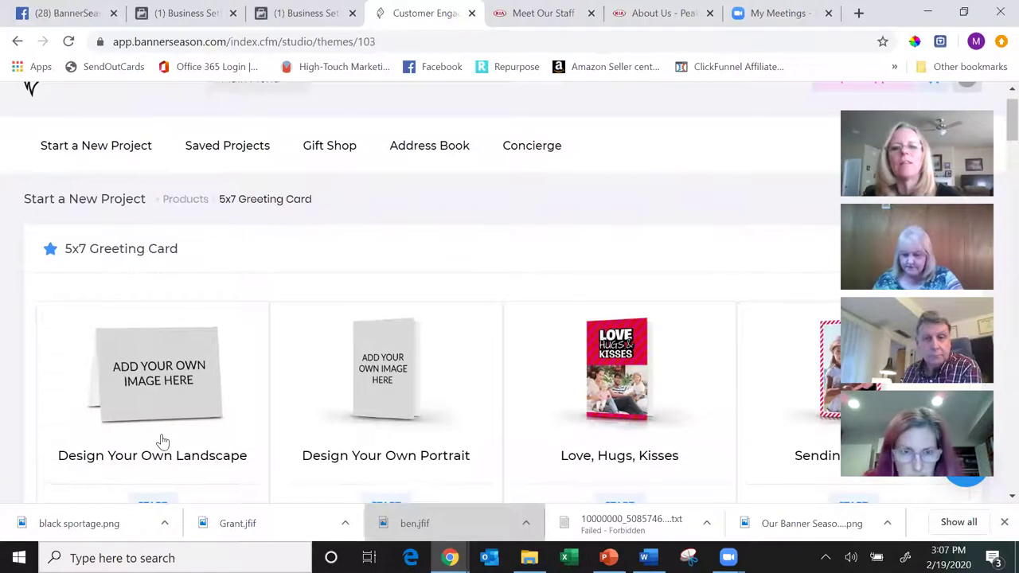
scroll(163, 442, "down", 1)
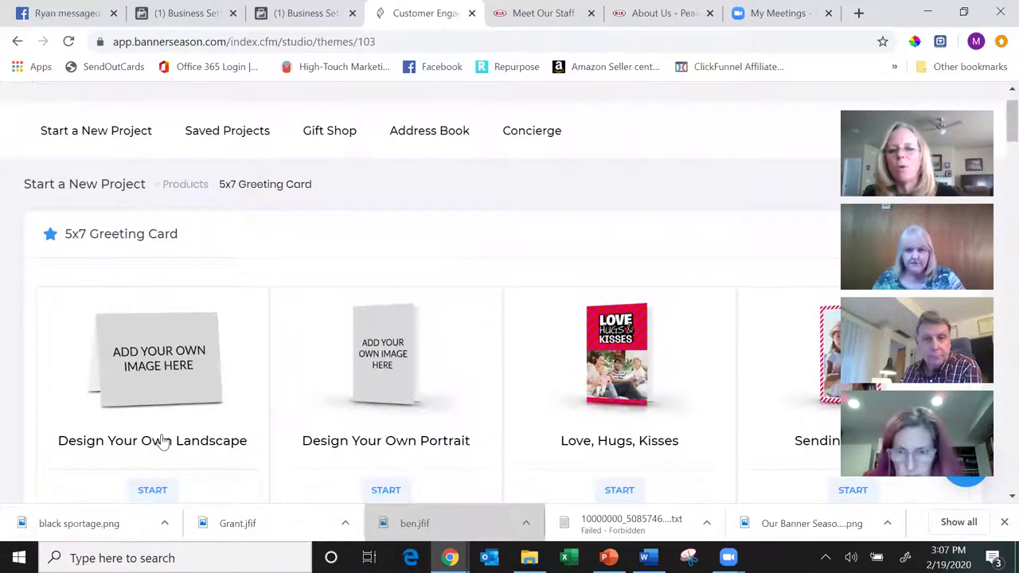
scroll(163, 442, "down", 5)
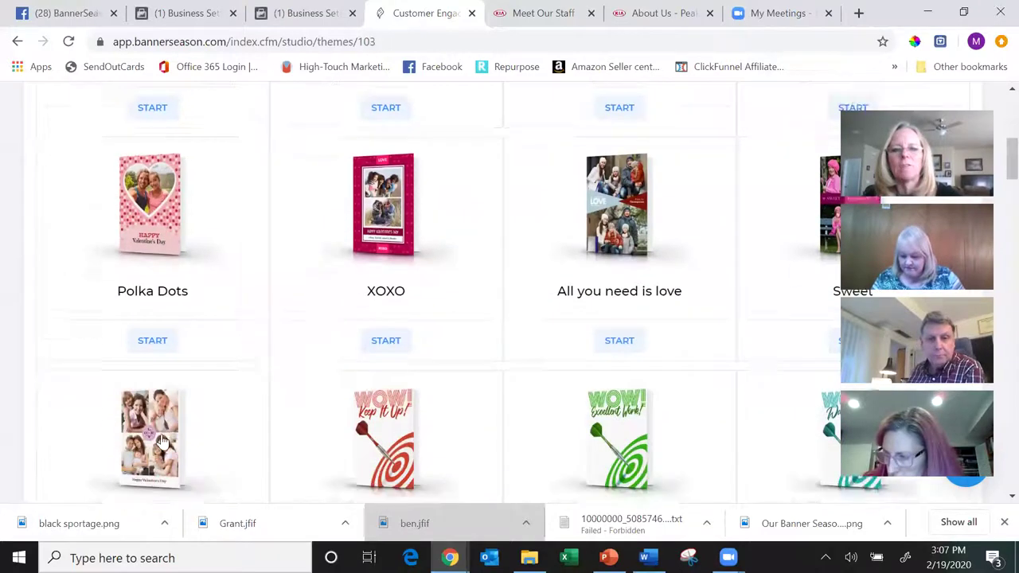
scroll(162, 442, "down", 2)
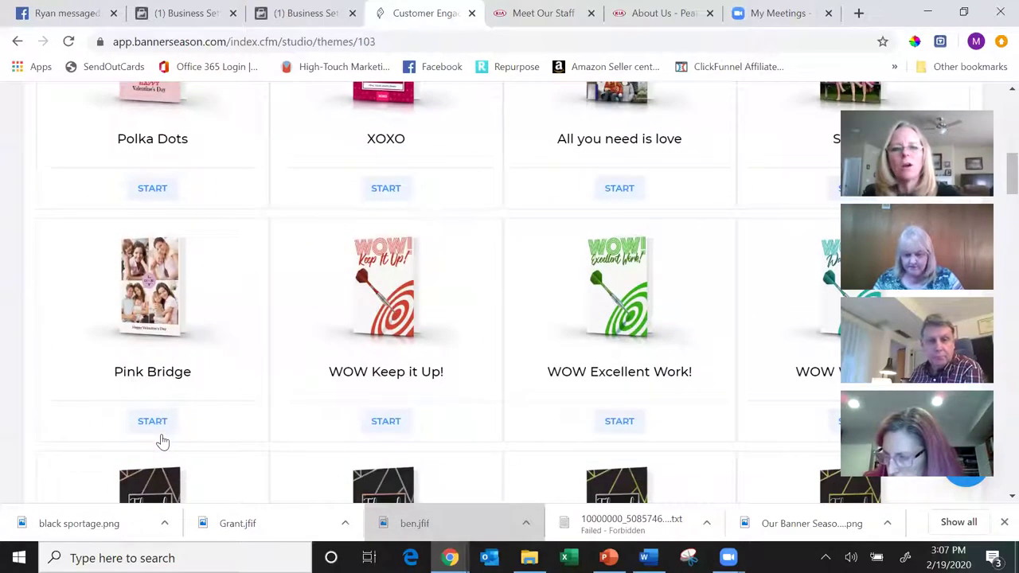
scroll(163, 442, "down", 2)
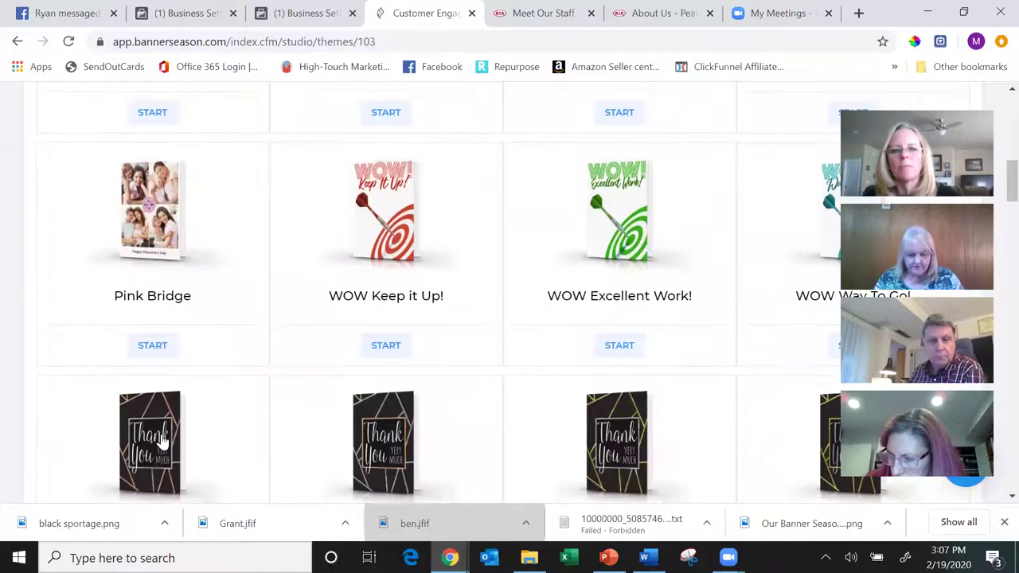
scroll(162, 442, "down", 4)
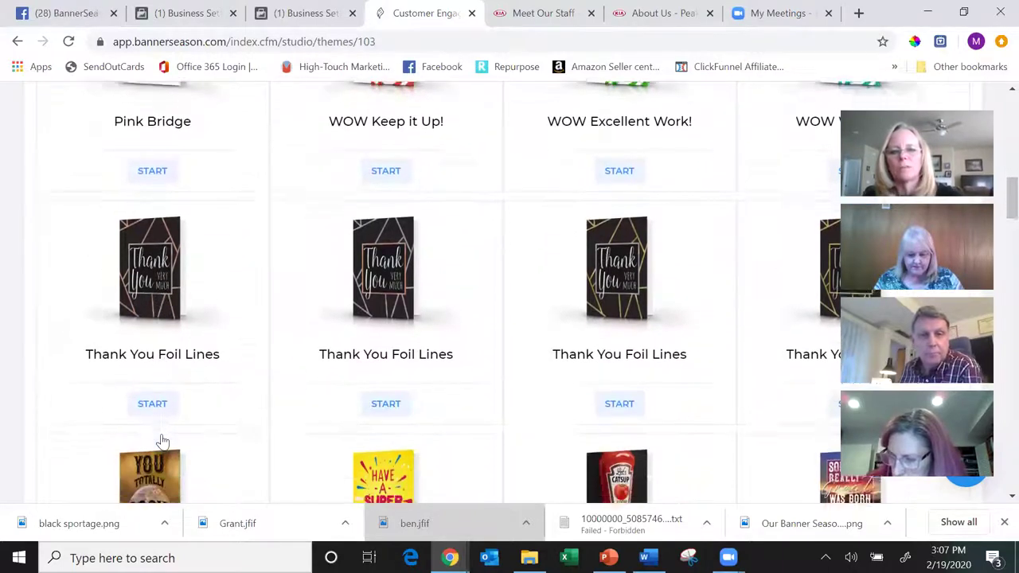
scroll(162, 442, "up", 12)
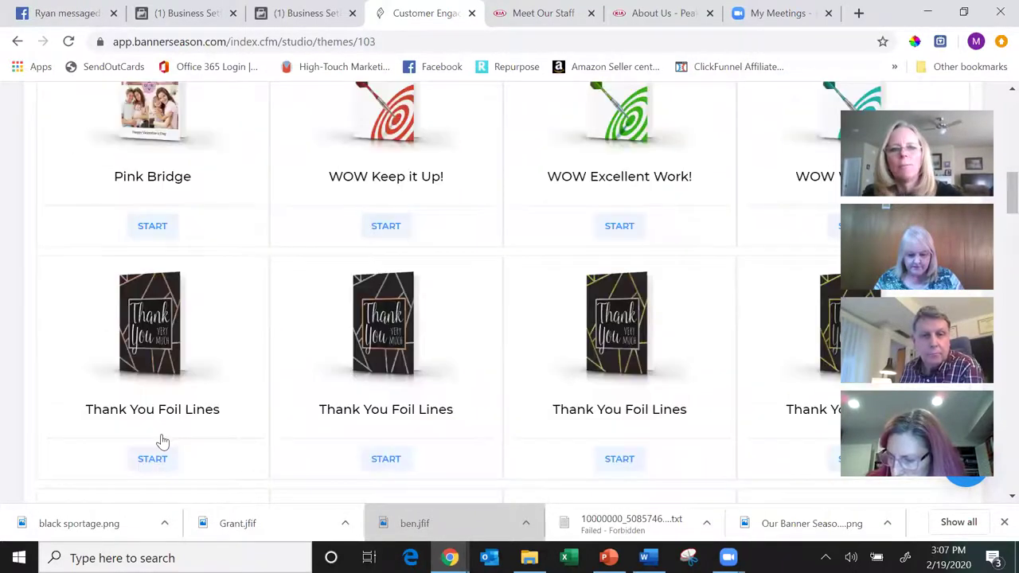
scroll(163, 442, "up", 1)
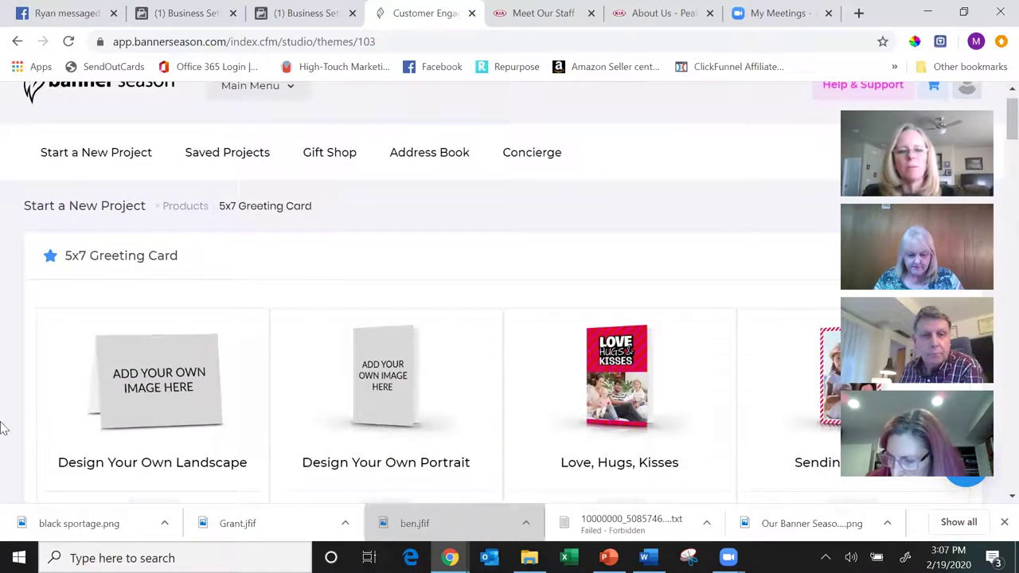
left_click(169, 380)
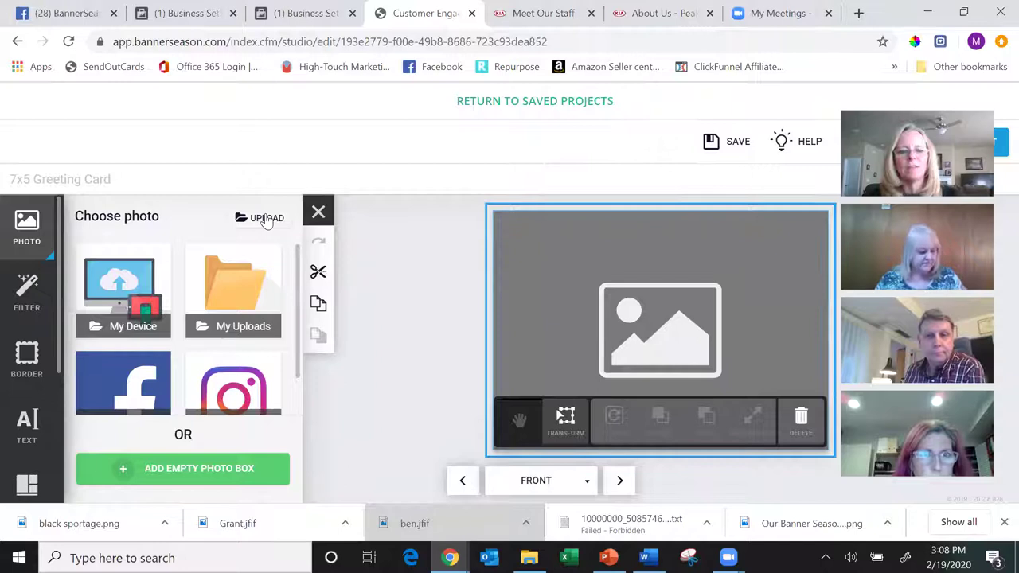
- Upload the 'black sportage' image from the Banner Season folder through the Bulk Uploader
left_click(265, 218)
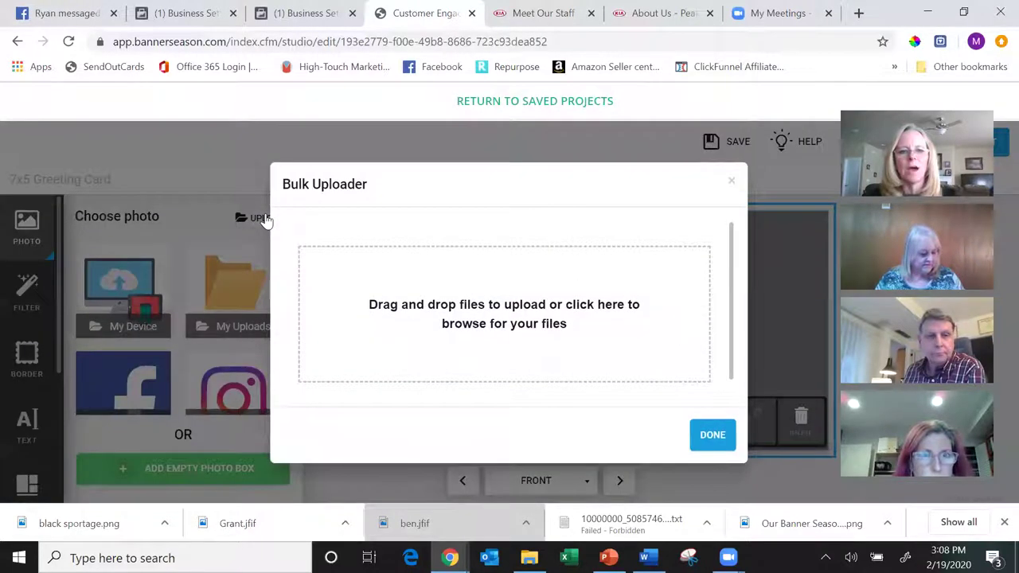
left_click(480, 322)
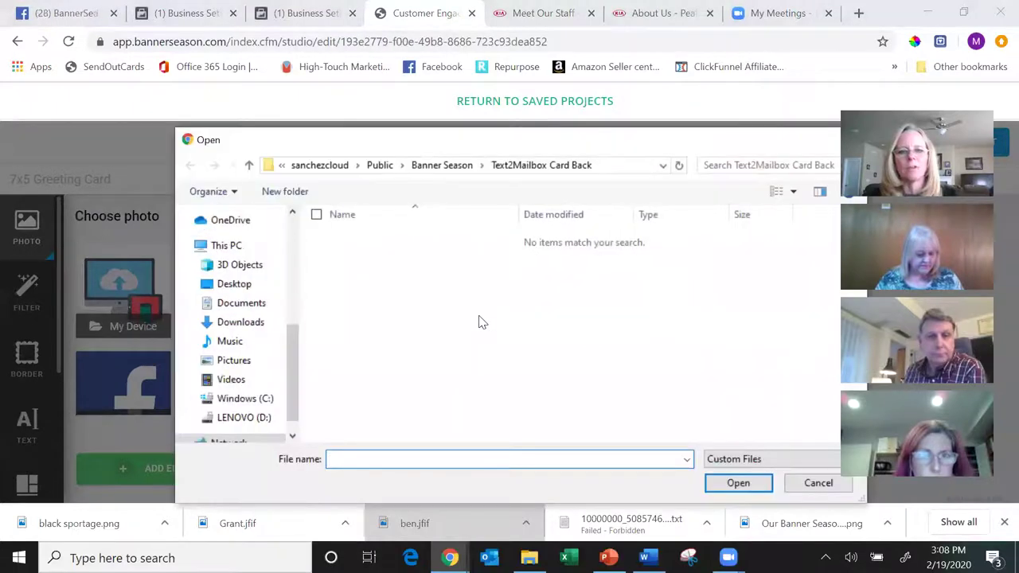
left_click(441, 165)
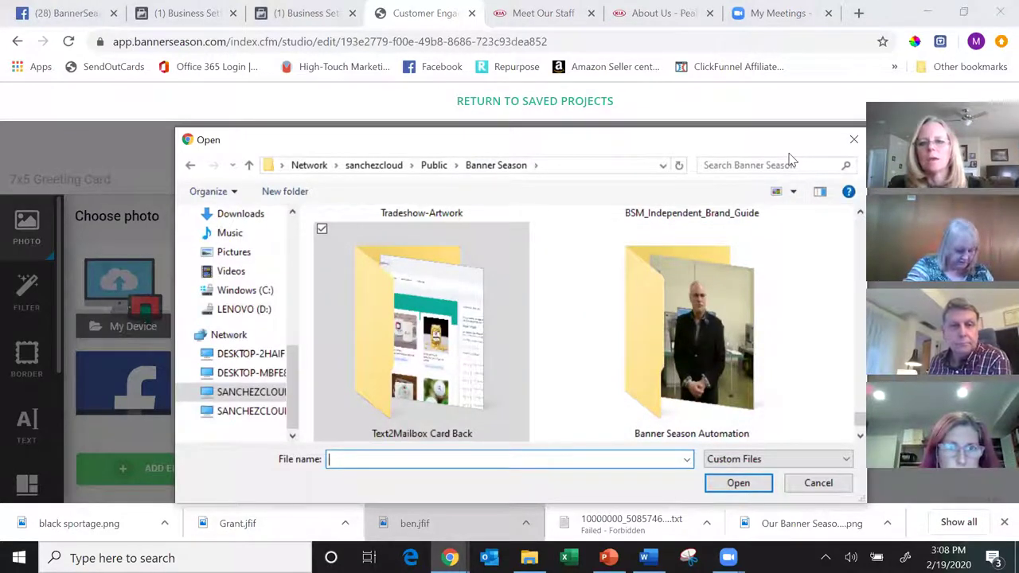
left_click(860, 231)
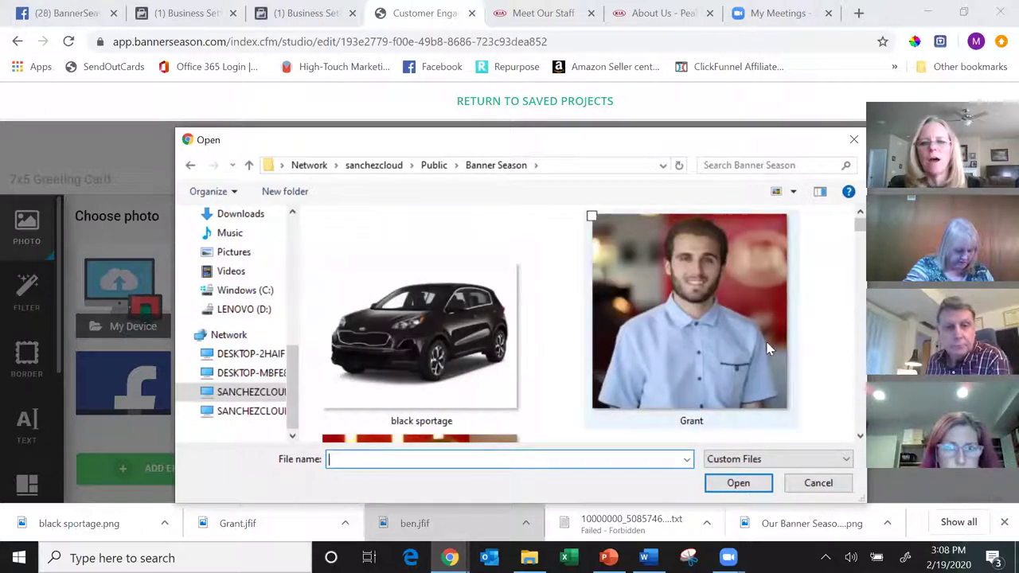
left_click(433, 359)
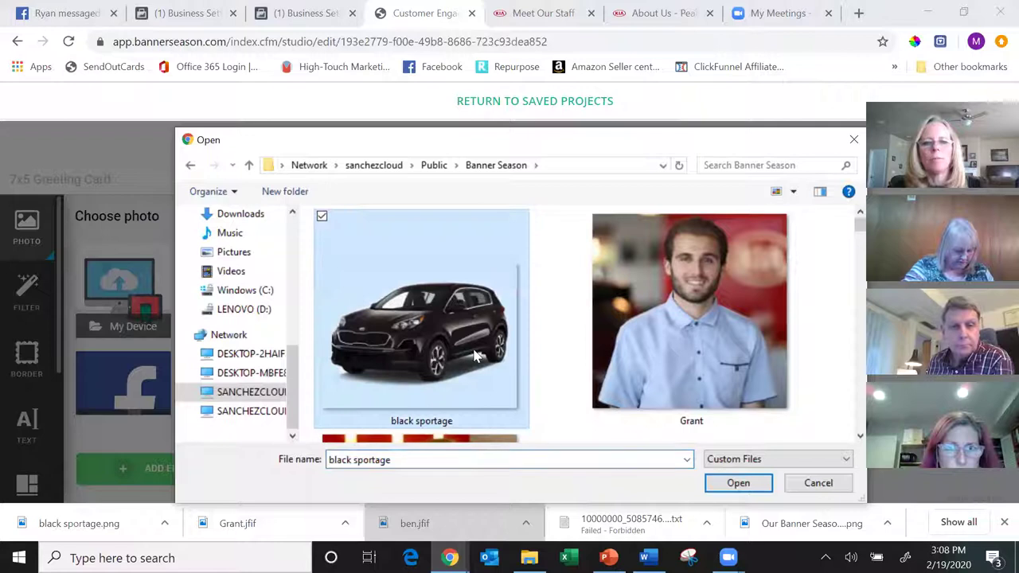
left_click(738, 483)
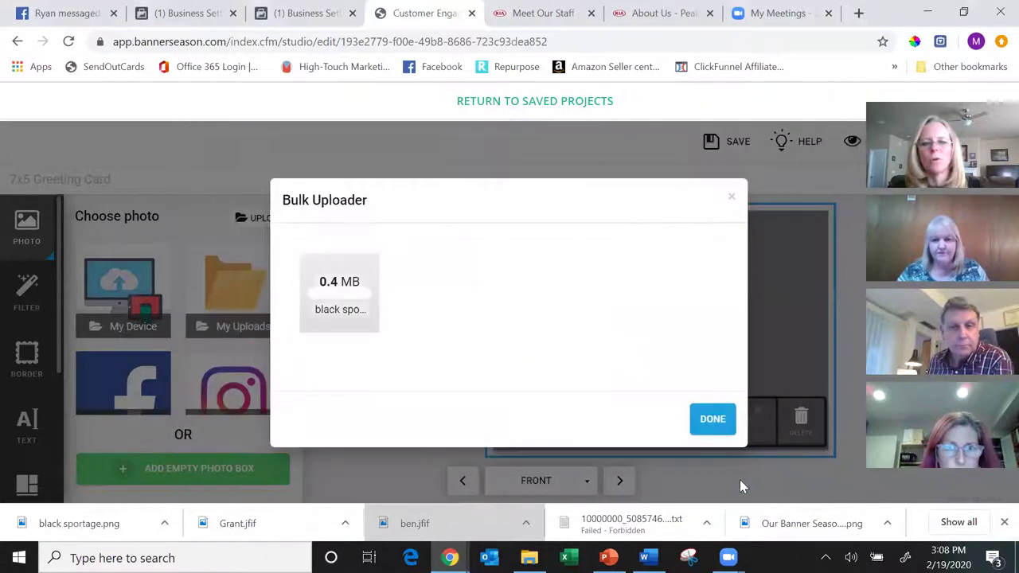
left_click(719, 422)
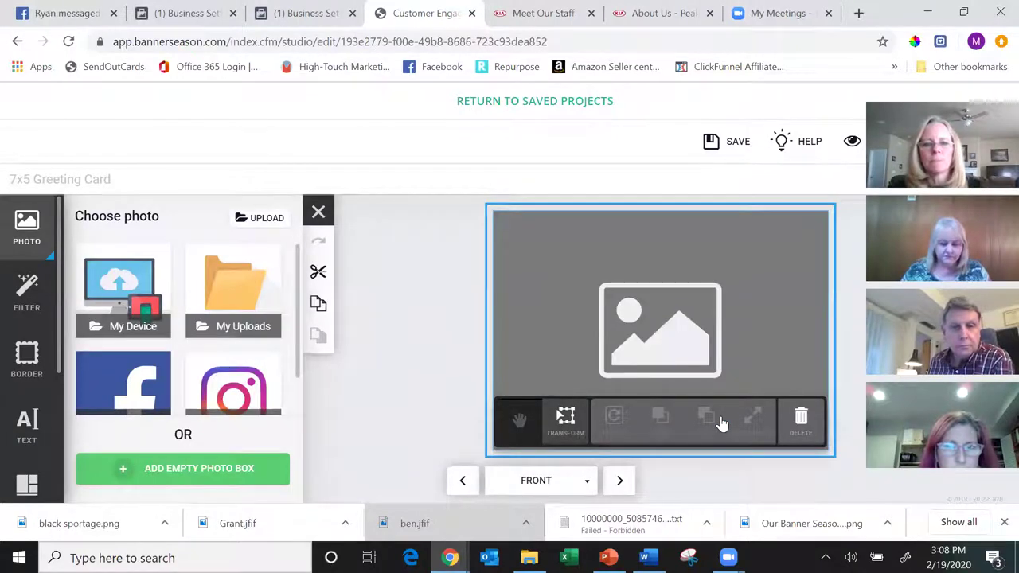
- Place the black sportage photo in the front box, shrink the box and shift the car up-left
left_click_drag(138, 383, 662, 339)
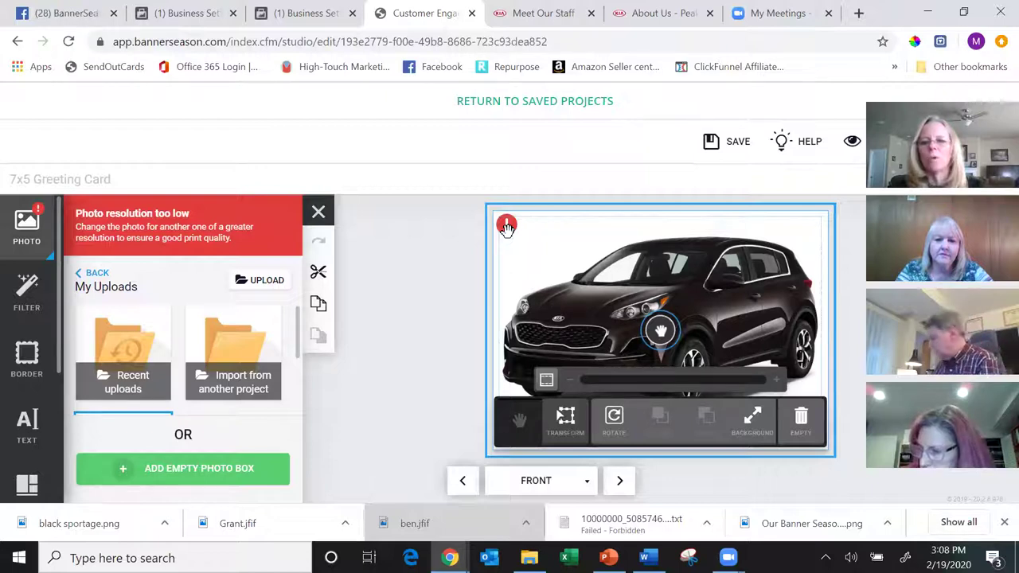
left_click(566, 419)
left_click(570, 420)
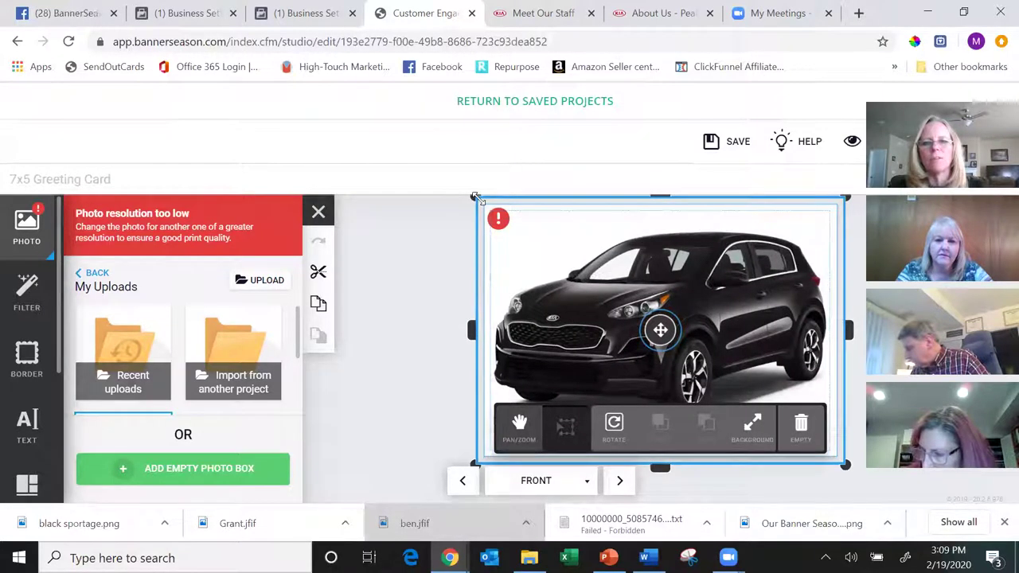
left_click_drag(475, 197, 520, 232)
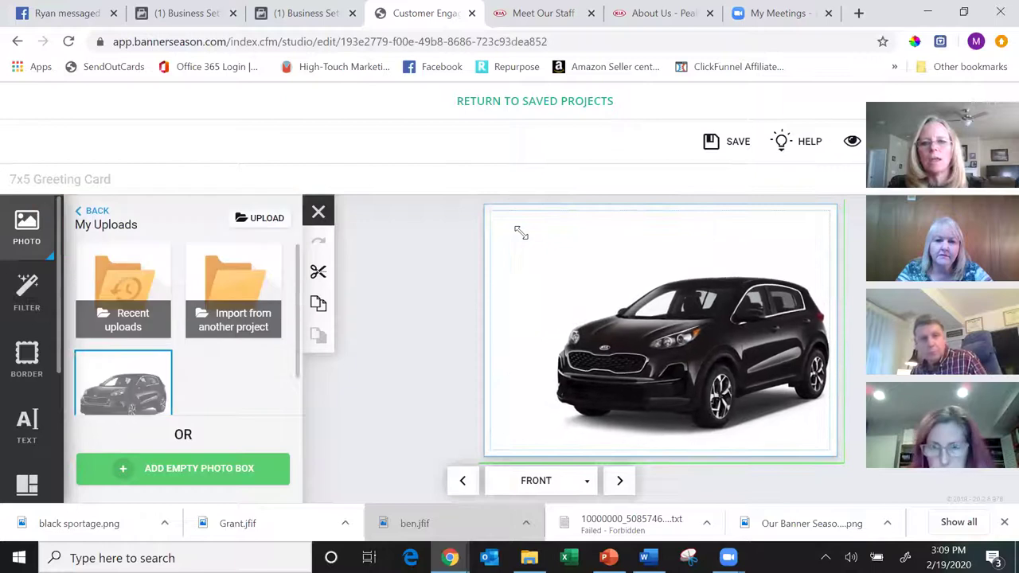
left_click(643, 348)
left_click_drag(643, 347, 613, 311)
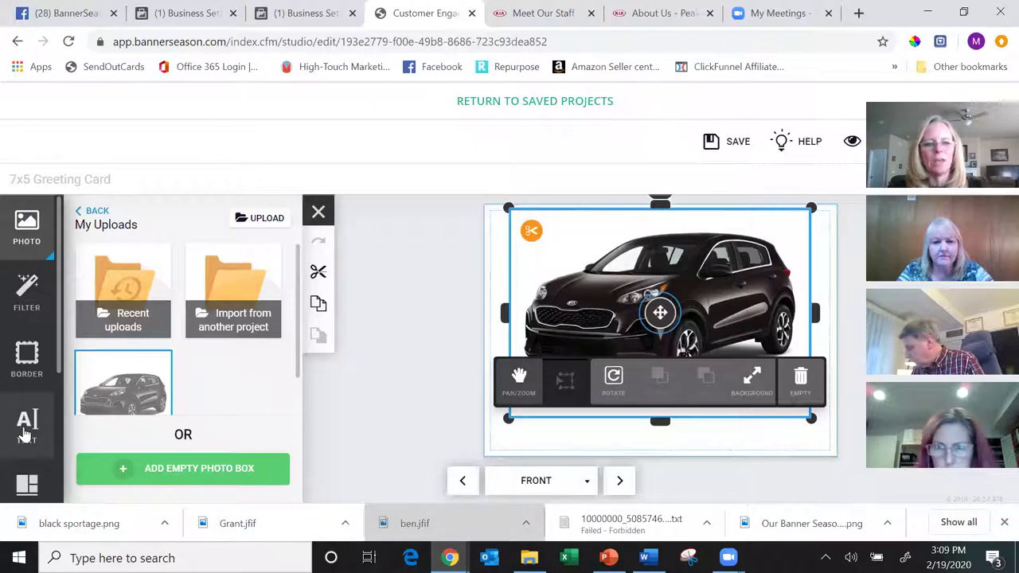
left_click(26, 430)
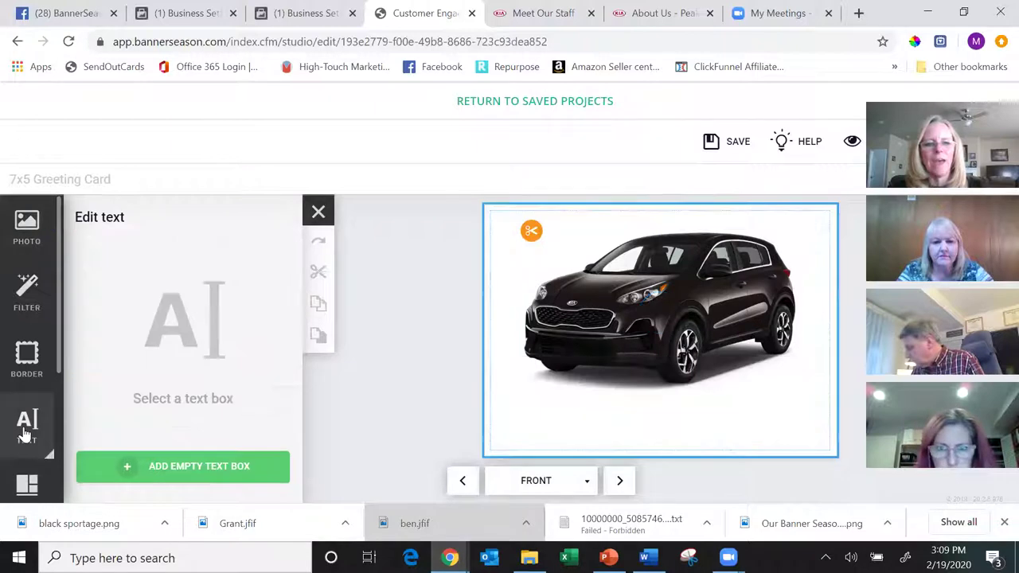
- Add a text box below the car reading 'Thanks for your help!'
left_click(189, 468)
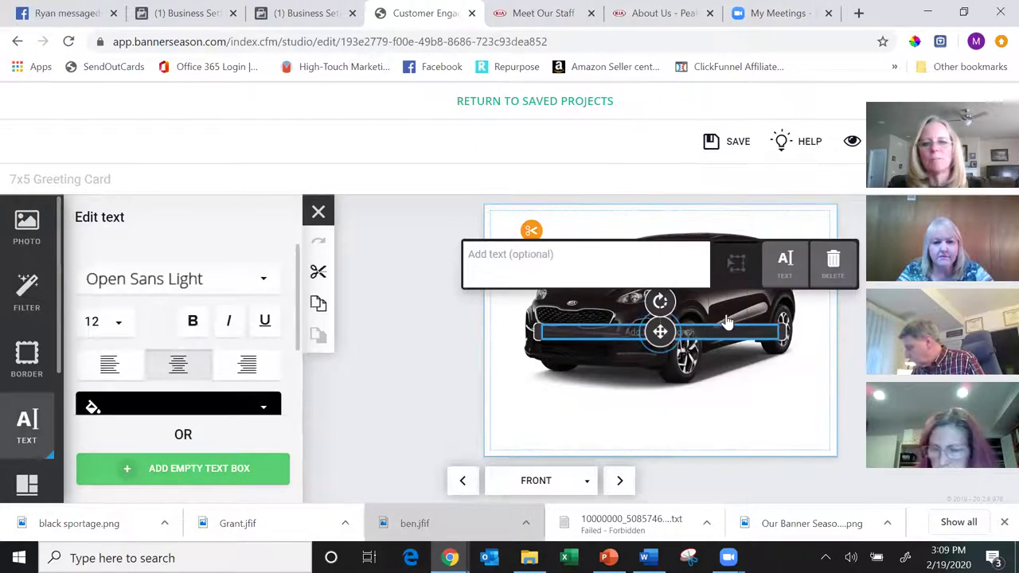
left_click_drag(704, 332, 711, 414)
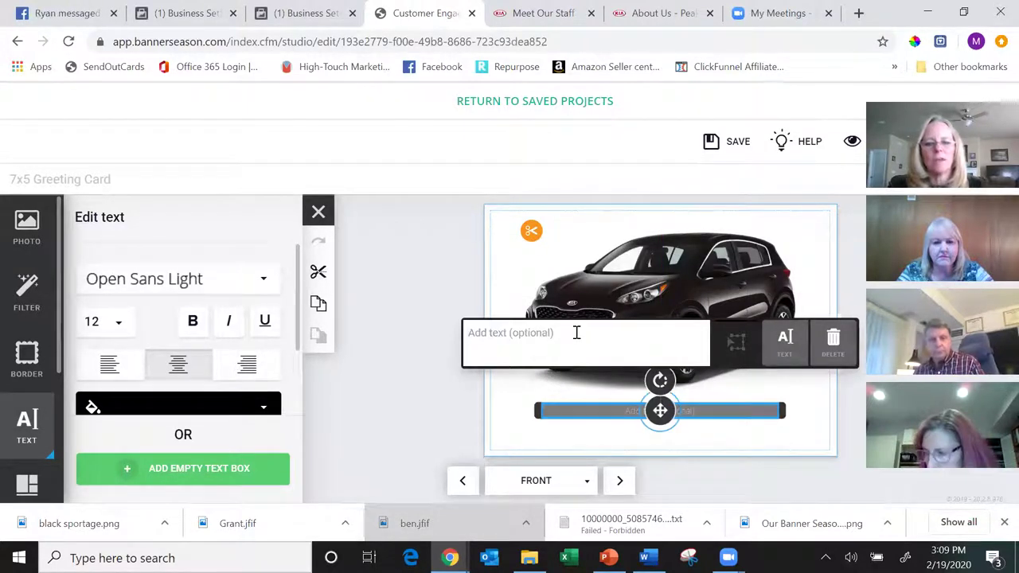
type("Thanks for helping")
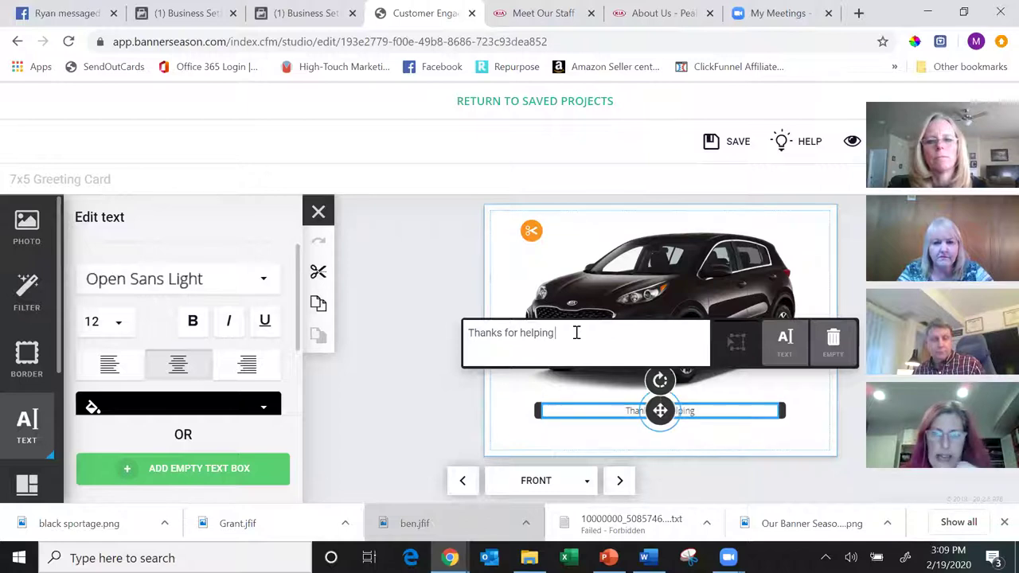
key("BackSpace")
key("BackSpace")
key("BackSpace")
key("BackSpace")
key("BackSpace")
key("BackSpace")
key("BackSpace")
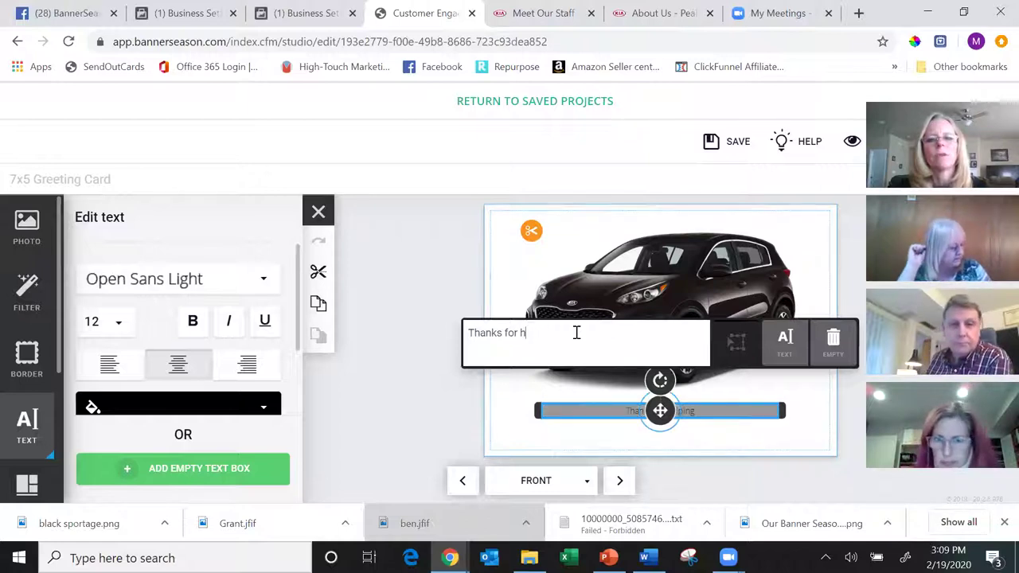
type("your help!")
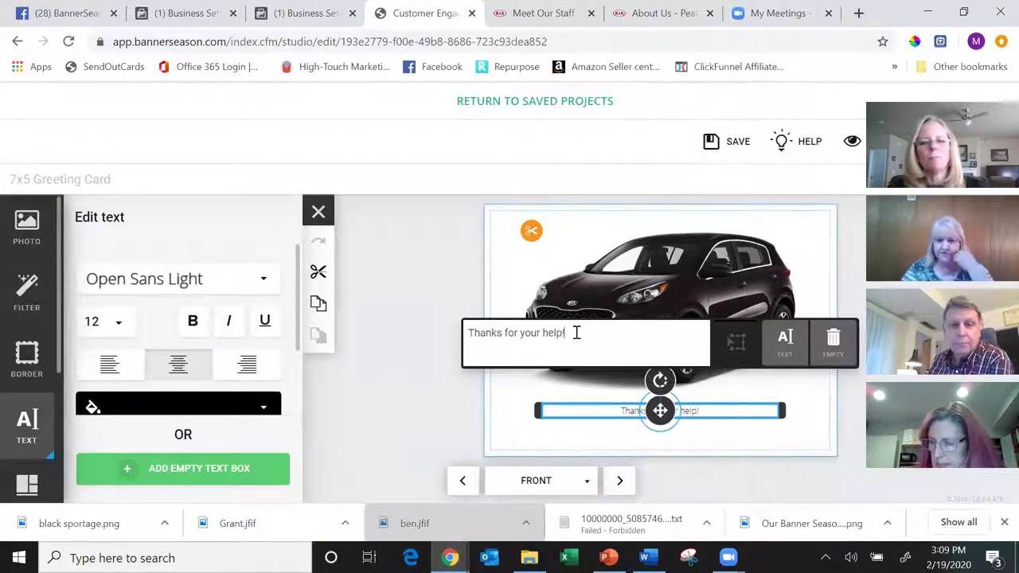
left_click(106, 322)
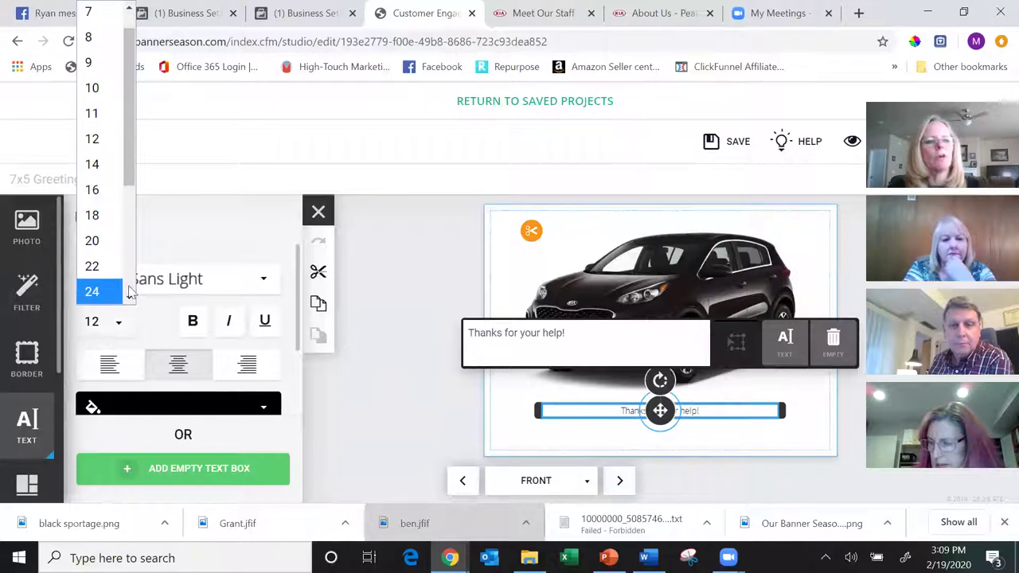
- Restyle the caption in Archivo Black at size 36
scroll(103, 199, "down", 3)
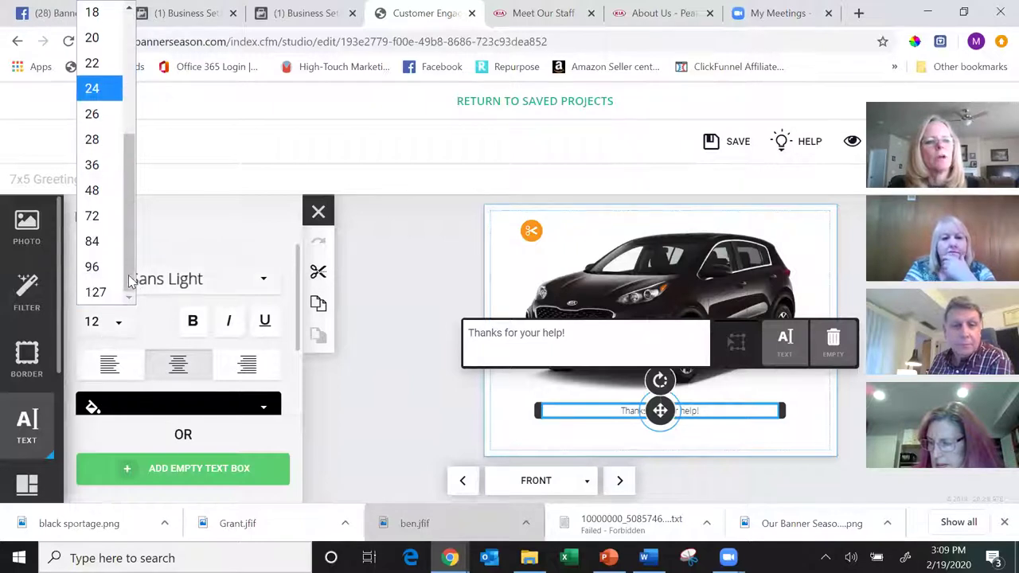
left_click(90, 151)
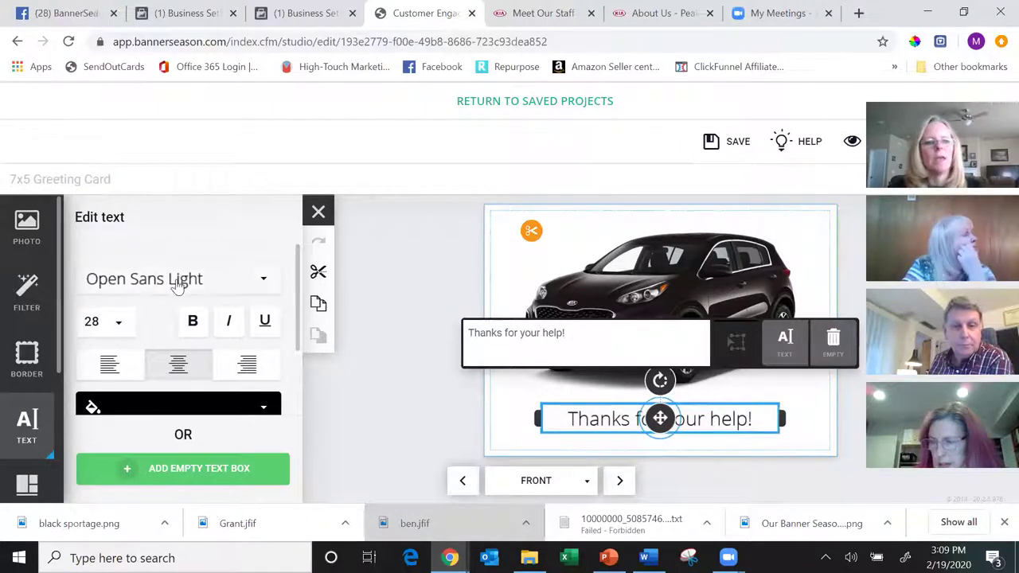
left_click(229, 288)
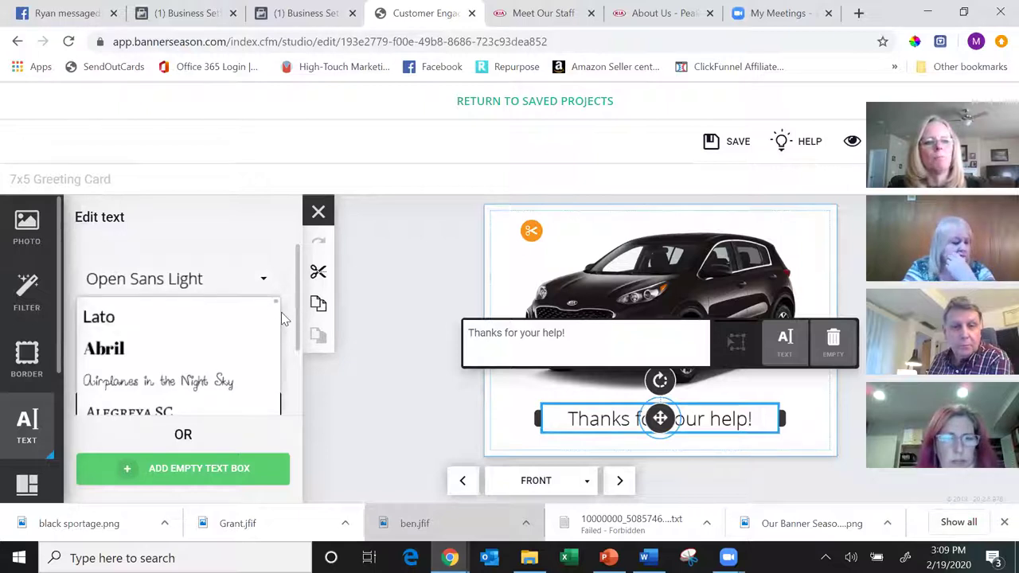
scroll(277, 353, "down", 5)
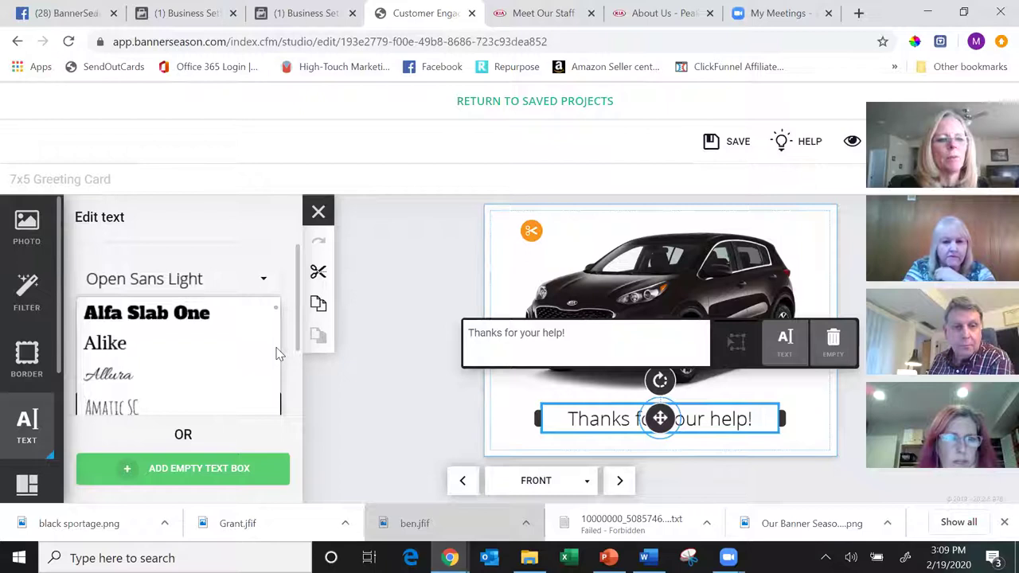
scroll(277, 353, "down", 4)
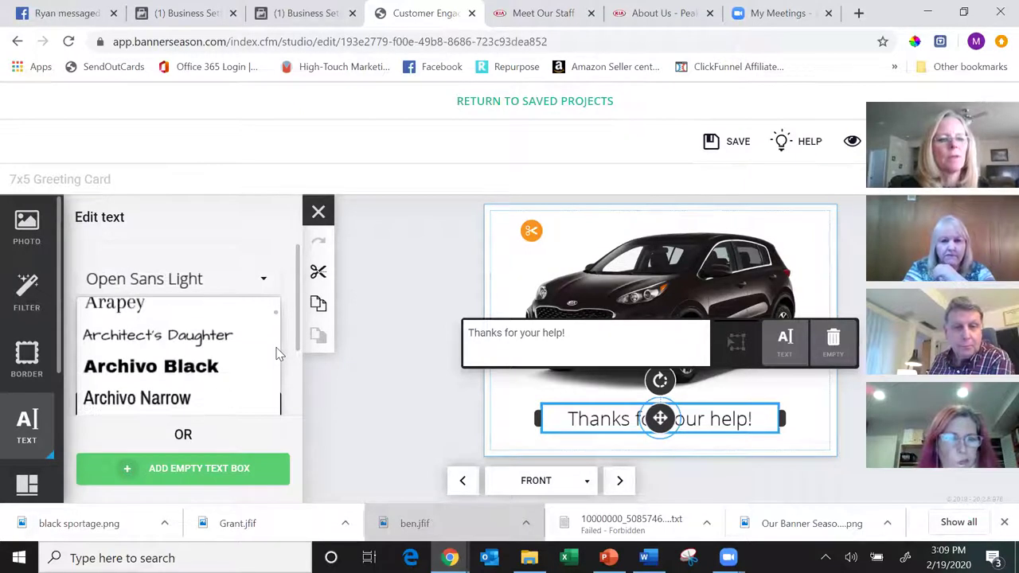
left_click(277, 353)
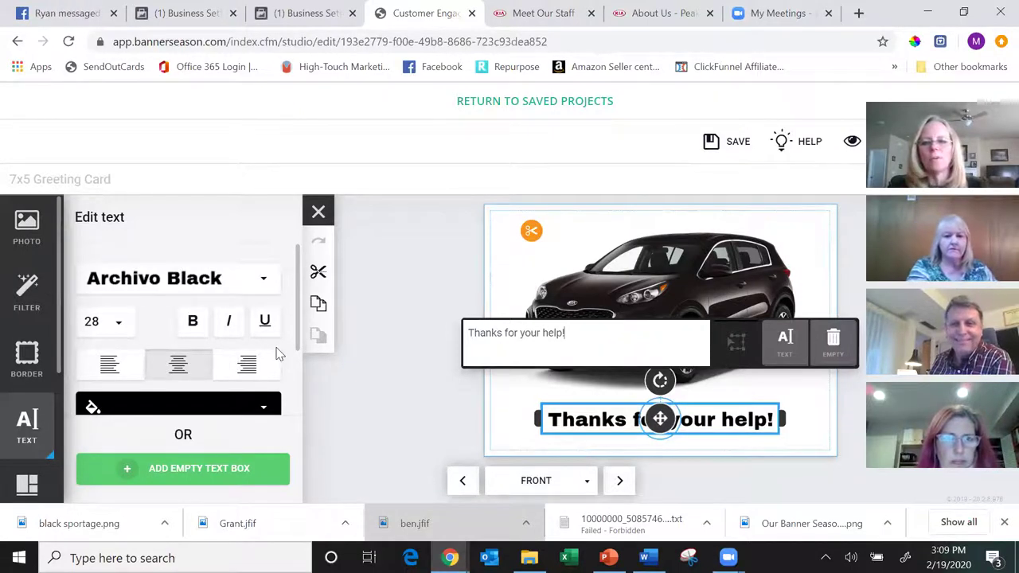
left_click(118, 327)
scroll(112, 293, "down", 1)
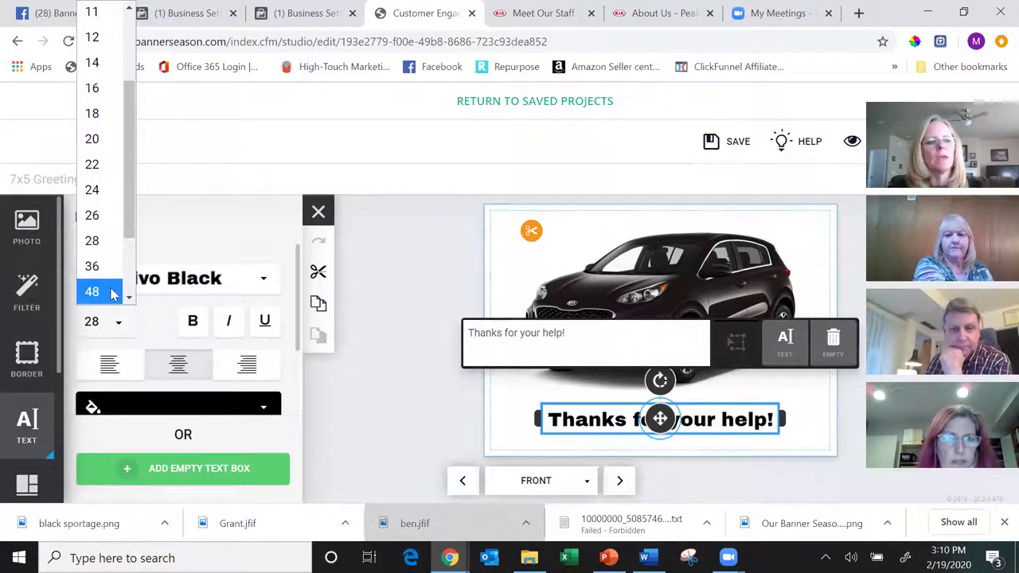
left_click(93, 267)
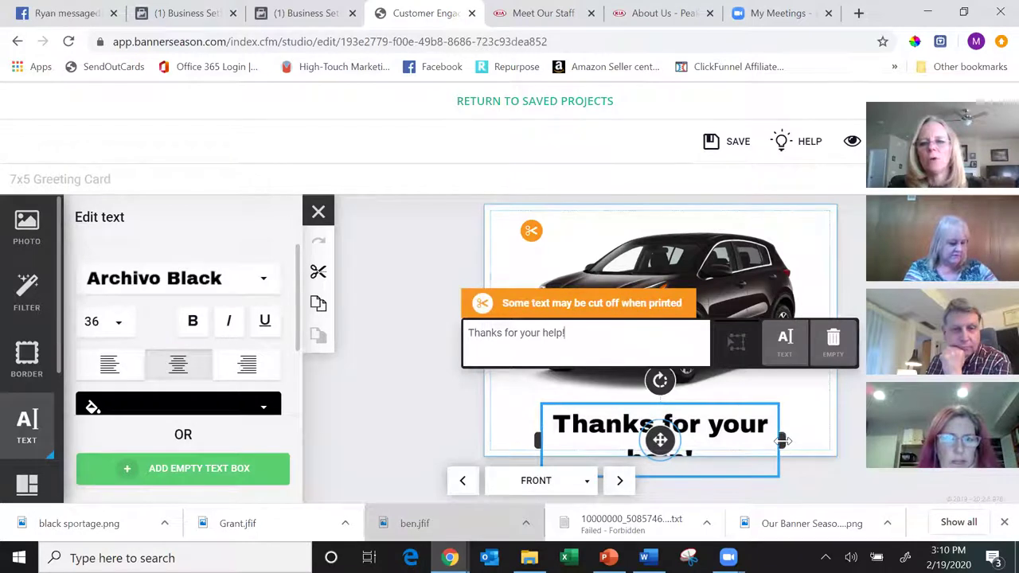
- Widen the caption to one line, centre it below the car, and move to the inside page
left_click_drag(794, 443, 830, 433)
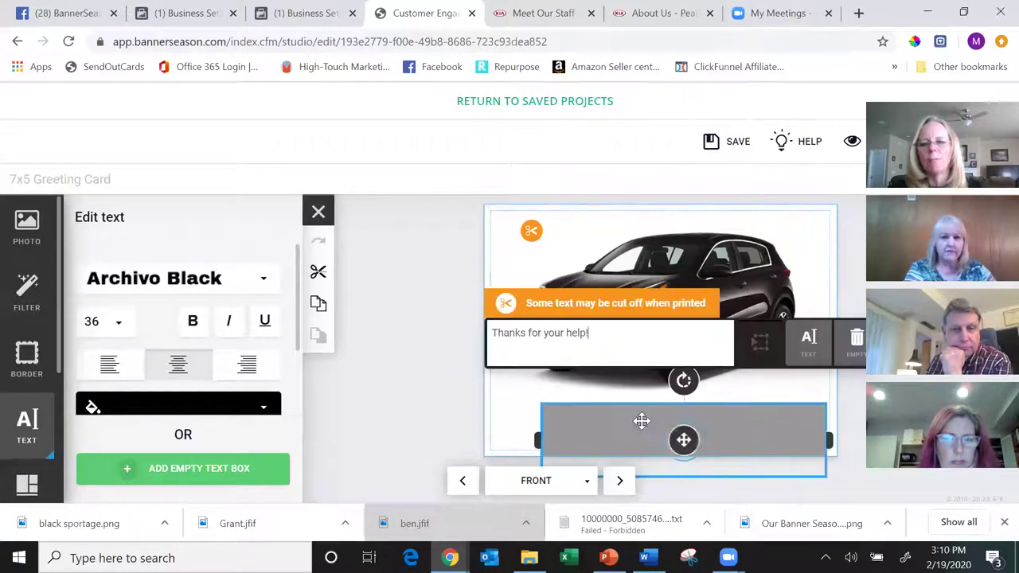
left_click_drag(537, 439, 481, 429)
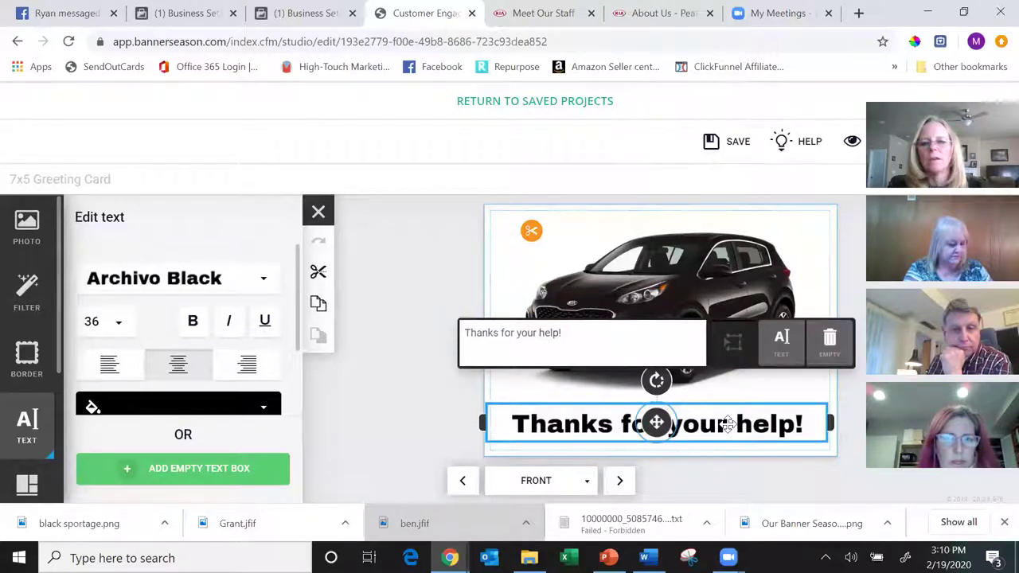
mouse_move(736, 424)
left_mouse_down()
mouse_move(693, 420)
mouse_move(734, 422)
left_mouse_up()
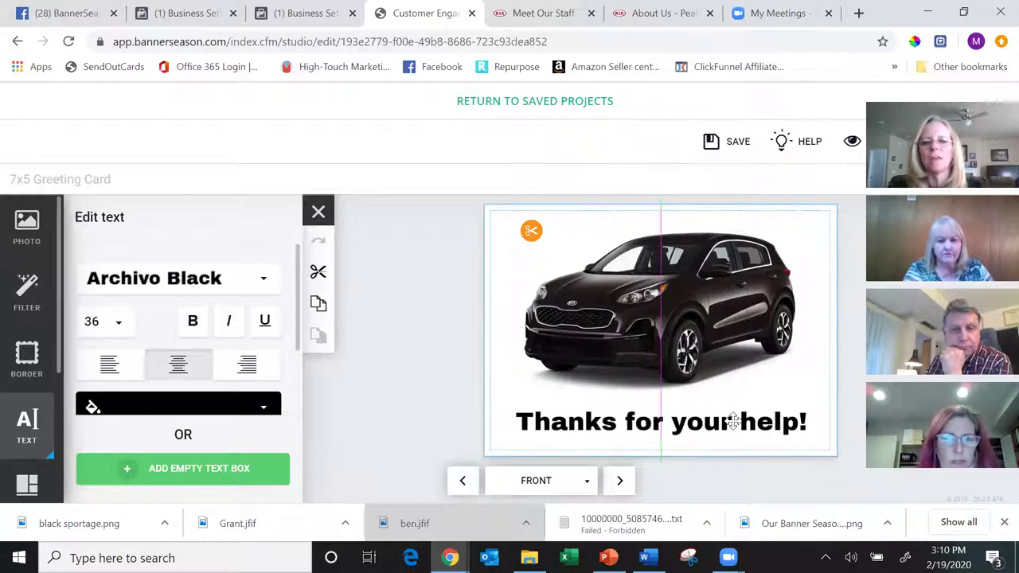
left_click_drag(734, 421, 734, 422)
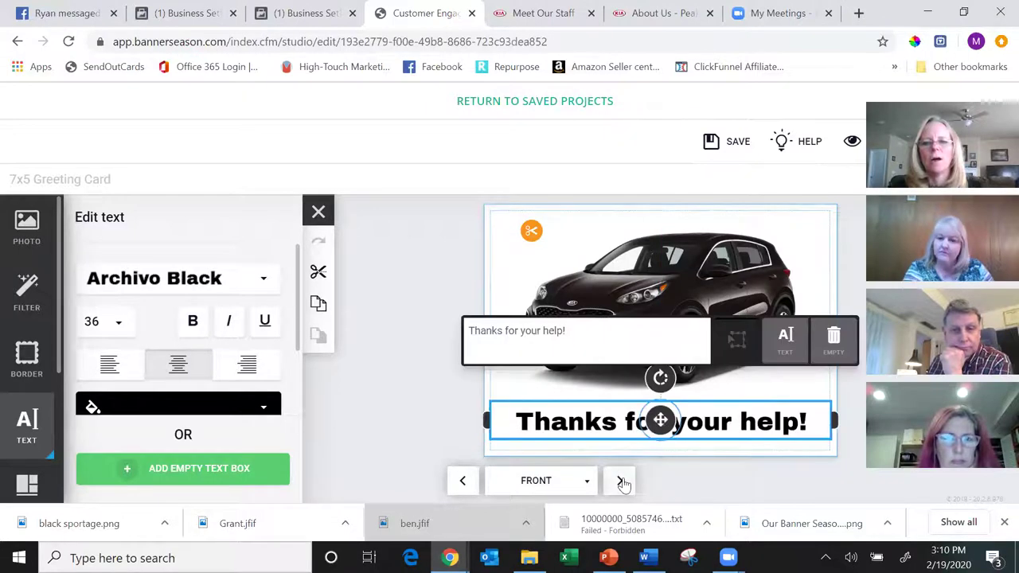
left_click(620, 481)
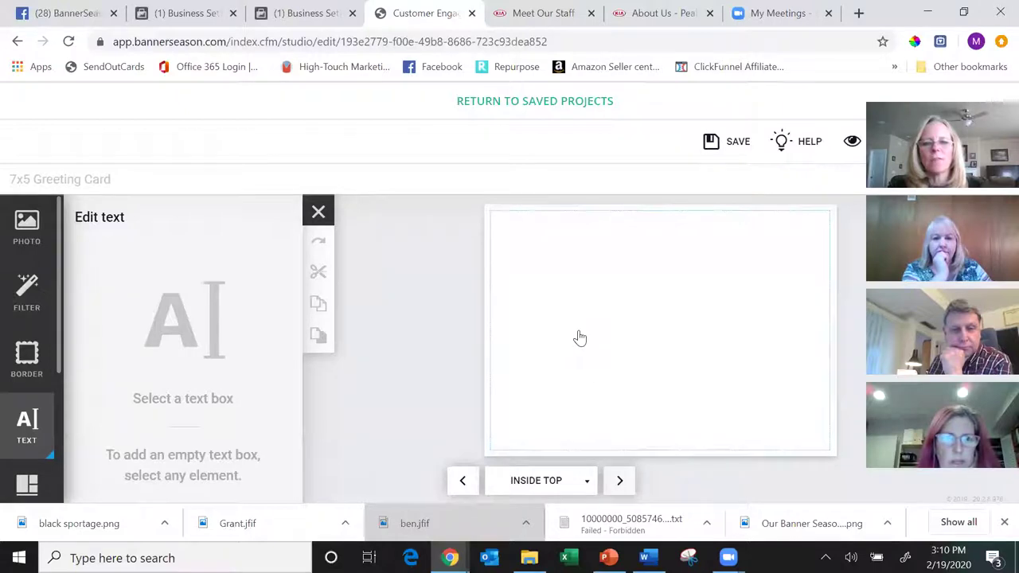
- Upload the Peak Kia image file into My Uploads through the Bulk Uploader
left_click(27, 229)
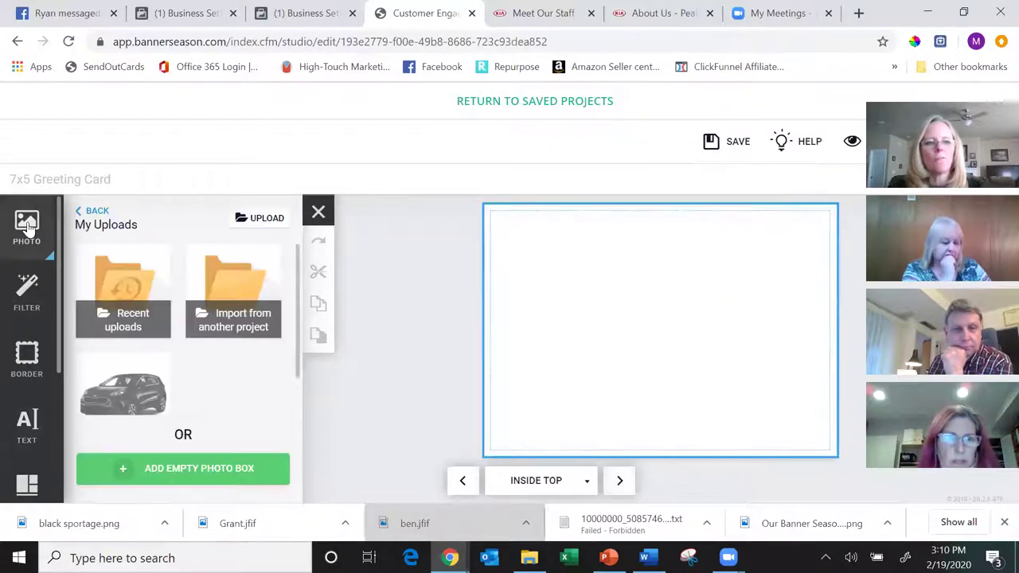
left_click(267, 219)
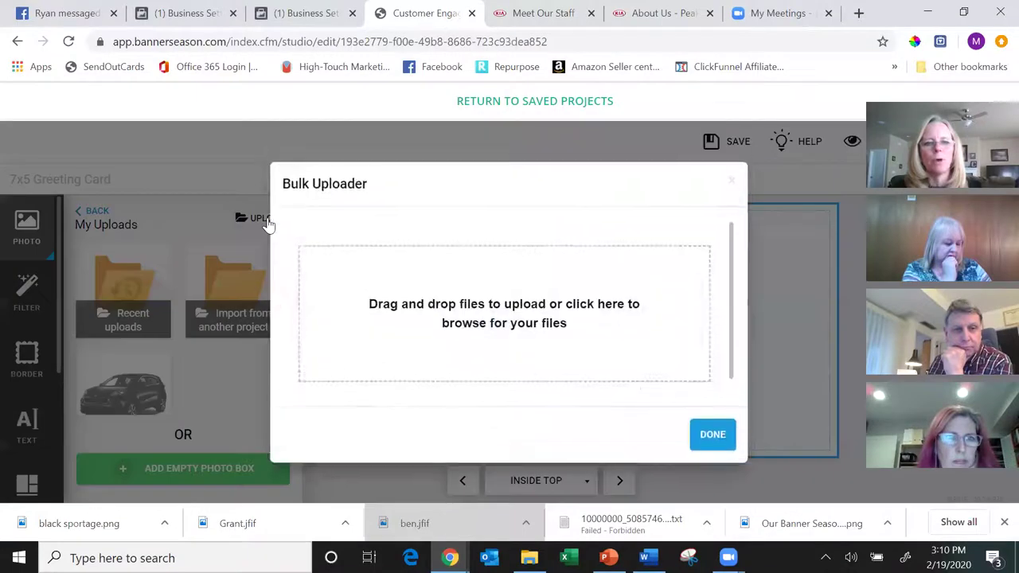
left_click(500, 338)
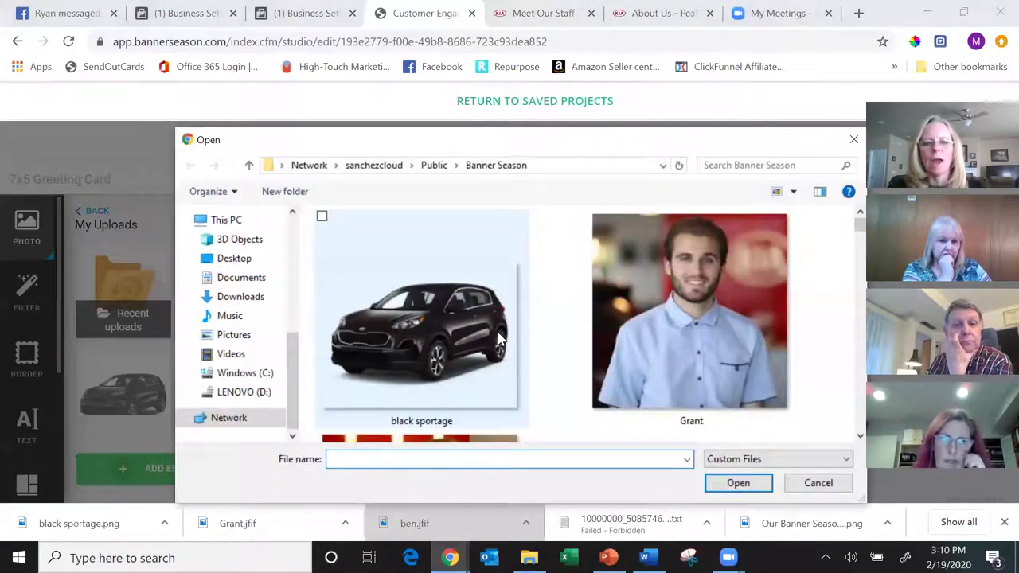
left_click(860, 435)
left_click(860, 211)
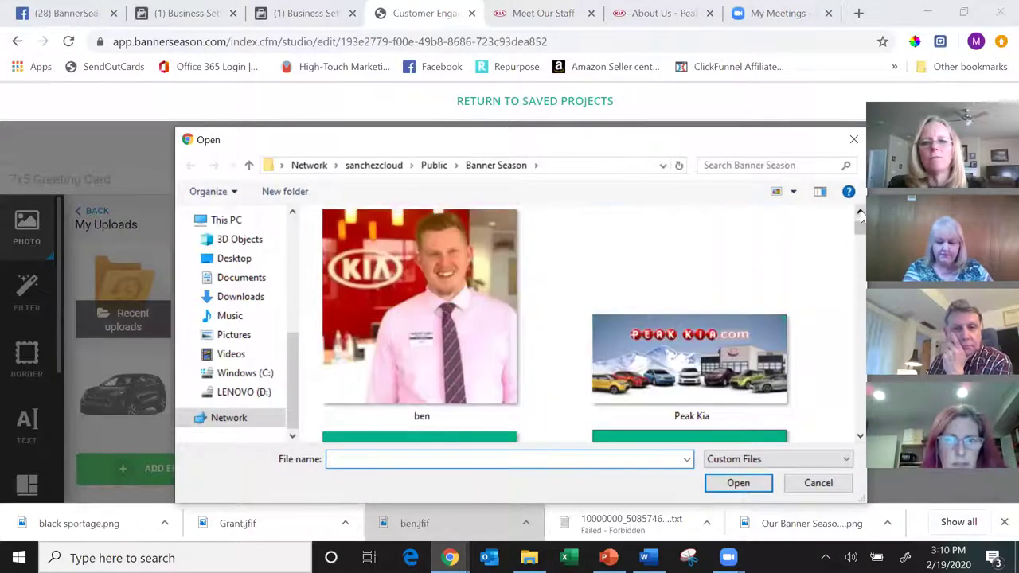
left_click(713, 360)
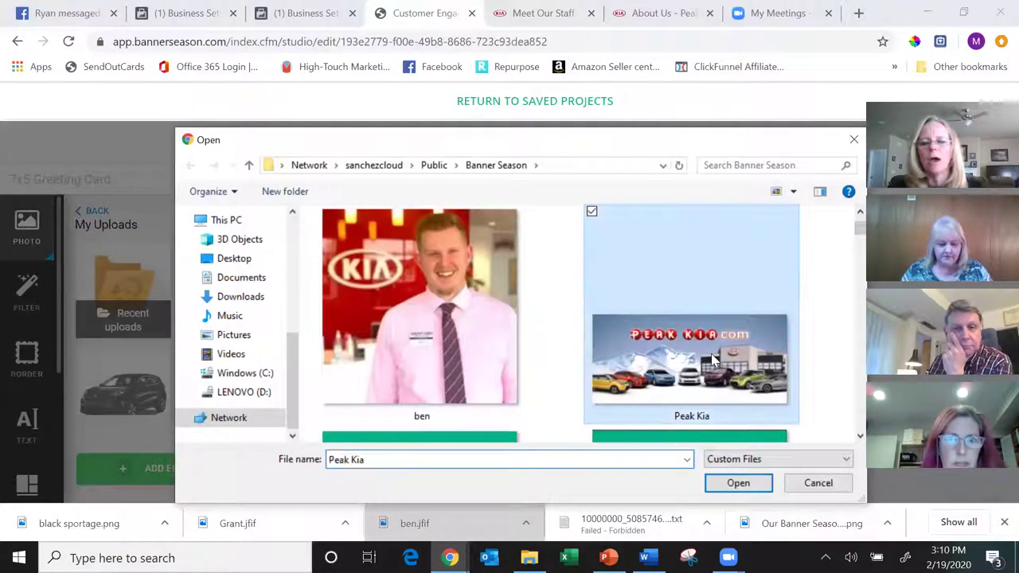
left_click(737, 483)
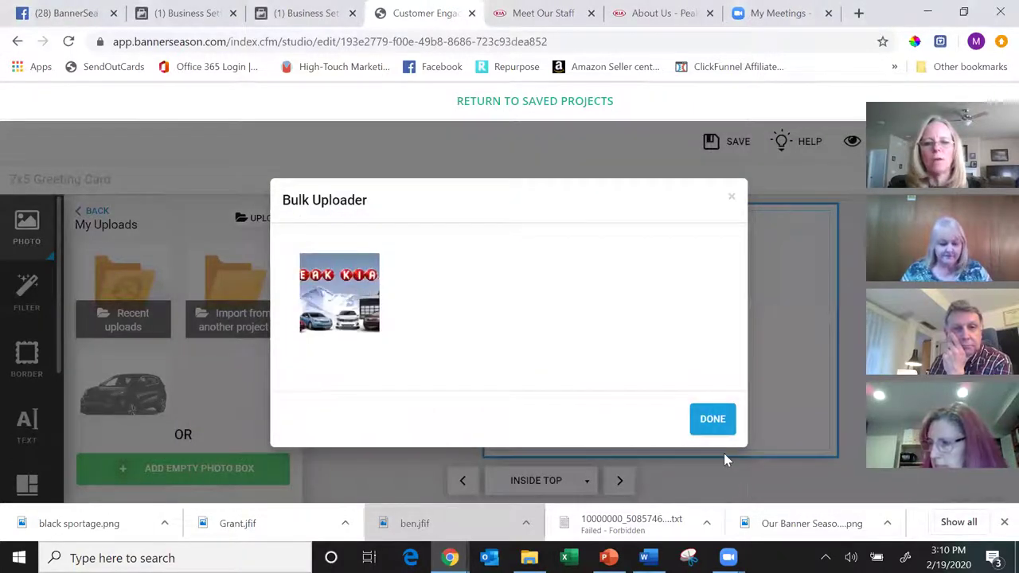
left_click(714, 420)
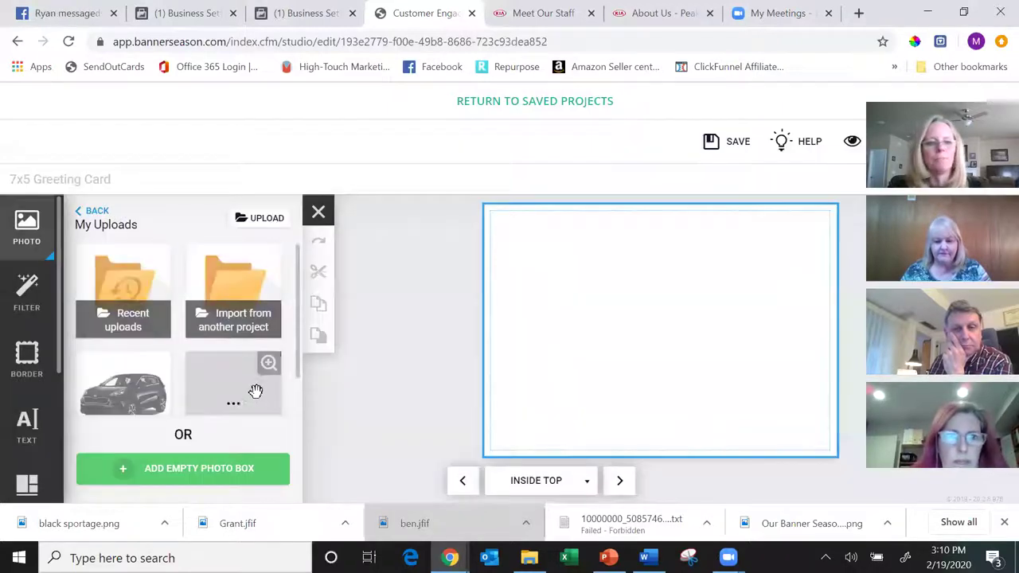
- Place the Peak Kia banner on the Inside Top page, enlarge it, and move it to the top
left_click_drag(239, 400, 645, 334)
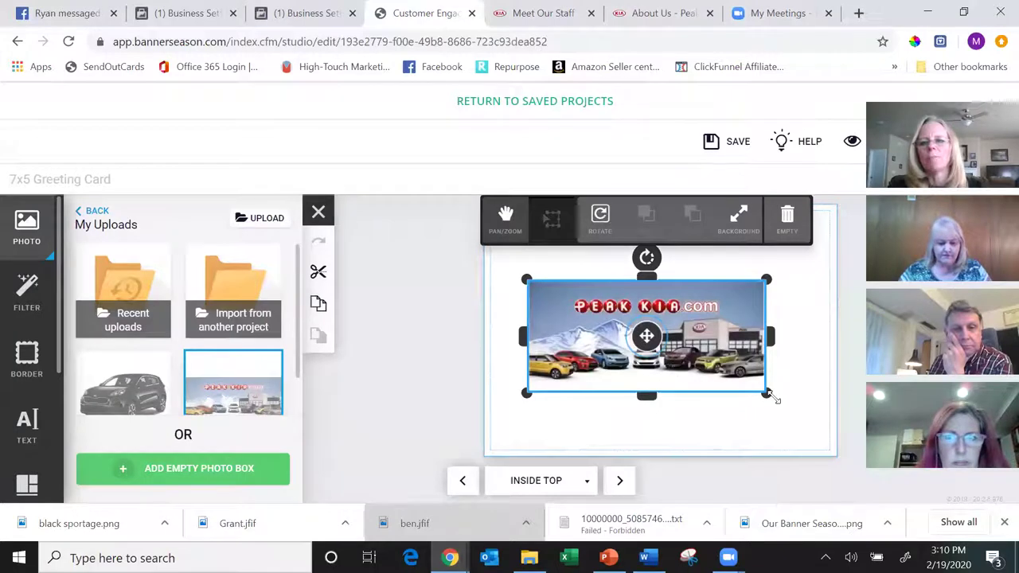
left_click_drag(767, 390, 836, 433)
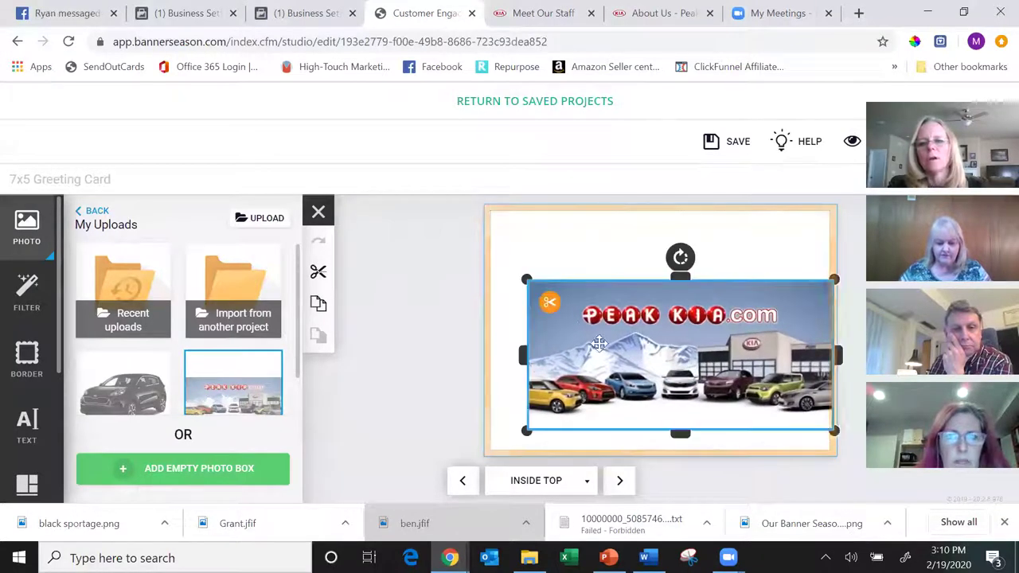
scroll(560, 310, "up", 3)
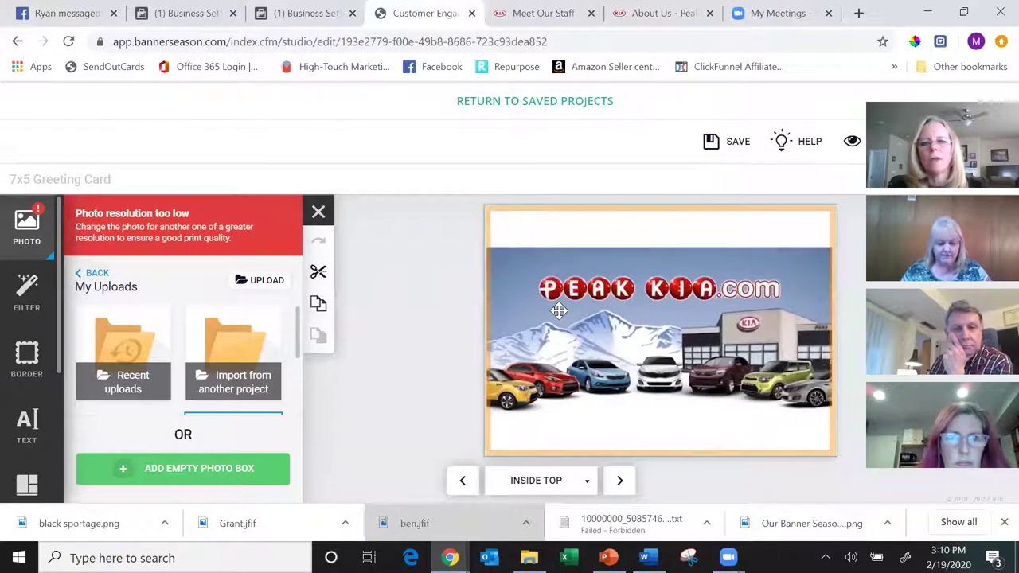
left_click(559, 310)
left_click_drag(560, 310, 534, 231)
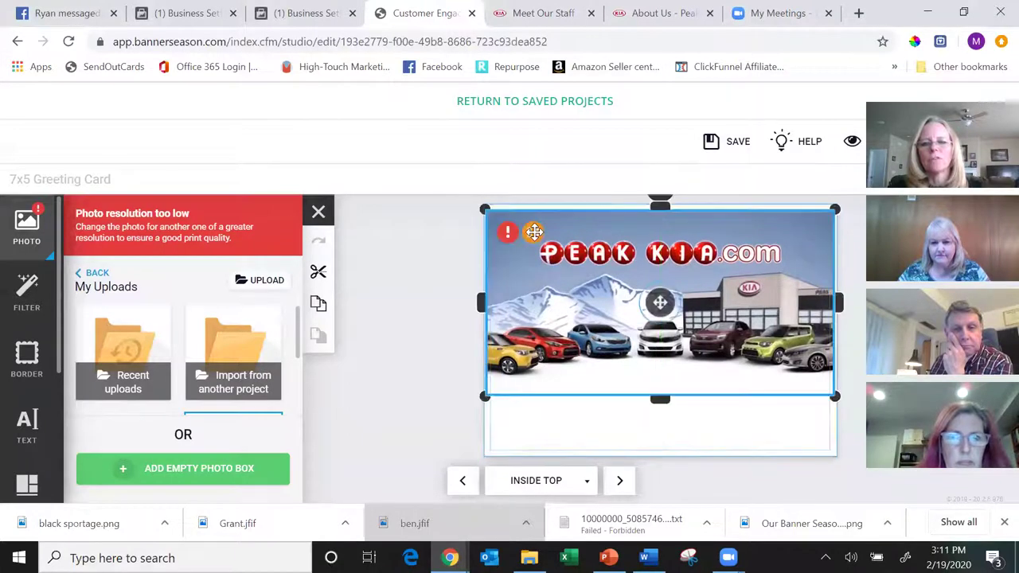
left_click(651, 443)
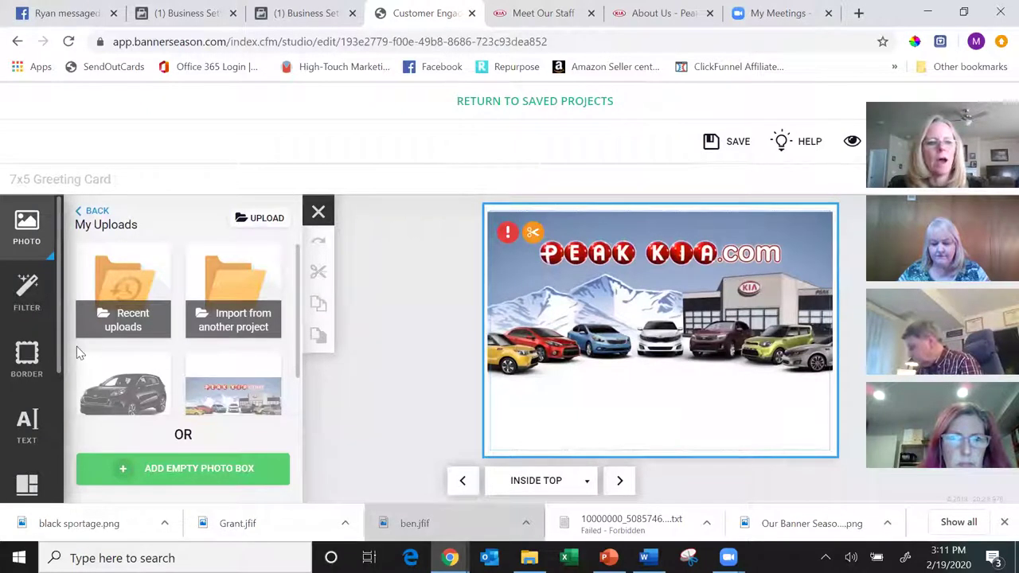
- Add a text box below the car banner reading 'Awesome Customer Service!'
left_click(28, 428)
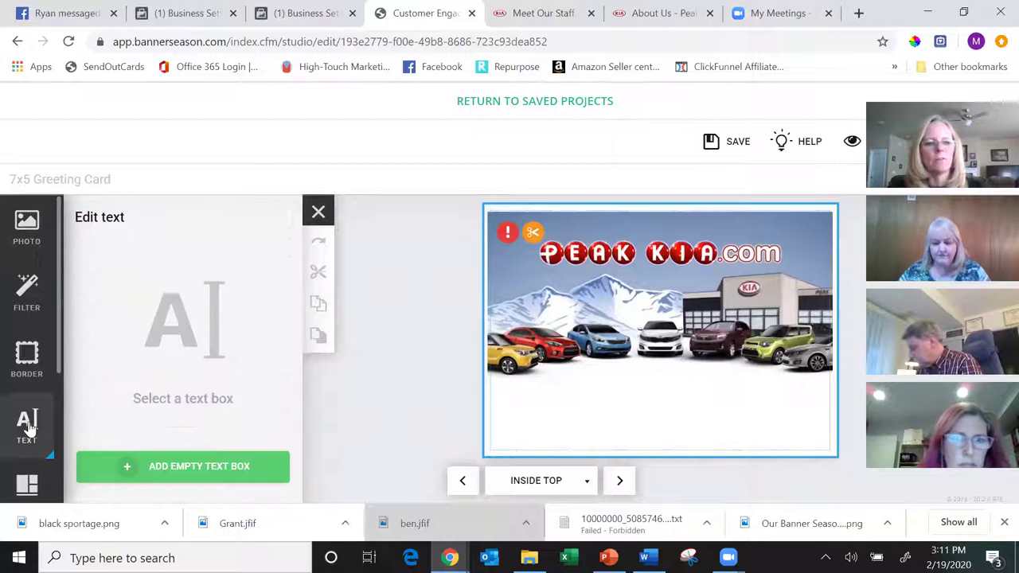
left_click(202, 470)
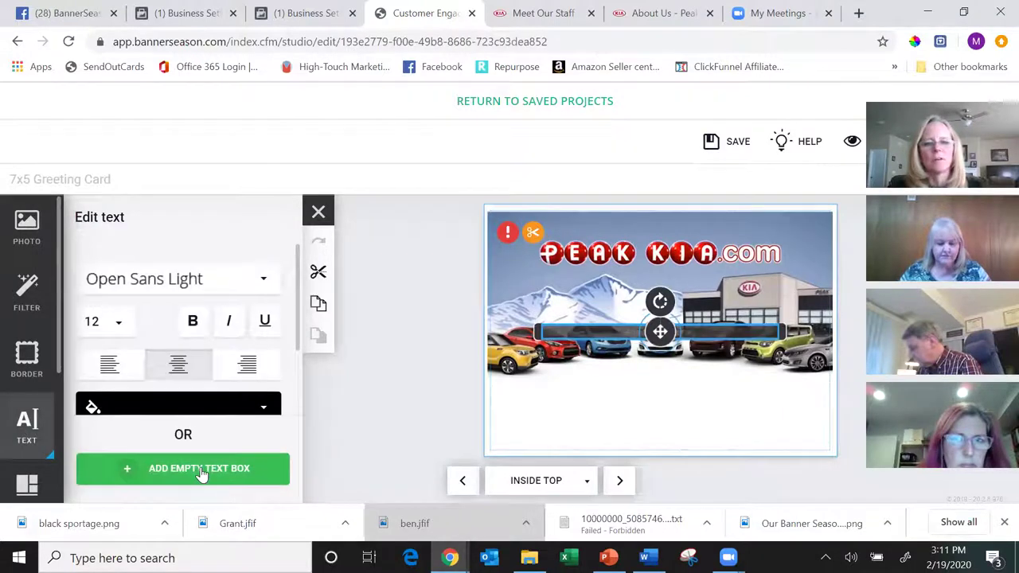
left_click_drag(631, 329, 634, 410)
type("A")
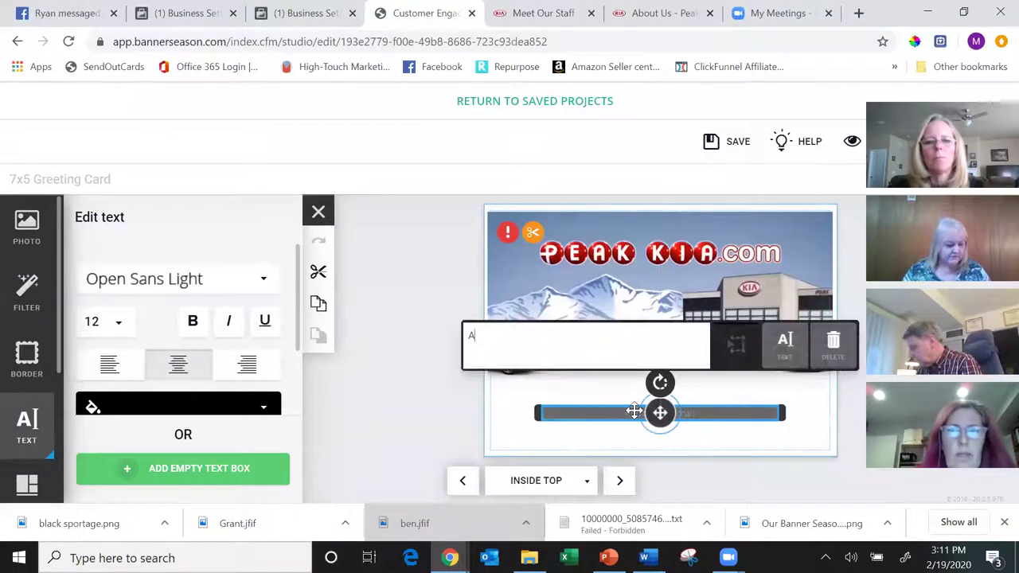
type("wesome Cu")
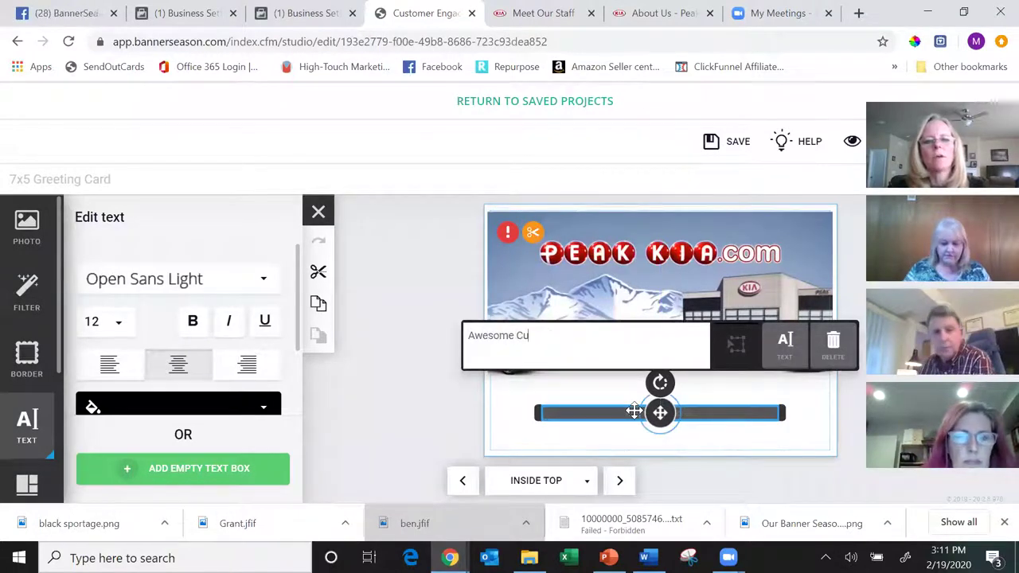
type("stomer Service!")
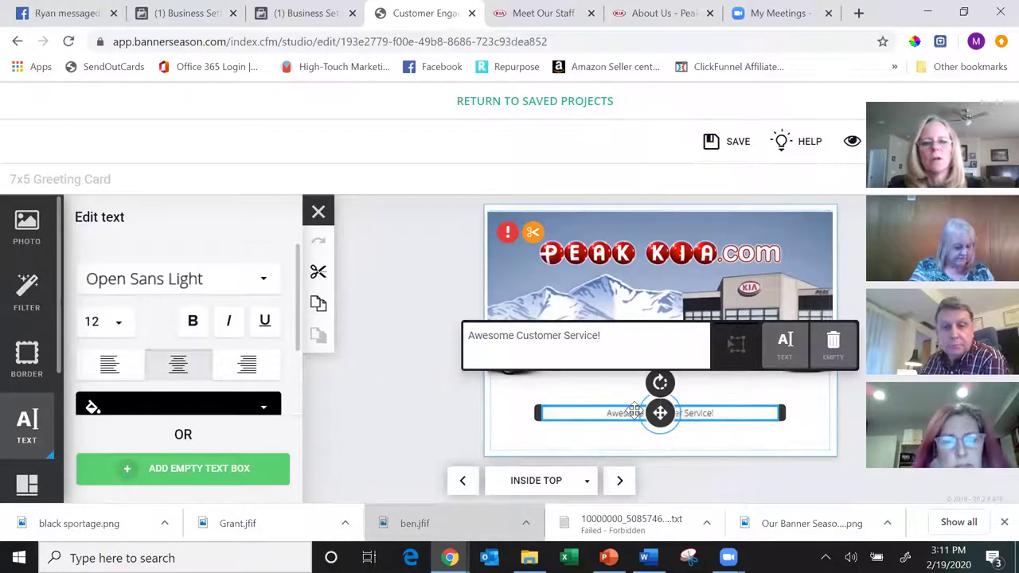
- Set the caption to Archivo Black size 24, widen it to one line, and centre it under the banner
left_click(262, 280)
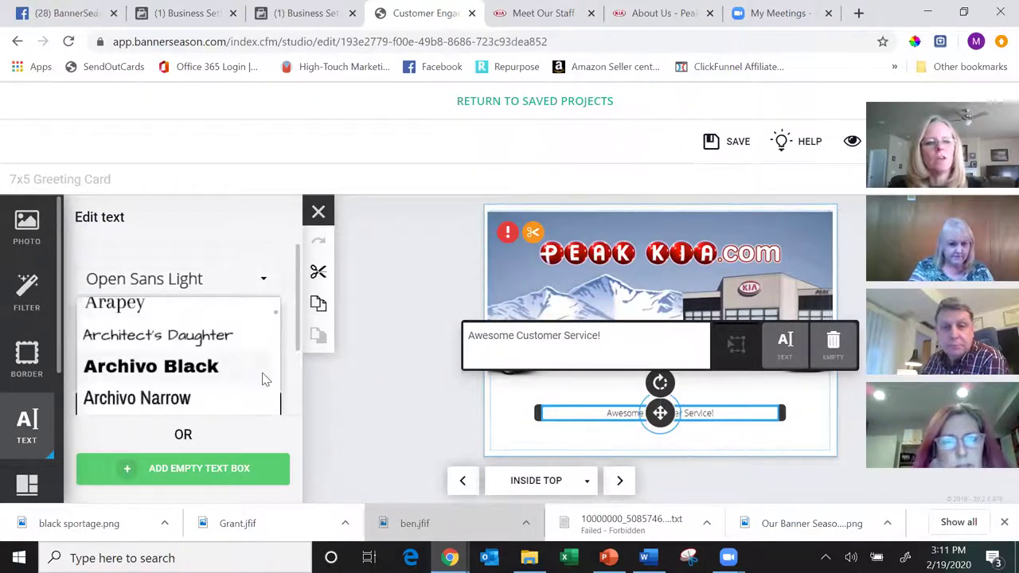
left_click(256, 377)
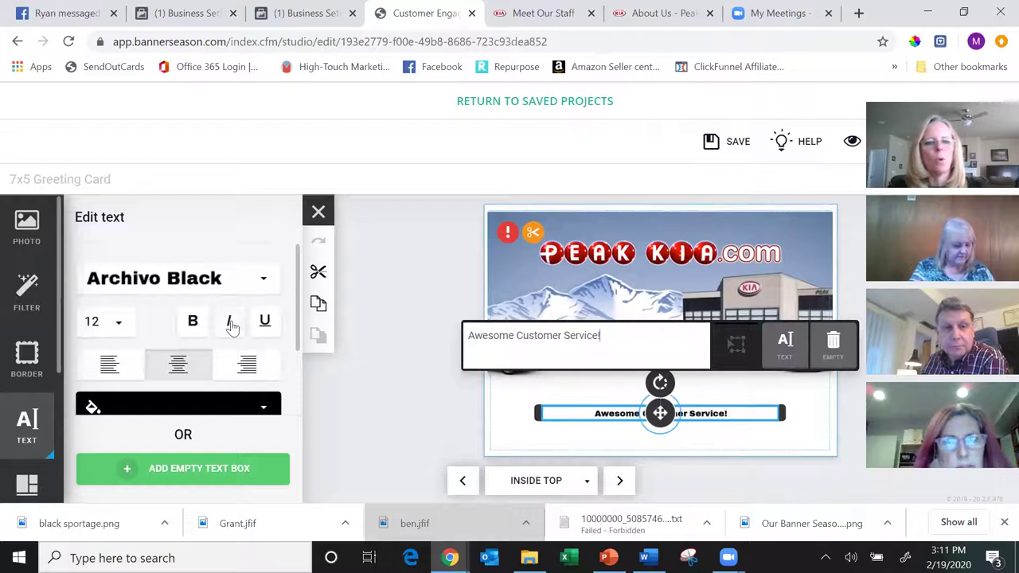
left_click(119, 321)
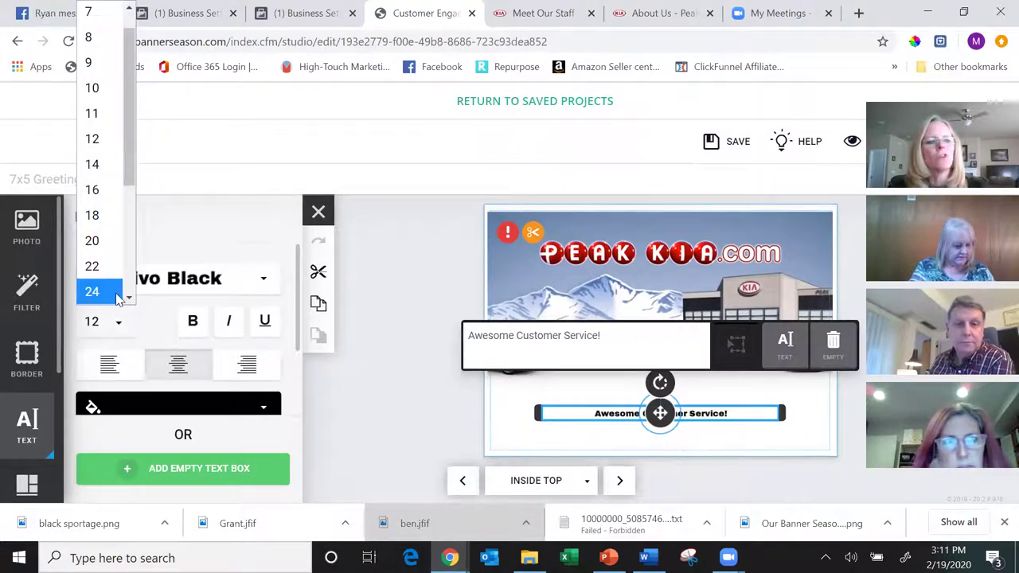
left_click(113, 292)
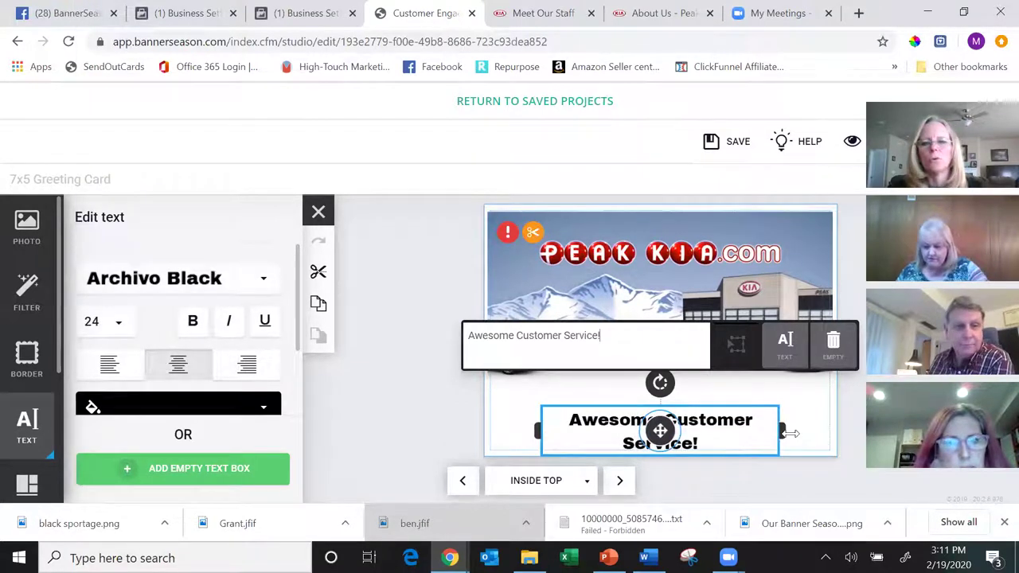
left_click_drag(782, 430, 821, 429)
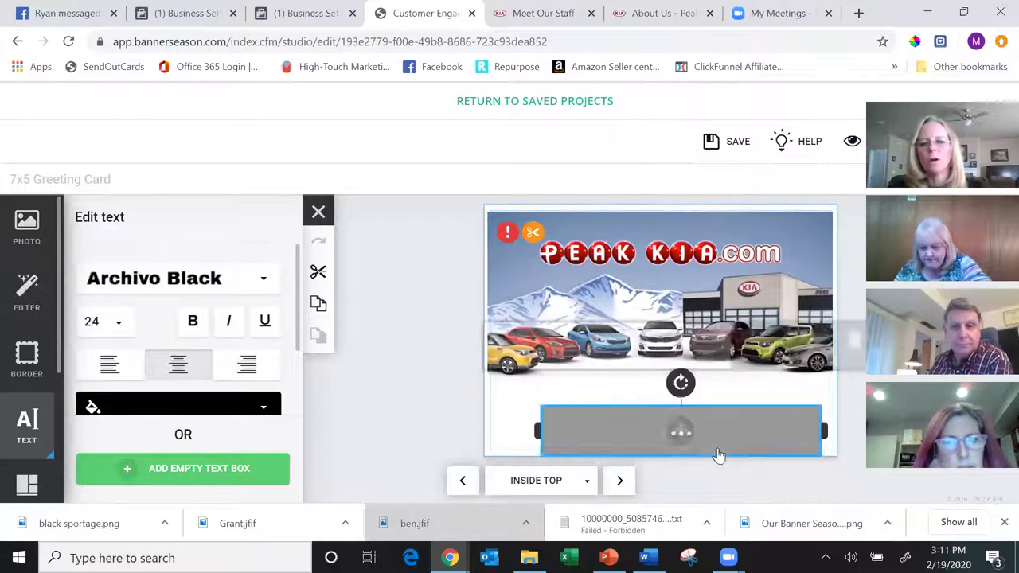
left_click_drag(537, 420, 483, 413)
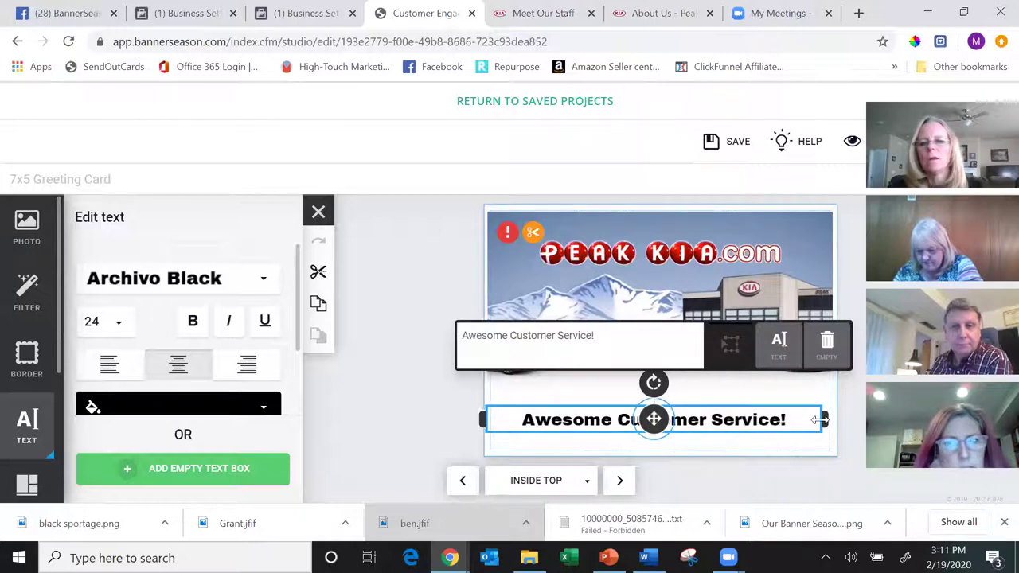
left_click_drag(825, 420, 836, 420)
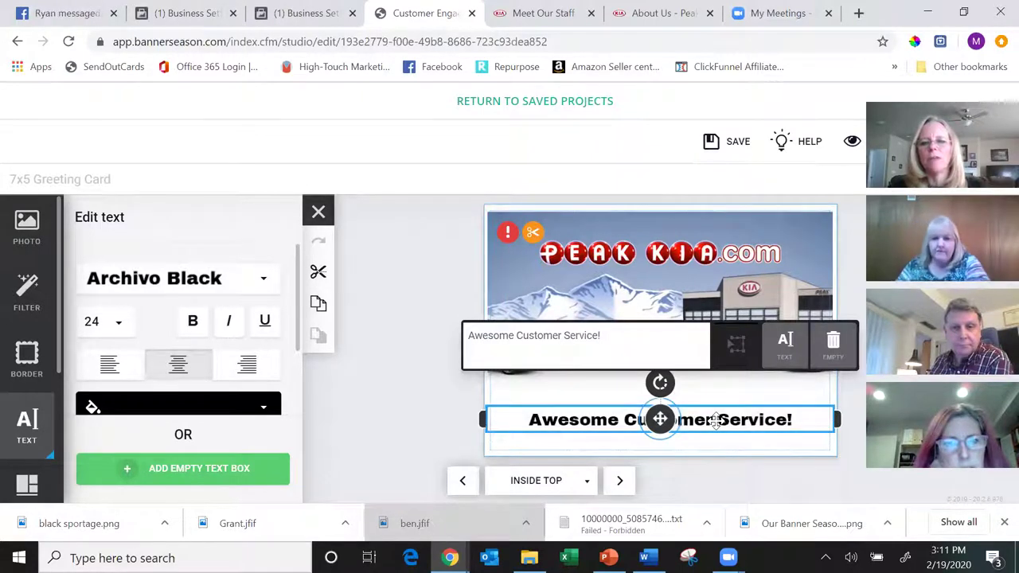
left_click_drag(716, 422, 716, 407)
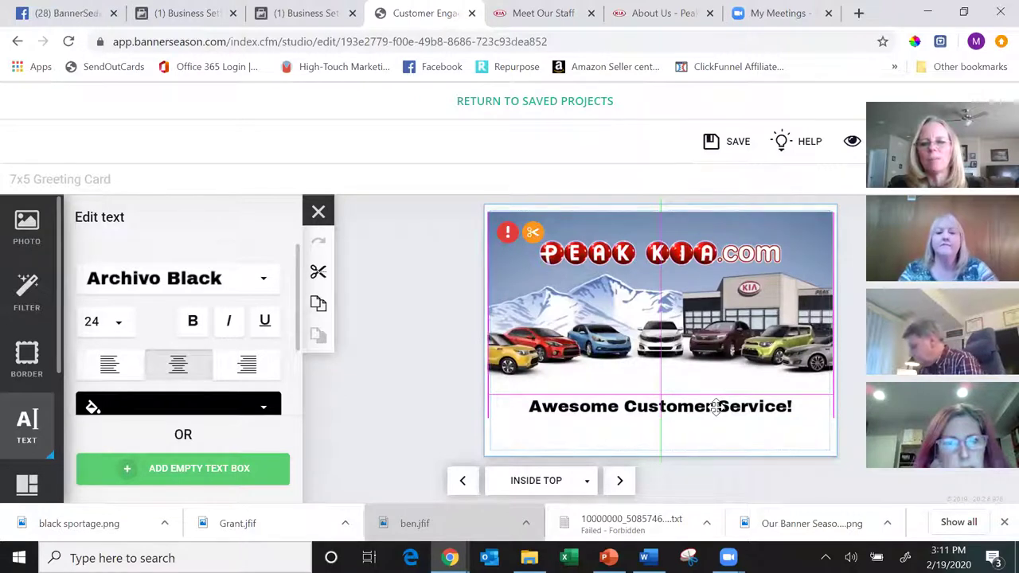
left_click_drag(716, 415, 713, 416)
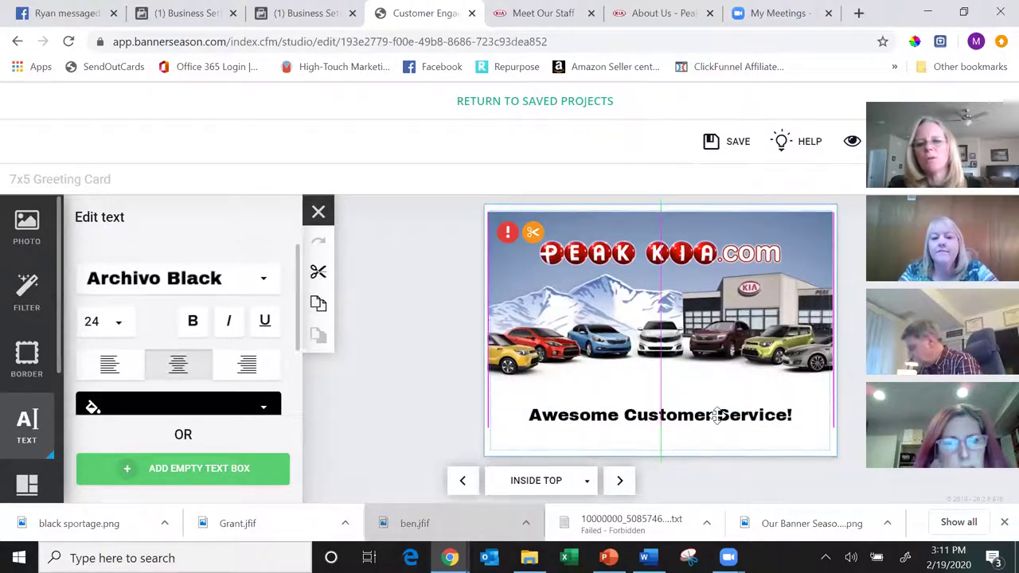
left_click(700, 474)
- Go to the Inside Bottom page and type a greeting line to the customer
left_click(618, 482)
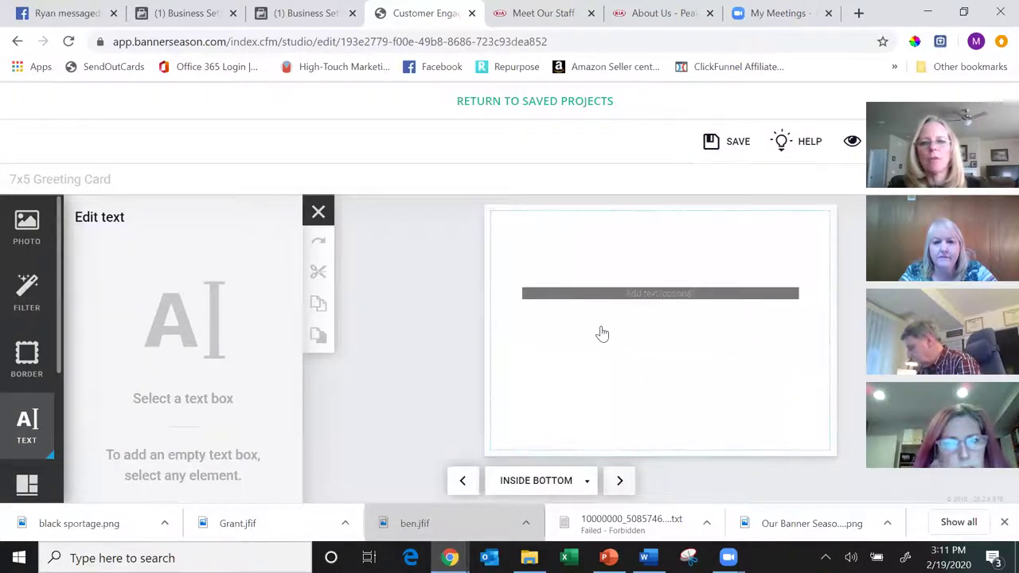
left_click(600, 319)
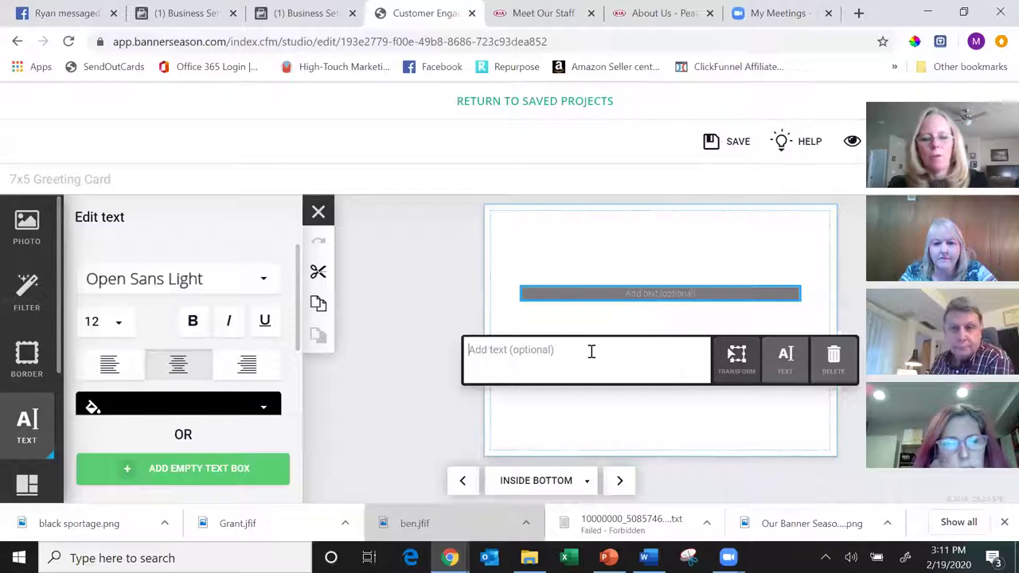
type("Hi")
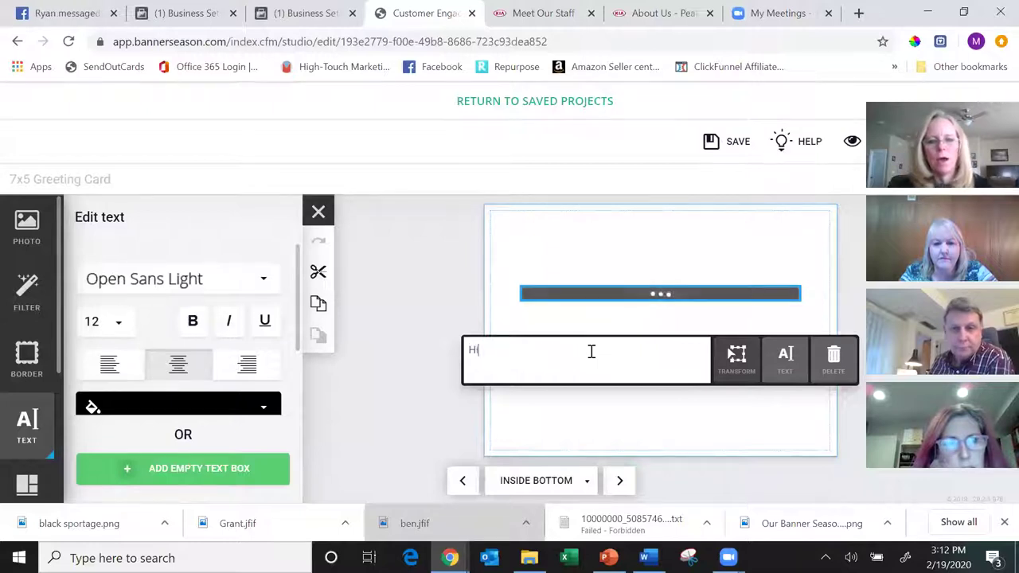
type(" B")
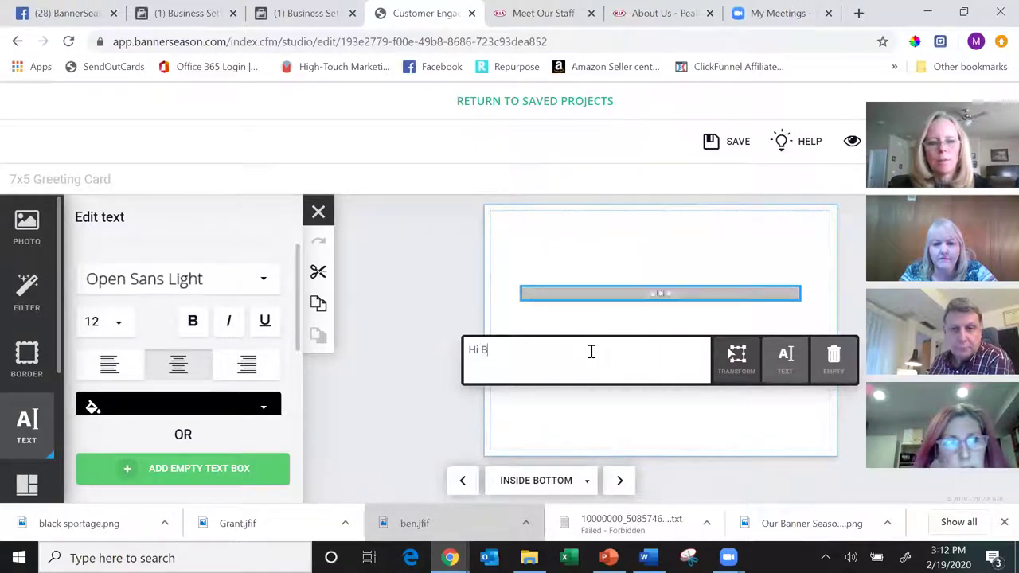
type("en,")
key("Return")
key("Return")
- Type the thank-you note praising the staff, the smooth buying experience and the Kia Sportage, ending 'Keep up the great'
type("Just wa")
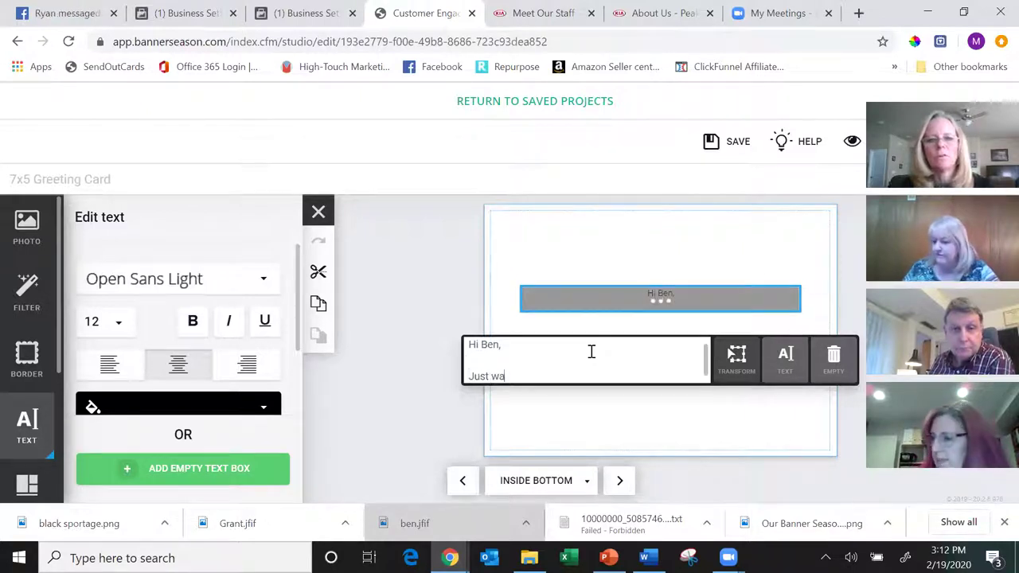
type("nted to say ")
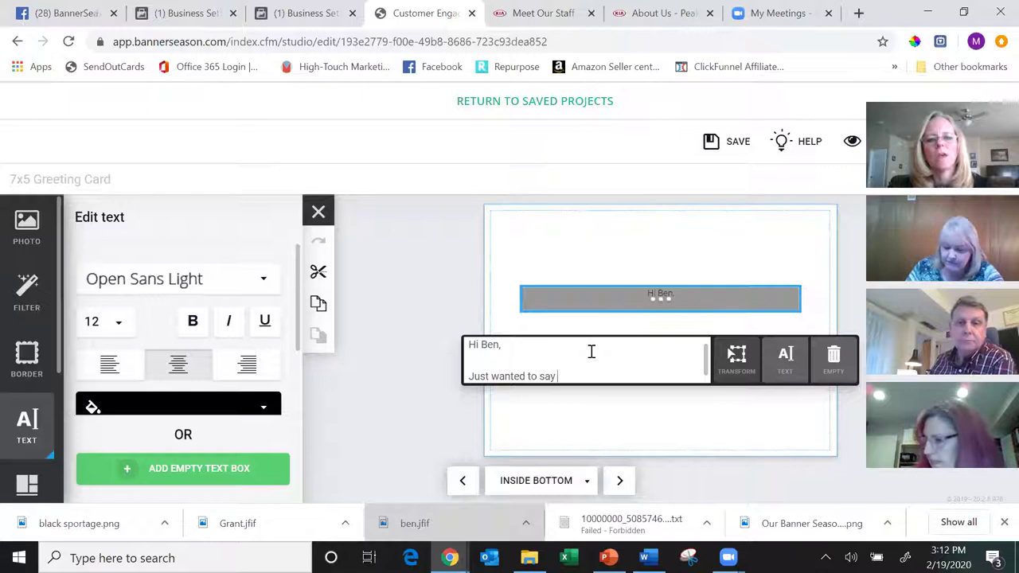
type("thanks ")
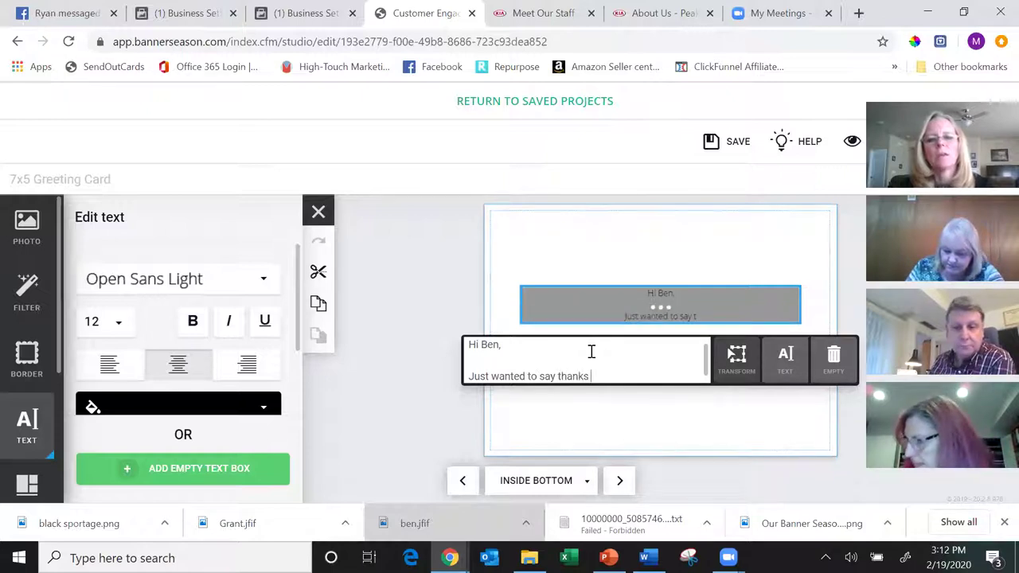
type("to yo")
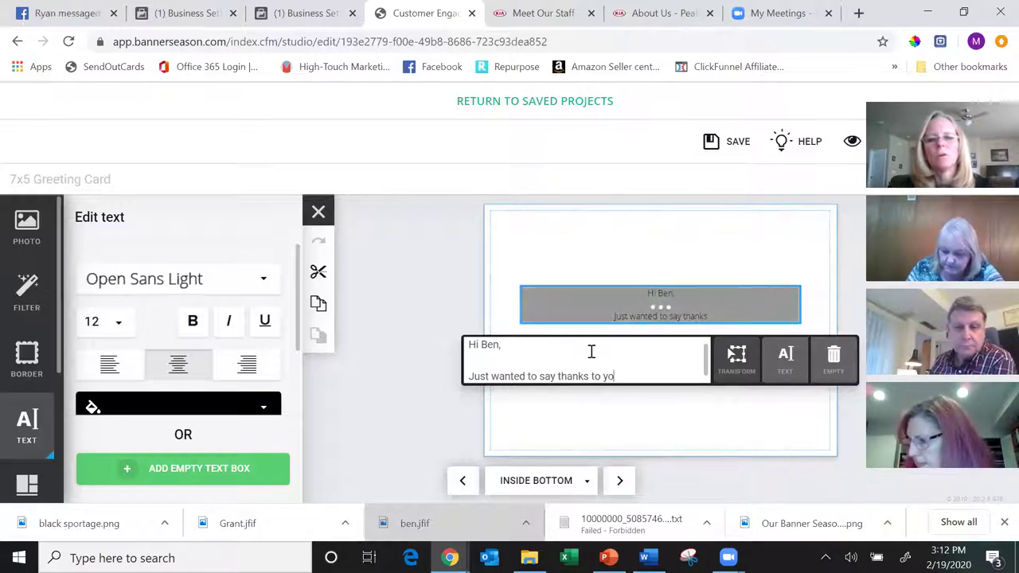
type("ur staff for a very smooth")
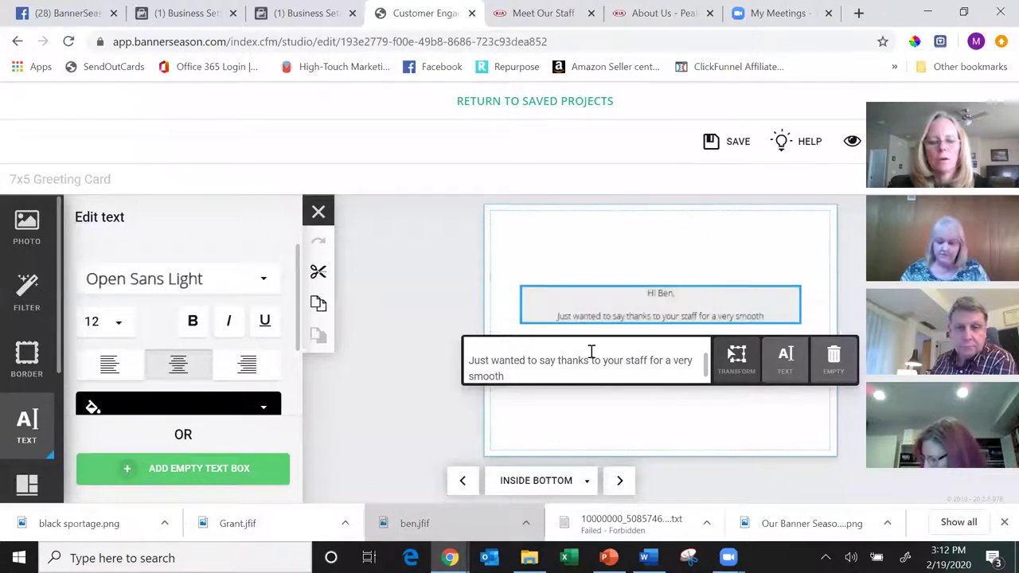
type(" buying experien")
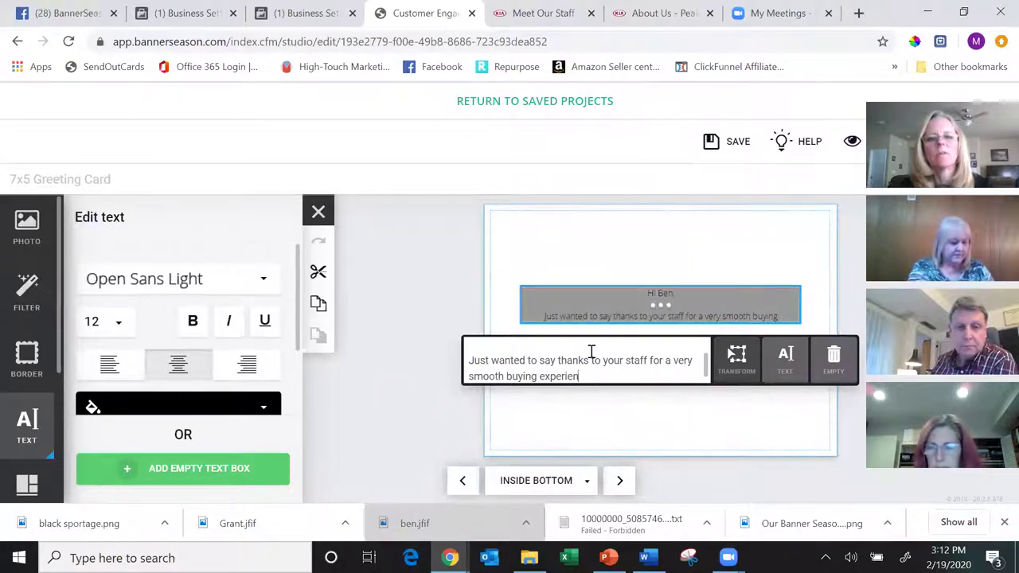
type("ce.  ")
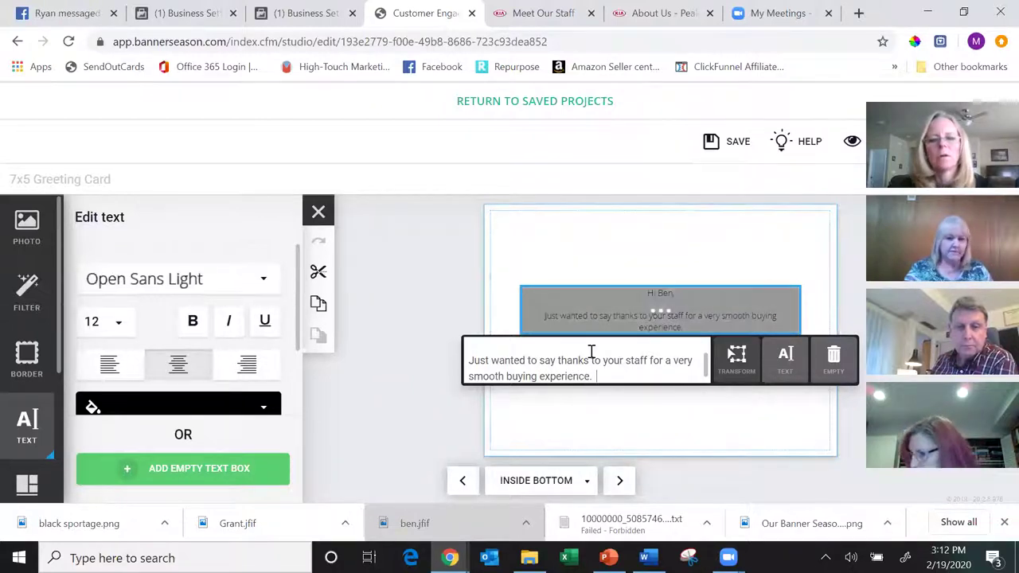
type("Love my Kia Sportag")
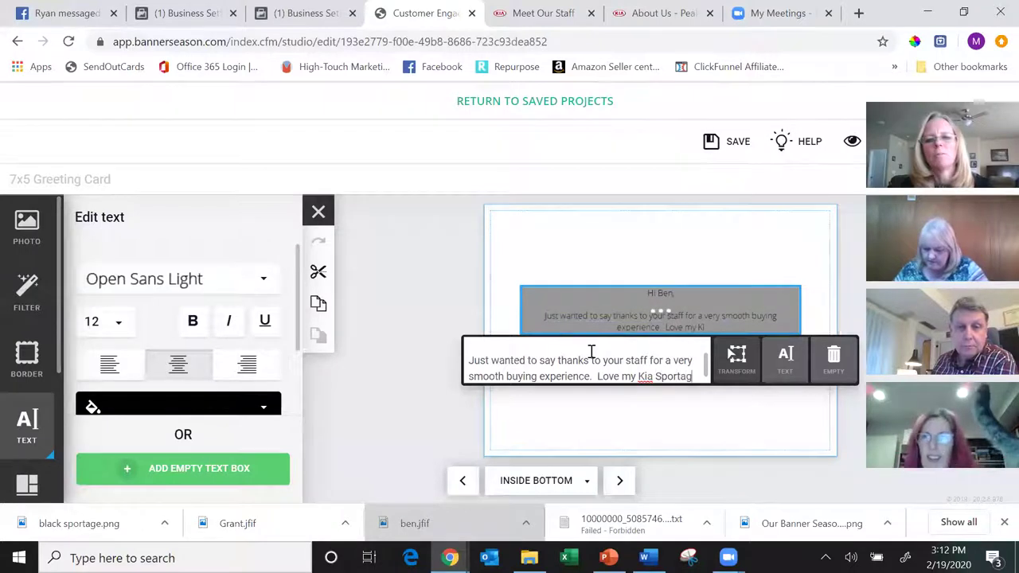
type("e!")
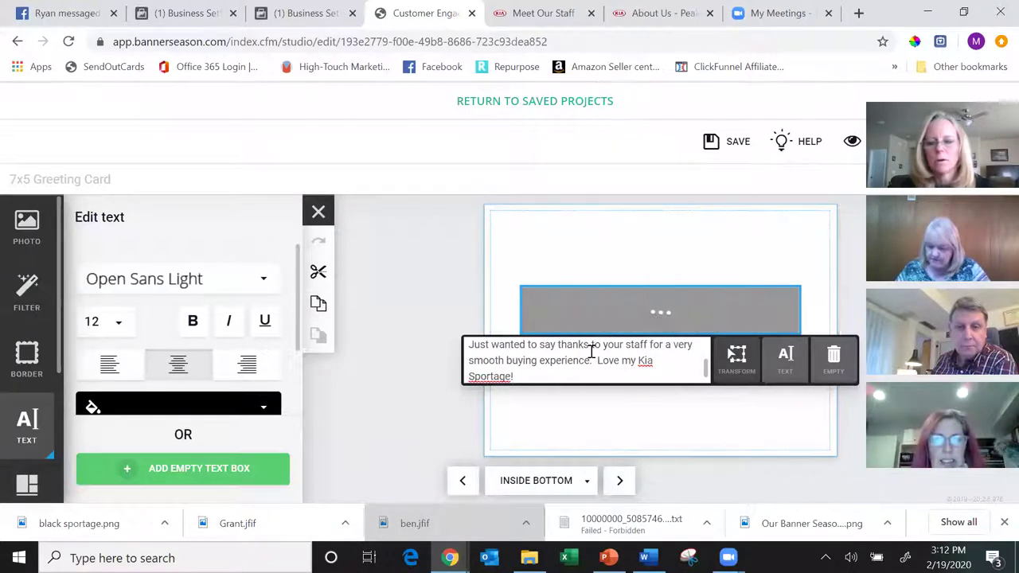
key("Return")
key("Return")
type("Keep up")
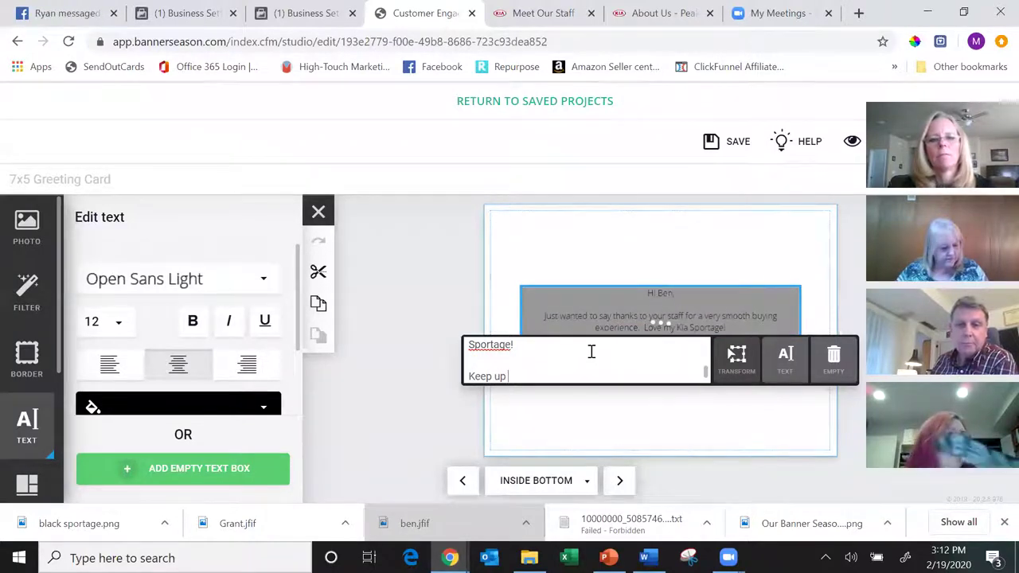
type(" the grteat")
key("BackSpace")
key("BackSpace")
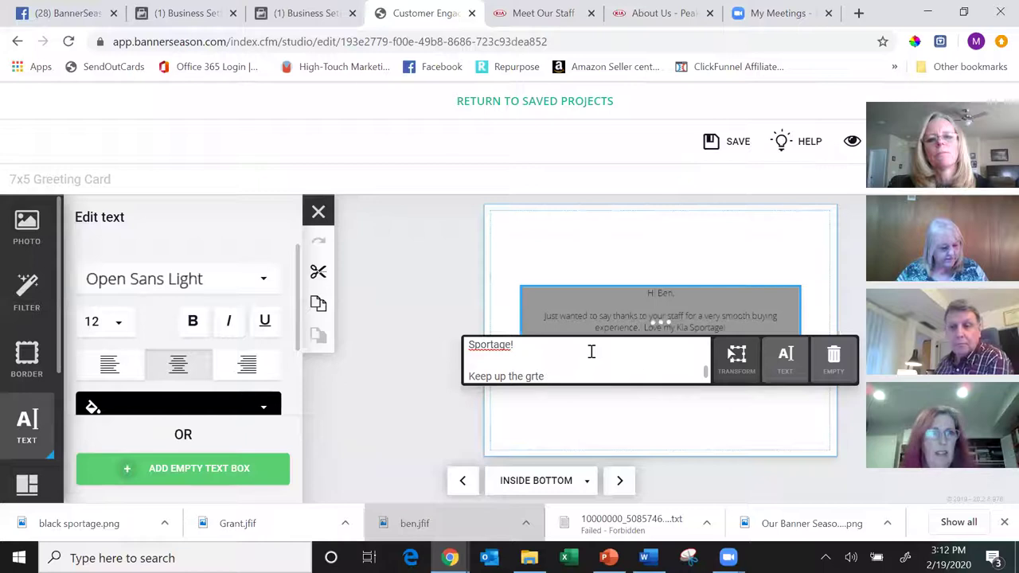
key("BackSpace")
type("eat work!")
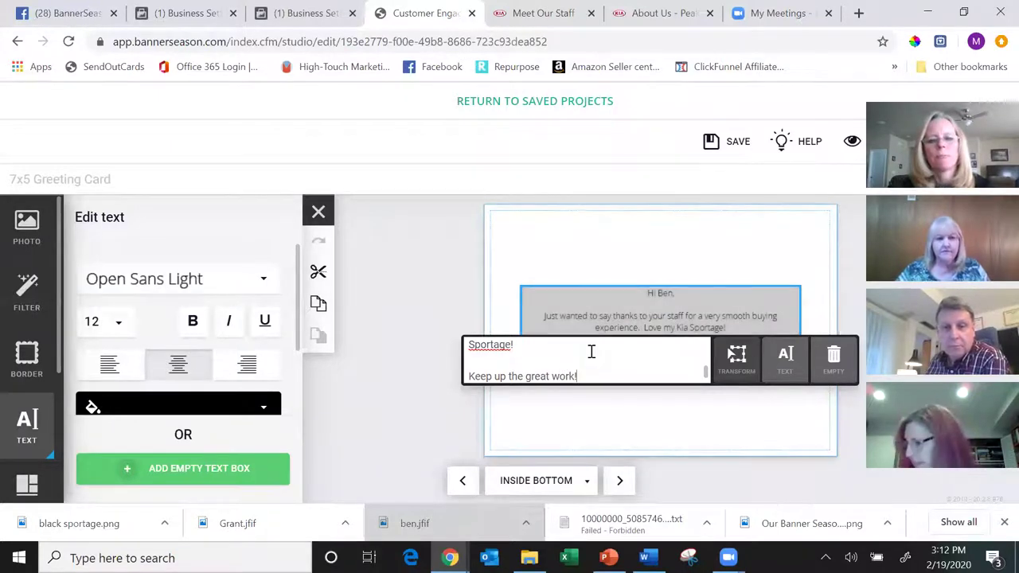
scroll(592, 351, "down", 1)
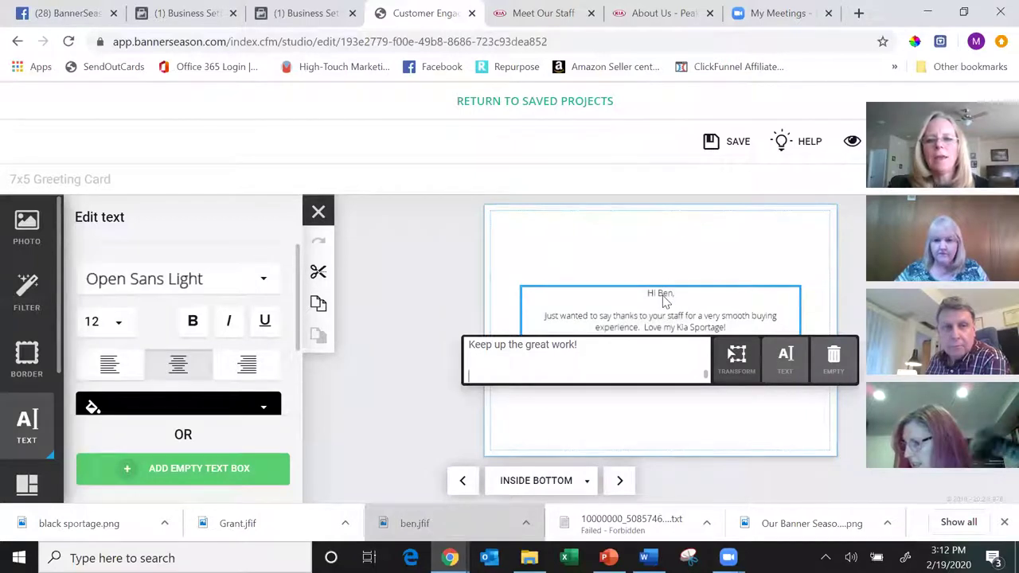
left_click(111, 321)
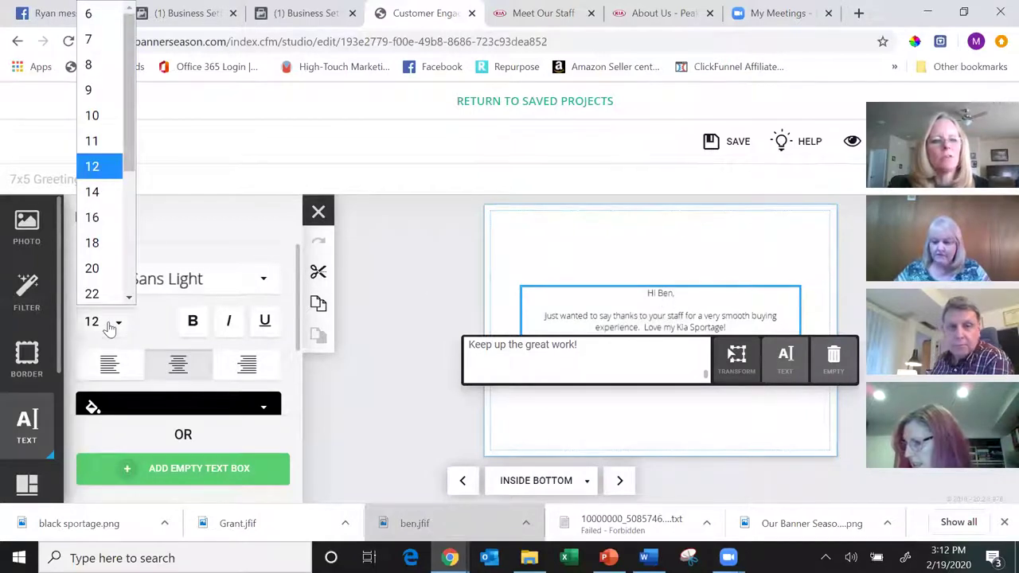
- Set the message text to Architect's Daughter at size 16
left_click(112, 217)
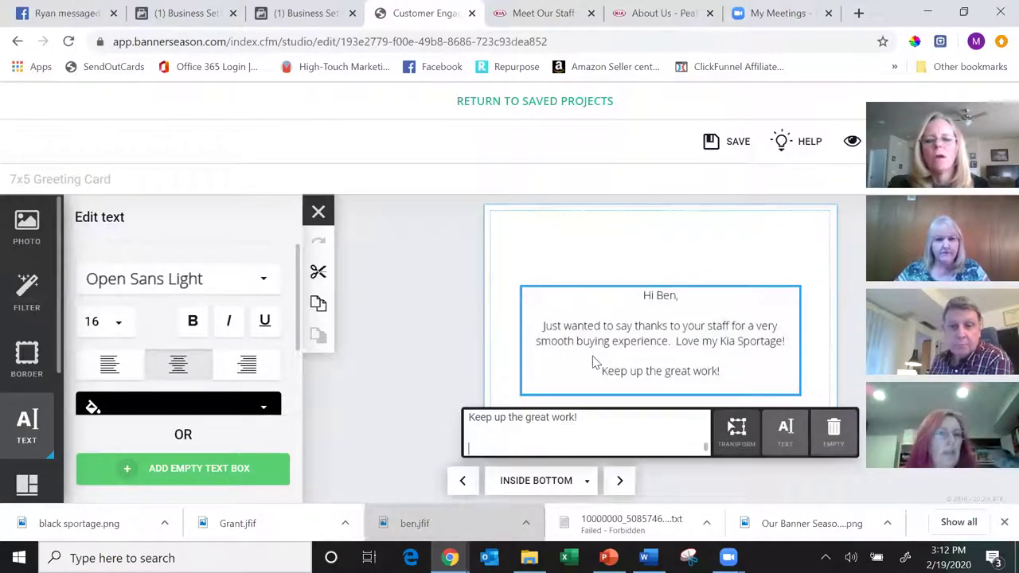
left_click(263, 280)
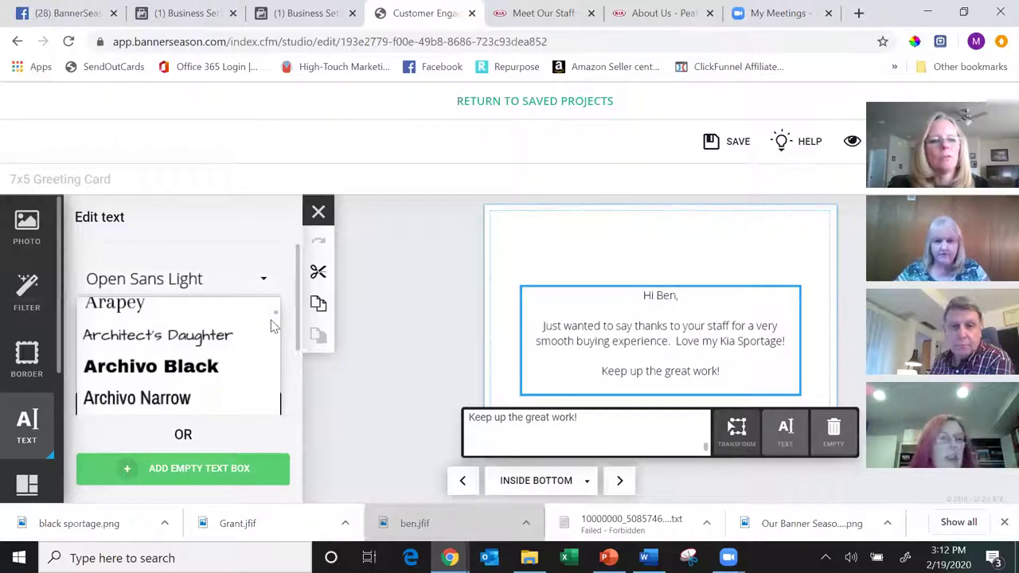
left_click(159, 335)
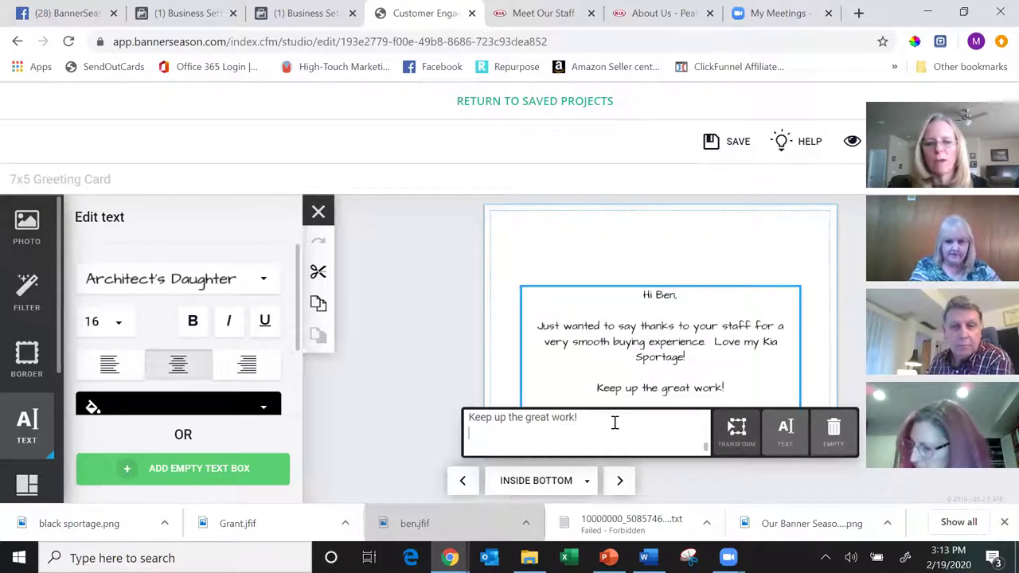
- Remove the trailing blank line and break 'Love my Kia Sportage!' onto its own line
key("BackSpace")
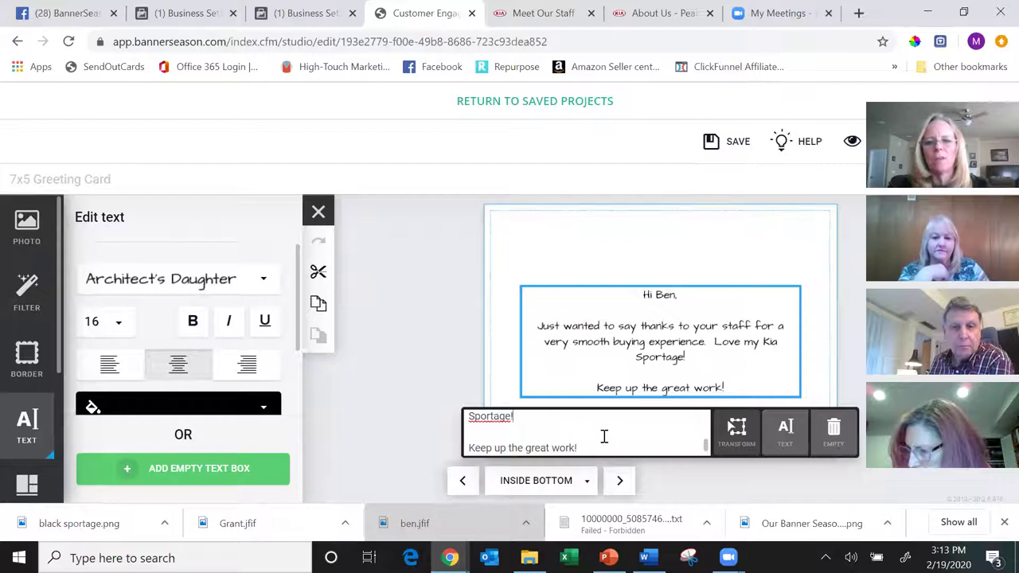
scroll(604, 436, "up", 1)
scroll(604, 436, "up", 1)
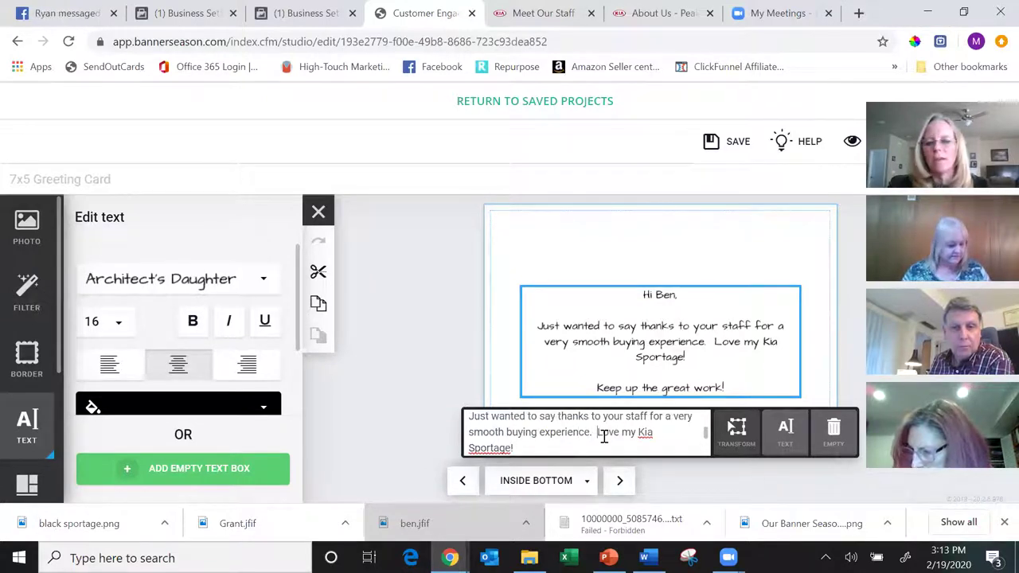
key("Return")
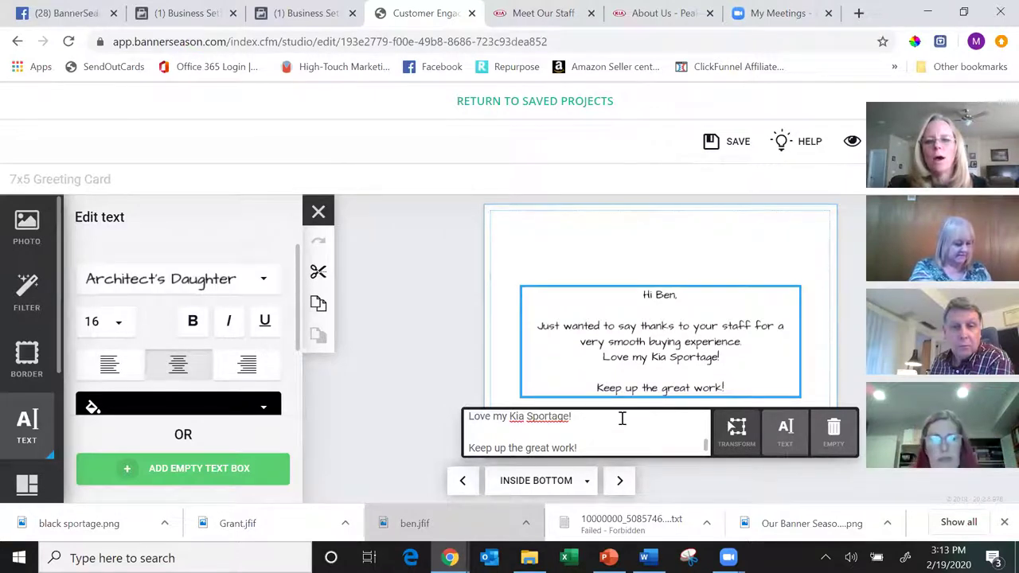
left_click(660, 272)
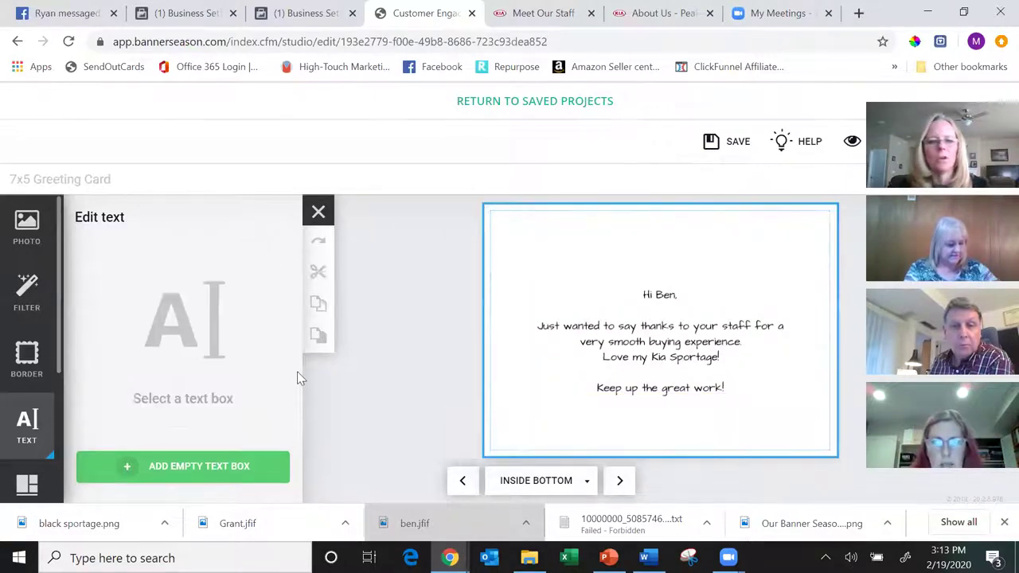
- Import the signature image from the 2020-02-16 project and place it, shrunk, under the message
left_click(27, 237)
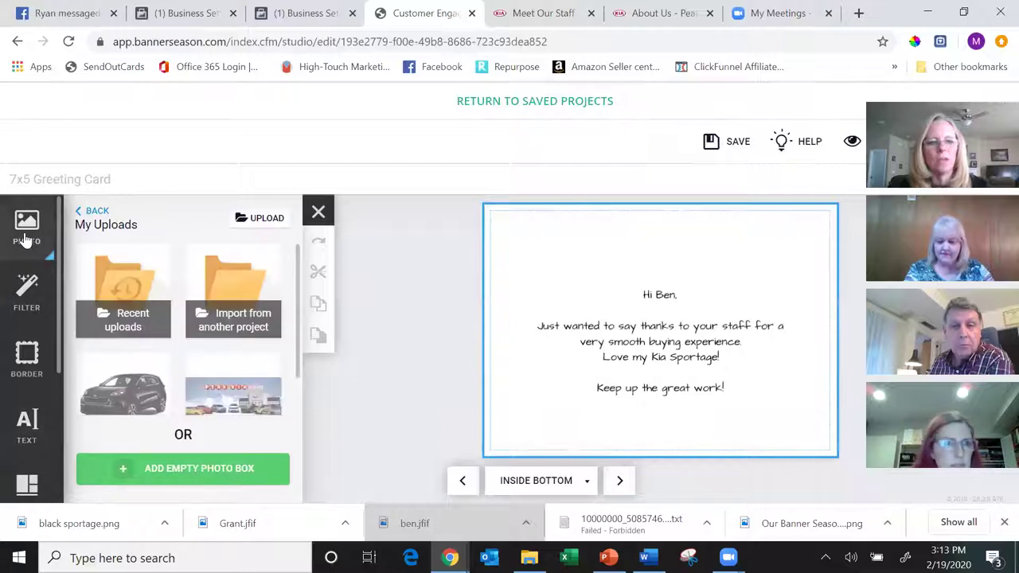
left_click(119, 296)
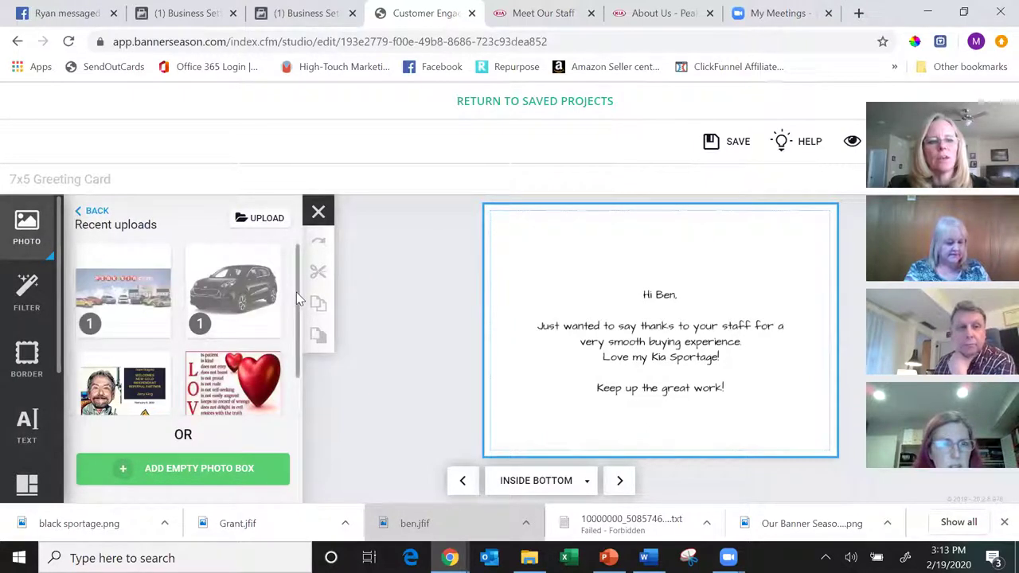
scroll(296, 337, "down", 2)
scroll(238, 254, "up", 2)
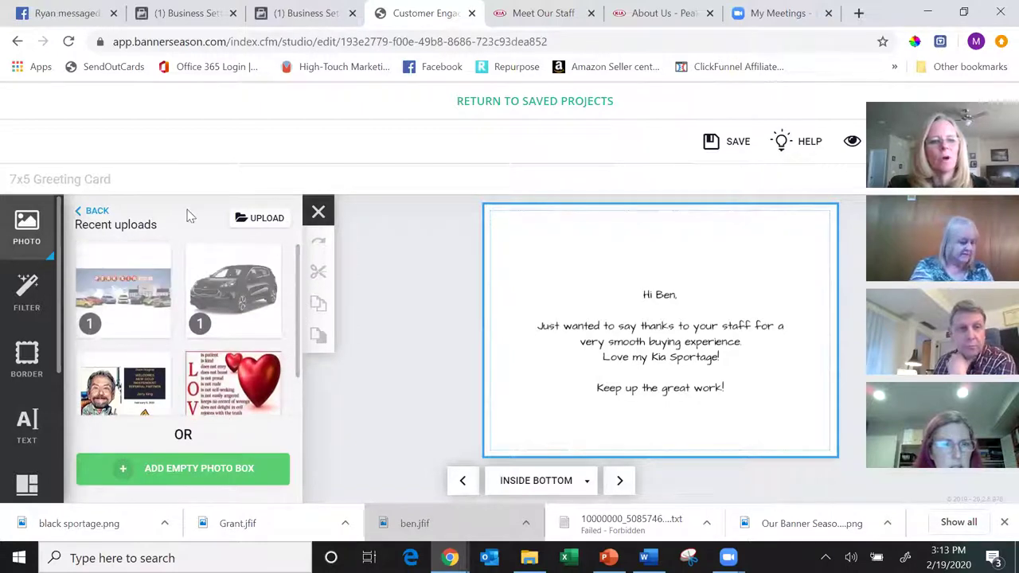
left_click(89, 212)
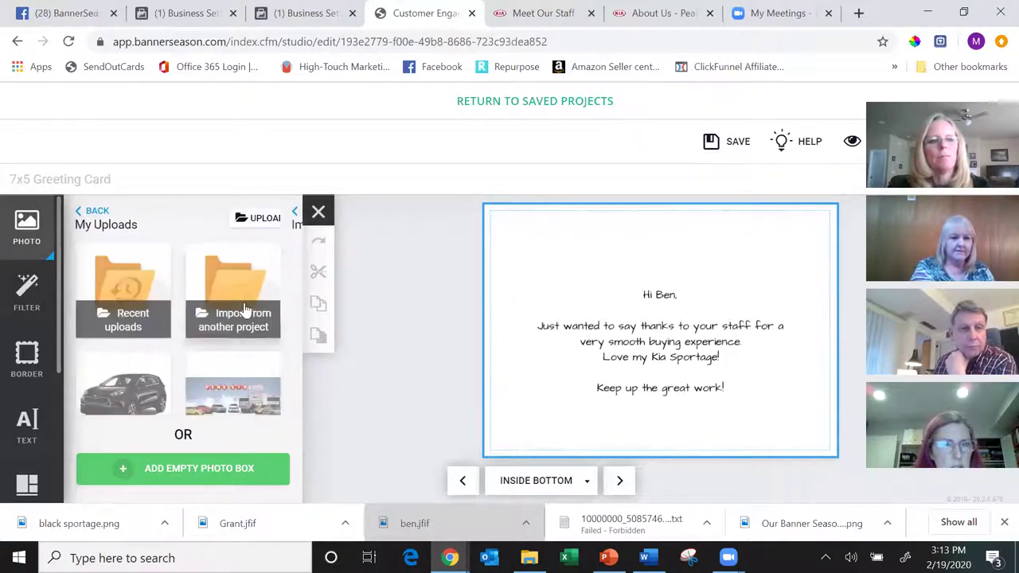
left_click(245, 308)
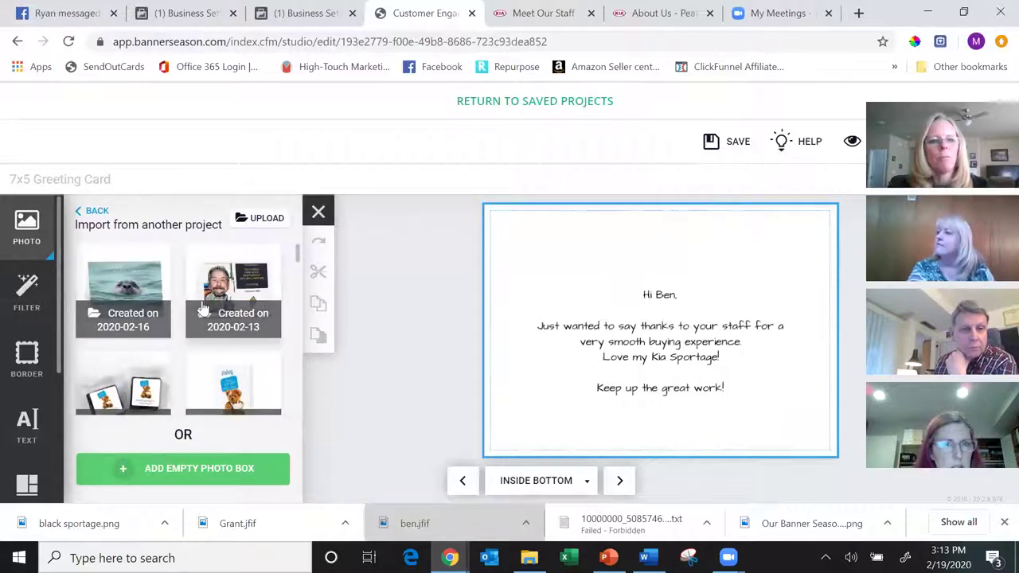
left_click(123, 296)
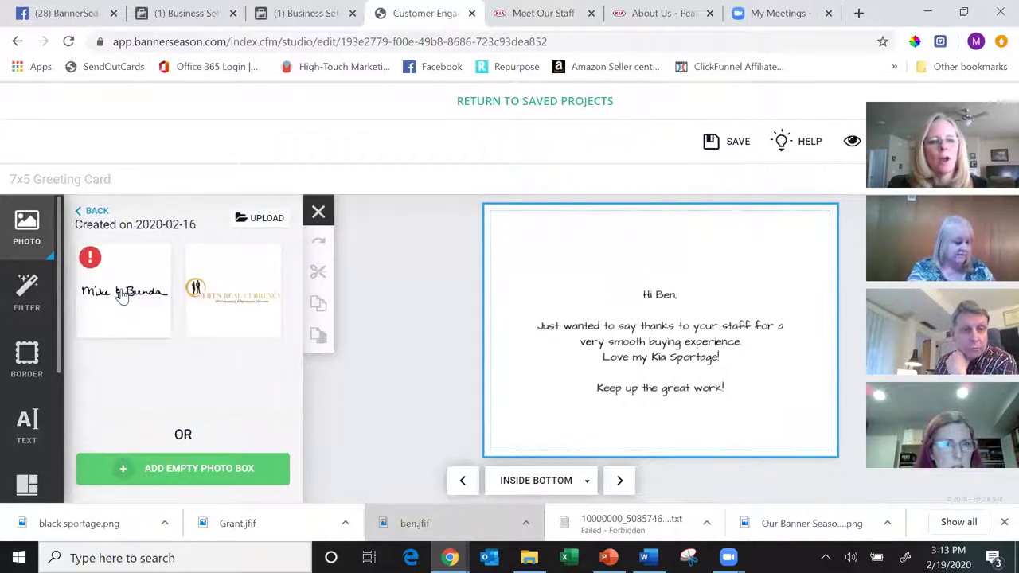
left_click_drag(235, 303, 661, 402)
mouse_move(776, 386)
left_mouse_down()
mouse_move(649, 422)
mouse_move(701, 417)
mouse_move(689, 407)
left_mouse_up()
left_click(653, 422)
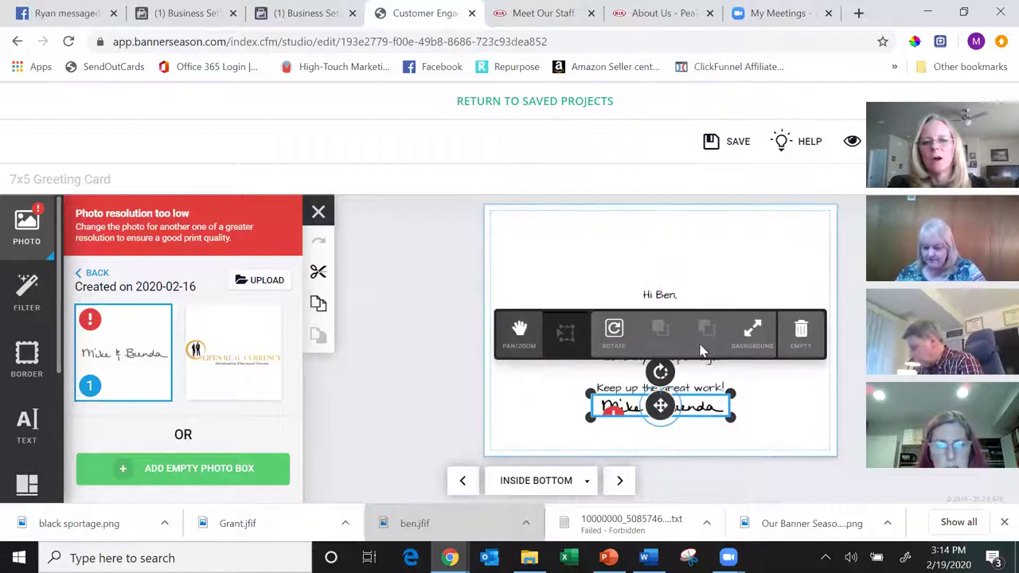
- Nudge the message block slightly higher on the Inside Bottom page
left_click(752, 374)
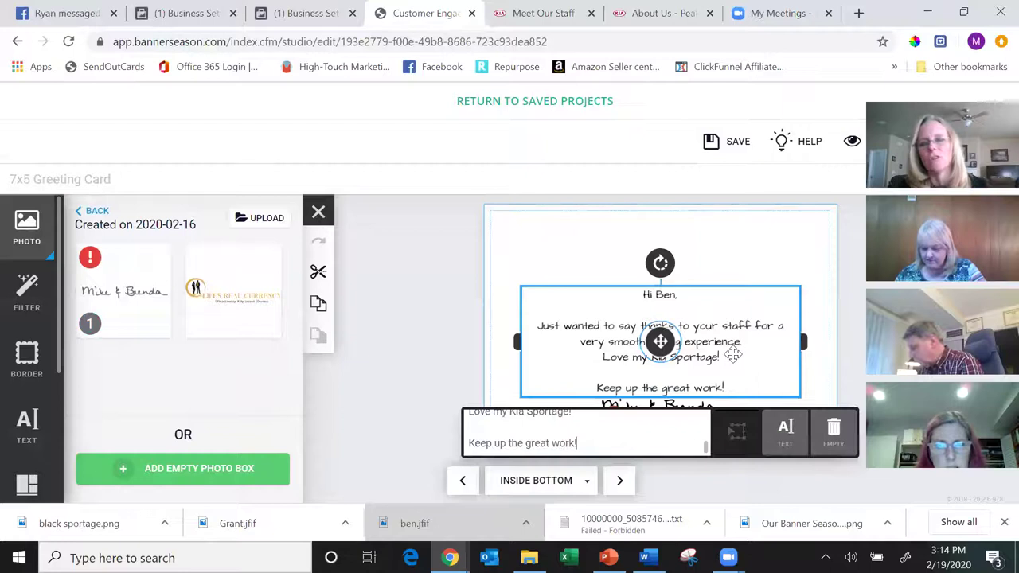
mouse_move(730, 350)
left_mouse_down()
mouse_move(729, 334)
mouse_move(729, 345)
left_mouse_up()
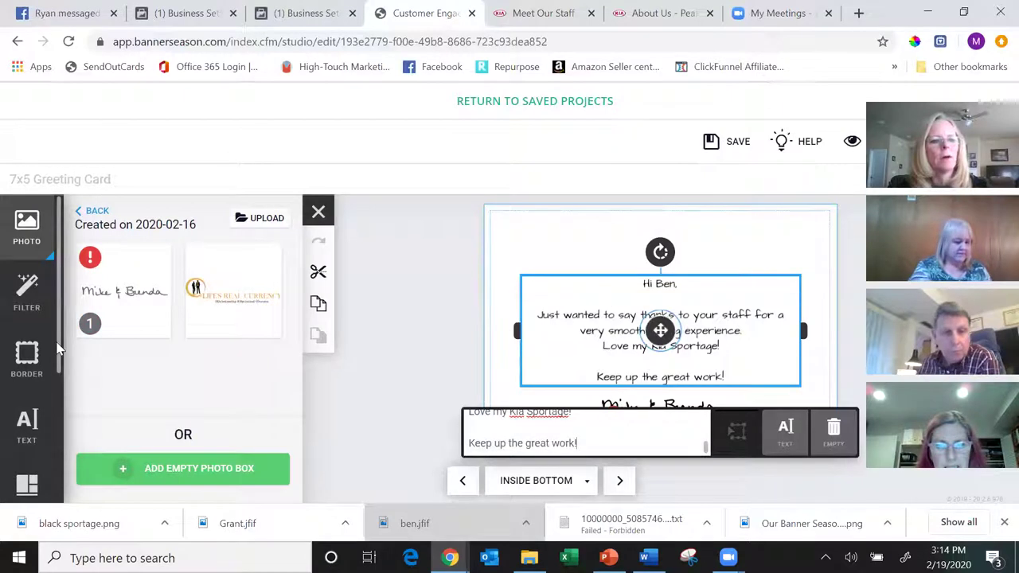
scroll(32, 422, "down", 2)
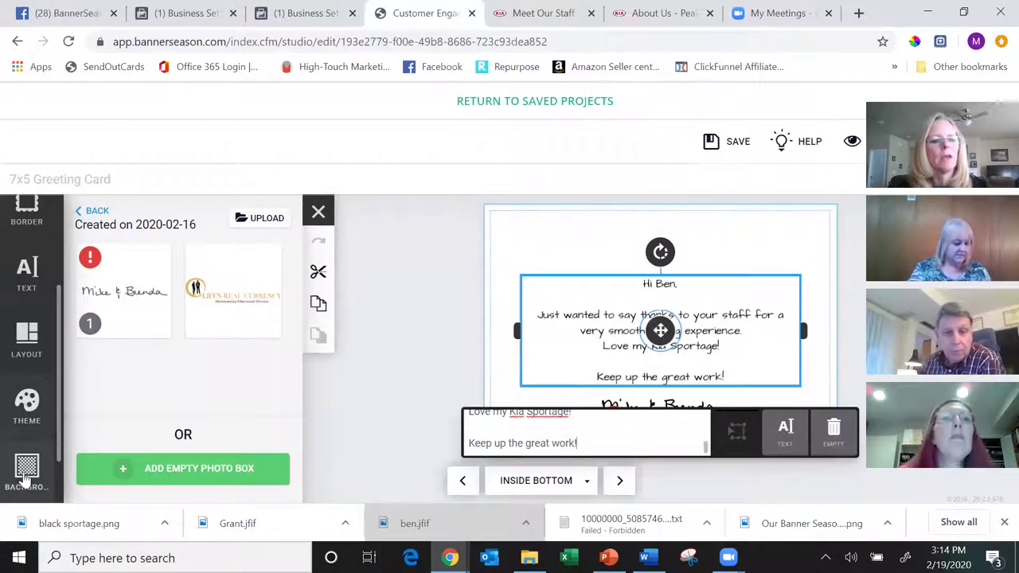
- Try a blue plain-colour background, revert to no background colour, and move to the Back page
left_click(29, 467)
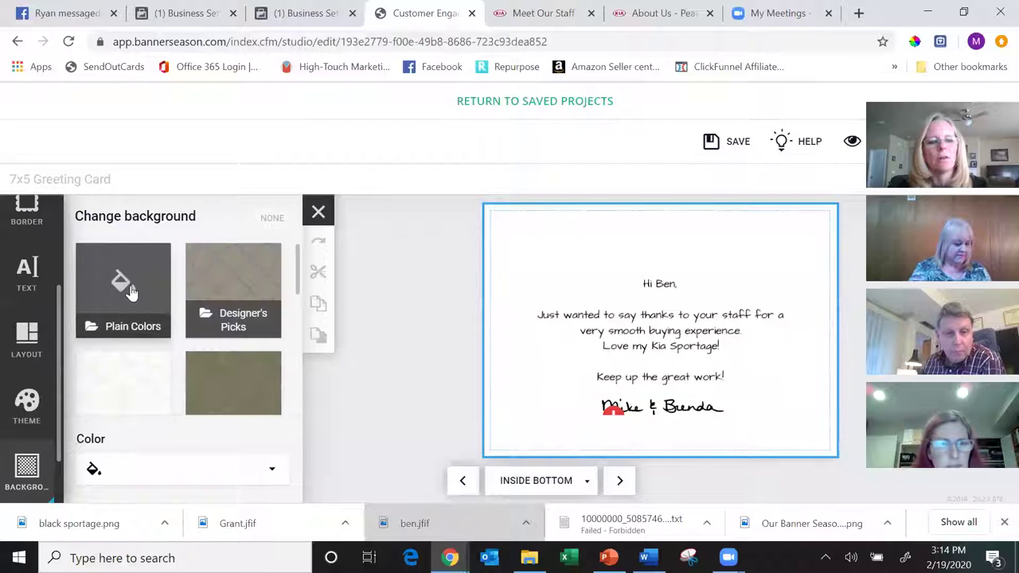
left_click(128, 289)
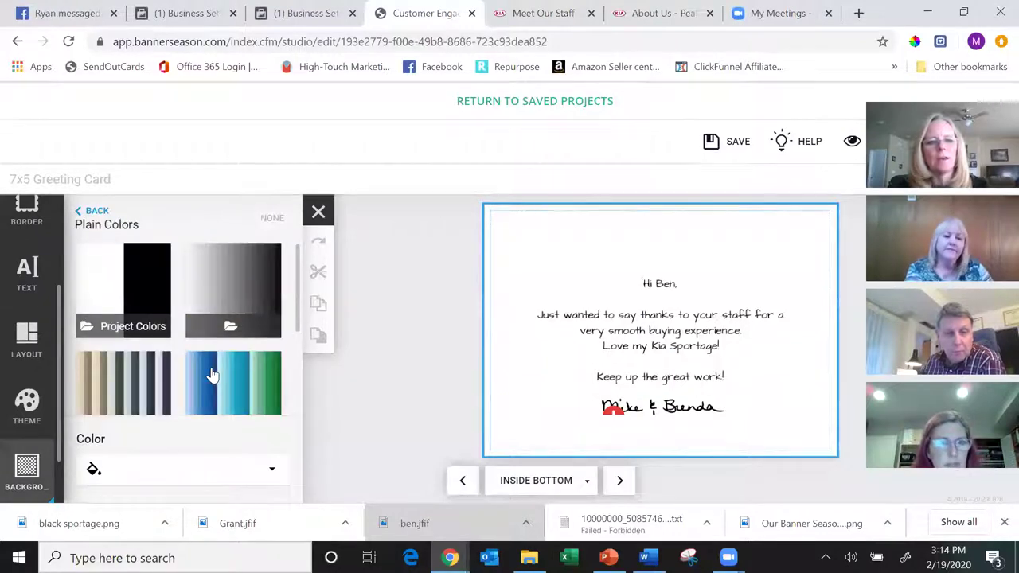
left_click(213, 375)
left_click(229, 375)
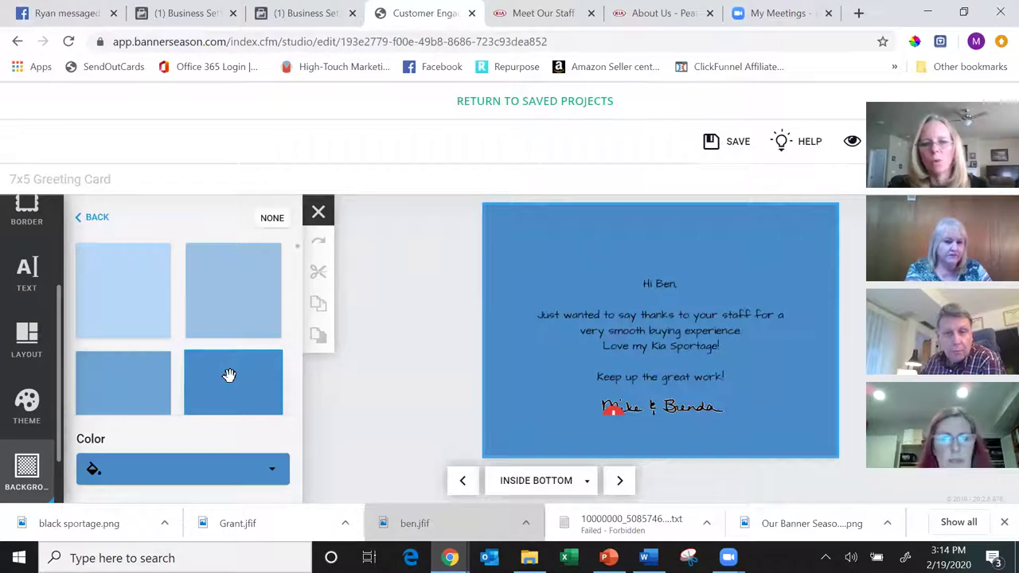
left_click(273, 218)
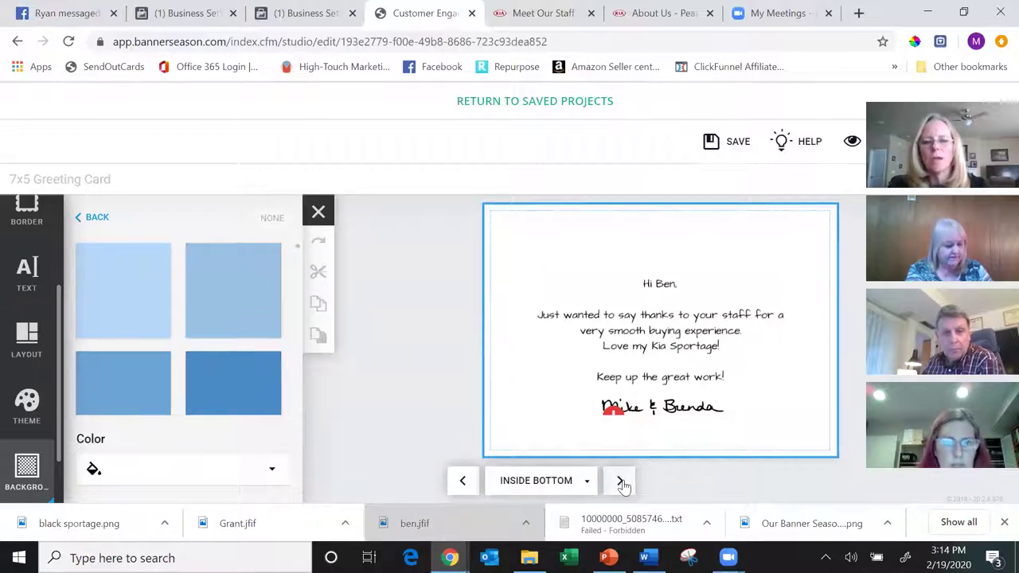
left_click(621, 482)
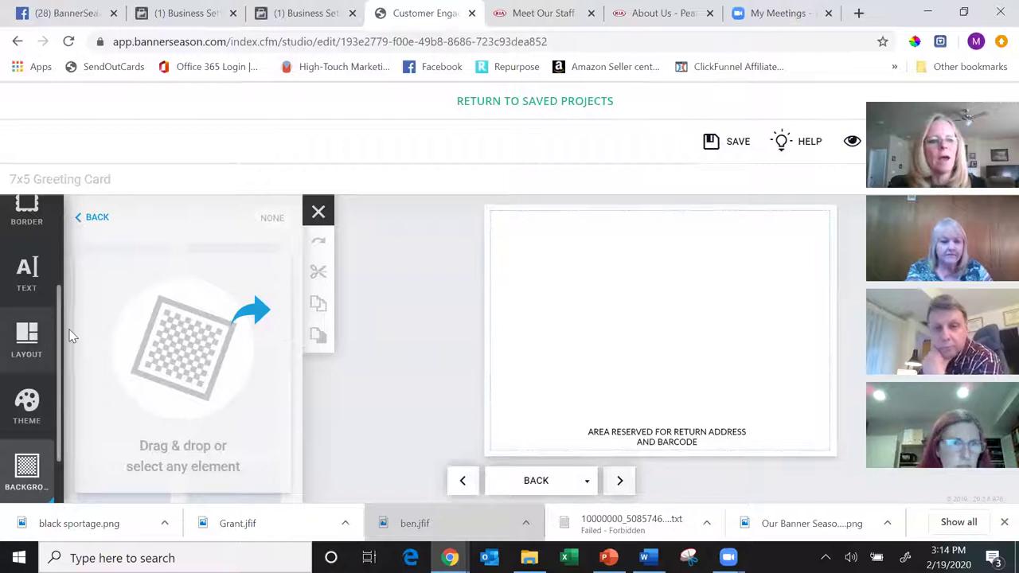
- Try the full-image back layout, then switch to the centred square photo layout and select its placeholder
scroll(57, 263, "up", 2)
scroll(27, 366, "down", 2)
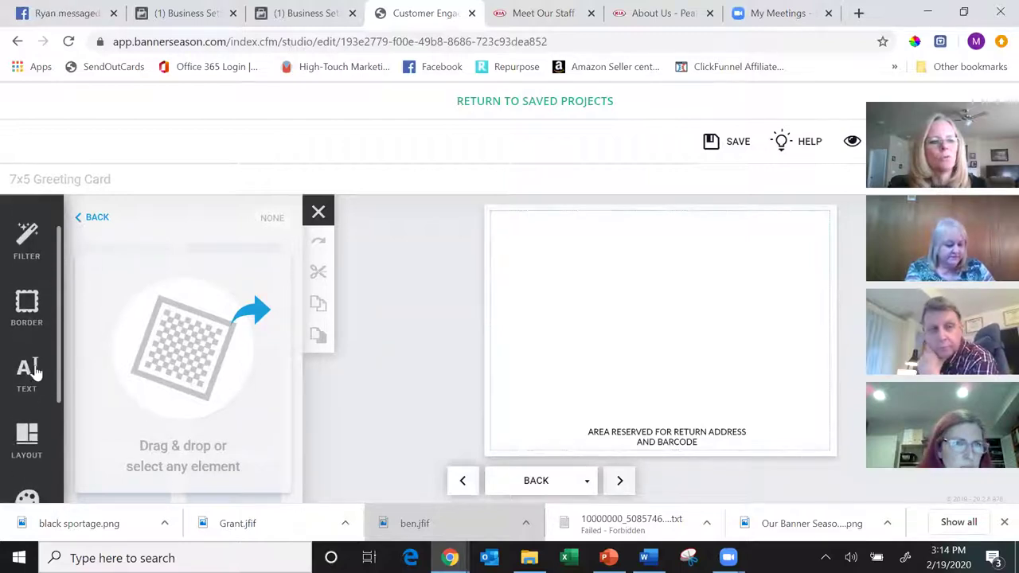
left_click(26, 434)
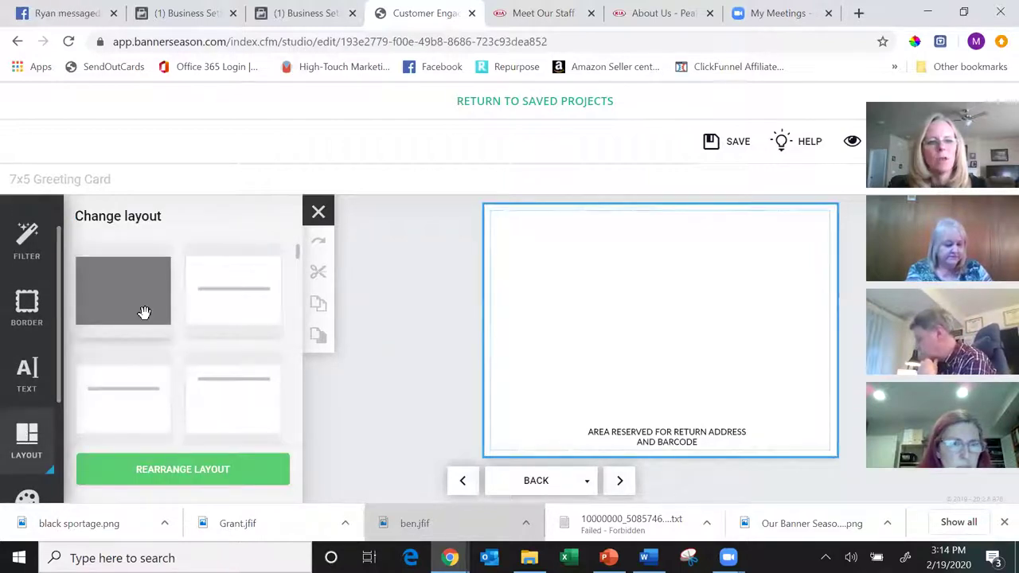
left_click(138, 287)
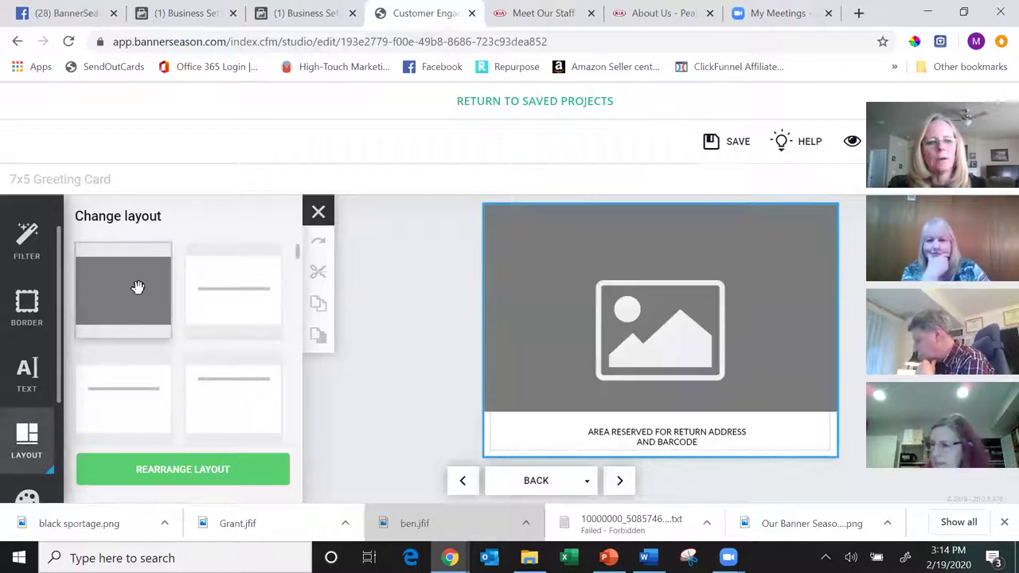
left_click_drag(296, 255, 296, 273)
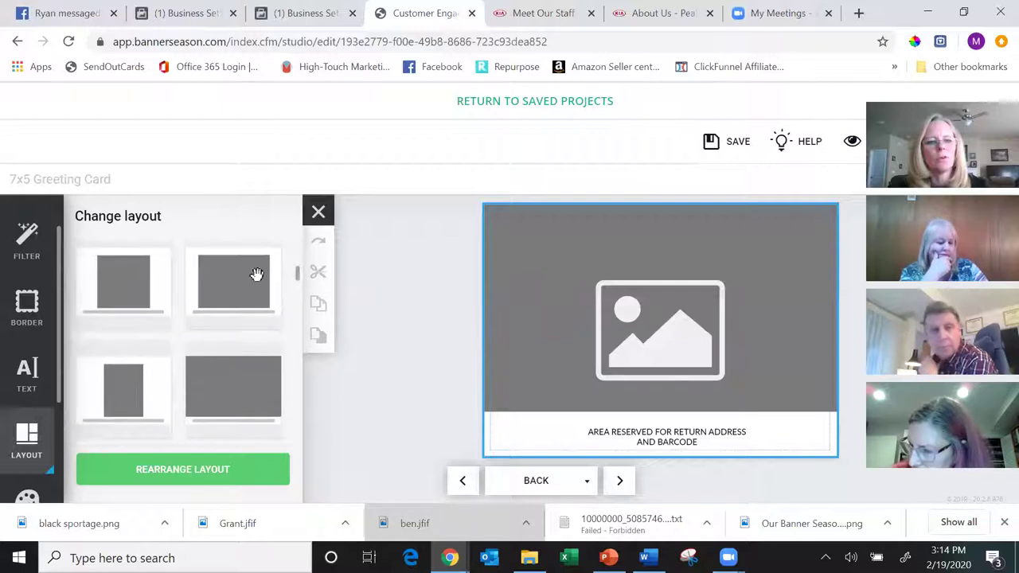
left_click(139, 289)
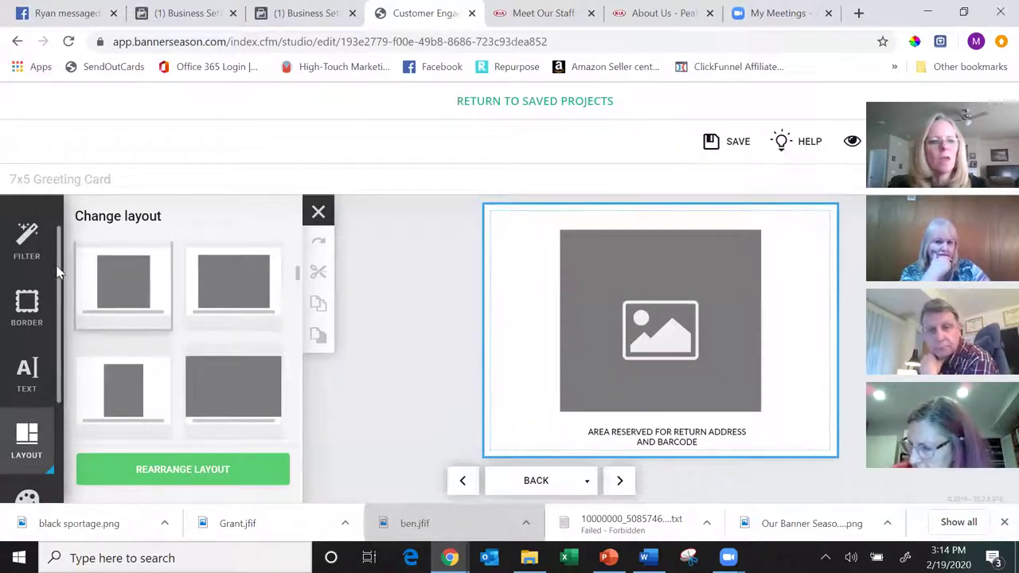
left_click(614, 292)
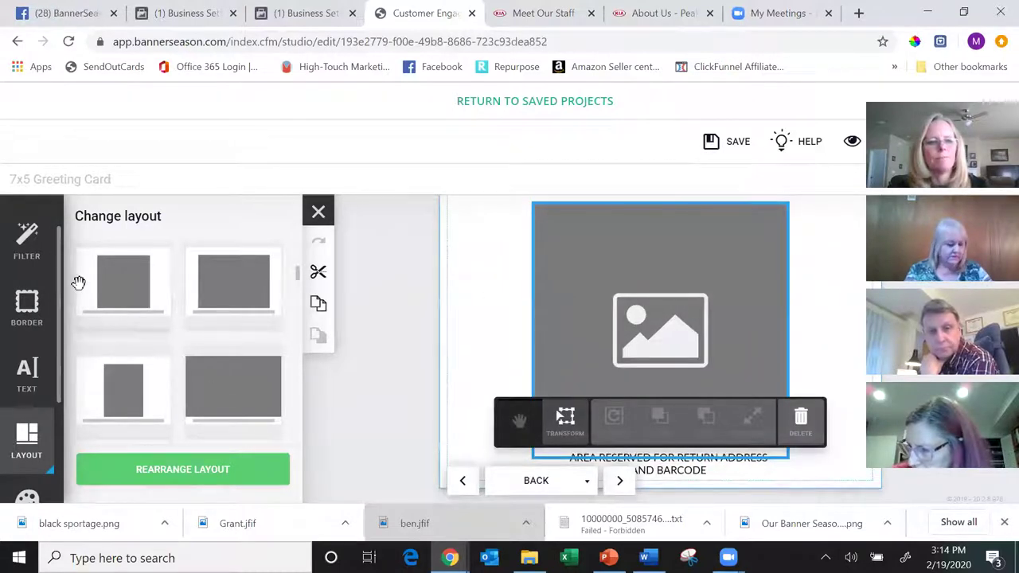
scroll(60, 251, "up", 2)
- Drop the Life's Real Currency logo into the back's photo box and resize it in the middle
left_click(26, 227)
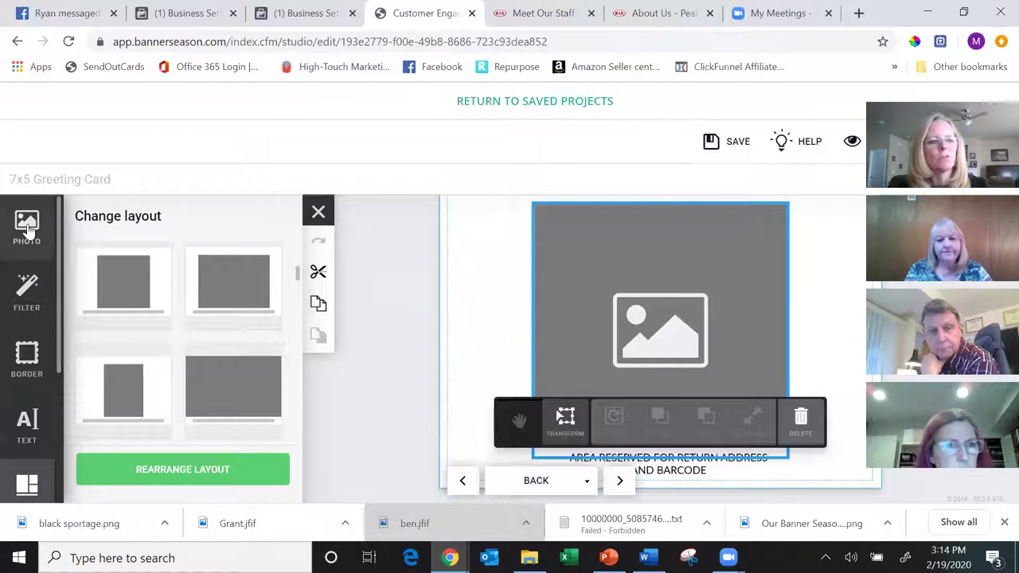
left_click_drag(246, 284, 629, 309)
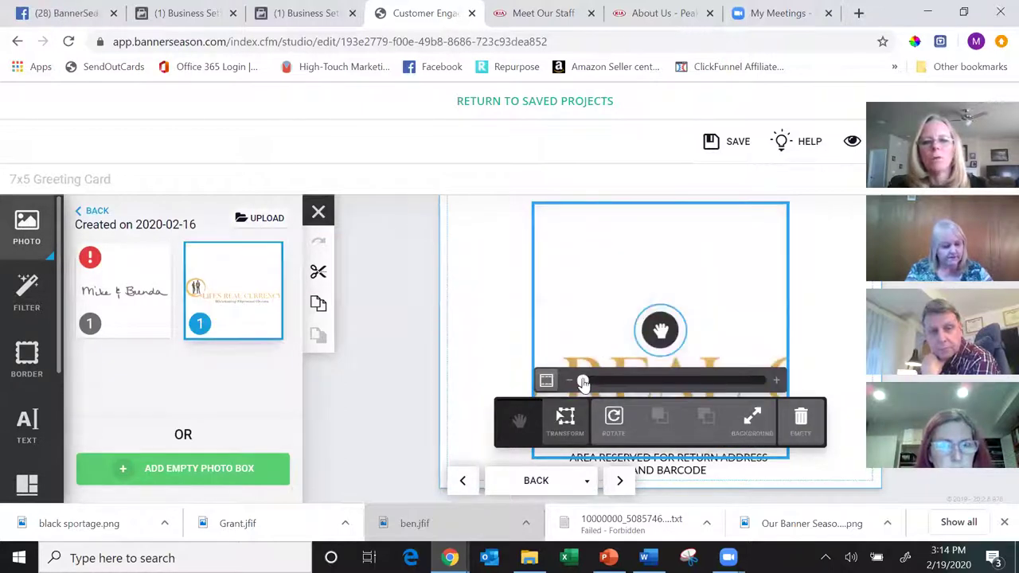
left_click(566, 420)
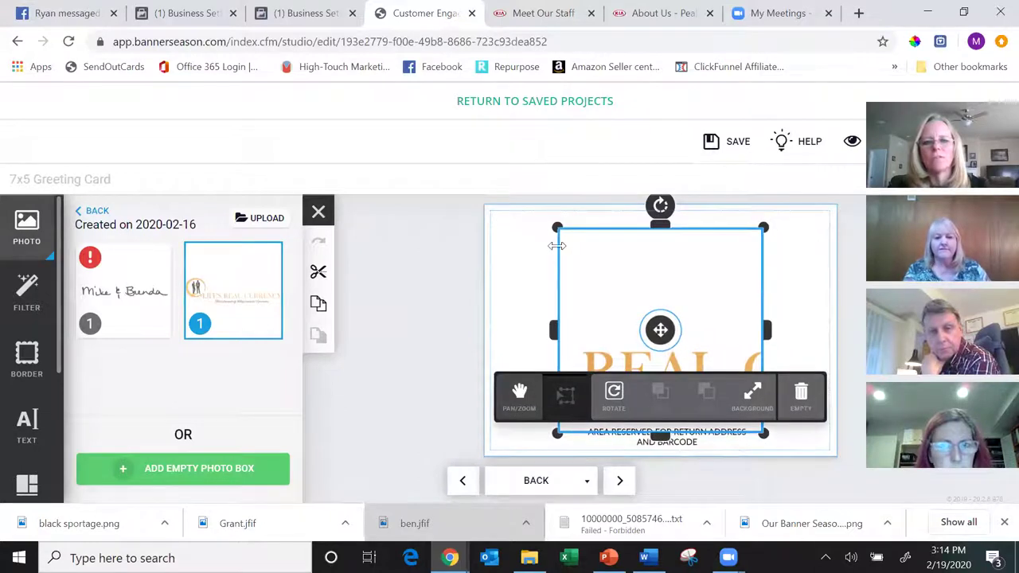
left_click_drag(556, 228, 523, 368)
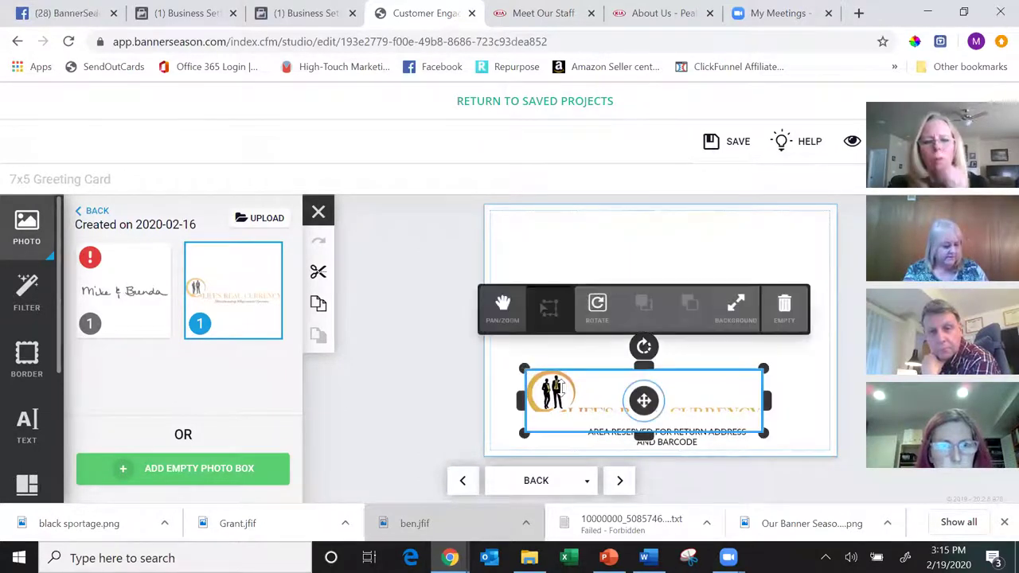
left_click_drag(580, 398, 593, 317)
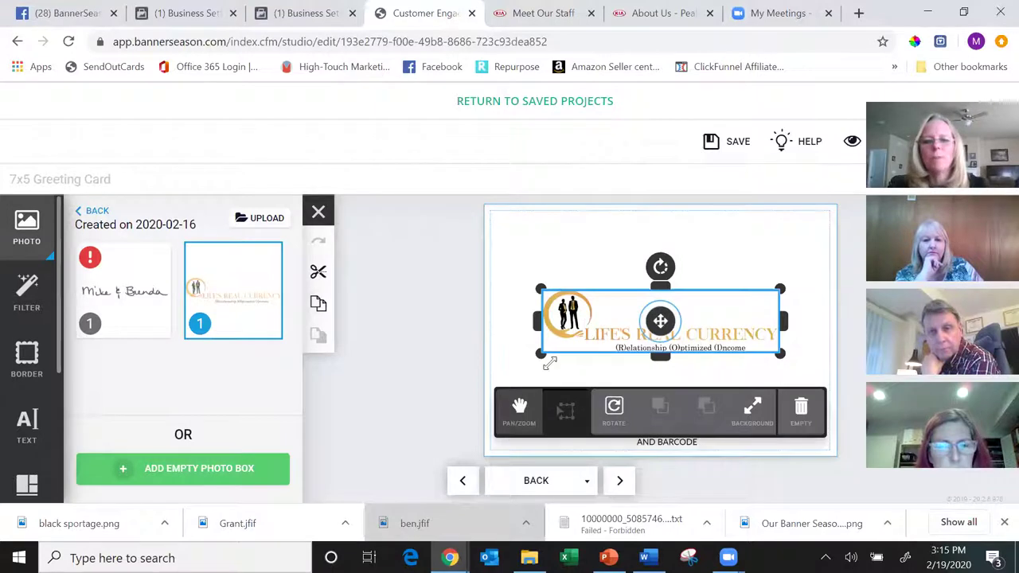
left_click_drag(539, 355, 529, 322)
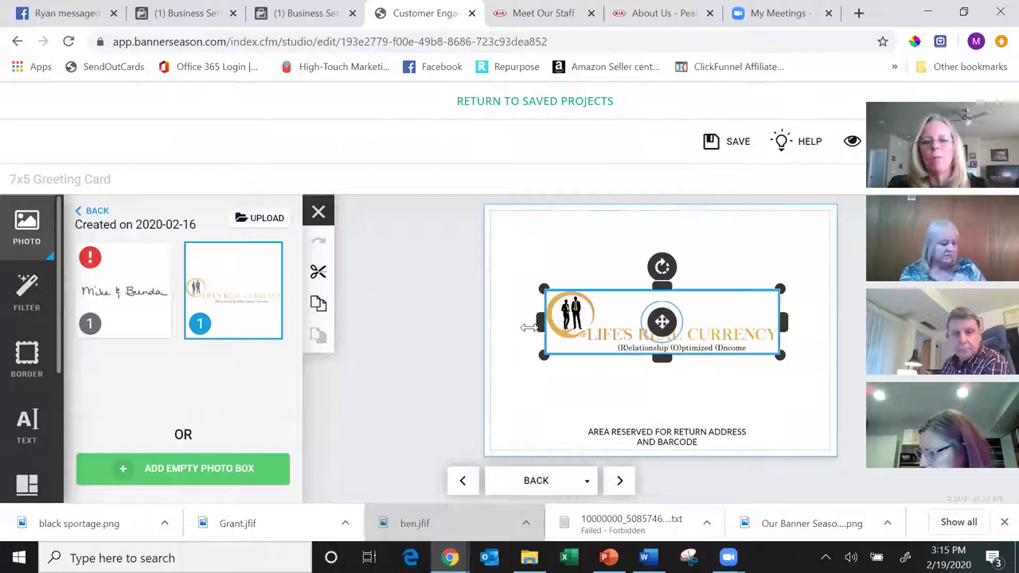
left_click_drag(538, 358, 529, 368)
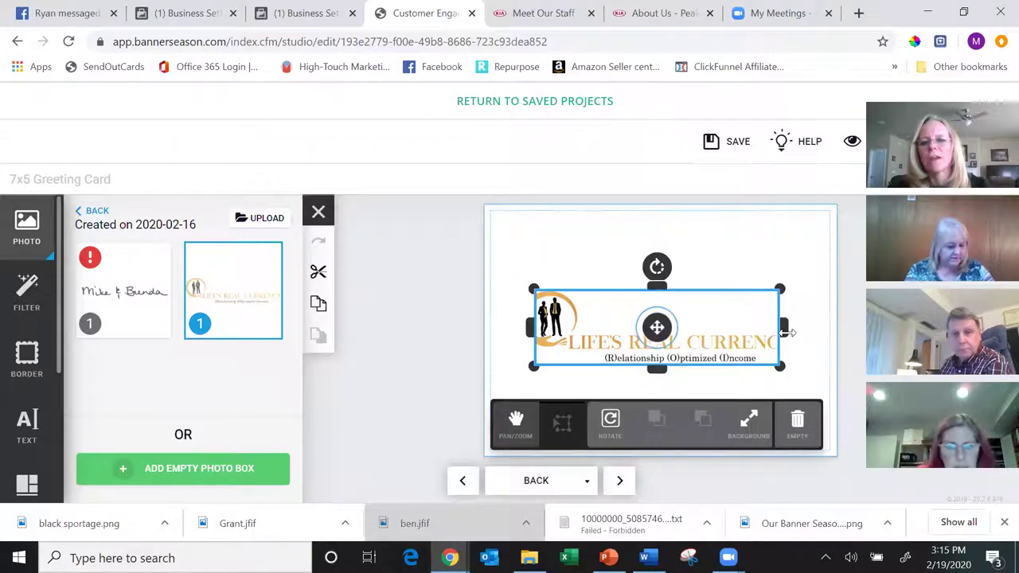
- Stretch the logo wider on both sides, centre it, and add then delete an empty photo box
mouse_move(788, 333)
left_mouse_down()
mouse_move(816, 332)
mouse_move(796, 333)
left_mouse_up()
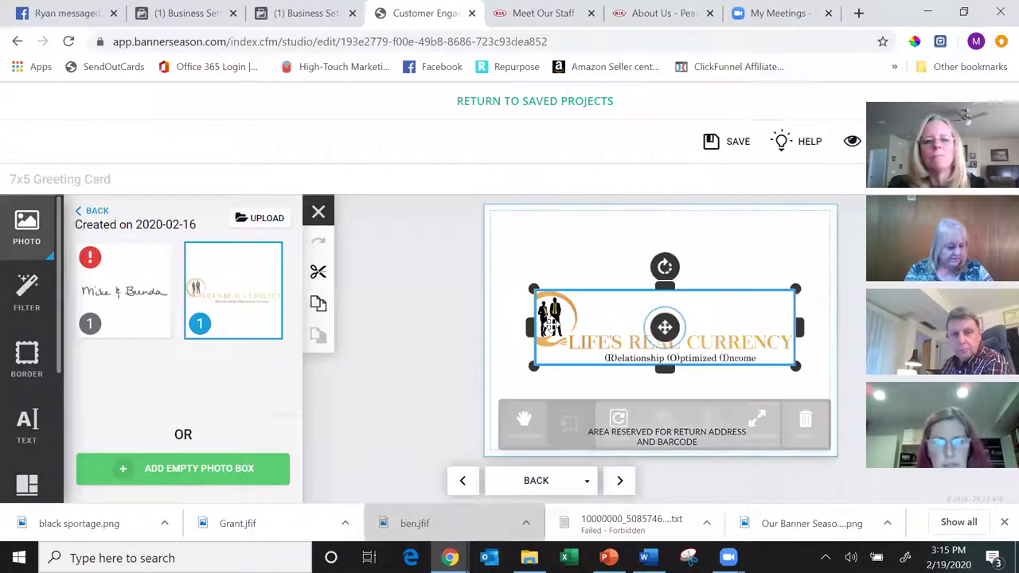
mouse_move(507, 328)
left_mouse_down()
mouse_move(483, 327)
mouse_move(516, 328)
left_mouse_up()
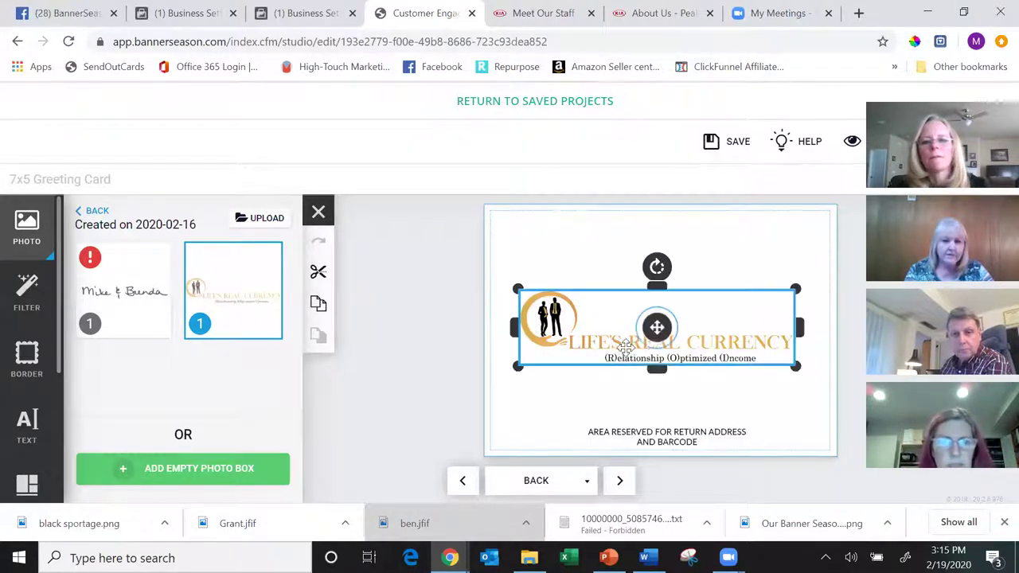
left_click_drag(632, 339, 631, 340)
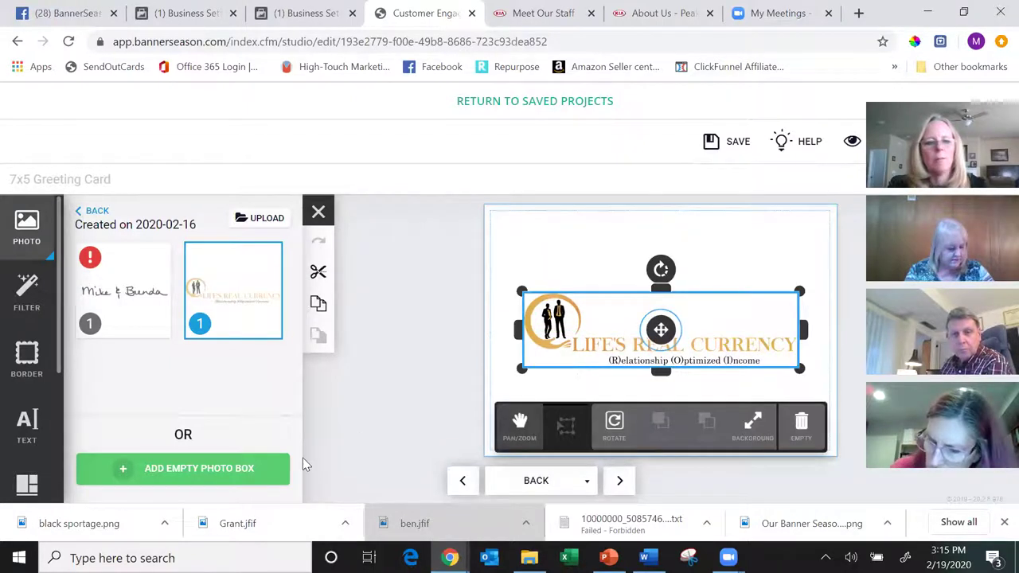
left_click(189, 469)
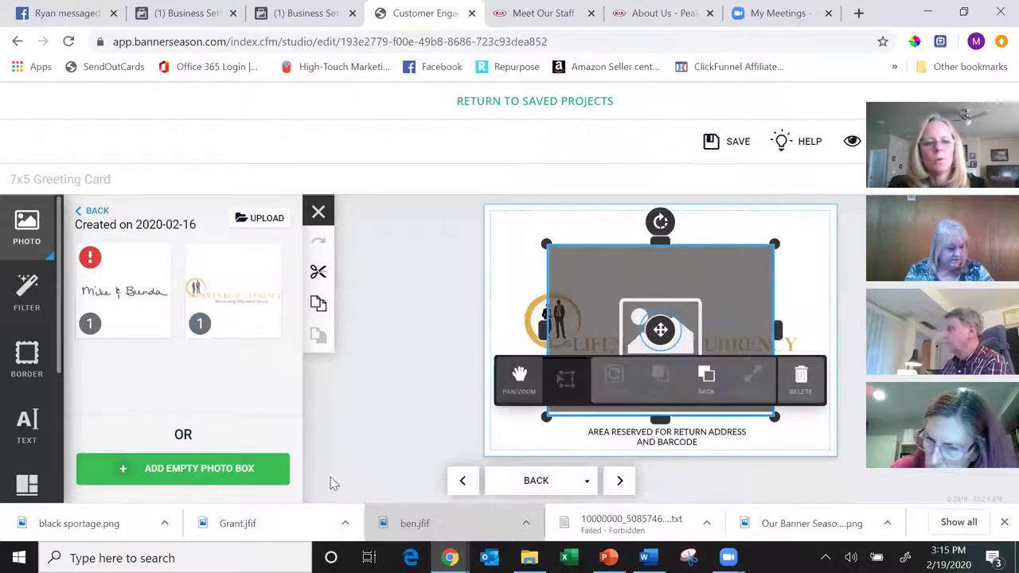
left_click(801, 385)
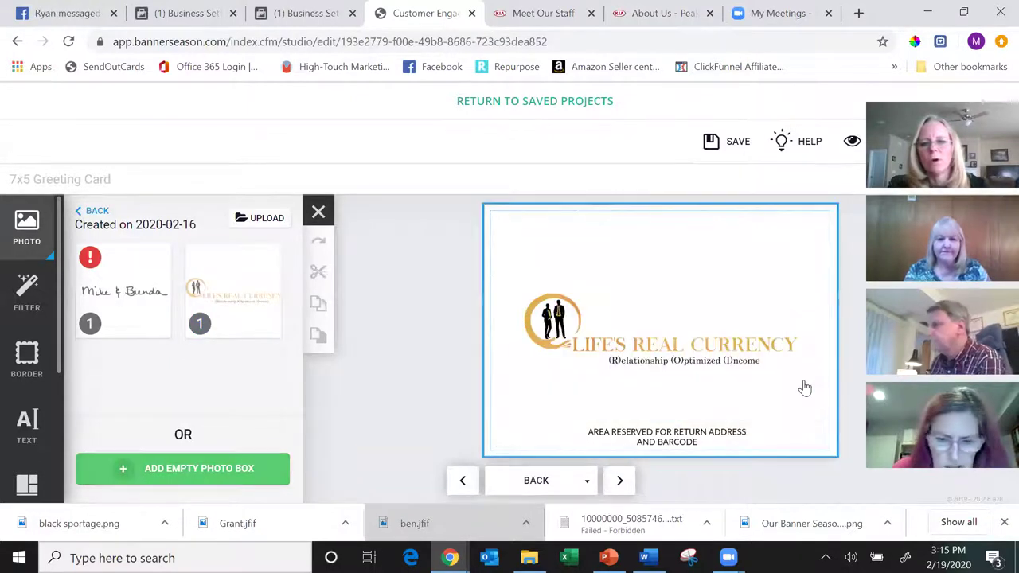
- Place a text box below the logo and type the couple's names on its first line
left_click(27, 426)
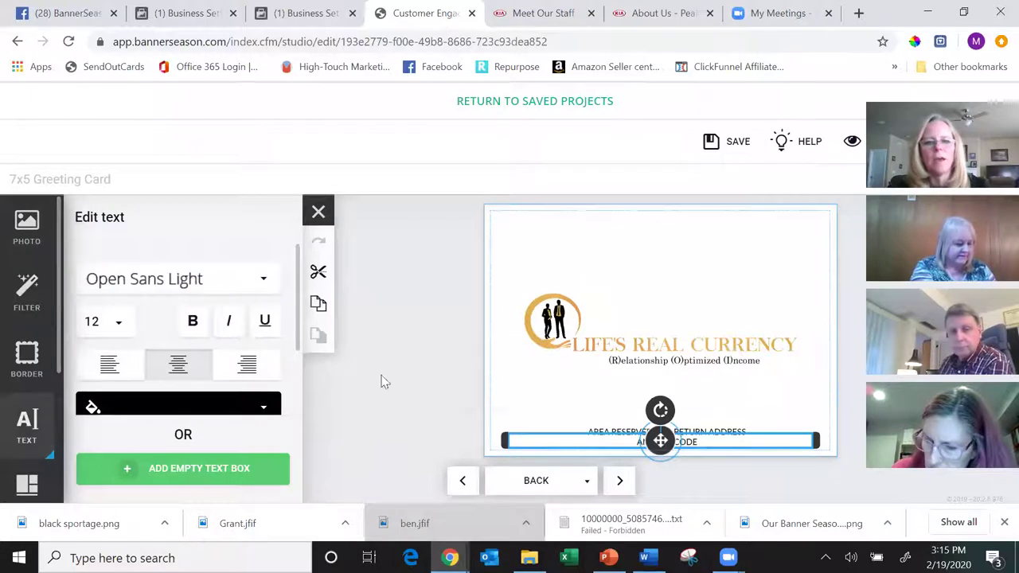
left_click_drag(557, 429, 559, 379)
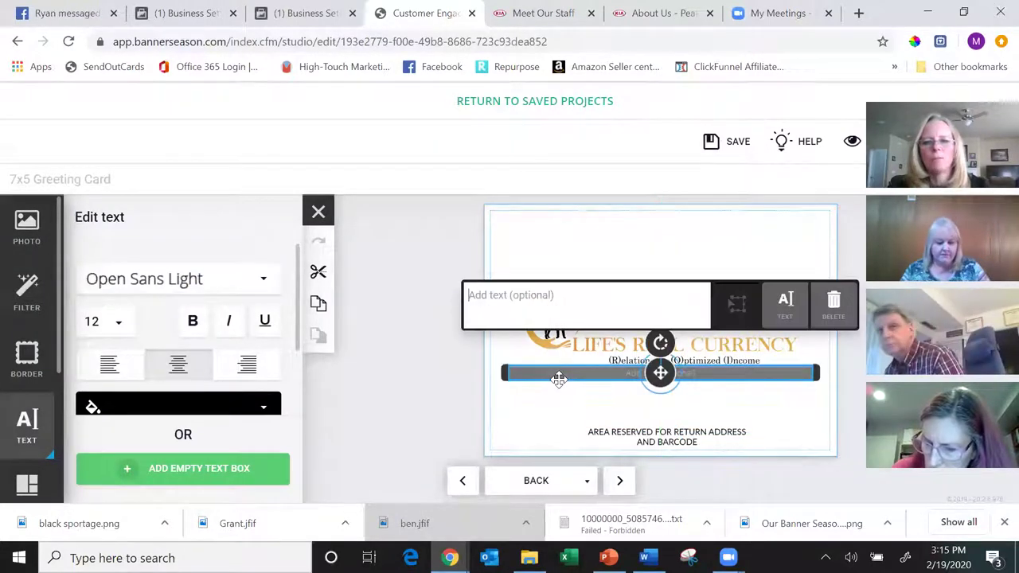
left_click(577, 299)
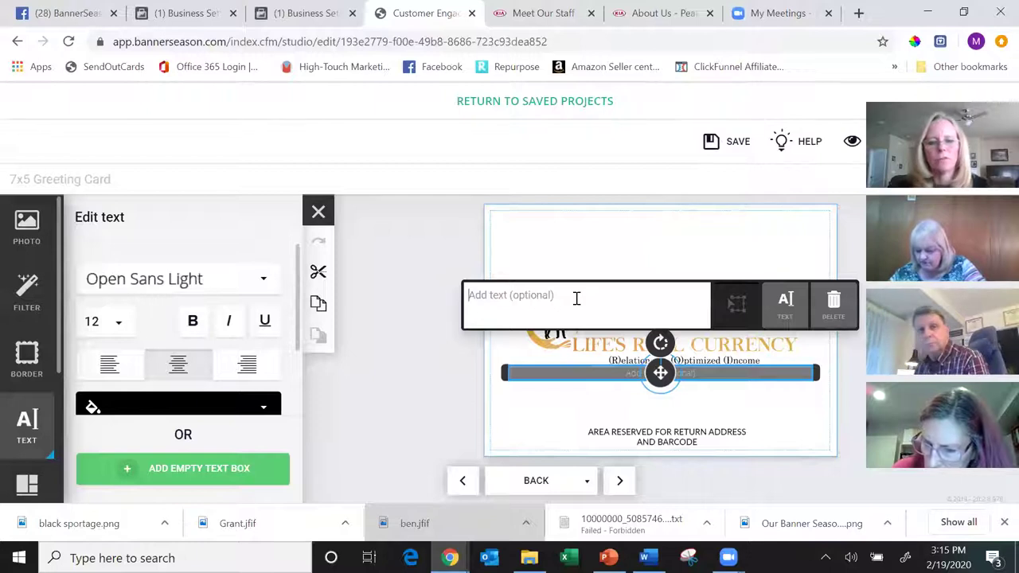
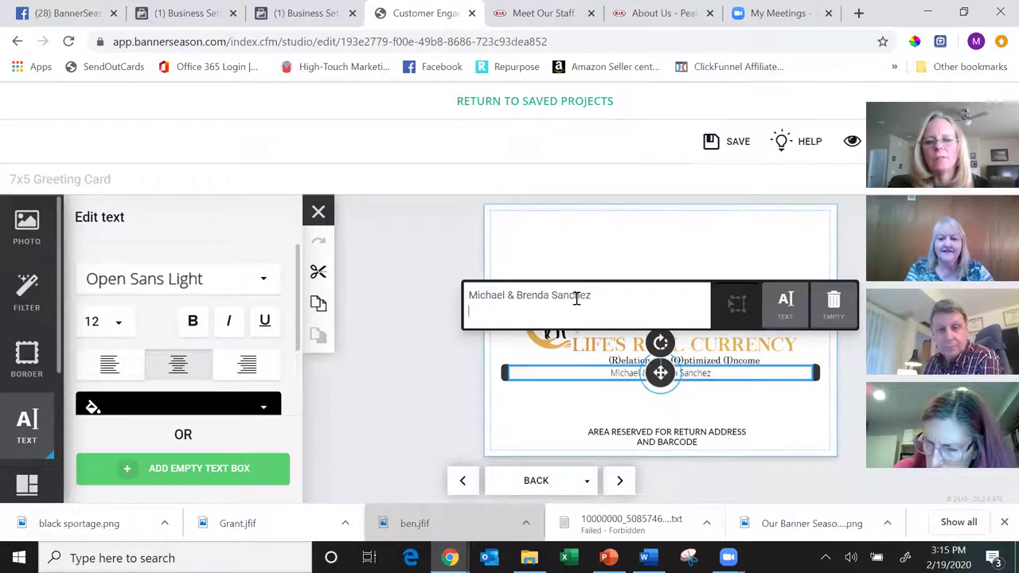
- Add LifesRealCurrency.com and the phone number on two more lines, make the block bold, and nudge it right
key("Return")
type("Life")
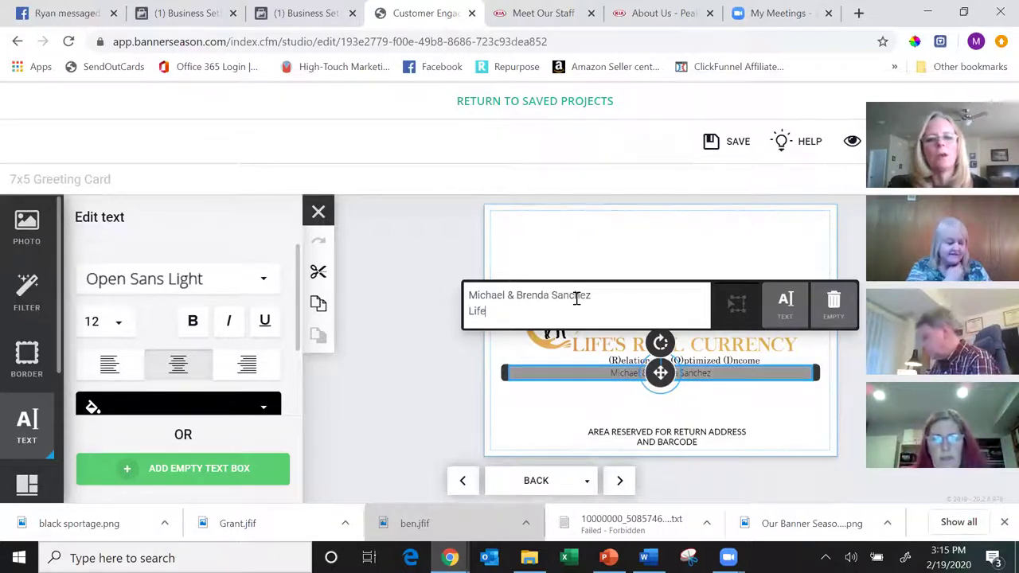
type("sRealCu")
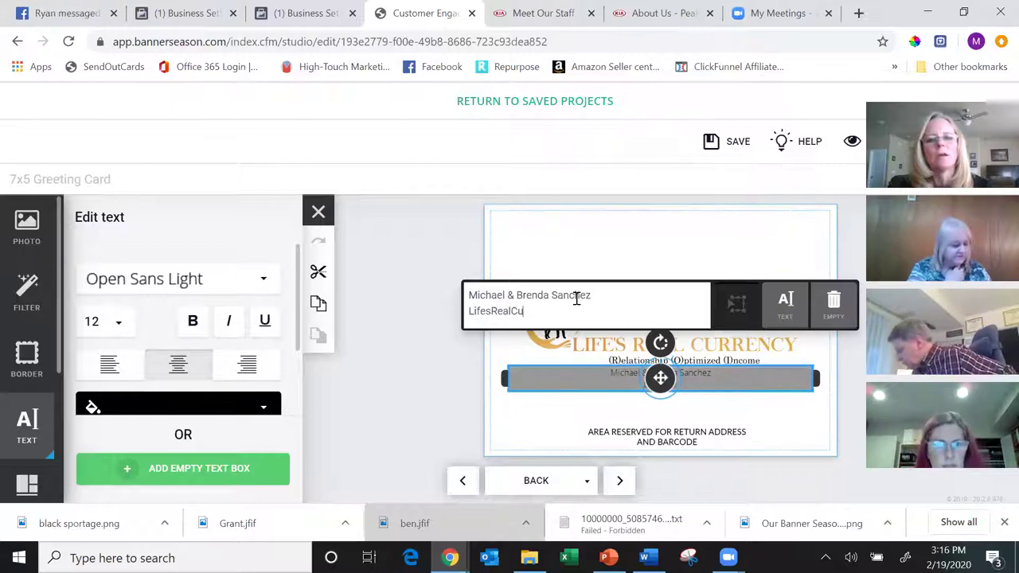
type("rrency.com")
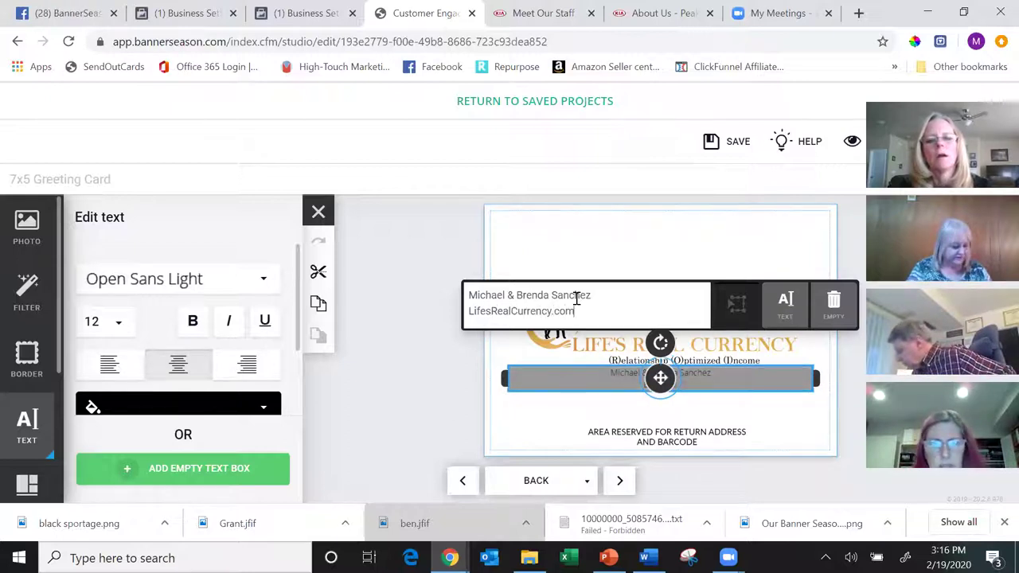
key("Return")
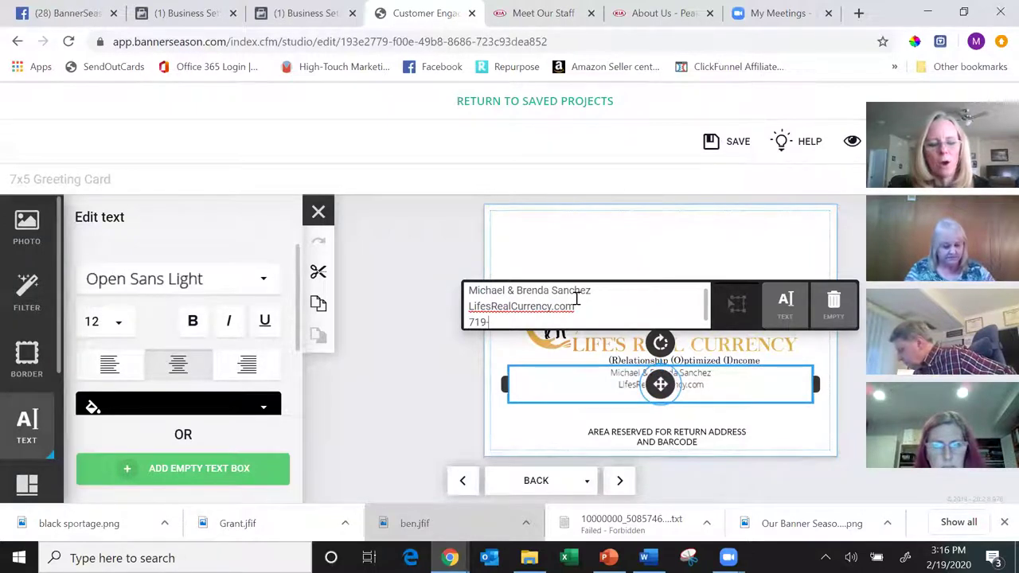
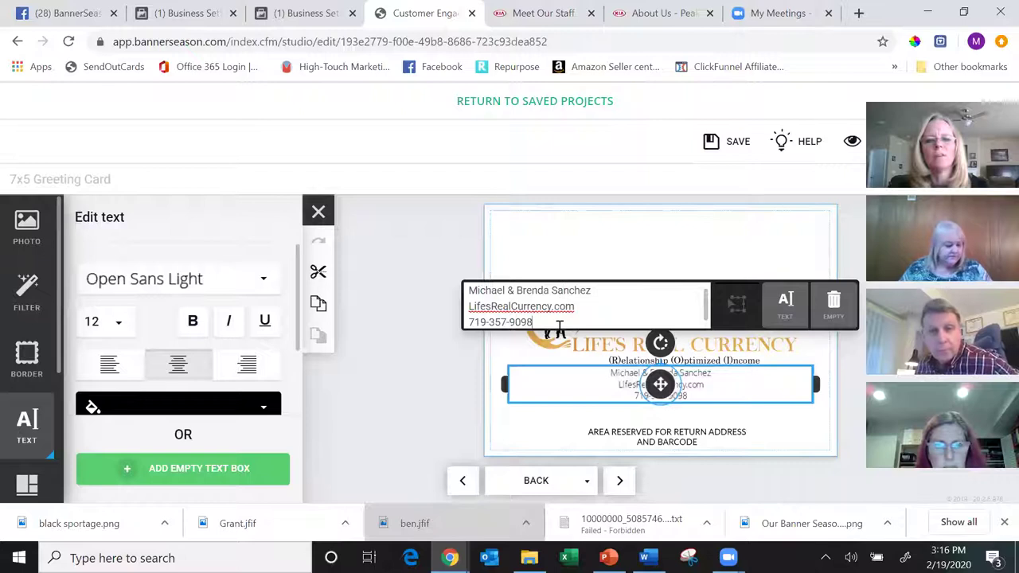
left_click(198, 324)
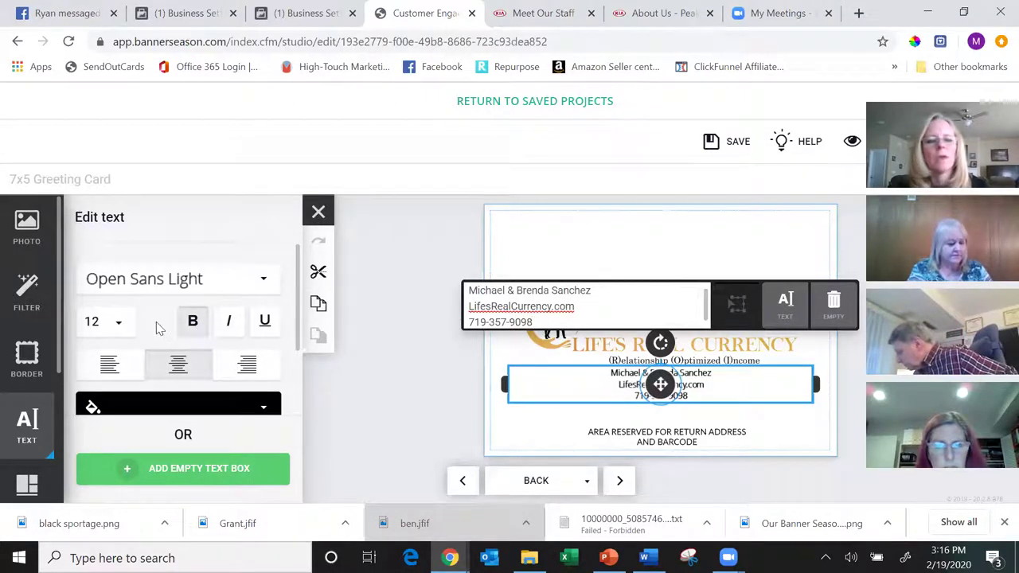
left_click_drag(600, 384, 621, 386)
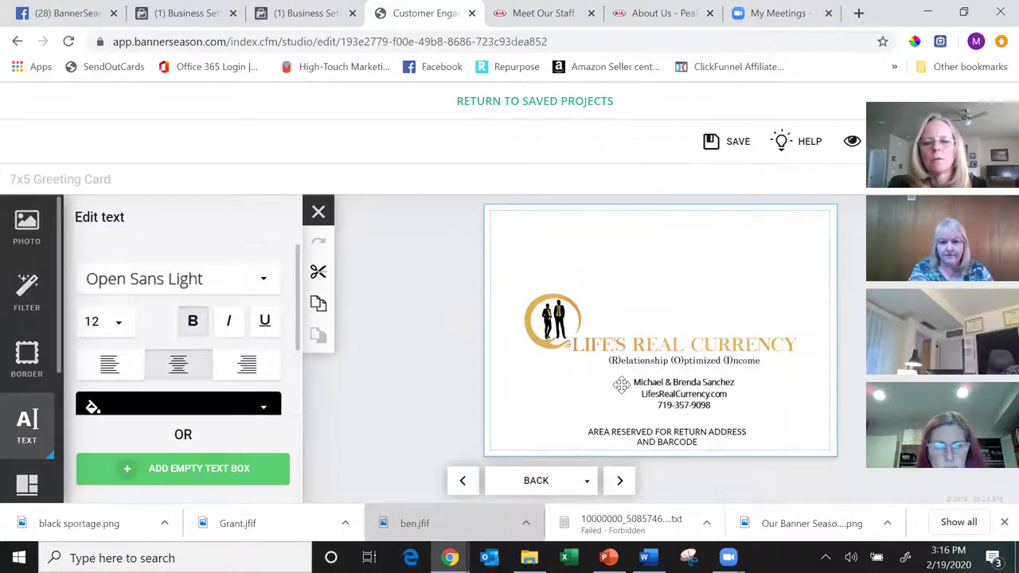
left_click(621, 386)
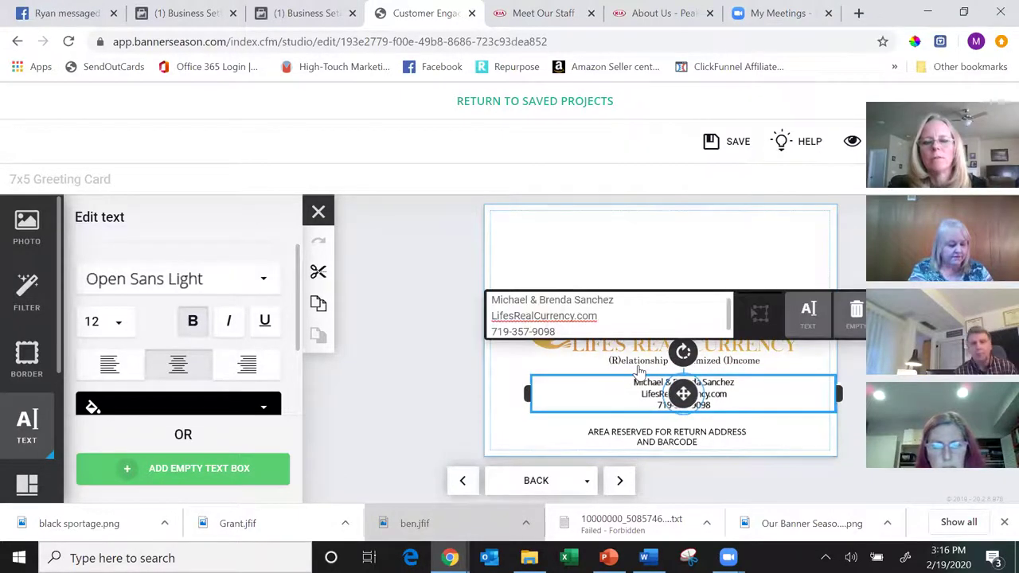
- Replace the card-back logo with the tagline version of the Life's Real Currency logo from the 2020-02-01 project
left_click(675, 262)
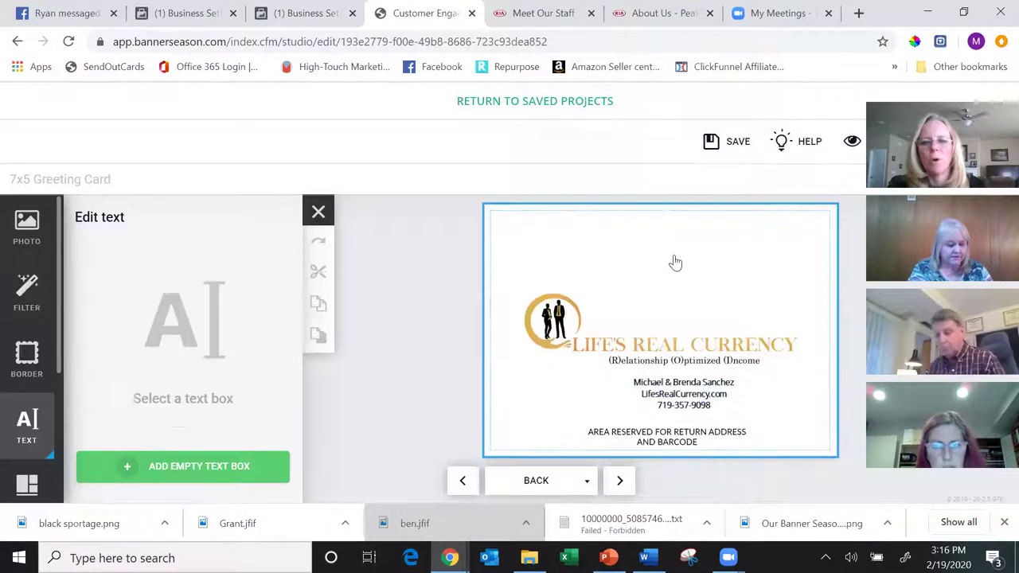
left_click(649, 342)
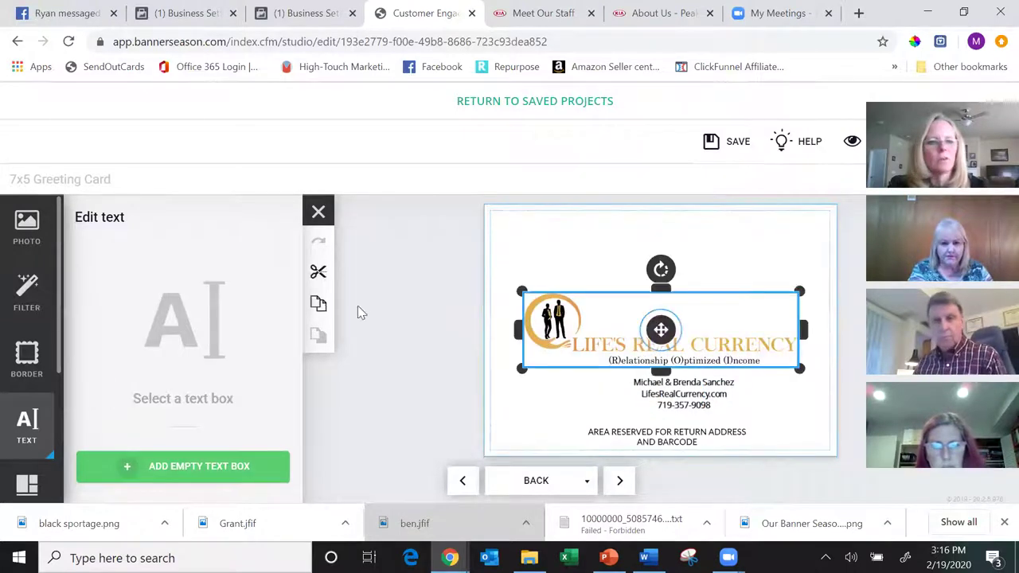
left_click(26, 226)
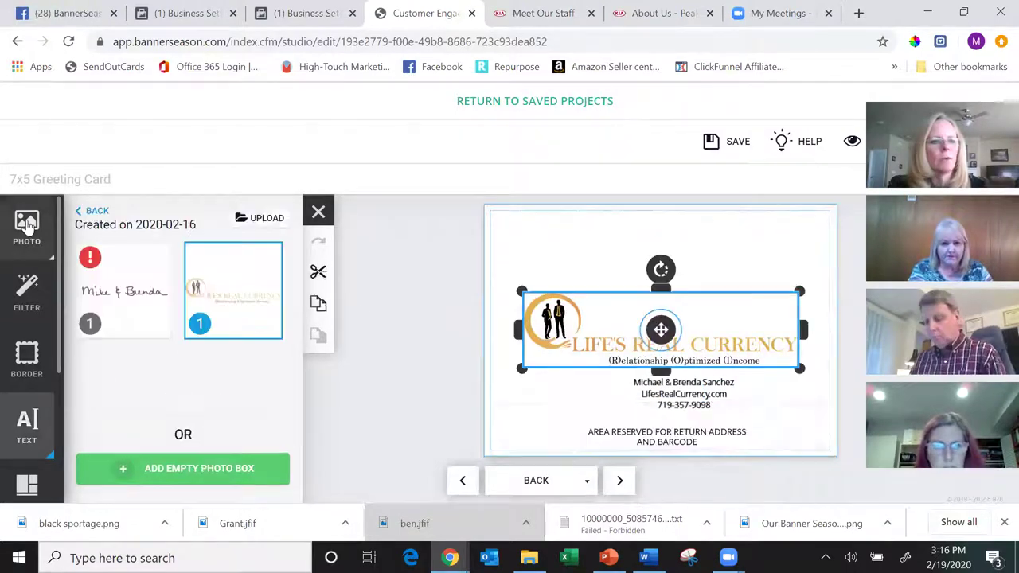
left_click(94, 211)
left_click(249, 296)
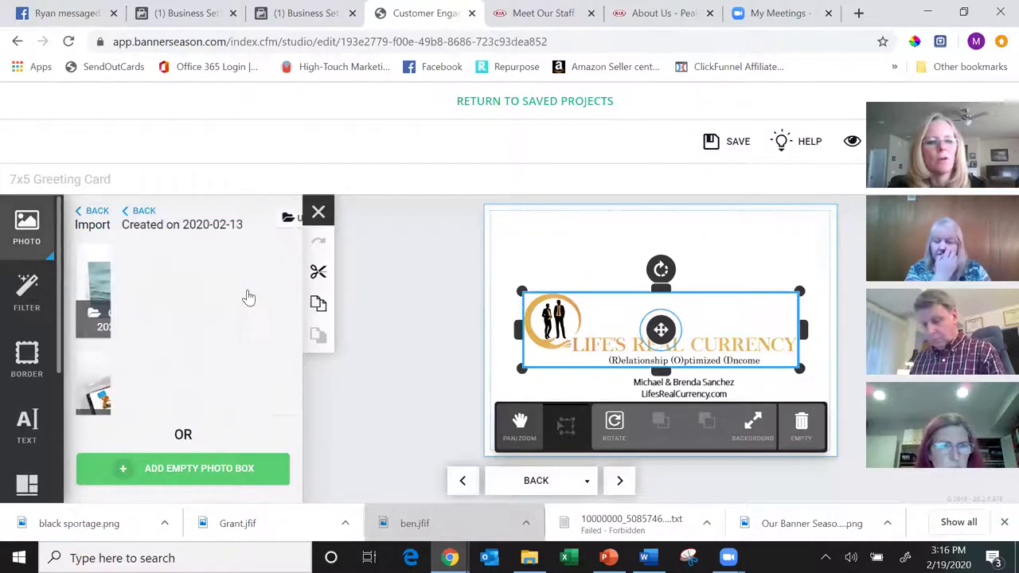
left_click(97, 212)
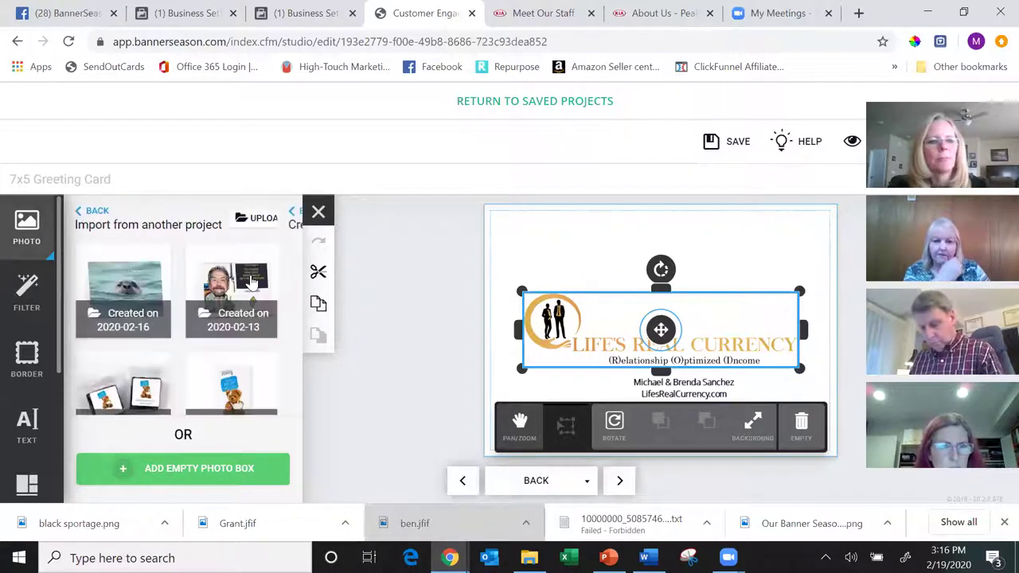
left_click_drag(299, 254, 305, 292)
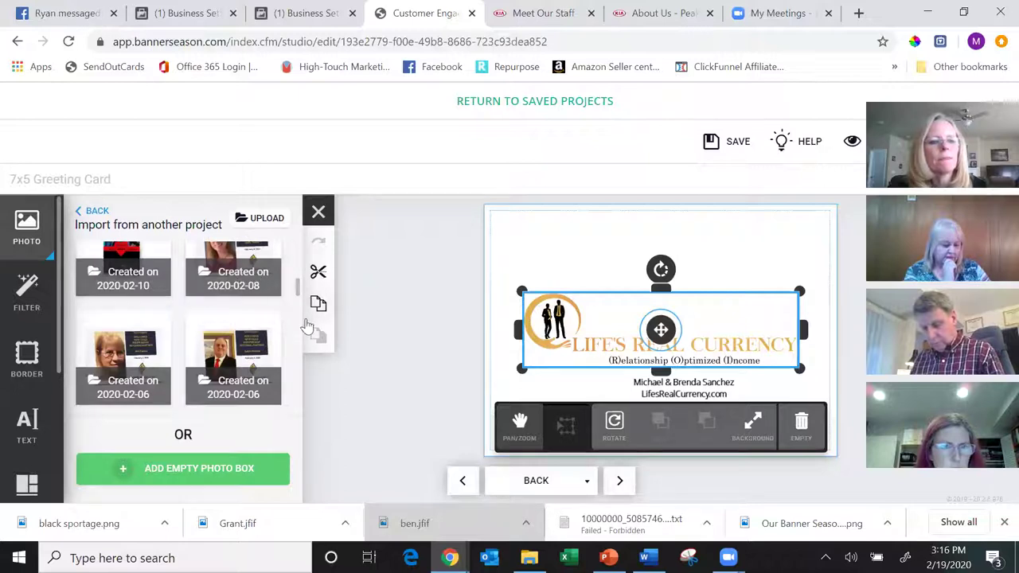
scroll(296, 288, "up", 1)
left_click_drag(296, 288, 303, 325)
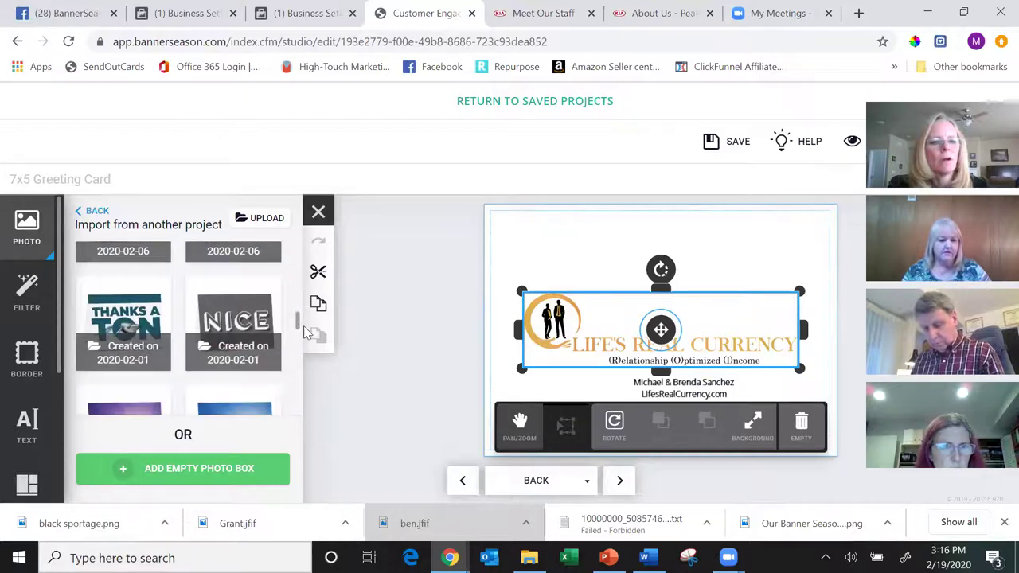
left_click(128, 311)
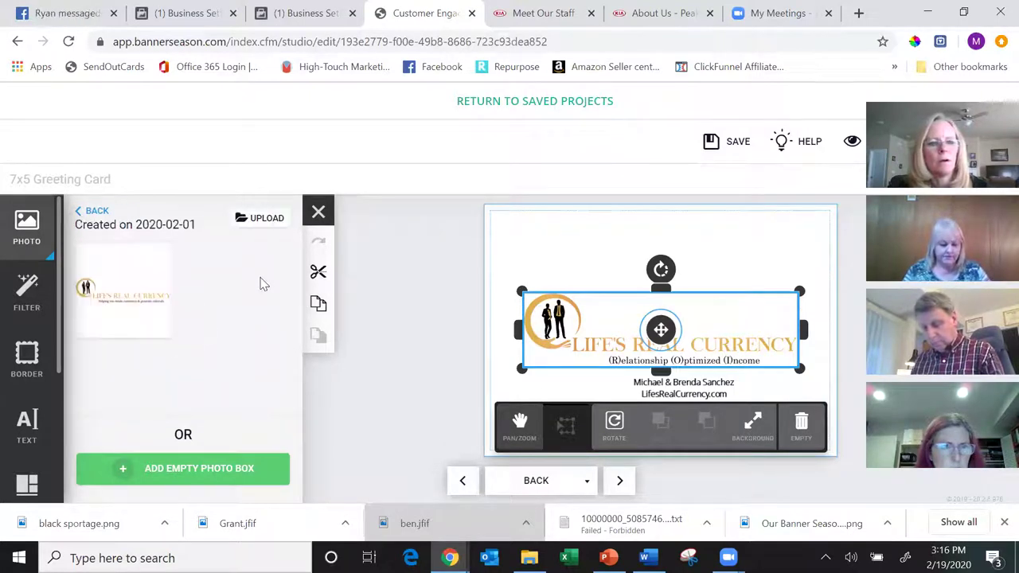
left_click_drag(118, 296, 684, 334)
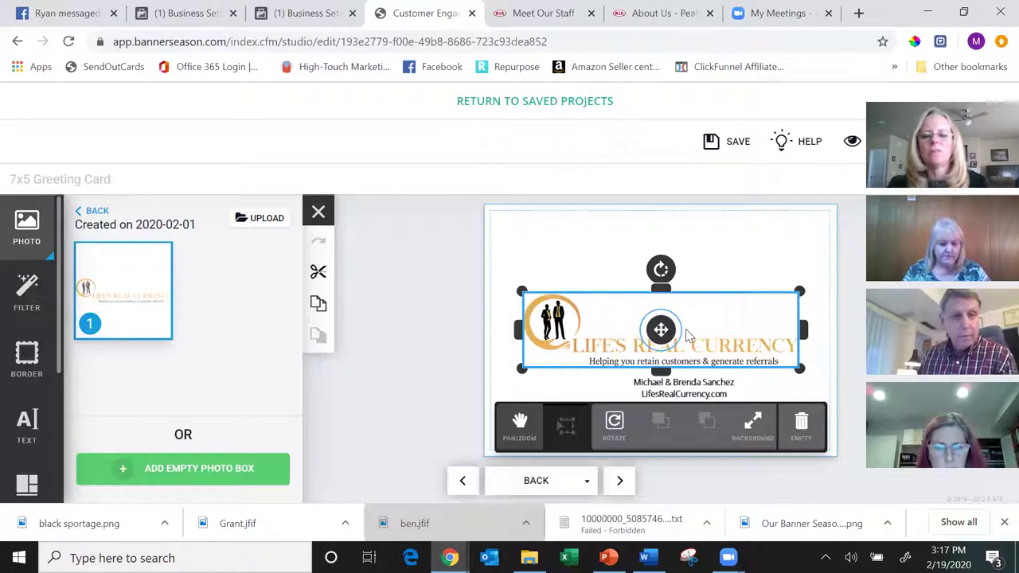
- Move the Life's Real Currency logo higher on the card back
left_click(690, 398)
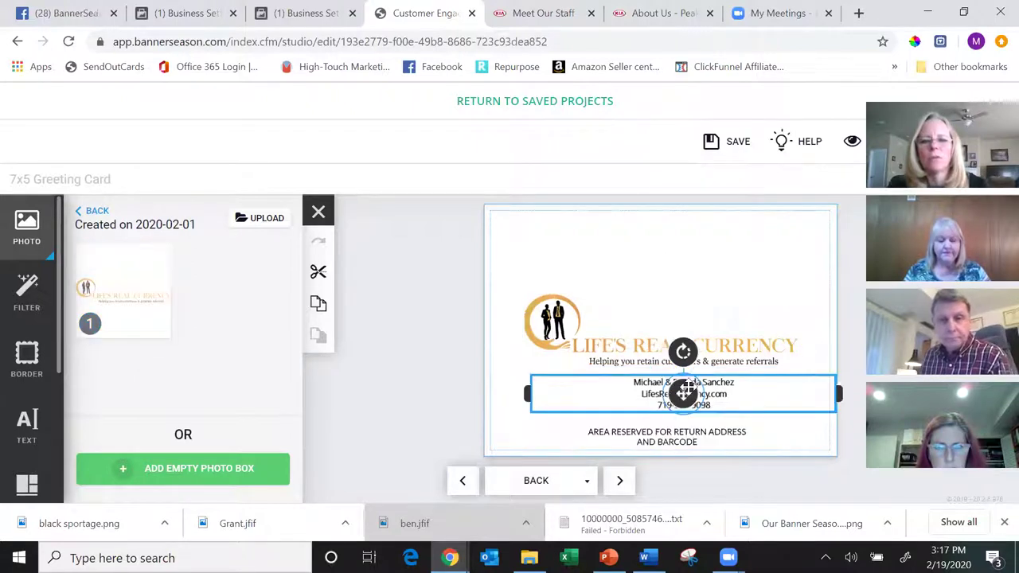
left_click(683, 392)
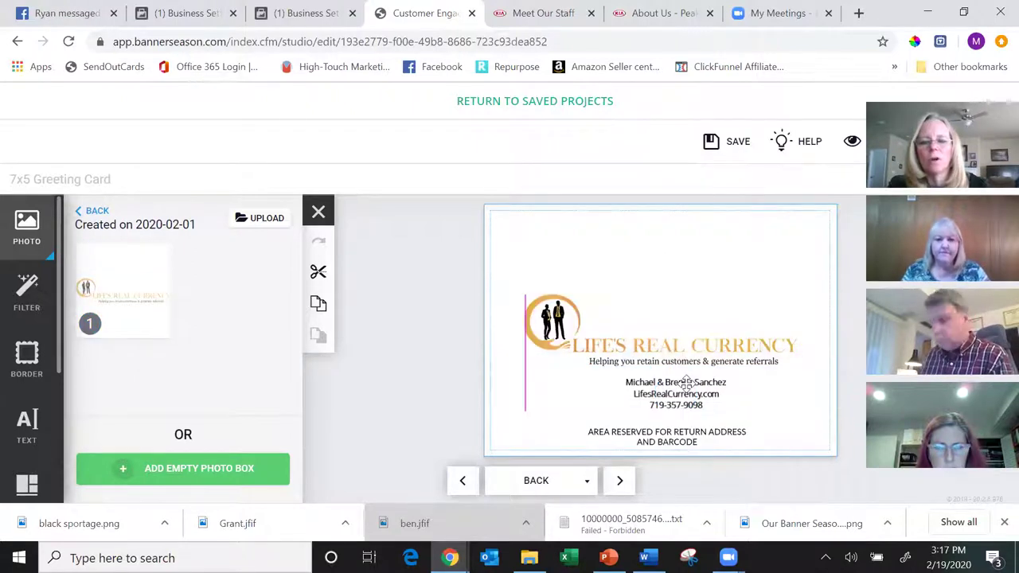
left_click(687, 383)
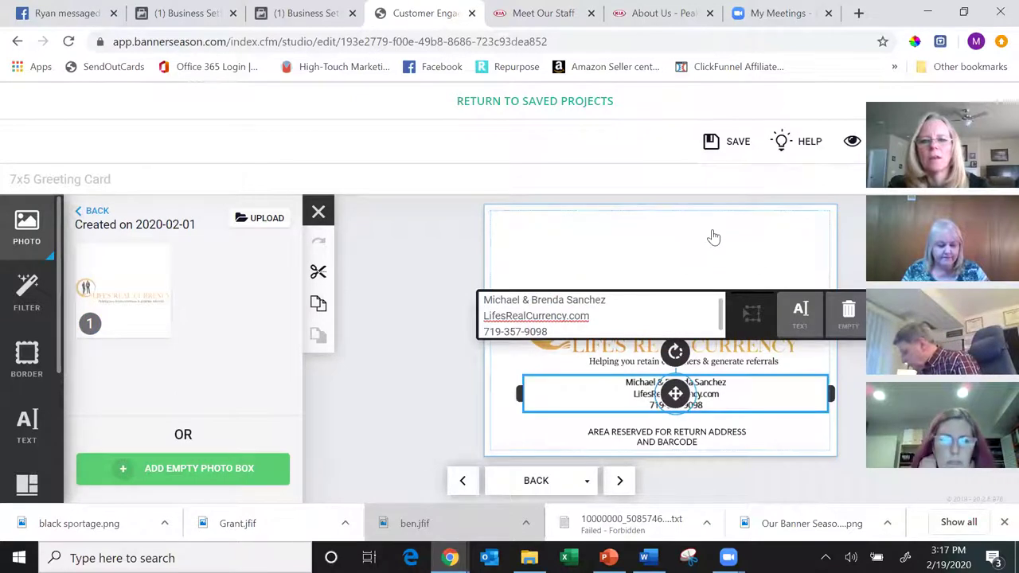
left_click(713, 237)
left_click(720, 303)
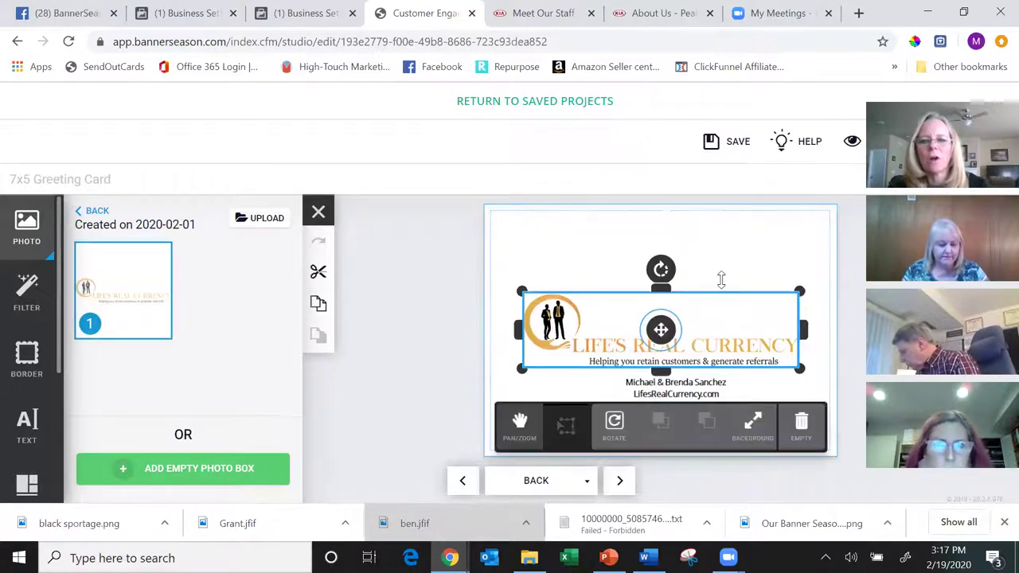
left_click_drag(708, 332, 707, 315)
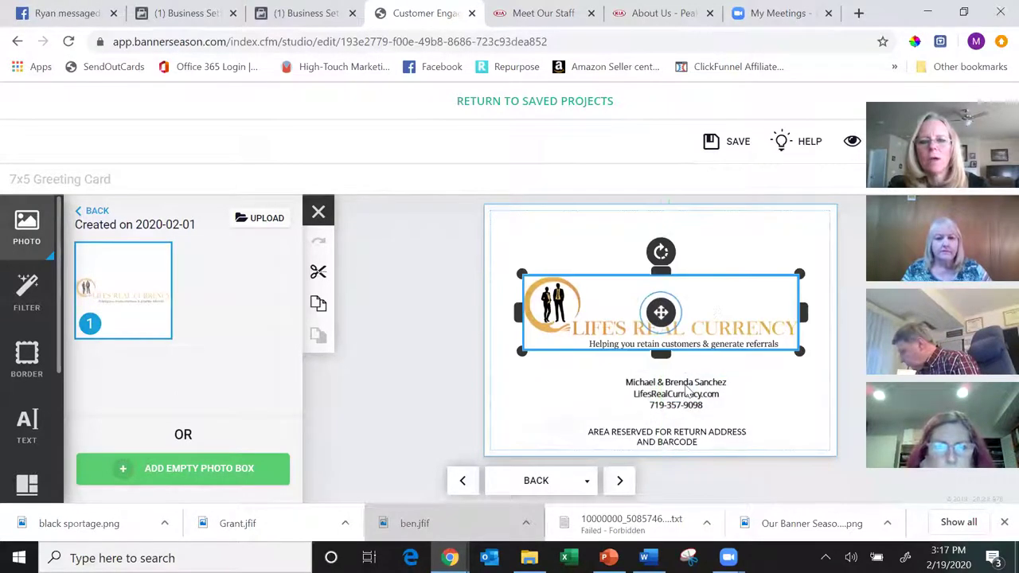
left_click(686, 381)
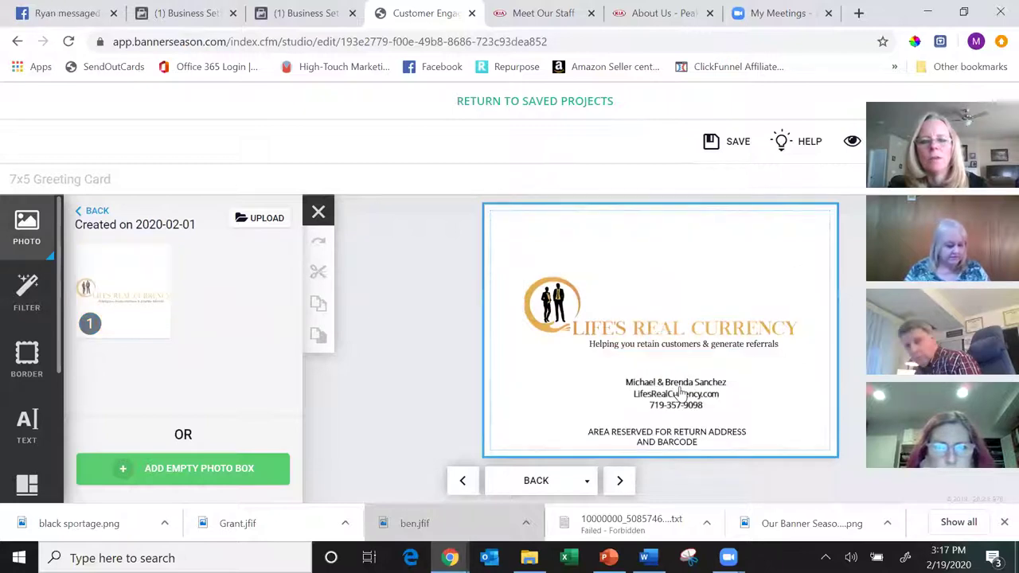
- Move the name, website and phone text block up beneath the logo
left_click(678, 390)
left_click_drag(676, 371, 677, 358)
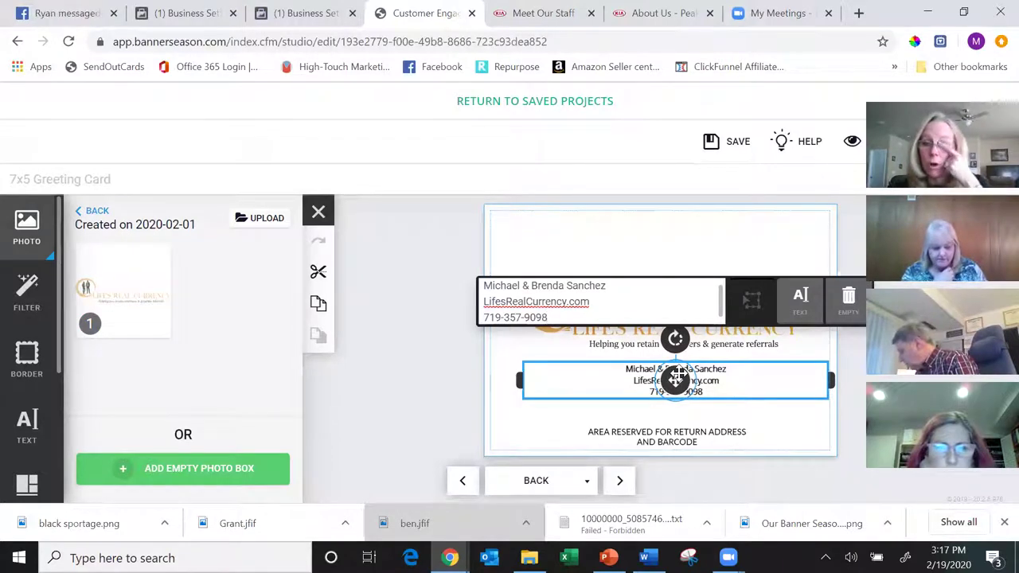
left_click(742, 466)
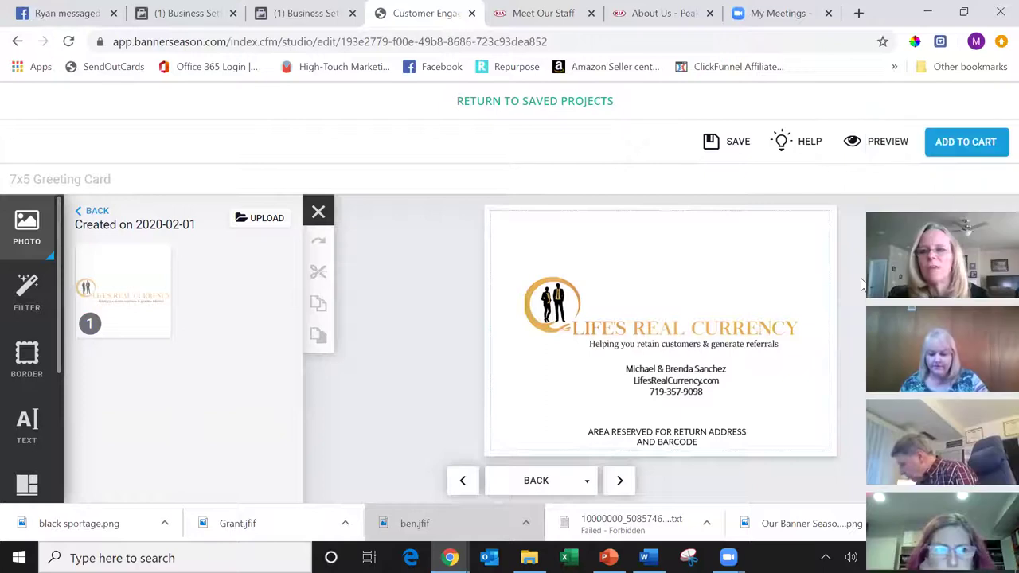
- Add the 5x7 Greeting Card to the cart and go on to add another project
left_click(972, 145)
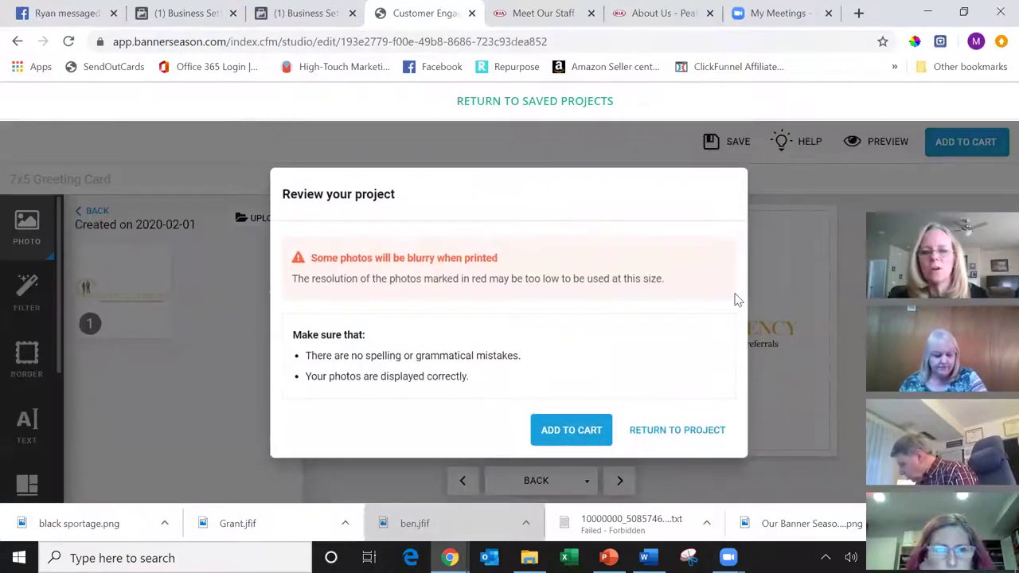
left_click(572, 434)
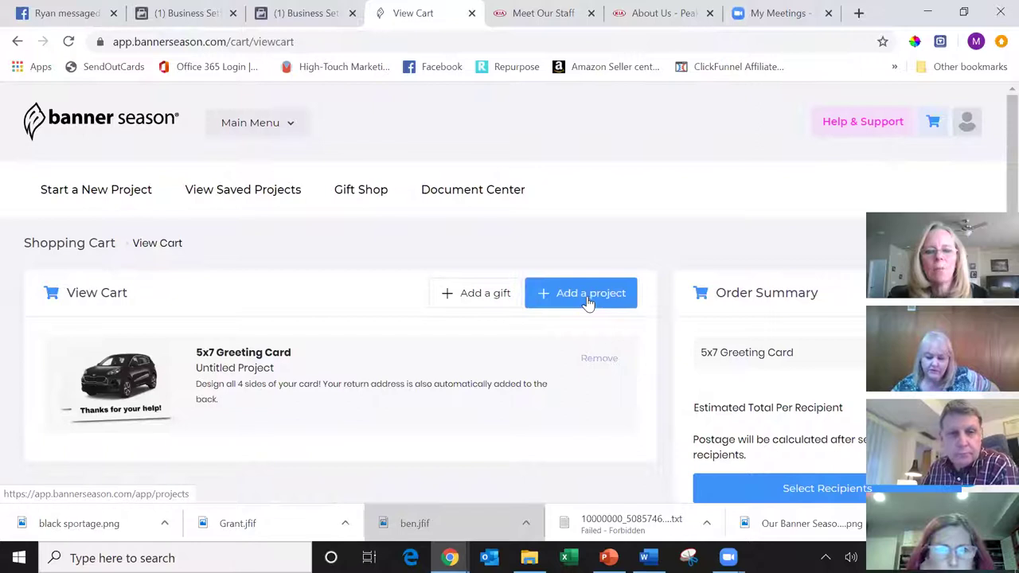
left_click(590, 294)
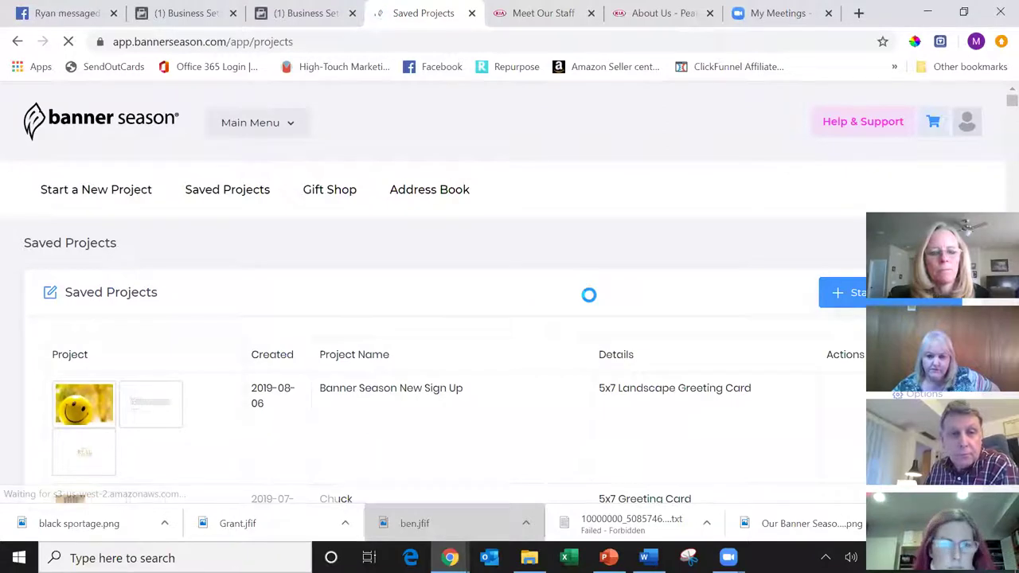
- Start a new Photo Mug from scratch under the personalized gifts products
left_click(101, 202)
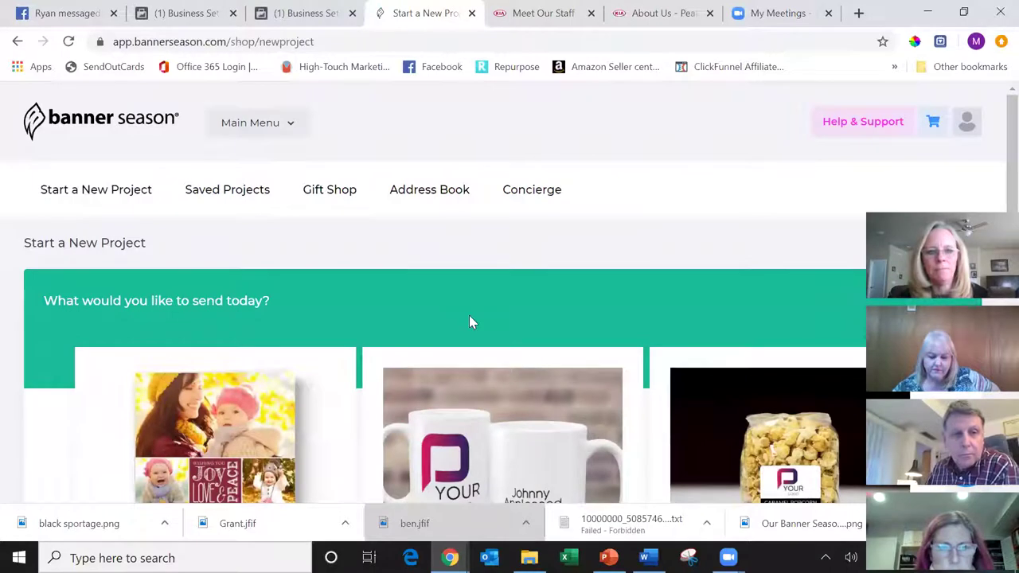
left_click(524, 431)
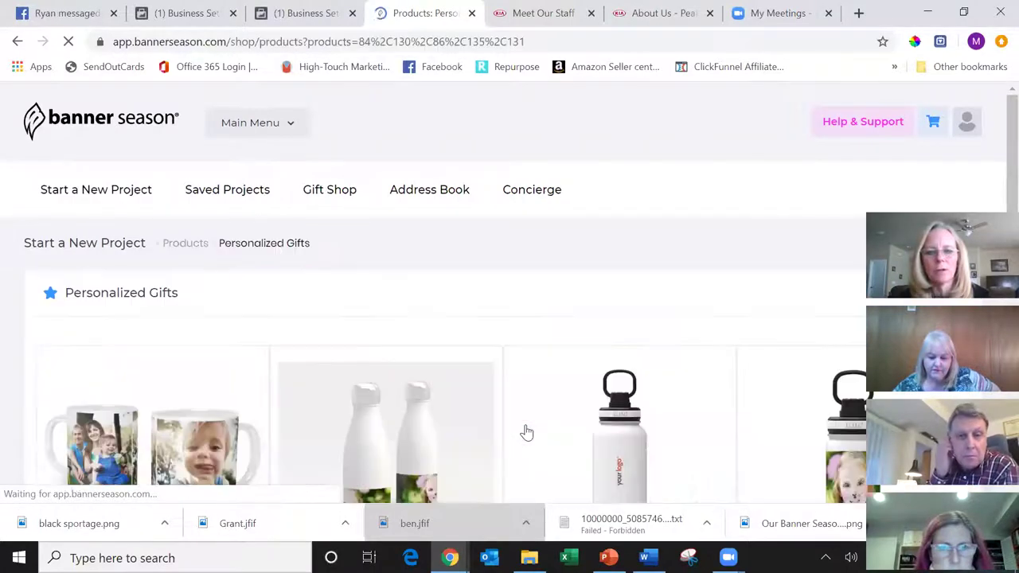
scroll(526, 432, "down", 3)
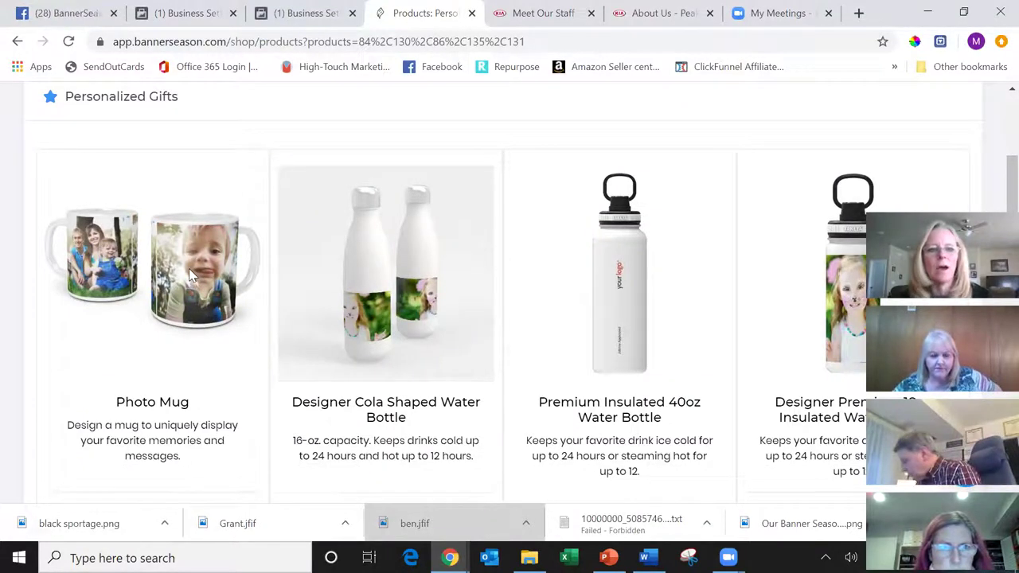
scroll(191, 275, "down", 2)
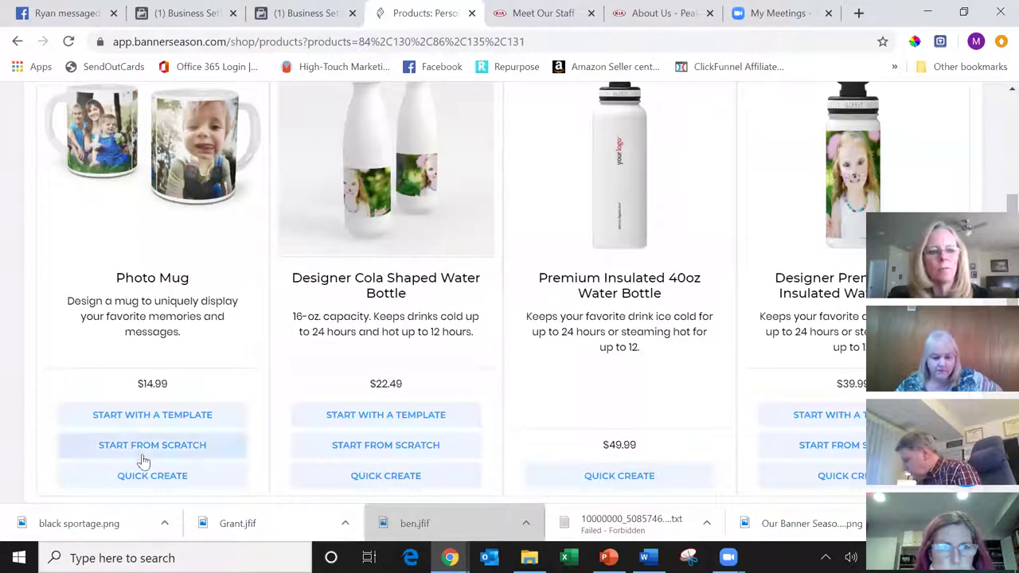
left_click(153, 445)
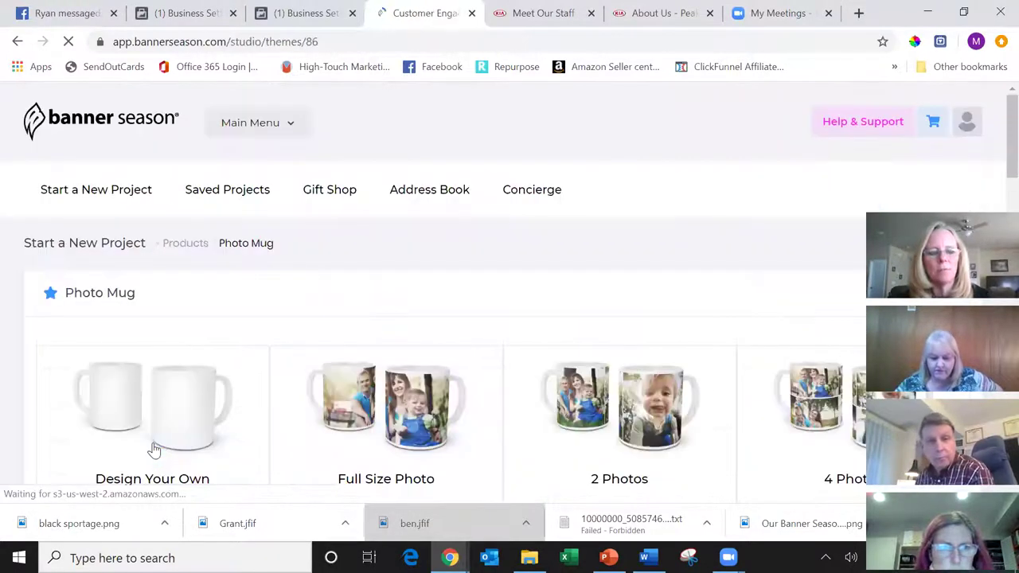
- Open a blank Design Your Own mug and show the My Uploads photo folders
left_click(181, 408)
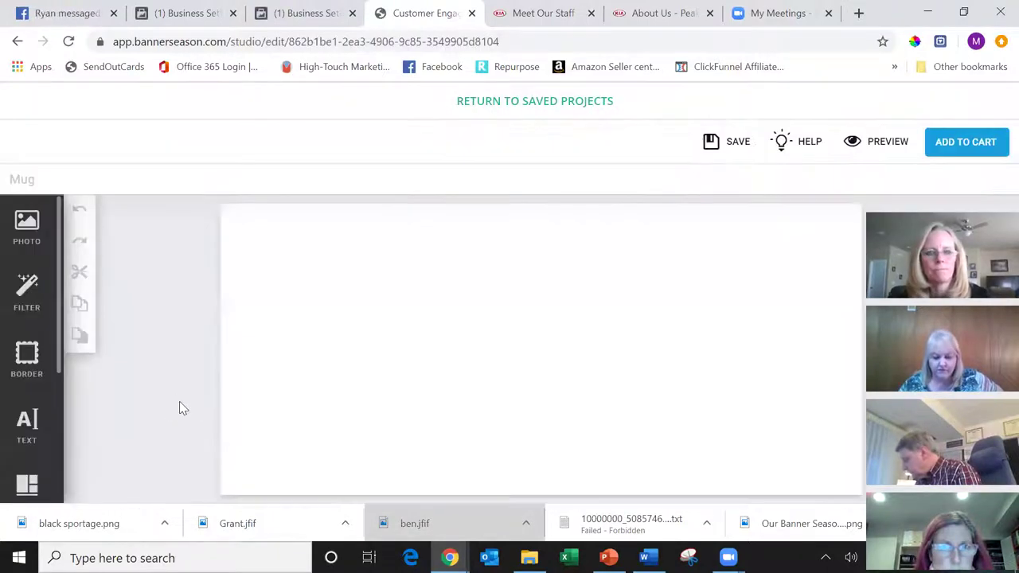
left_click(25, 225)
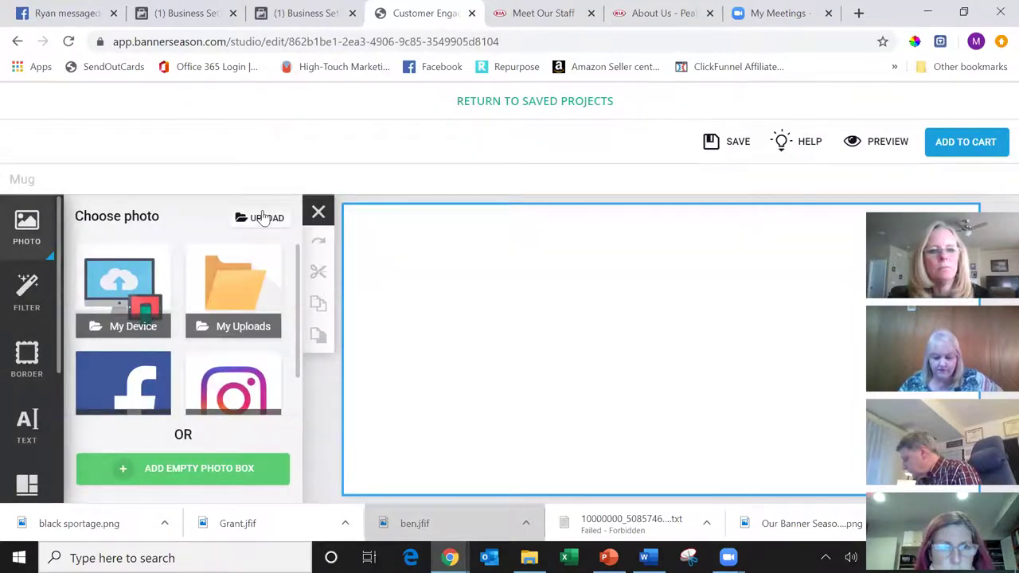
left_click(263, 220)
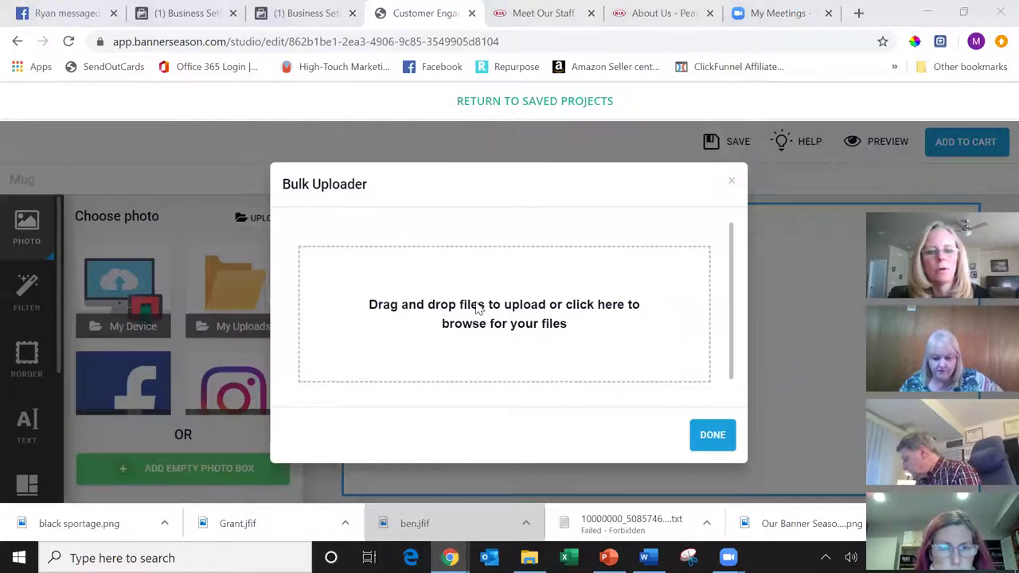
left_click(478, 309)
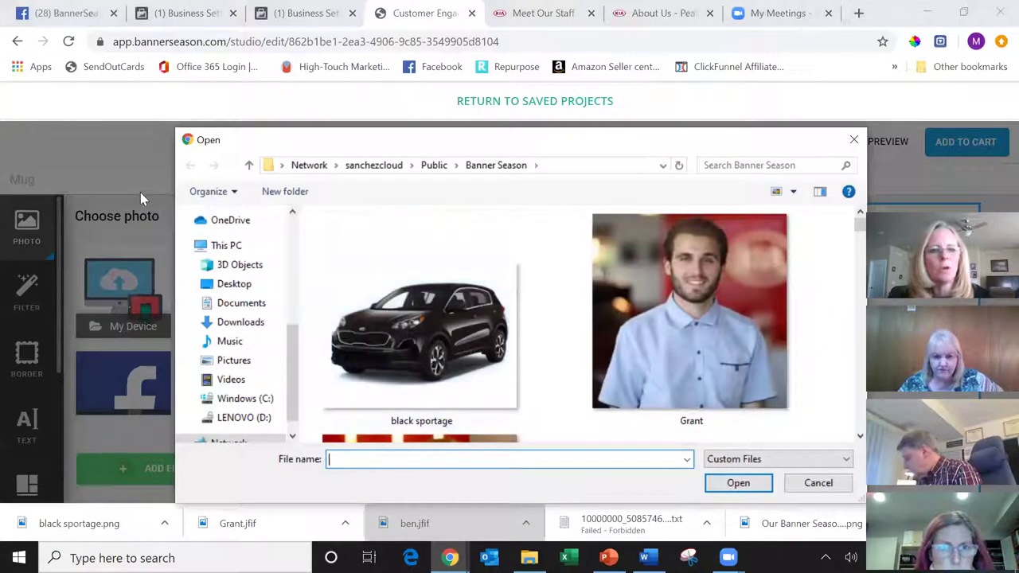
left_click(854, 141)
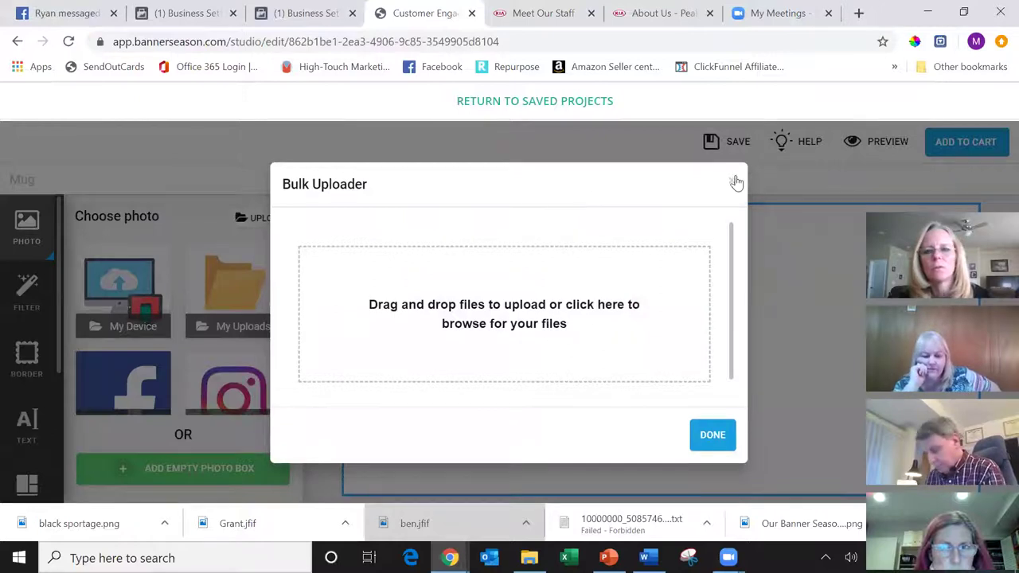
left_click(239, 276)
left_click(232, 282)
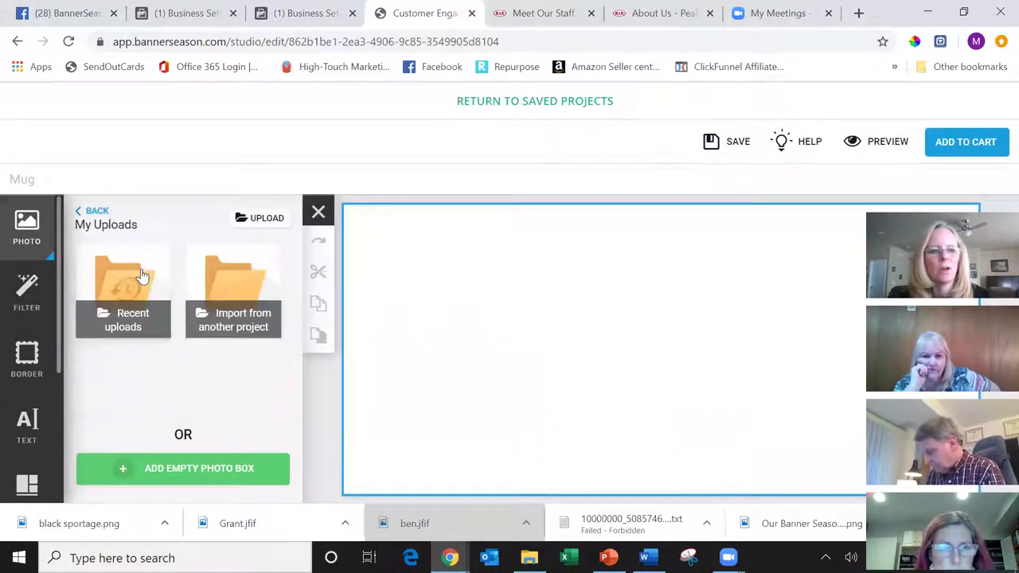
- Place the Peak Kia banner from recent uploads, enlarged across the mug's top, and add an empty text box
left_click(128, 282)
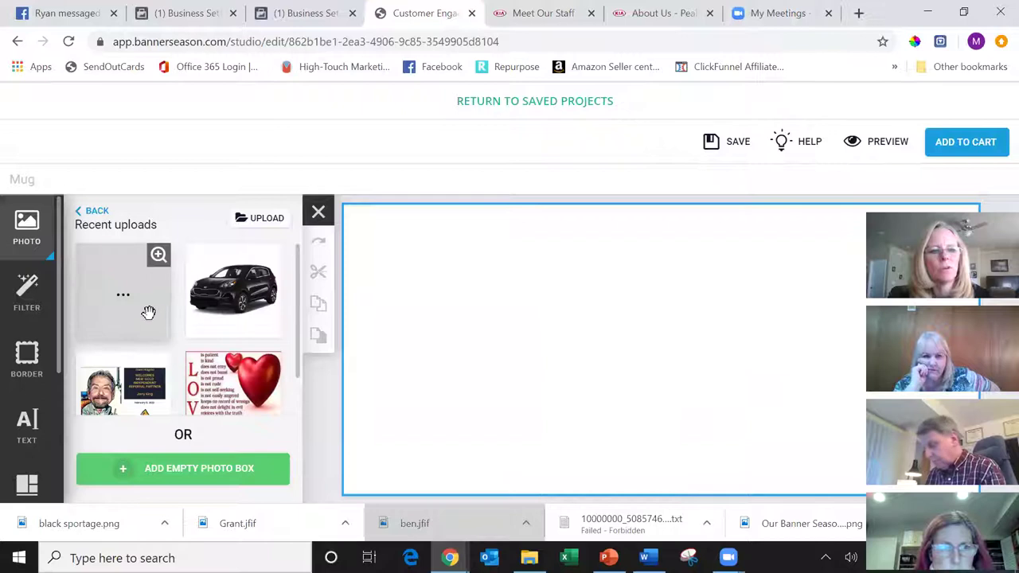
left_click_drag(130, 320, 580, 341)
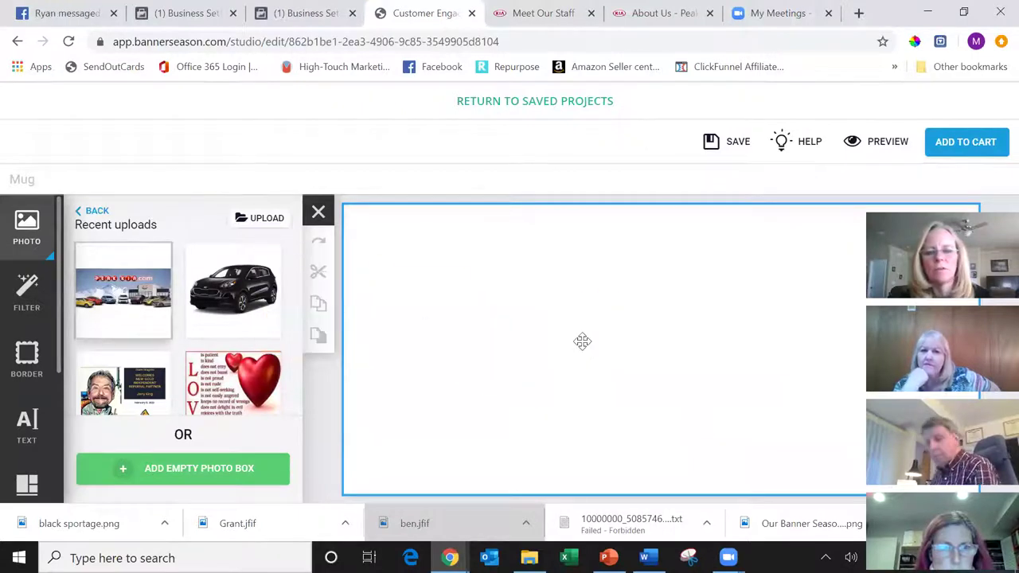
left_click_drag(369, 241, 341, 203)
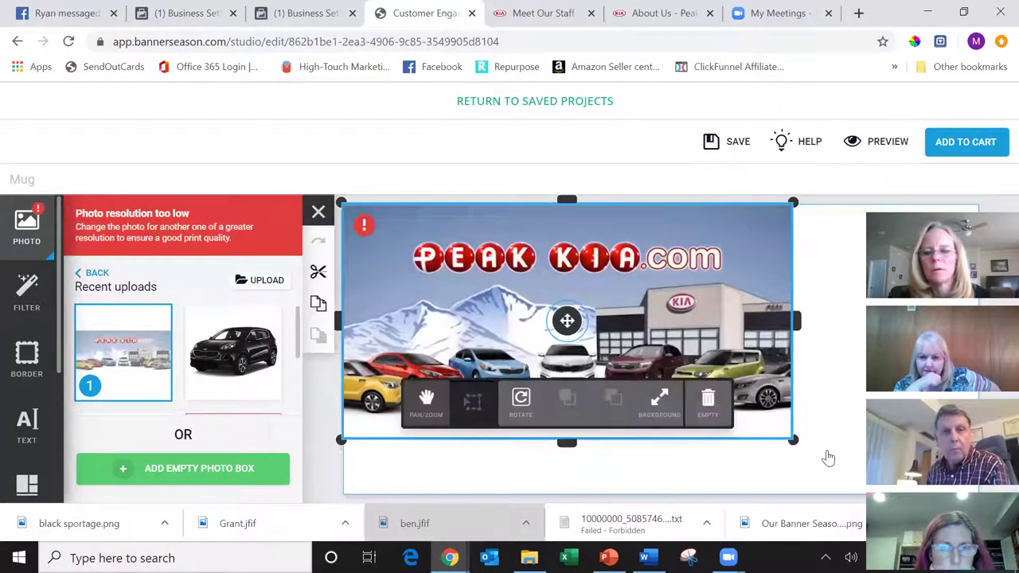
left_click_drag(792, 442, 861, 476)
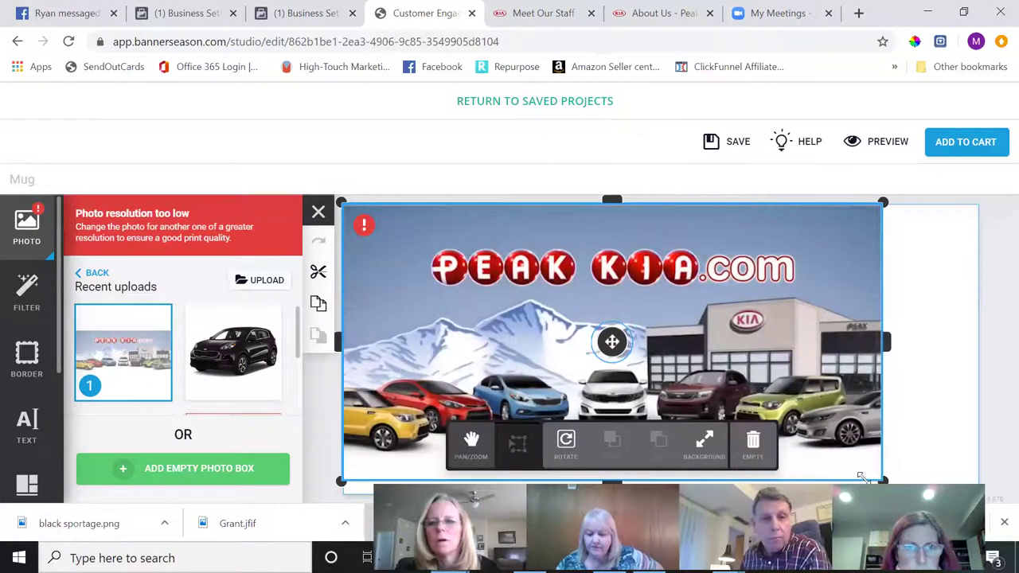
left_click_drag(881, 204, 832, 259)
left_click_drag(769, 294, 772, 244)
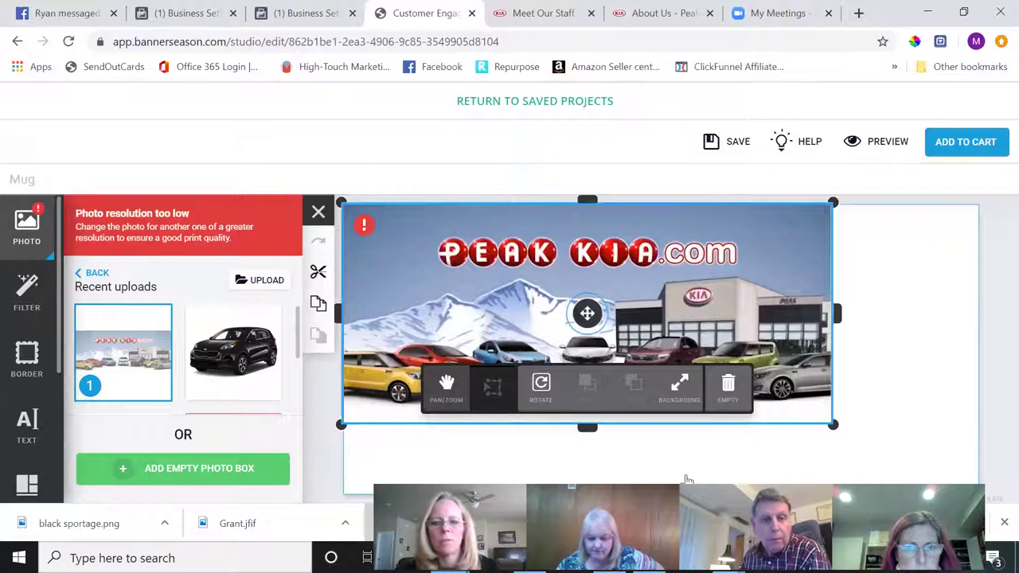
left_click(643, 467)
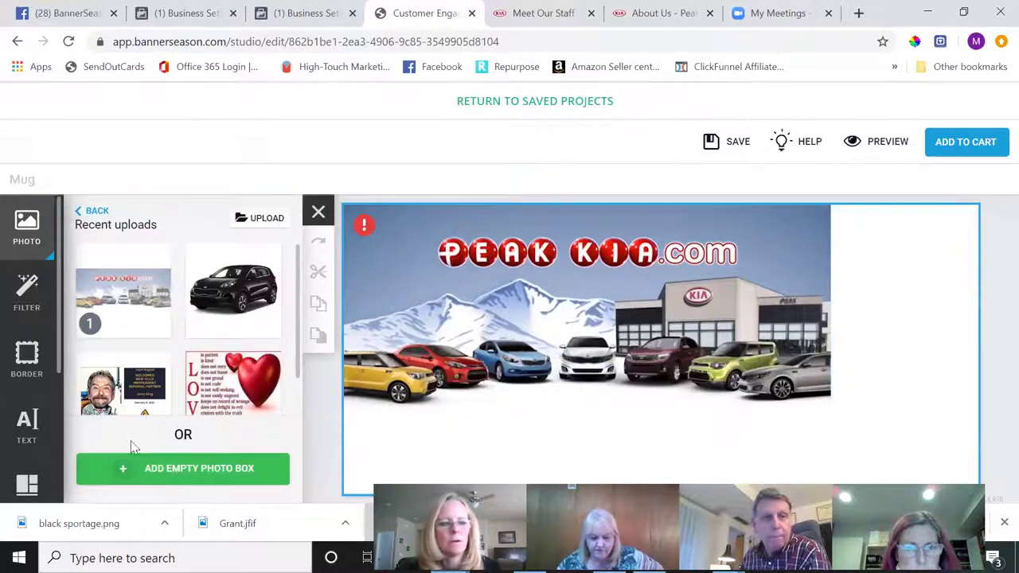
left_click(29, 430)
left_click(224, 474)
- Place the caption 'Awesome Customer Service Award!' below the banner in Archivo Black
left_click_drag(556, 415, 548, 437)
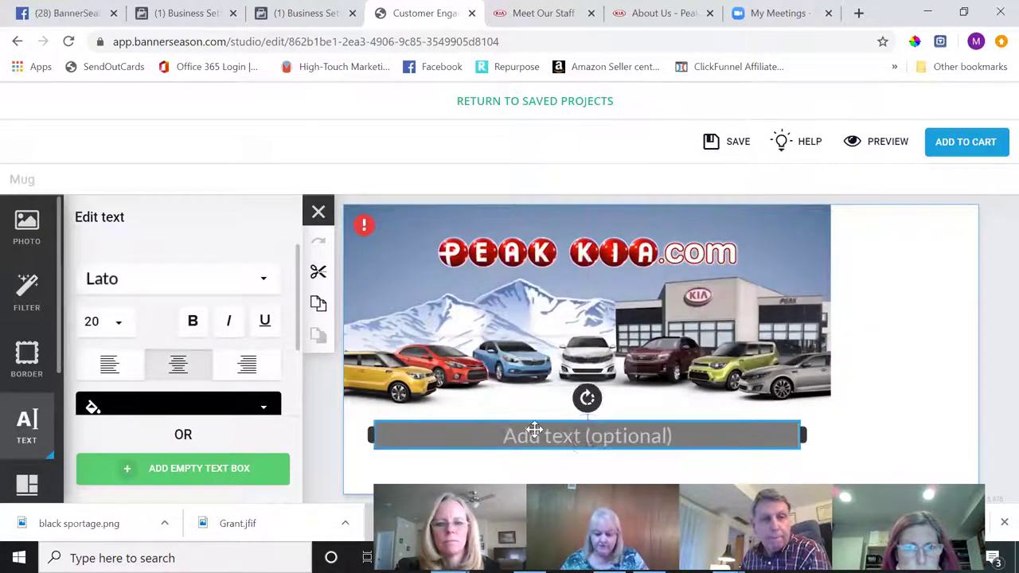
left_click(534, 430)
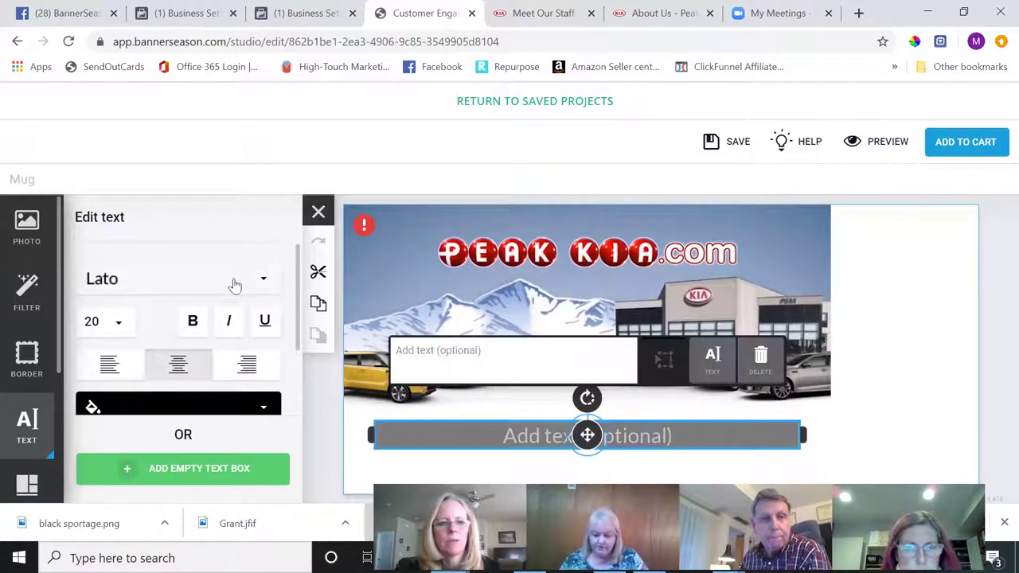
left_click(477, 357)
type("Awesome Customer Servi")
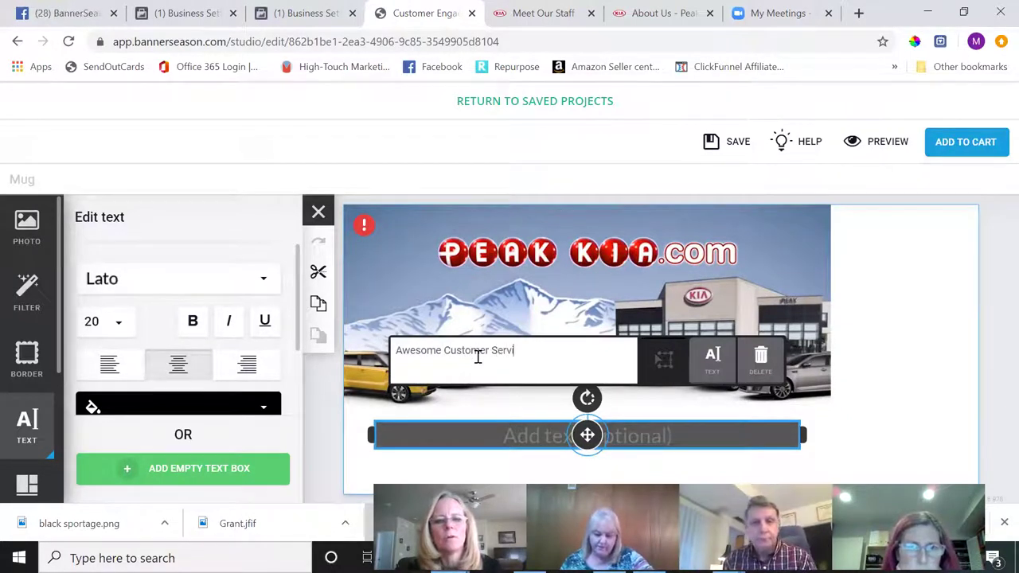
type("ce Award!")
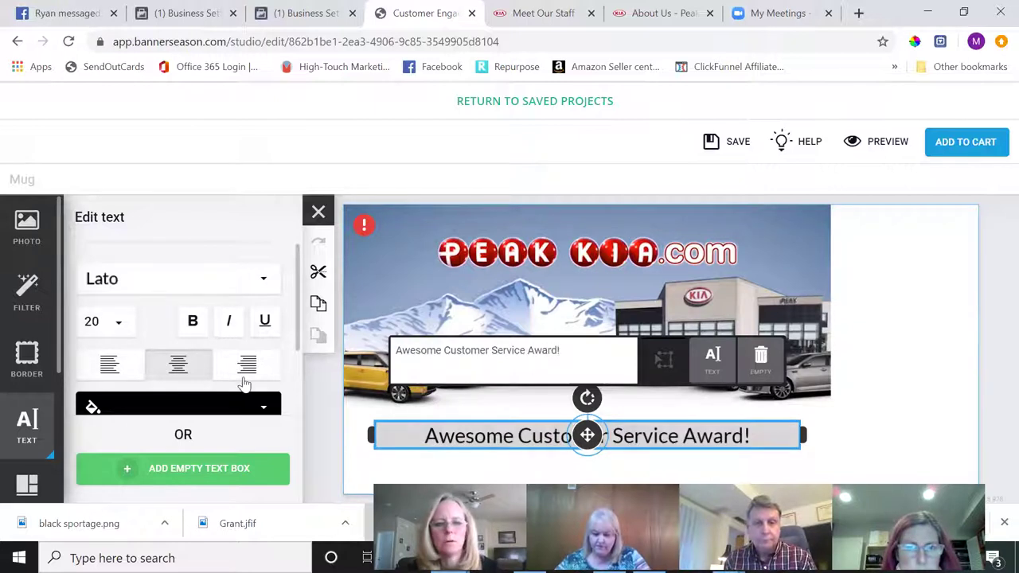
left_click(235, 284)
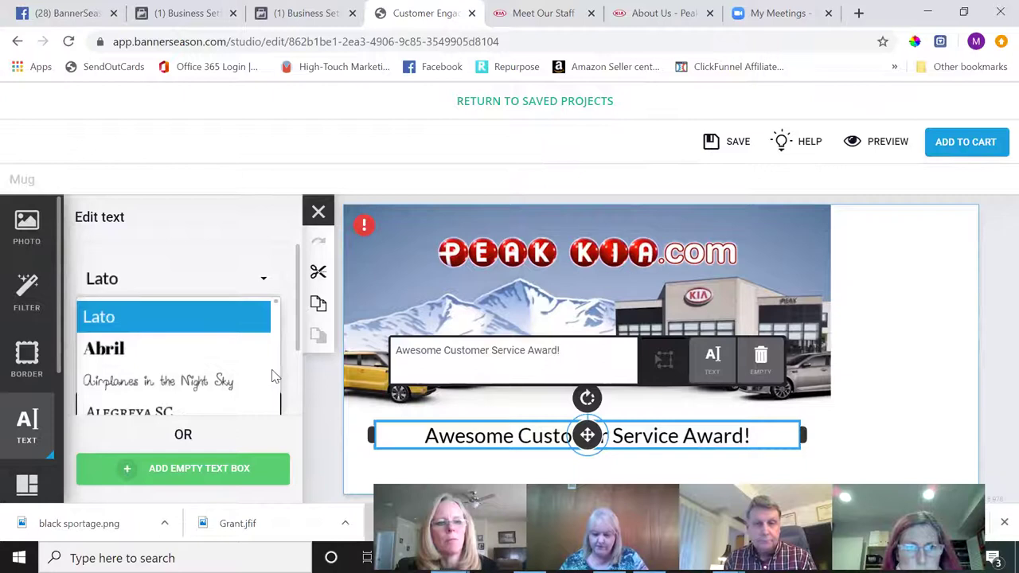
scroll(280, 382, "down", 2)
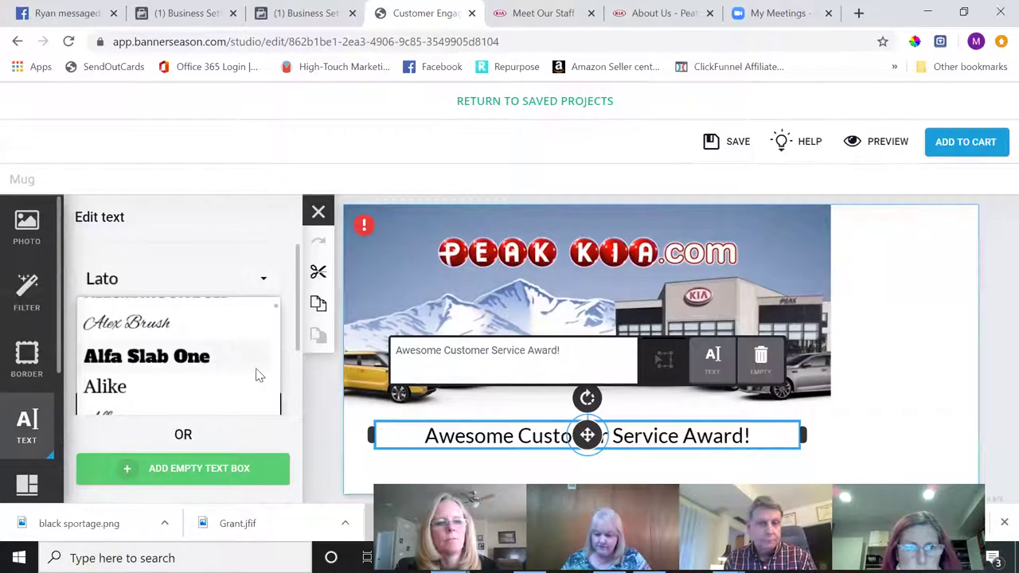
scroll(279, 395, "down", 2)
left_click(209, 403)
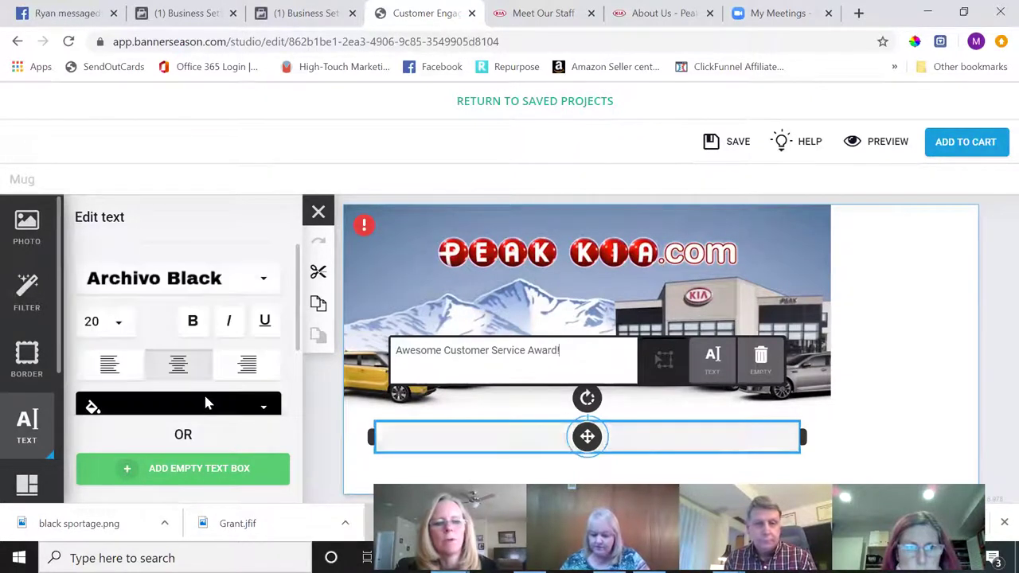
- Shrink the Peak Kia banner slightly and shift the award caption a little left
left_click(814, 363)
left_click_drag(836, 430, 805, 423)
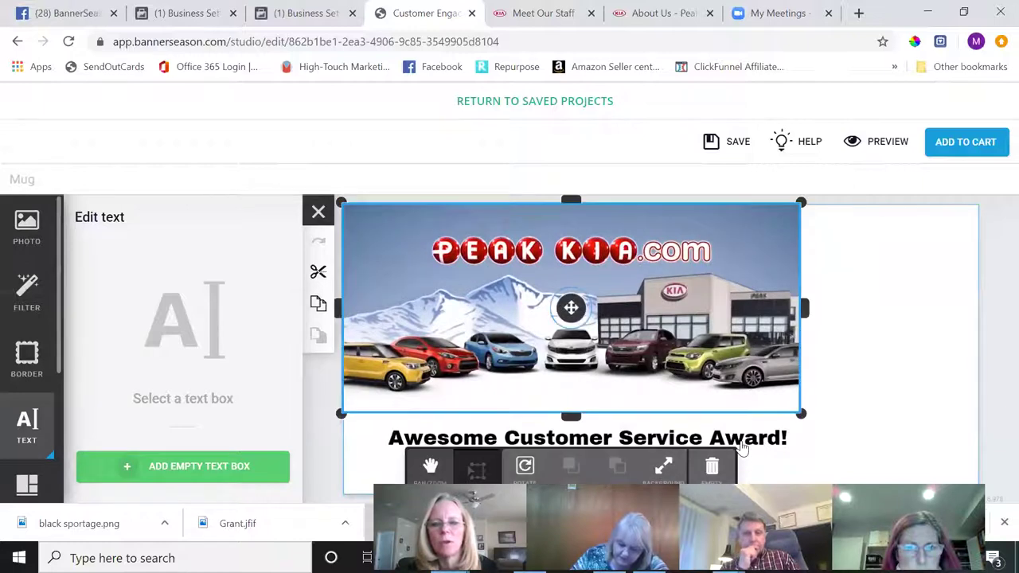
left_click(741, 439)
left_click(741, 437)
left_click_drag(732, 437, 725, 439)
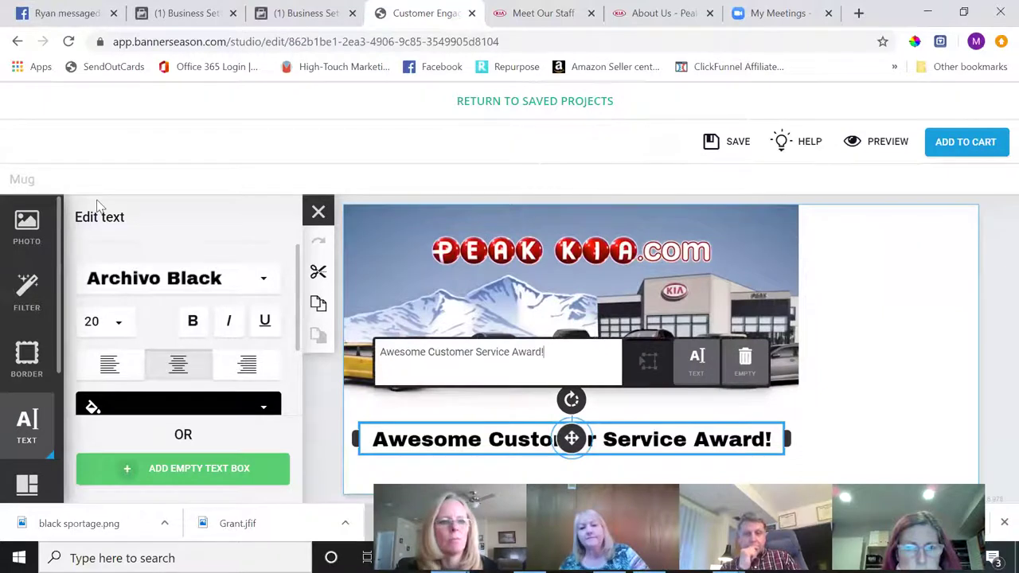
left_click(26, 225)
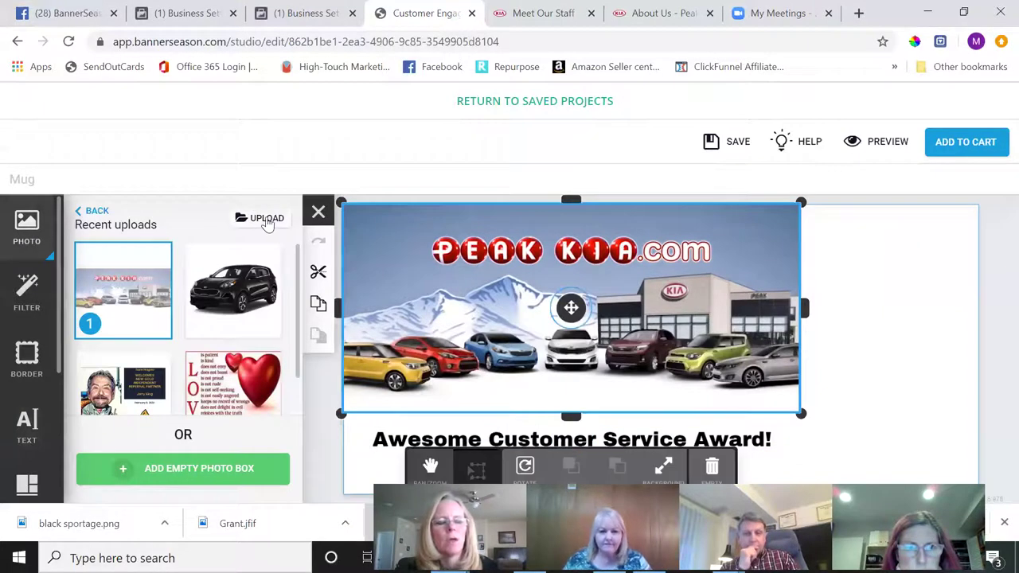
- Upload the employee's photo, snap it to the mug's right edge beside the banner, and add a text box
left_click(265, 219)
left_click(474, 292)
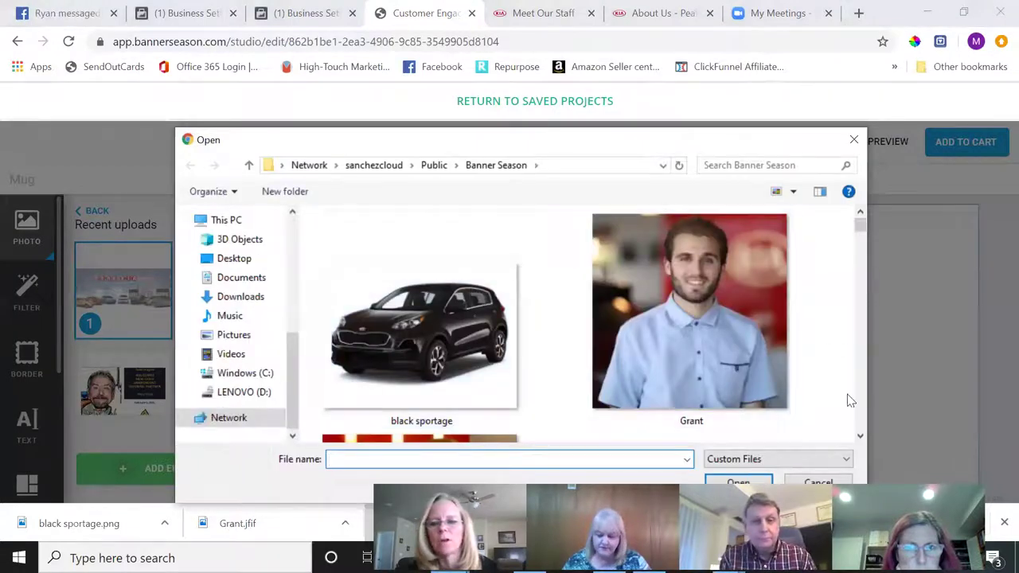
left_click(862, 437)
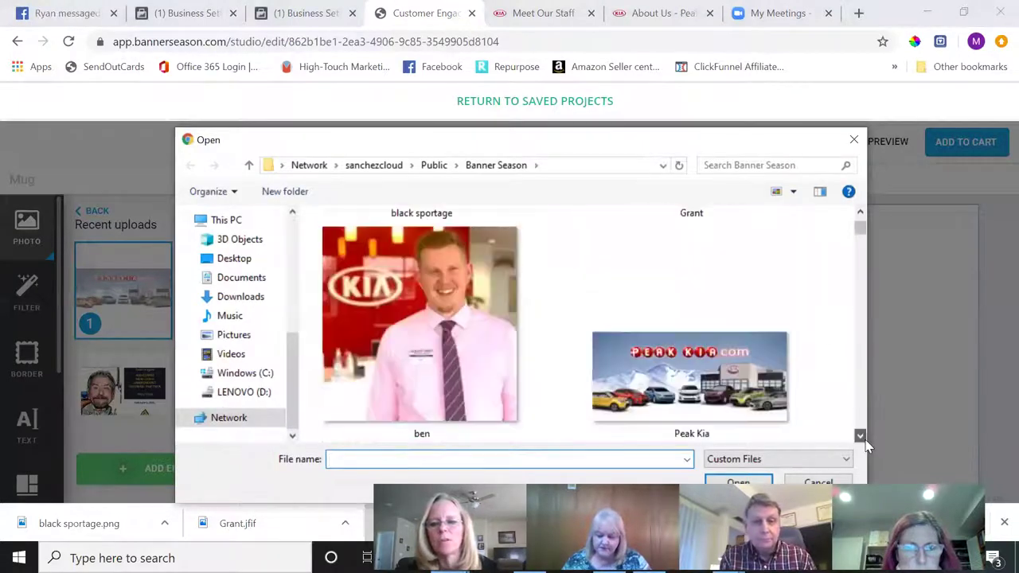
left_click(393, 318)
left_click(738, 483)
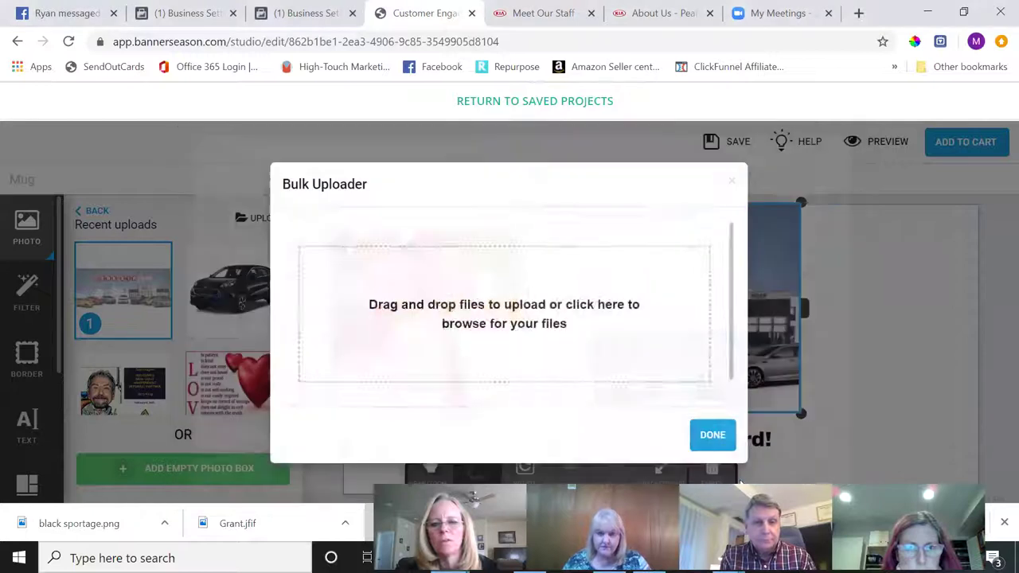
left_click(713, 420)
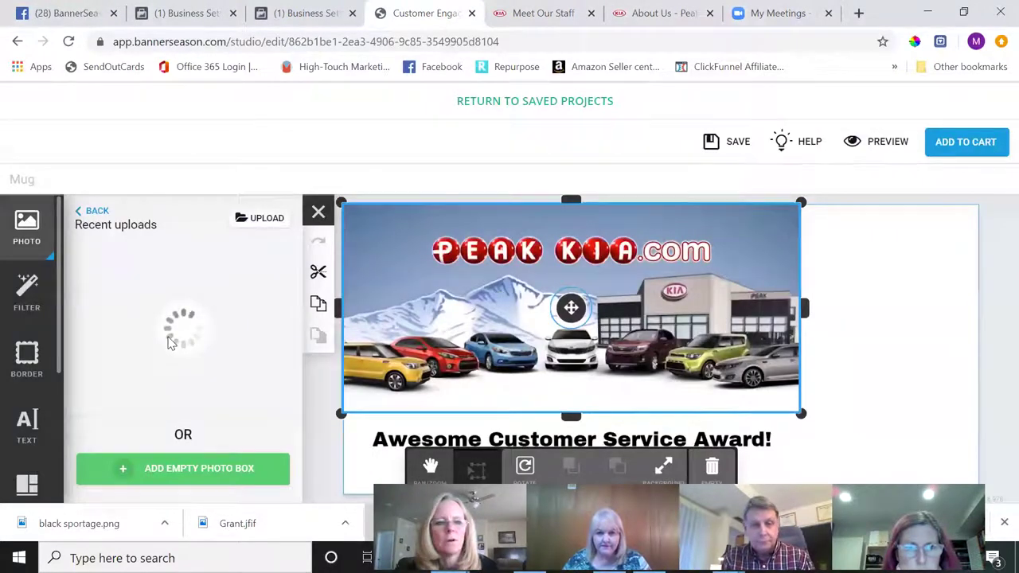
left_click_drag(127, 378, 855, 299)
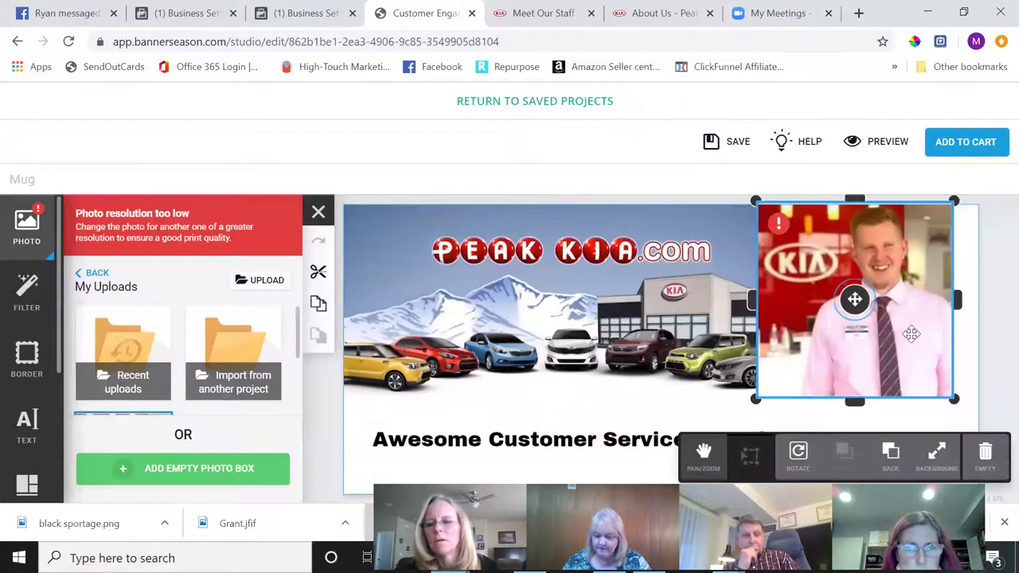
left_click_drag(912, 334, 925, 341)
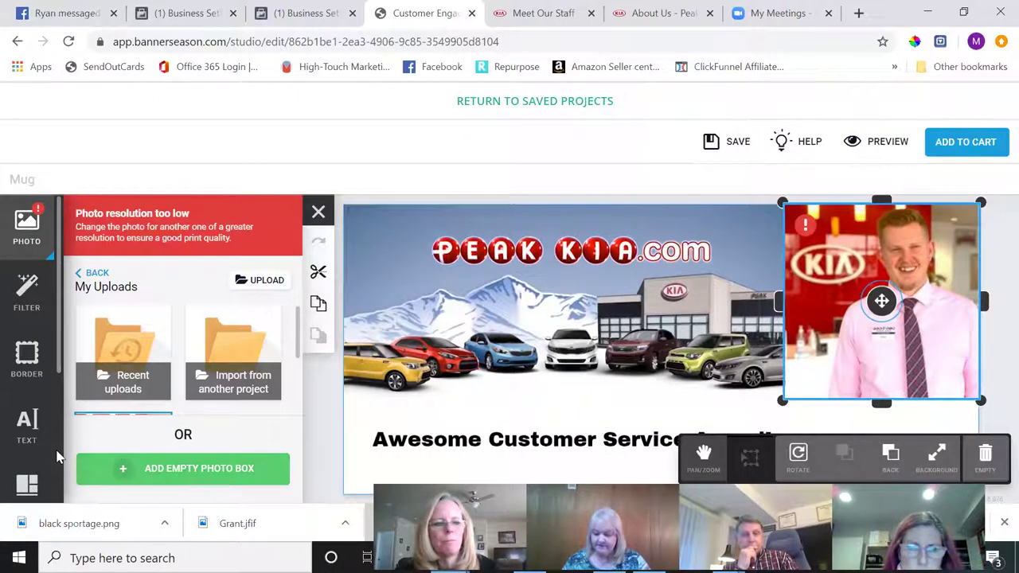
left_click(32, 426)
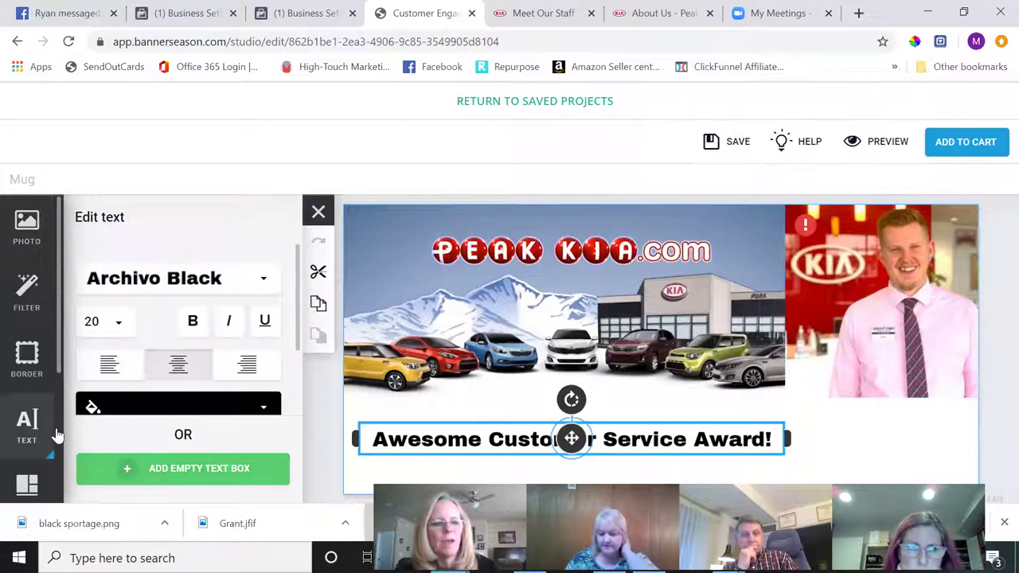
left_click(209, 475)
- Place the employee's name in a text box beside the award caption and preview the mug in 3-D
left_click_drag(784, 354, 947, 412)
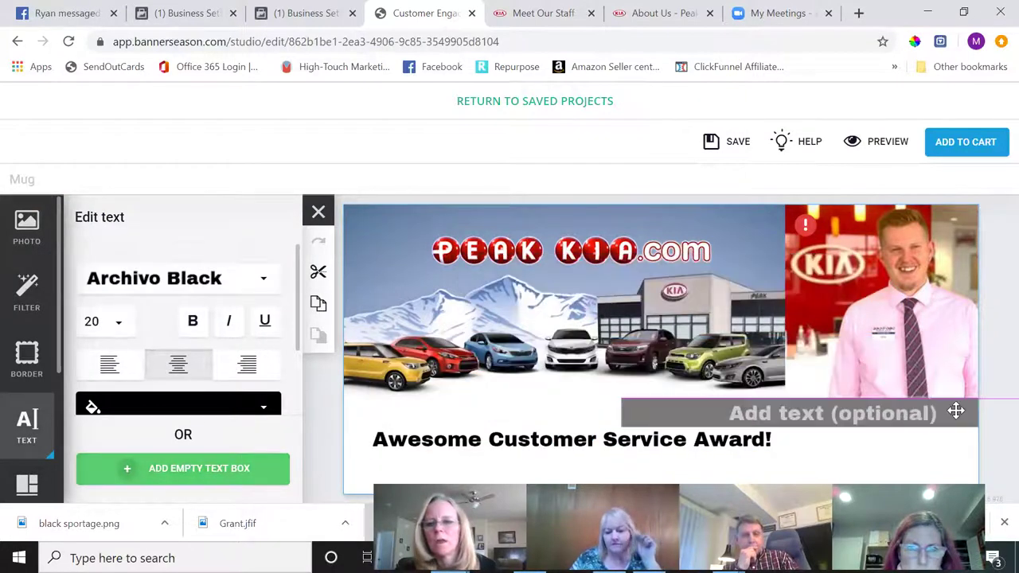
left_click_drag(605, 411, 860, 411)
left_click_drag(871, 412, 845, 433)
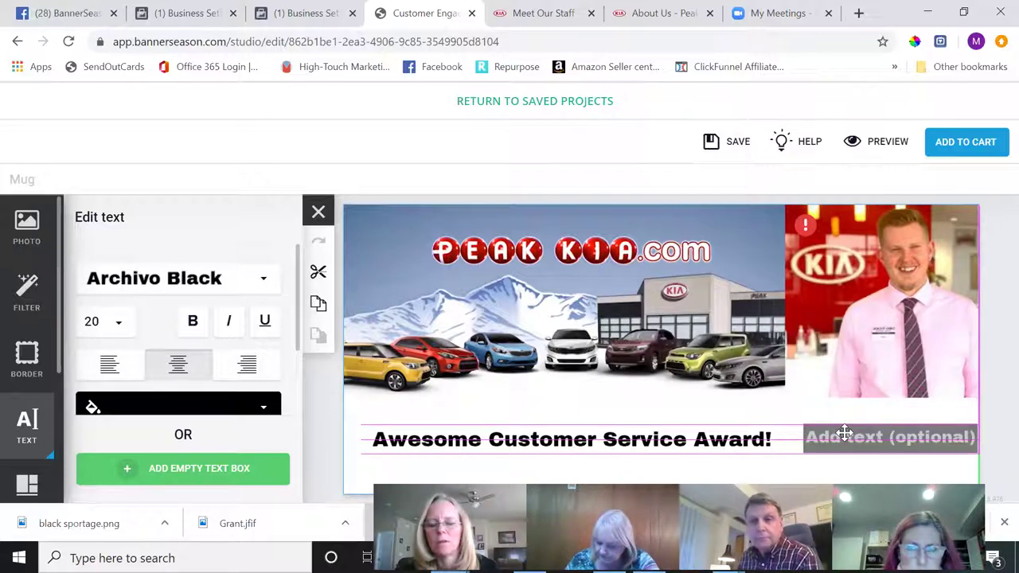
left_click_drag(841, 432, 839, 432)
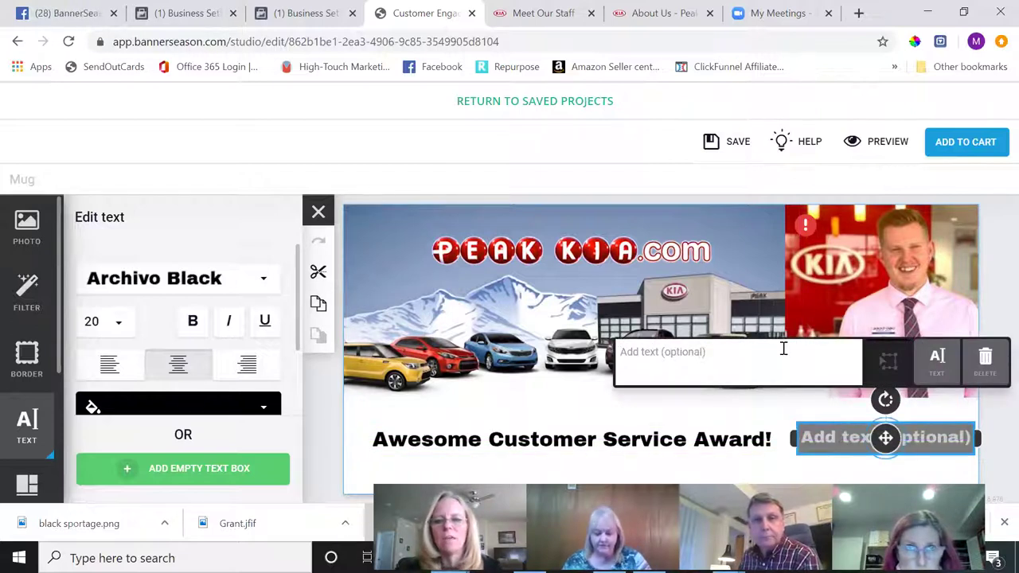
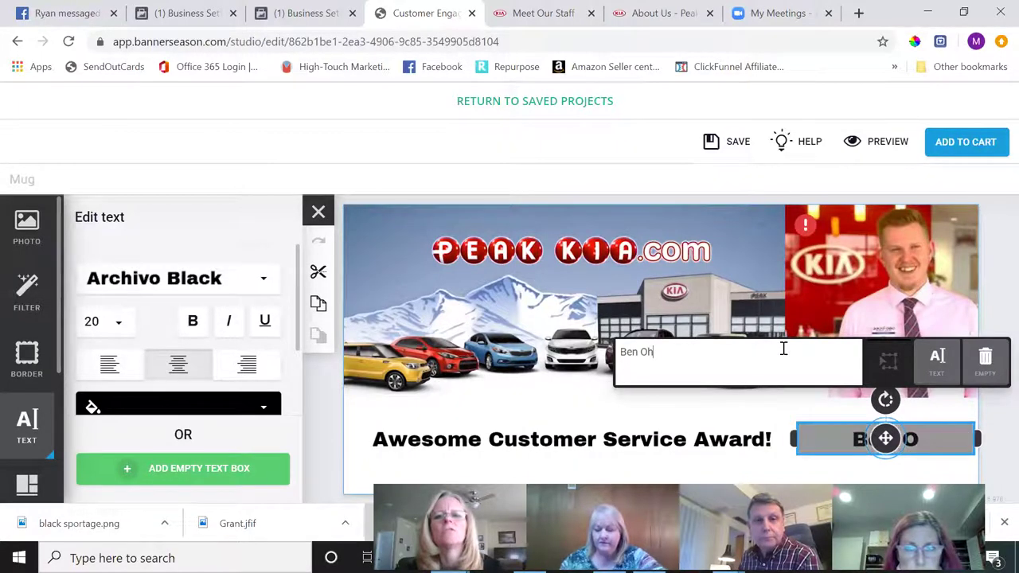
left_click(541, 12)
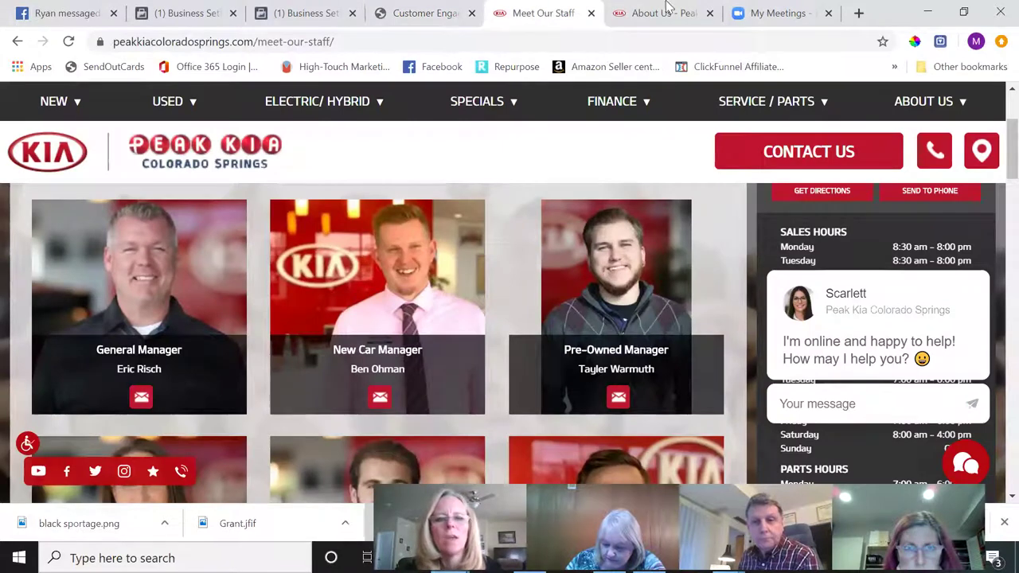
left_click(420, 12)
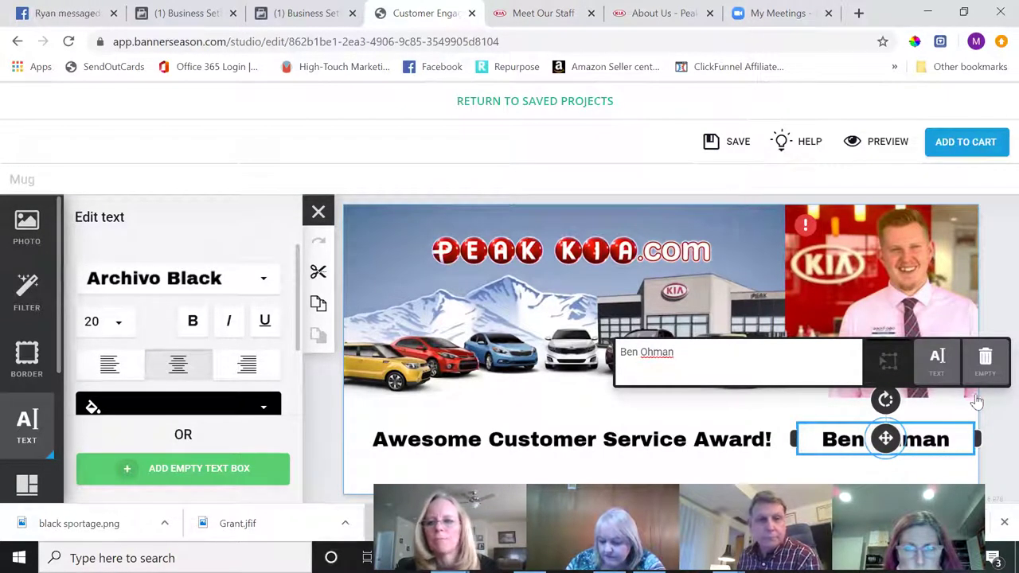
left_click(964, 475)
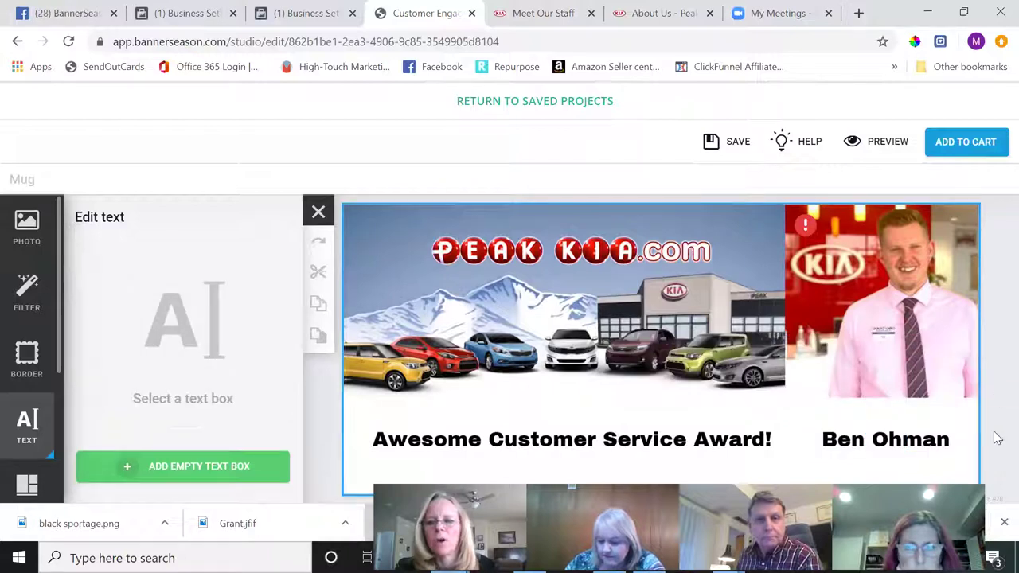
left_click(886, 143)
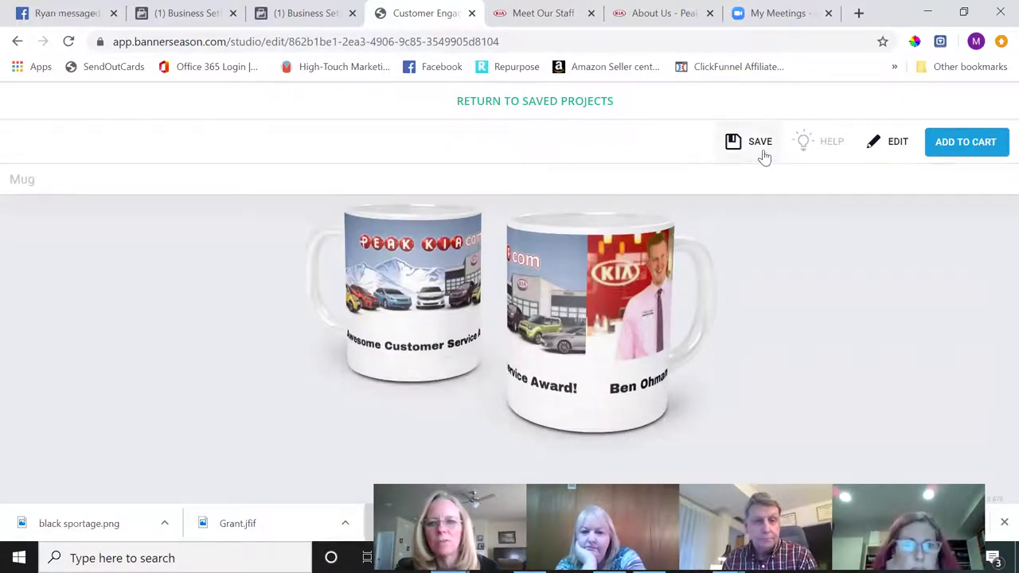
- Lower the Peak Kia banner and the employee photo so they sit level
left_click(896, 143)
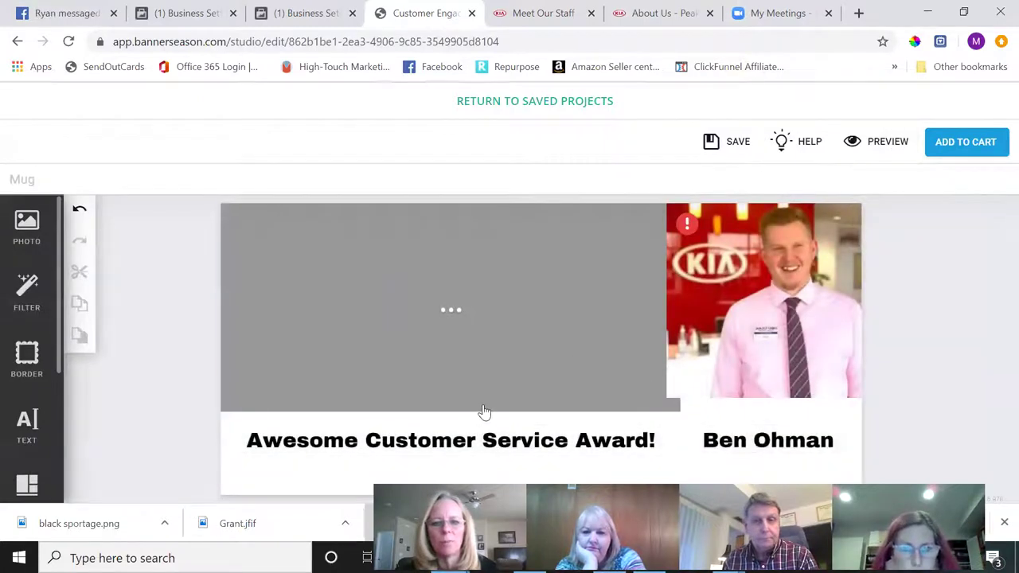
left_click(428, 315)
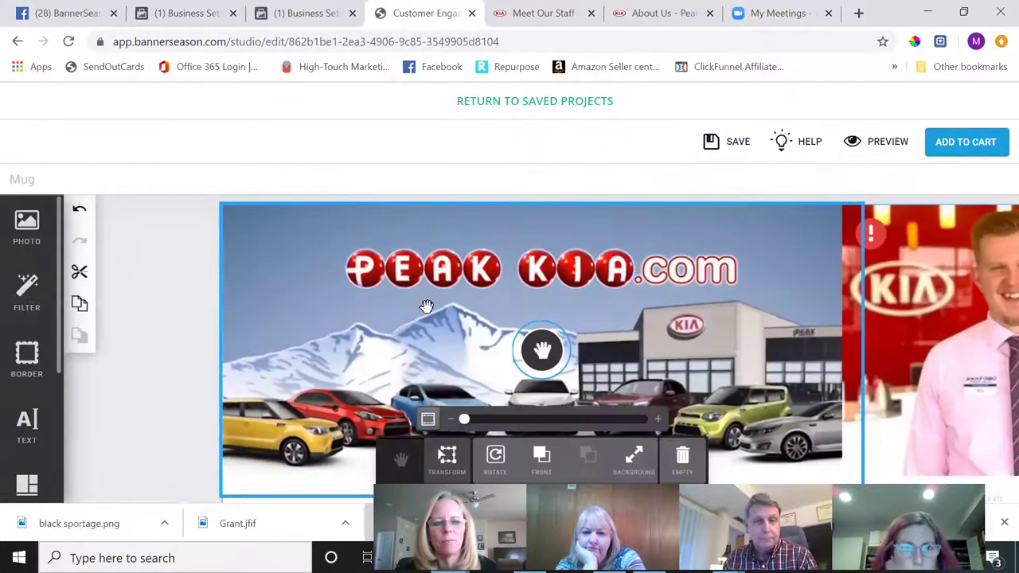
left_click(446, 454)
left_click_drag(509, 305, 509, 328)
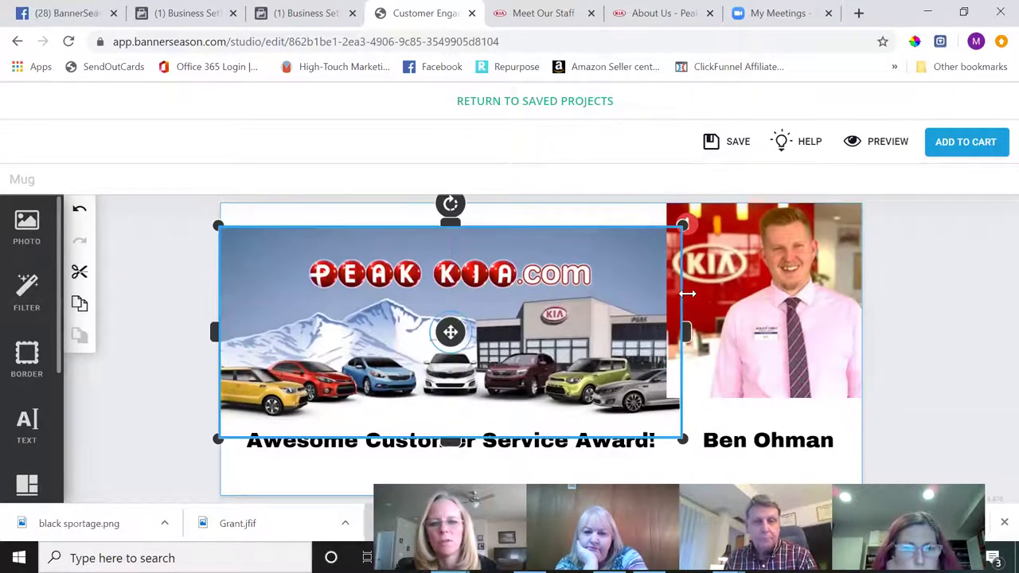
left_click(750, 285)
left_click_drag(750, 285, 752, 302)
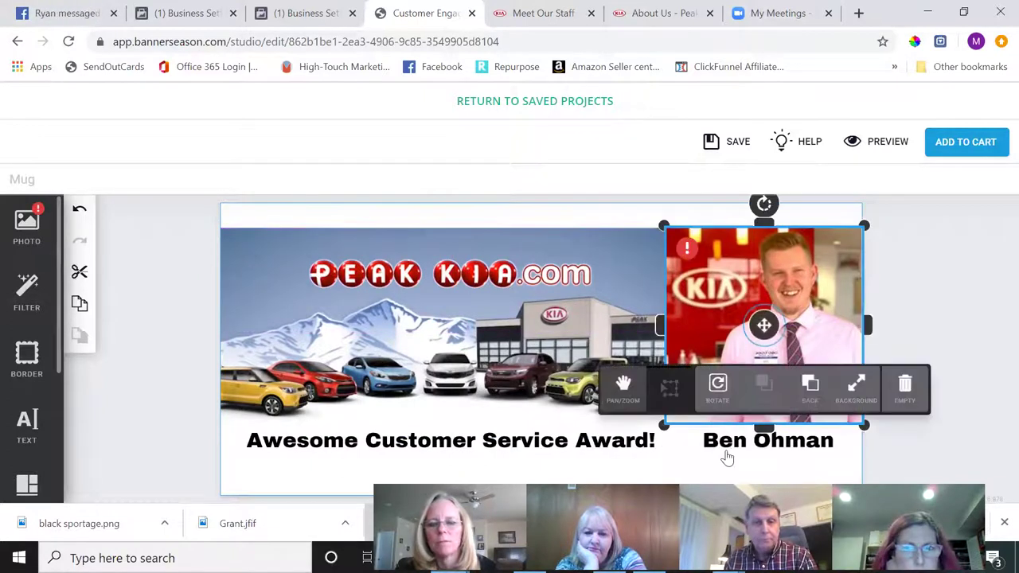
- Lower the name and award caption onto one line beneath them, then preview in 3-D
left_click(727, 444)
left_click_drag(729, 452, 733, 473)
left_click(548, 442)
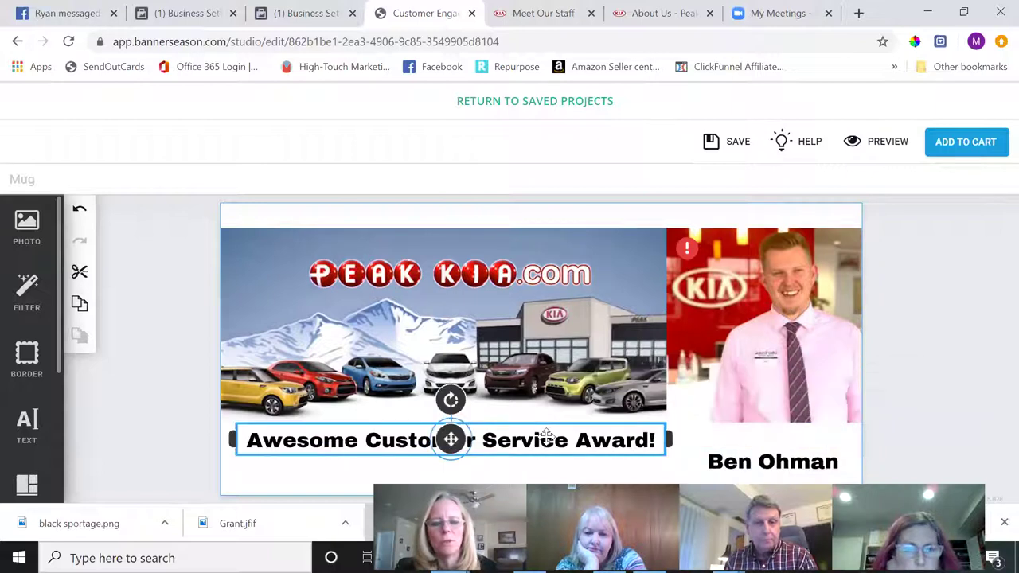
left_click_drag(546, 436, 546, 458)
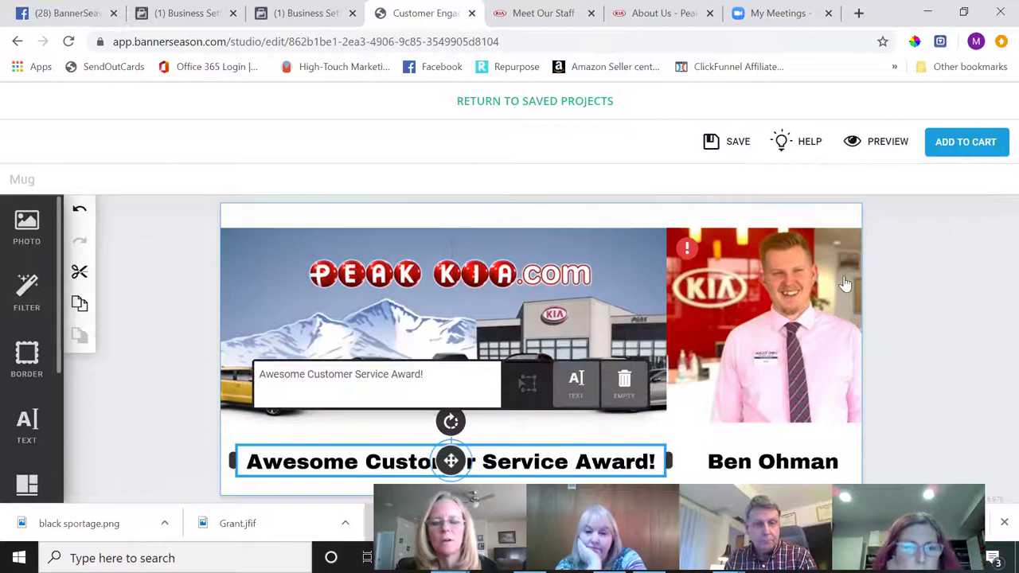
left_click(880, 146)
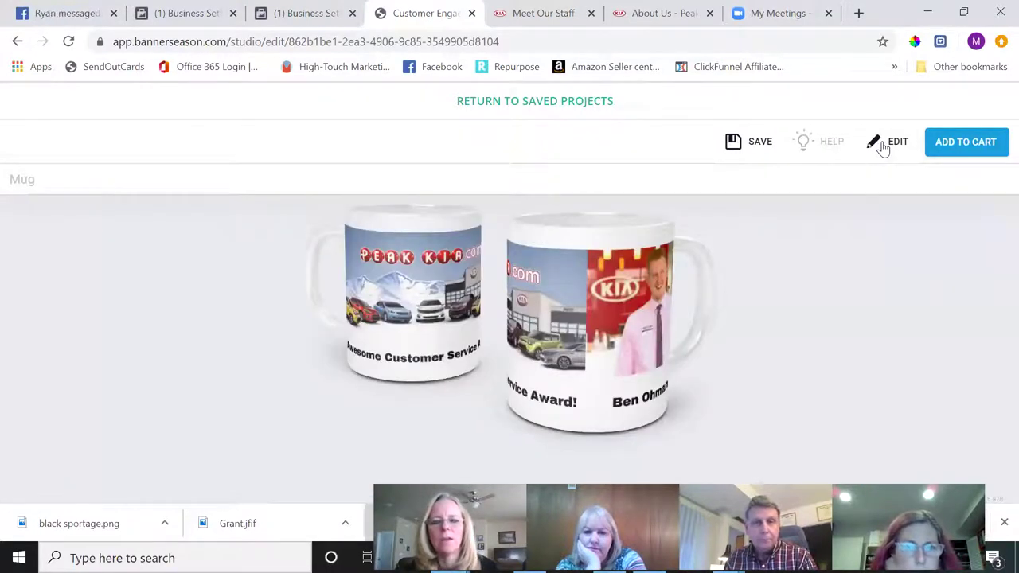
- Add the previewed photo mug to the cart beside the 5x7 greeting card, totalling $11.49
left_click(973, 145)
left_click(548, 434)
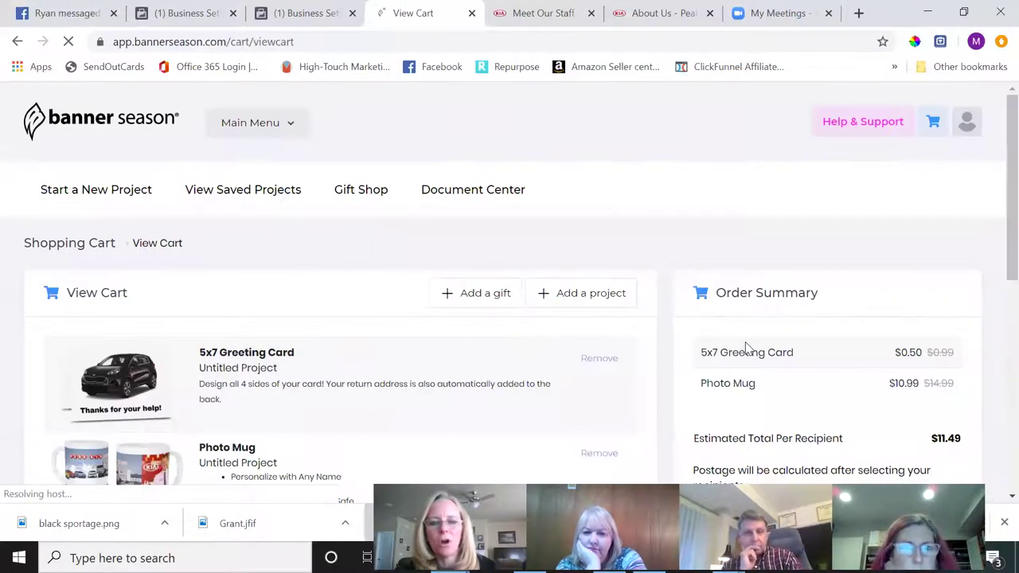
scroll(746, 348, "down", 2)
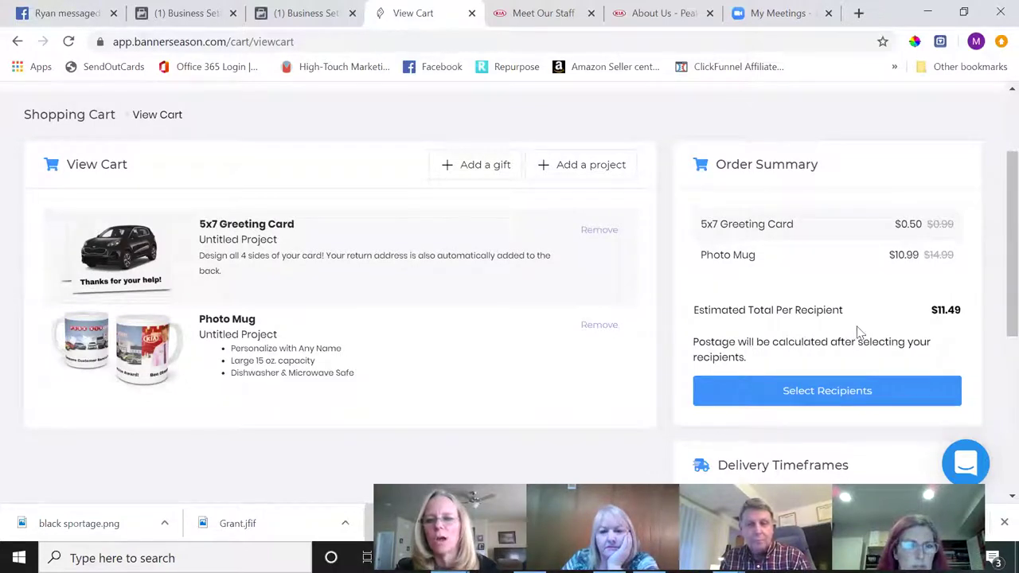
- Start a new recipient contact and enter the recipient's first and last name
left_click(824, 391)
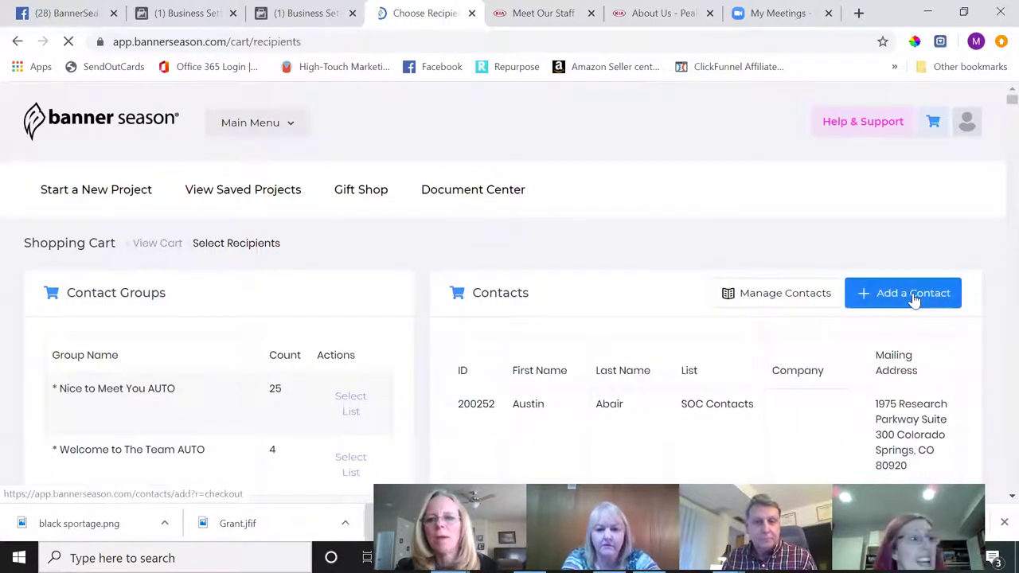
left_click(913, 296)
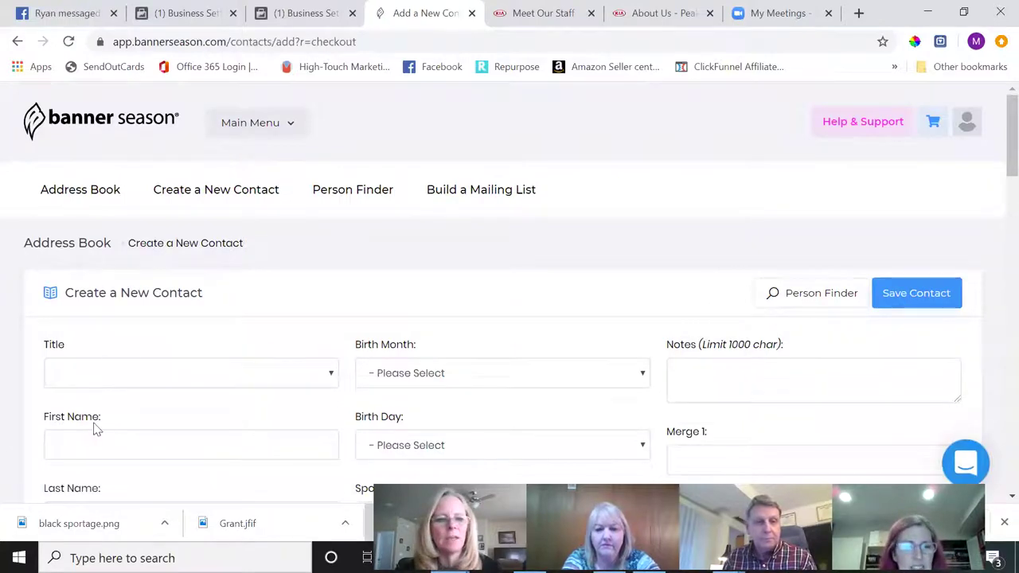
left_click(106, 456)
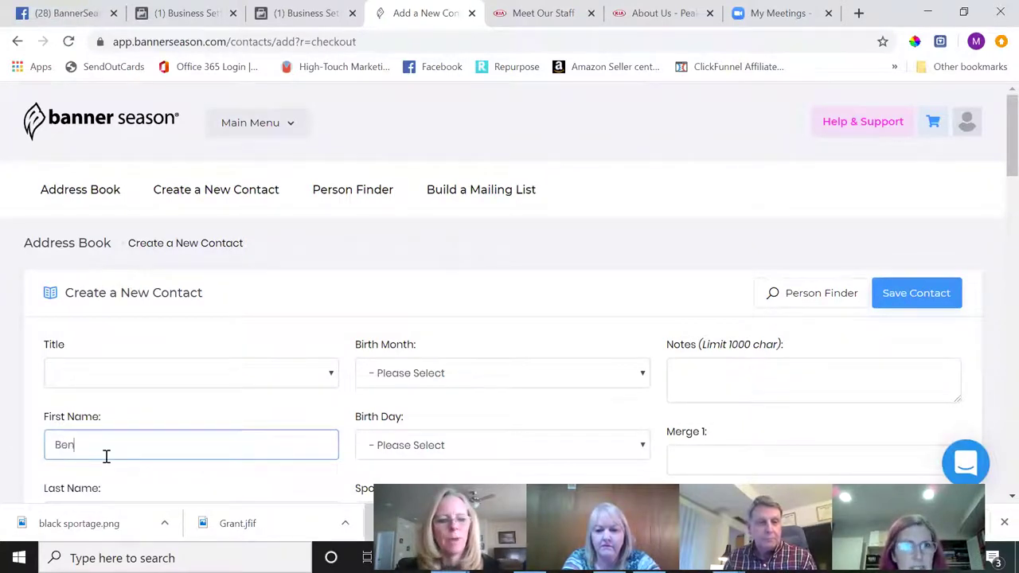
key("Tab")
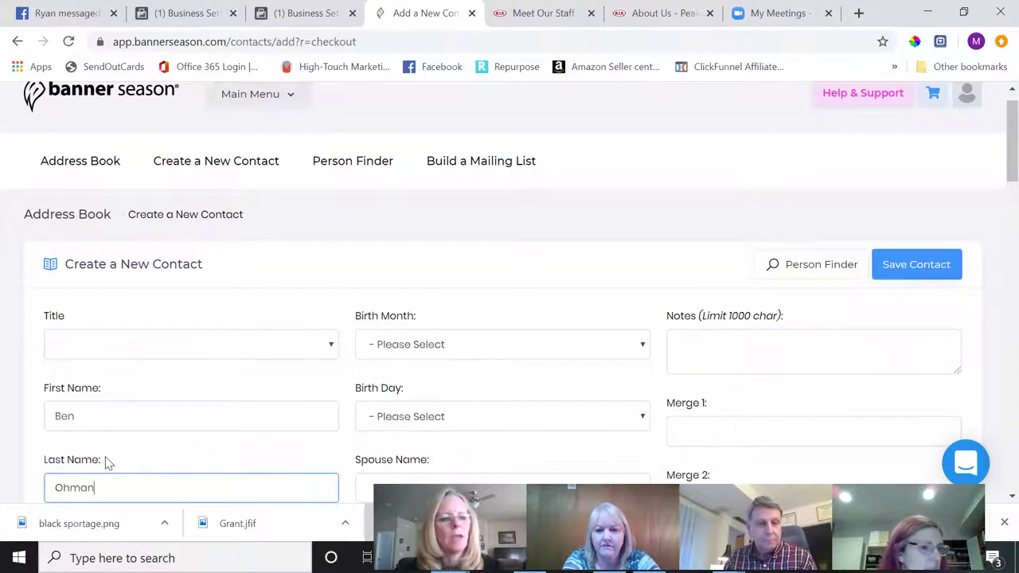
key("Tab")
key("Tab")
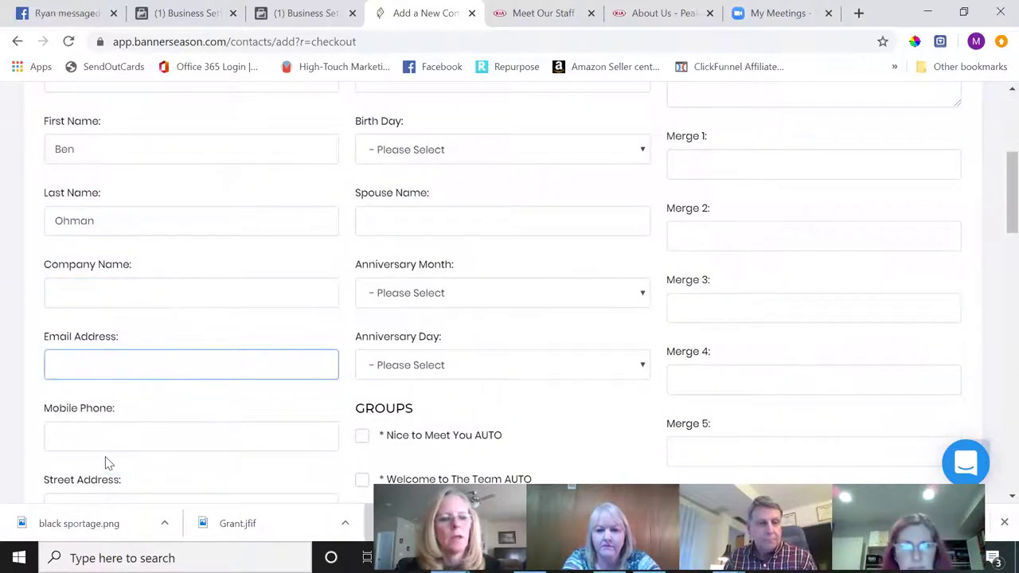
scroll(109, 463, "down", 2)
key("Tab")
key("Tab")
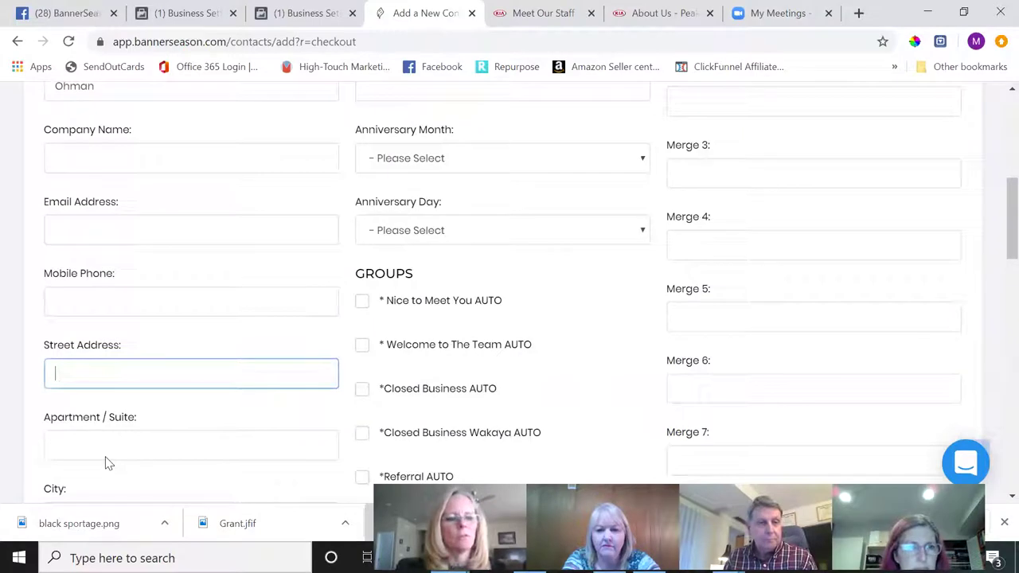
- Copy the dealership's street address from the Peak Kia Contact Us page
left_click(546, 14)
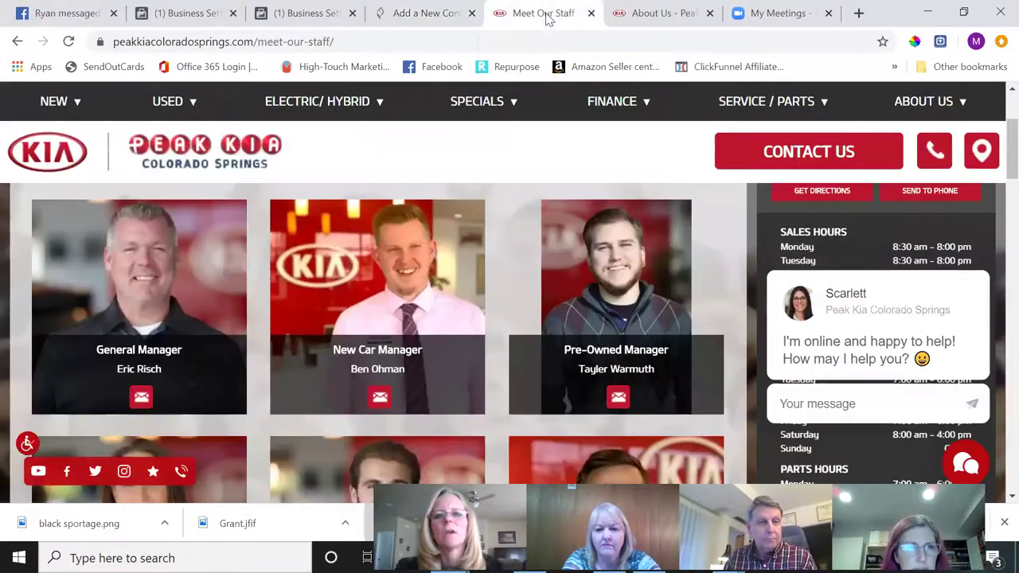
left_click(660, 13)
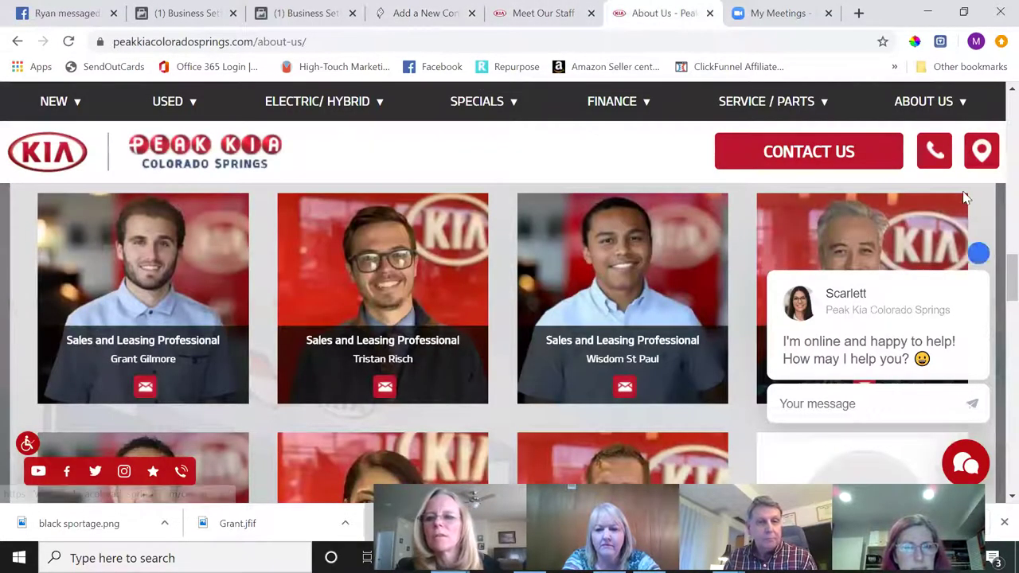
mouse_move(950, 107)
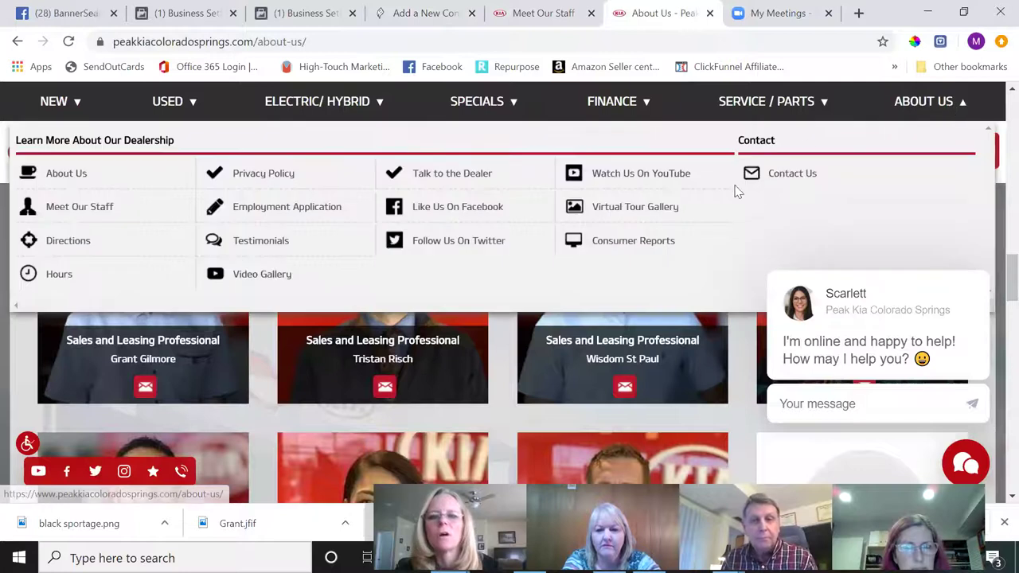
left_click(782, 175)
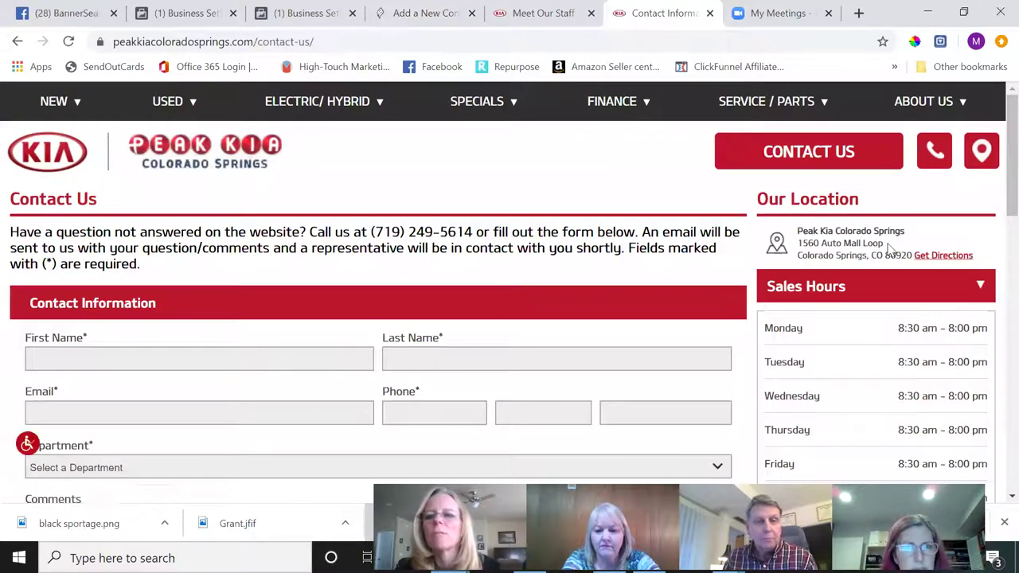
left_click_drag(886, 245, 797, 248)
key("ctrl+c")
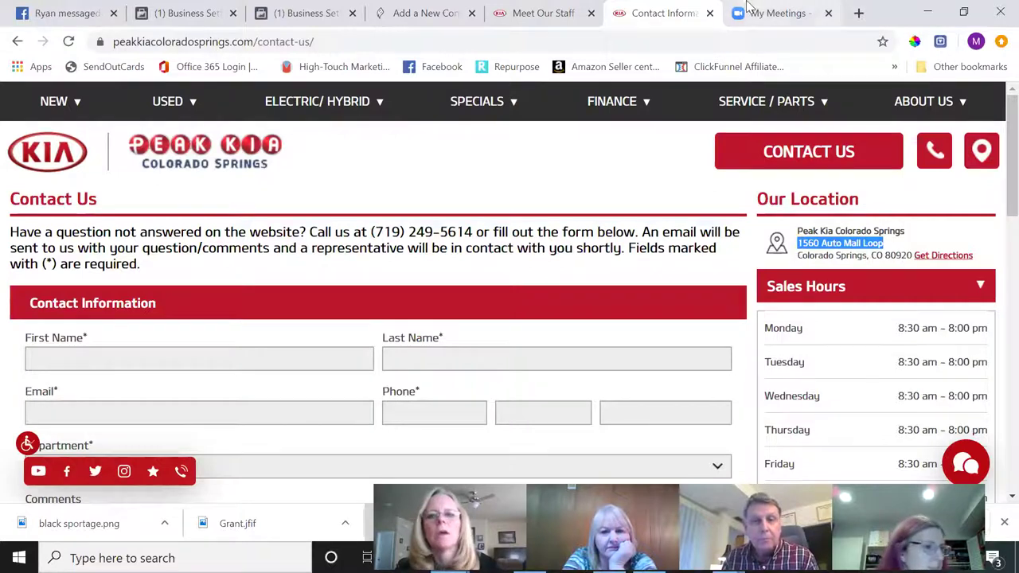
left_click(425, 13)
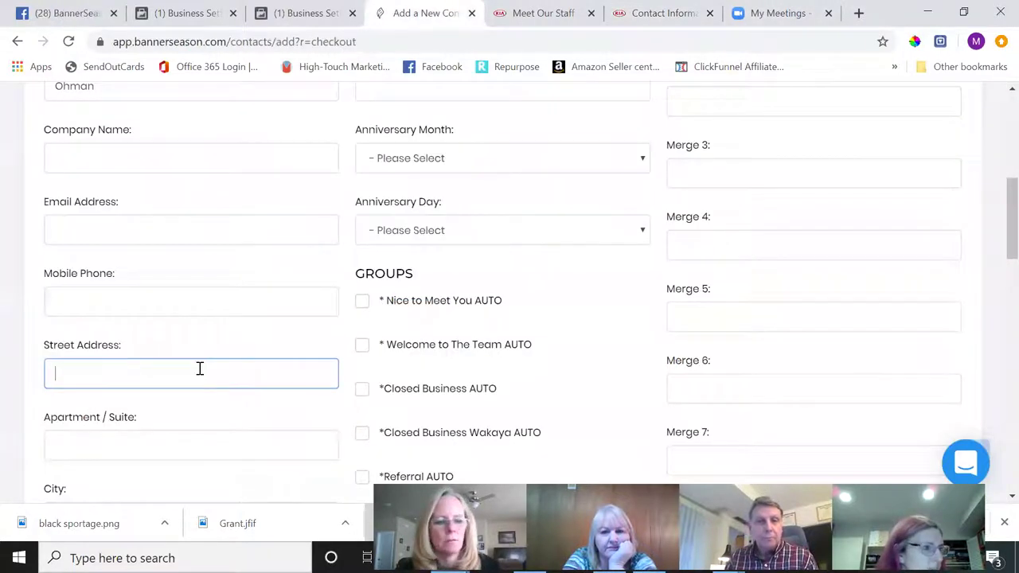
- Fill in the dealership's full address from the pasted street and save the contact
key("ctrl+v")
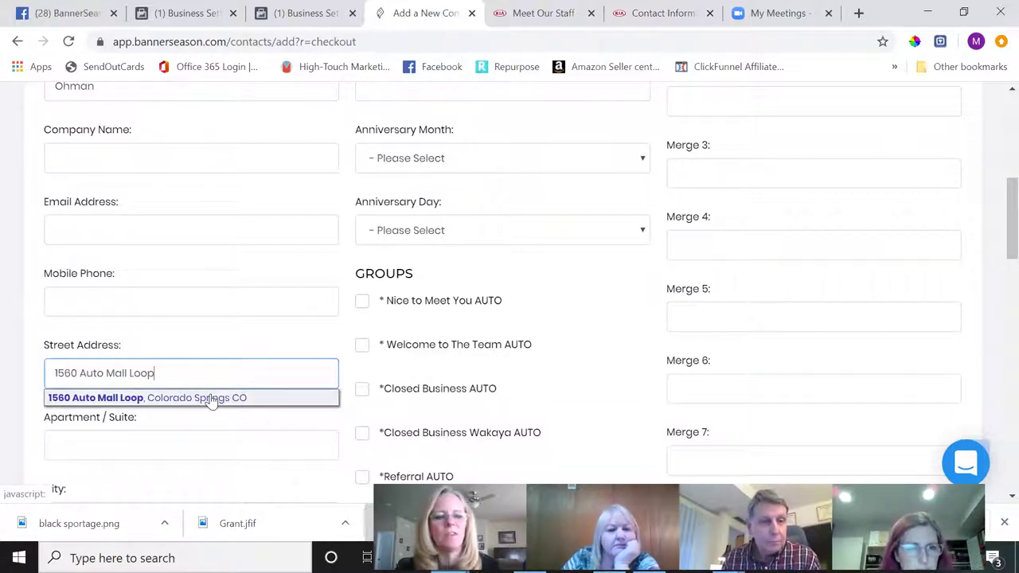
left_click(211, 401)
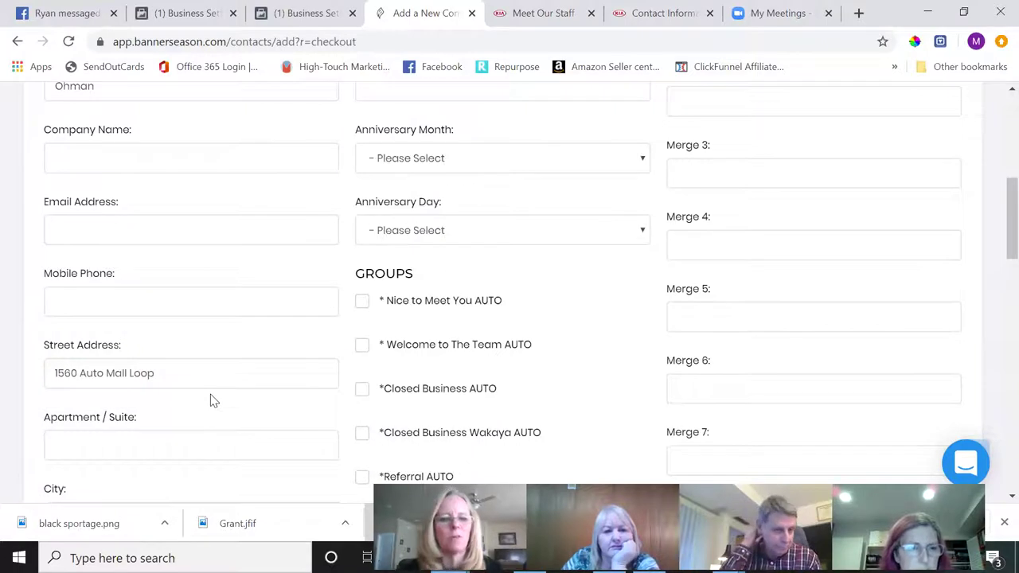
scroll(211, 400, "down", 5)
scroll(211, 400, "down", 1)
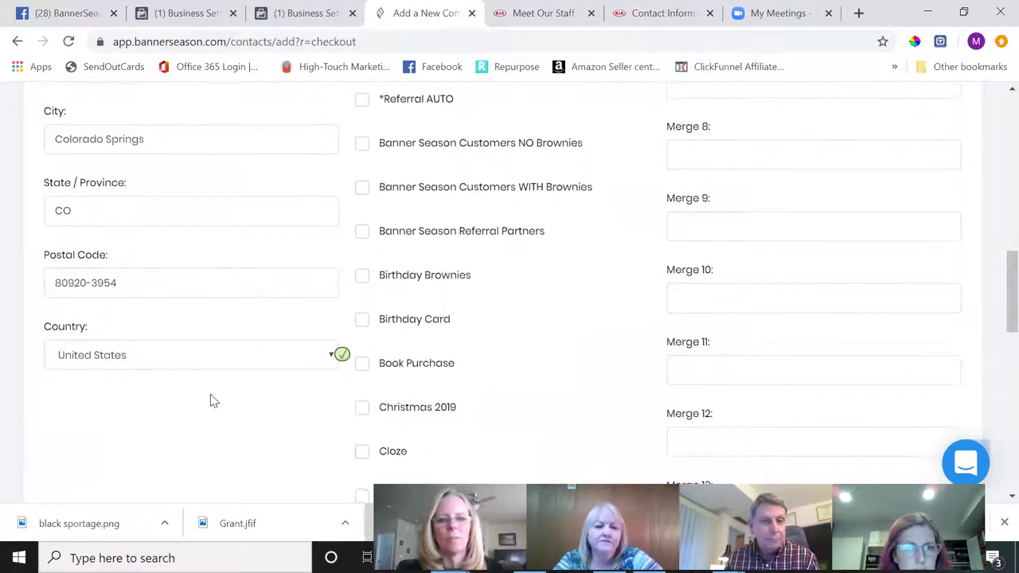
scroll(211, 400, "down", 1)
scroll(211, 401, "up", 2)
scroll(211, 400, "up", 8)
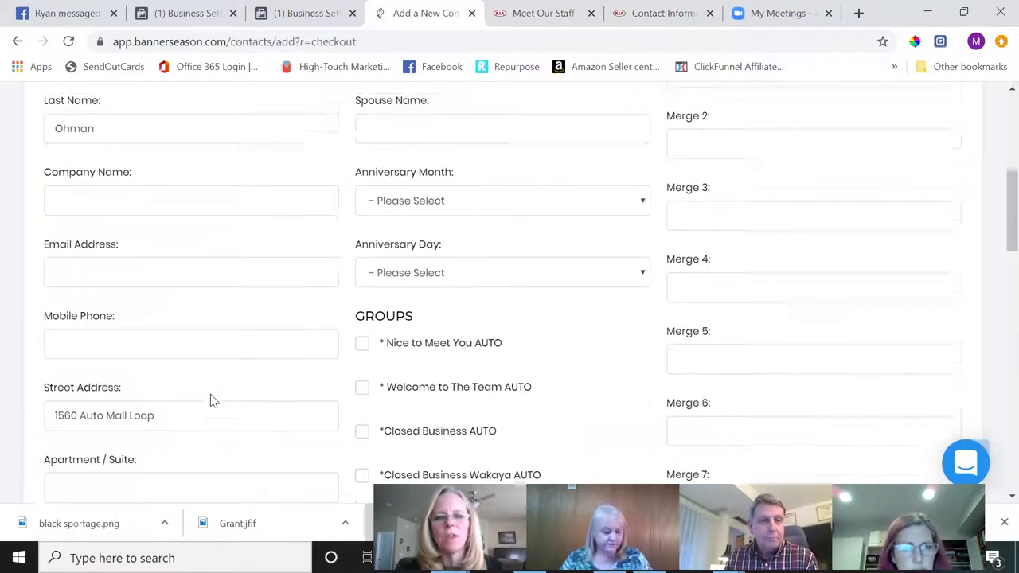
key("Return")
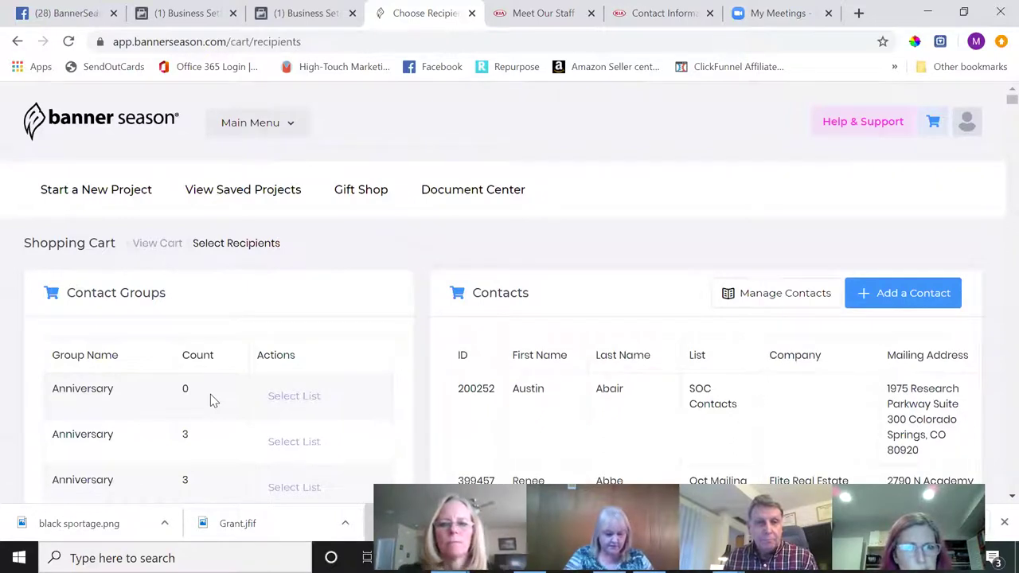
- Search contacts by first name, select the new contact as sole recipient, and proceed to checkout
scroll(212, 400, "down", 2)
scroll(211, 401, "down", 5)
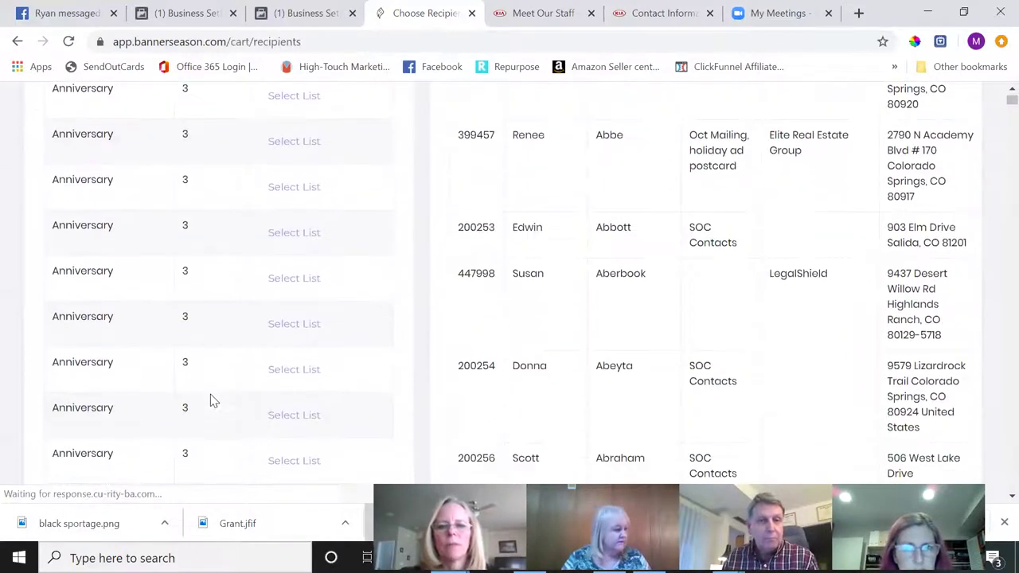
scroll(210, 401, "up", 3)
scroll(210, 401, "up", 3)
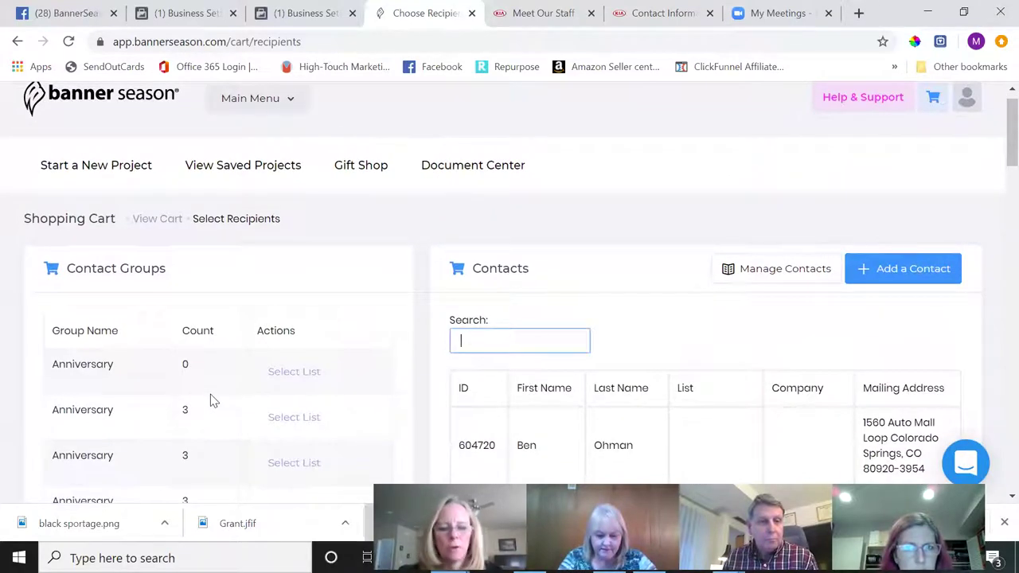
type("Ben")
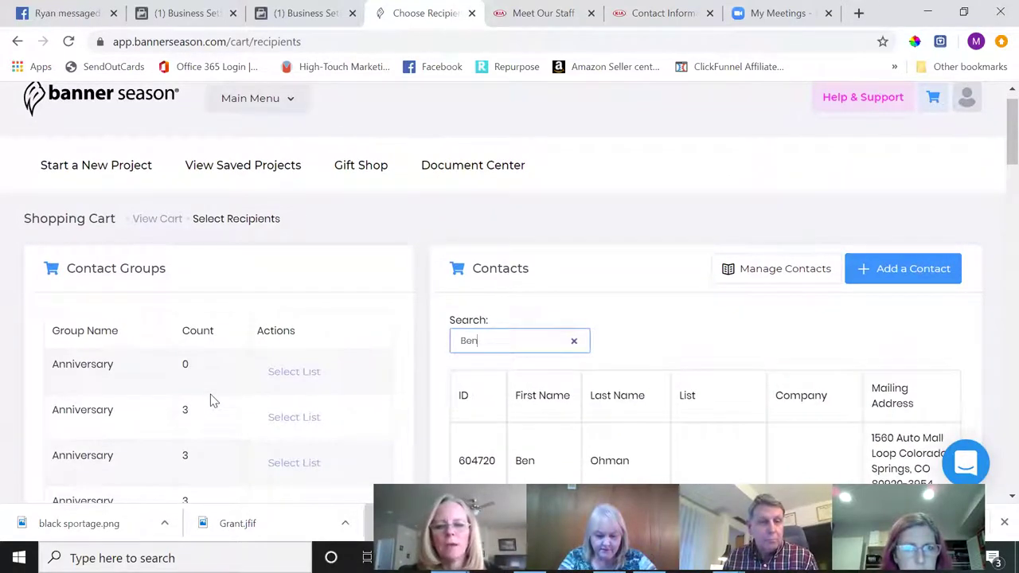
scroll(210, 400, "down", 2)
key("Tab")
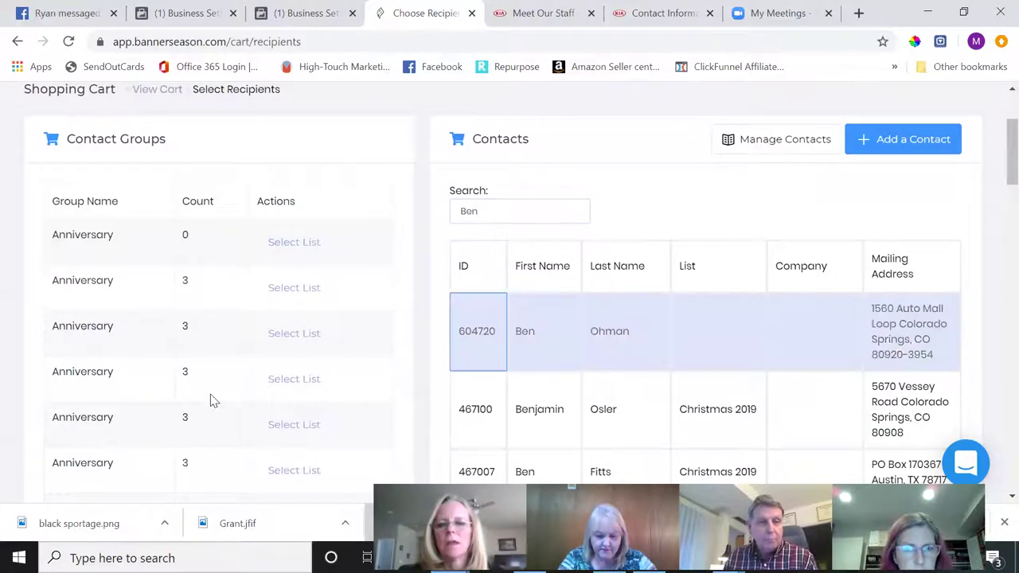
scroll(210, 400, "down", 10)
scroll(210, 395, "down", 12)
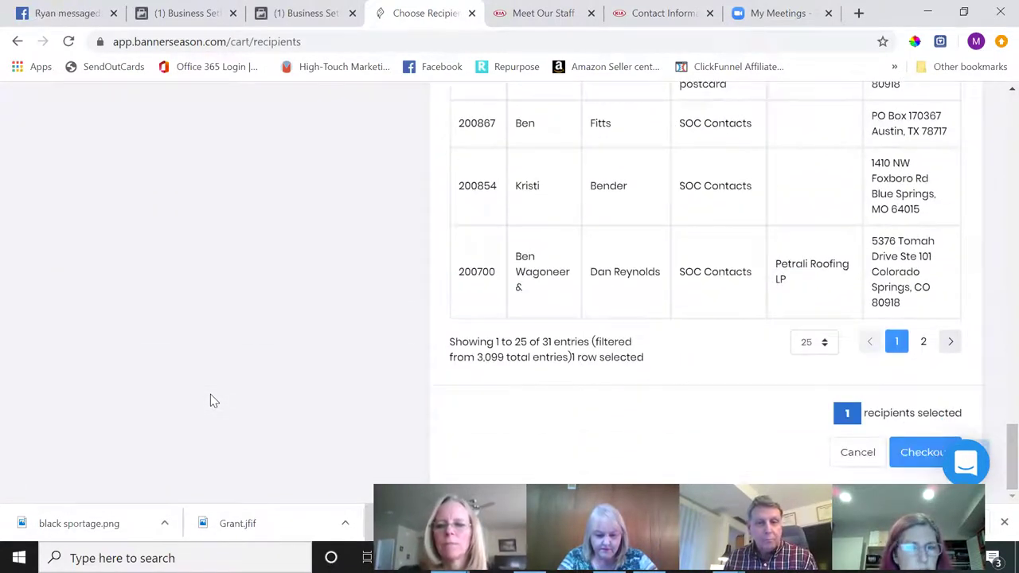
key("Return")
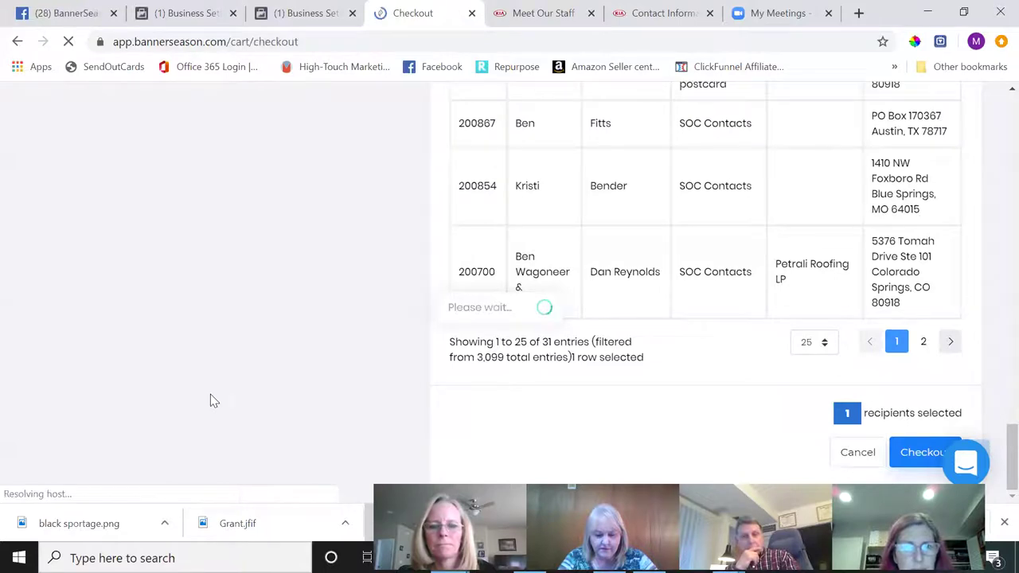
- Review the checkout: card and mug, $8.13 postage, $19.62 grand total
scroll(213, 400, "down", 1)
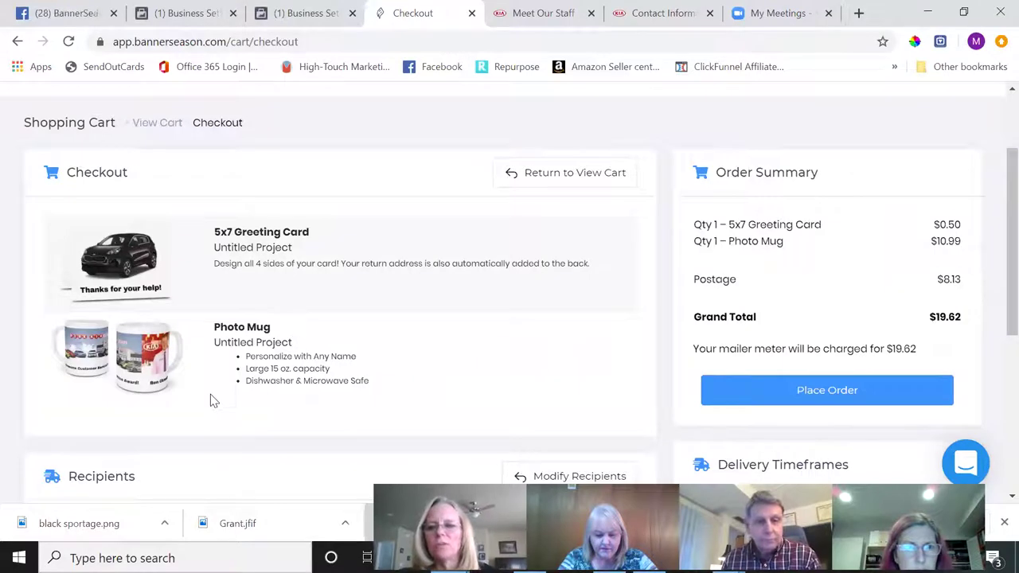
scroll(213, 401, "down", 1)
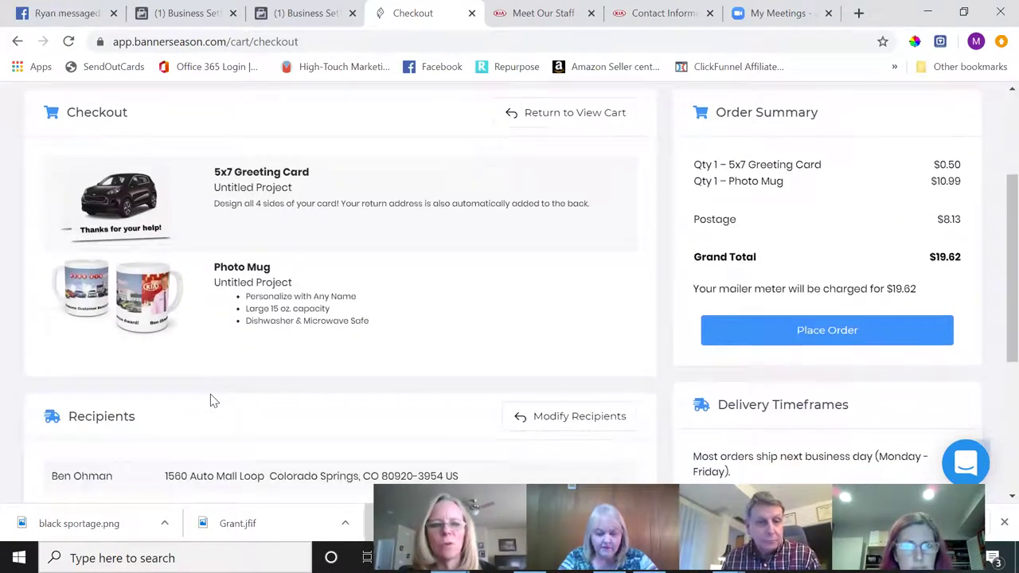
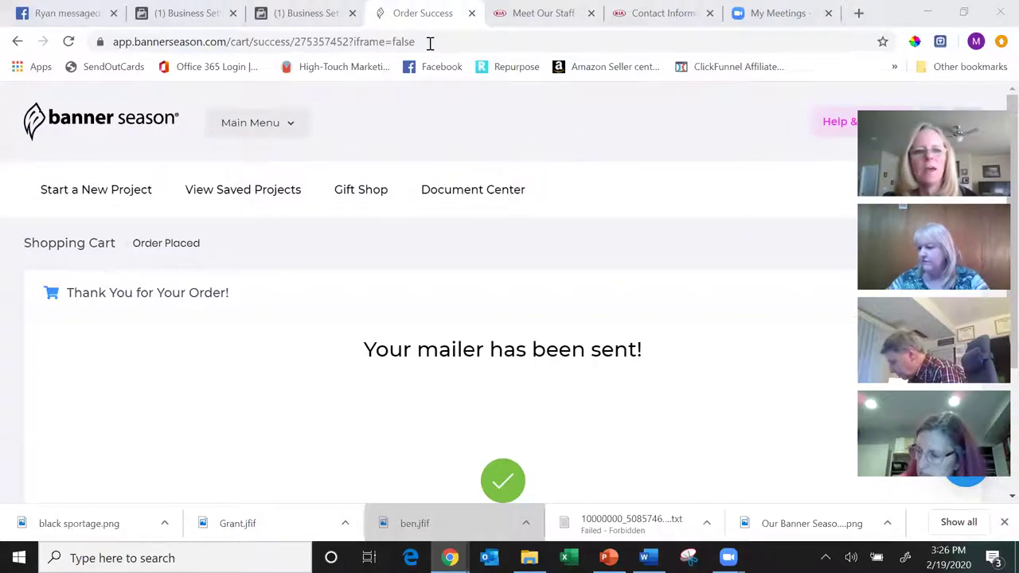
- Open My Profile from the avatar menu and scroll through the contact and return address details
left_click(275, 130)
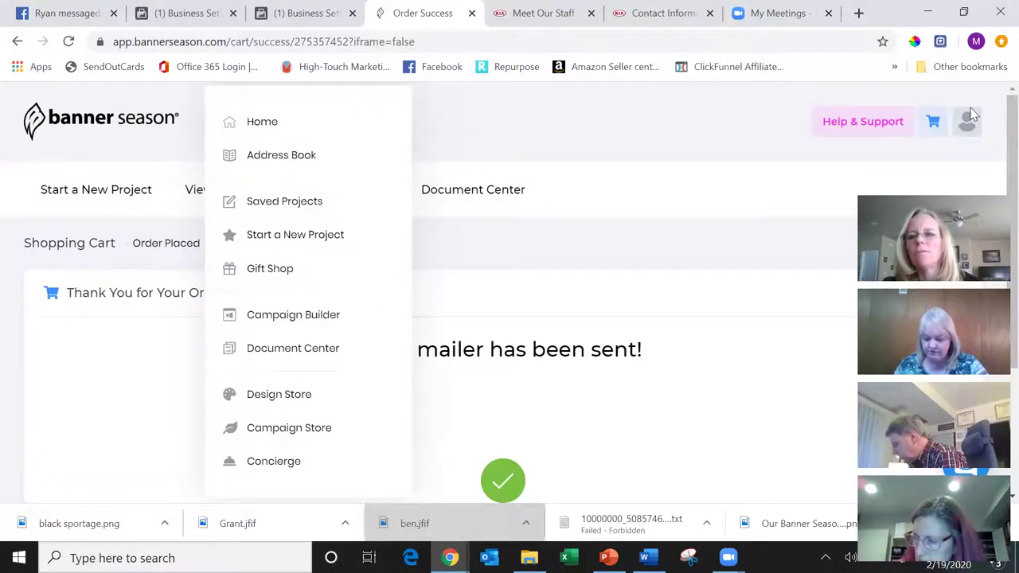
left_click(969, 119)
left_click(791, 199)
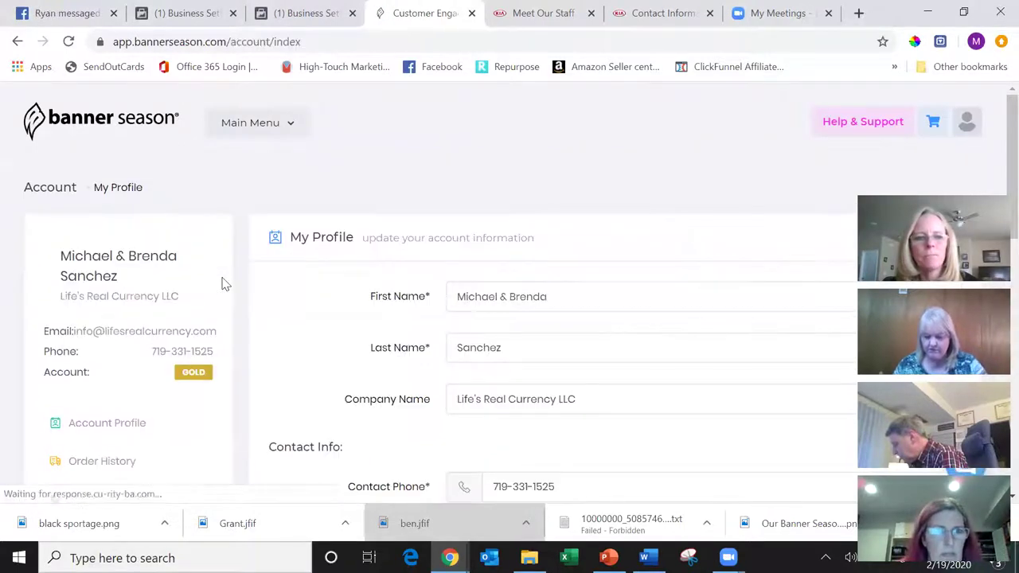
scroll(223, 284, "down", 1)
scroll(223, 284, "down", 2)
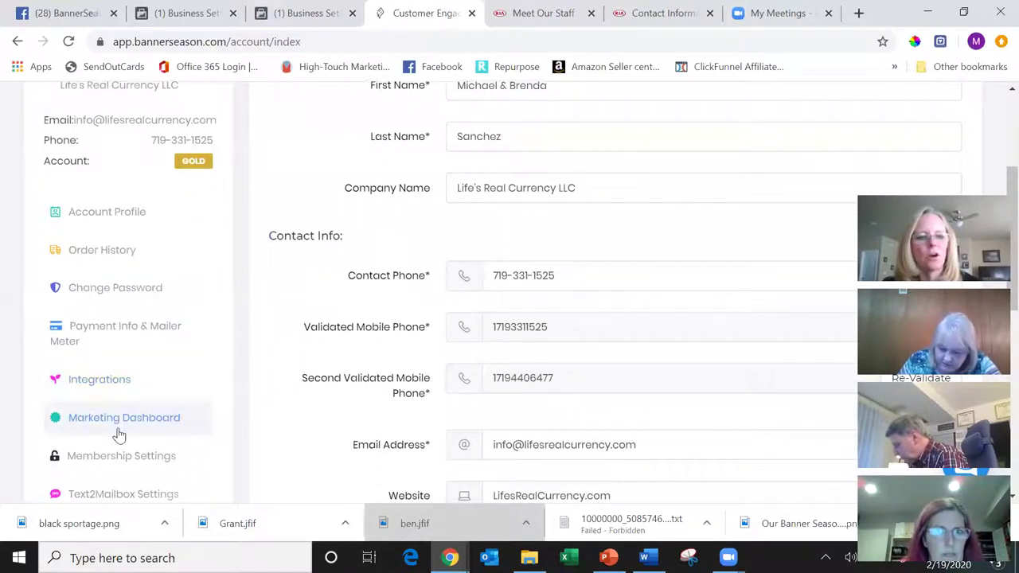
scroll(176, 392, "down", 1)
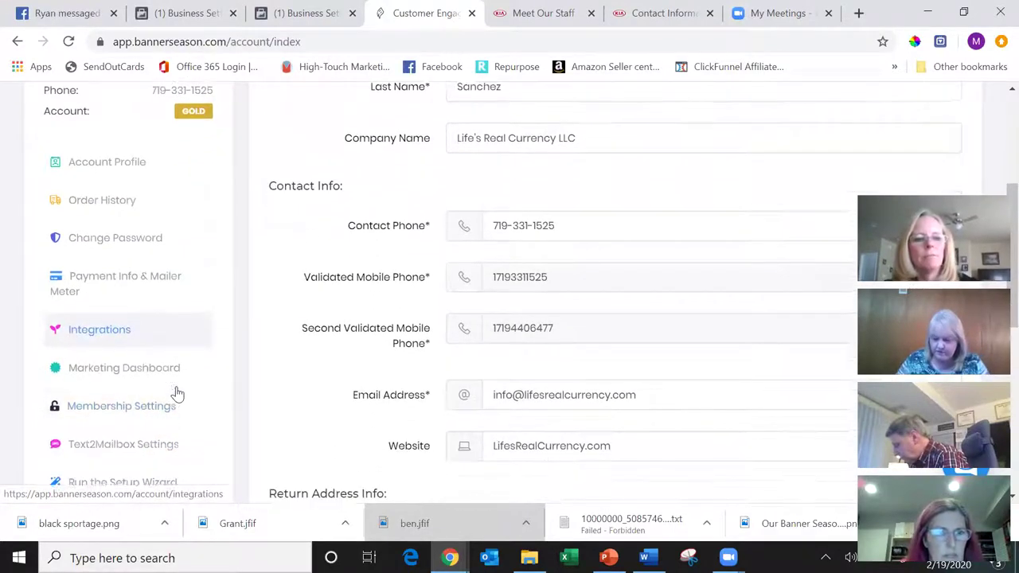
scroll(176, 393, "down", 1)
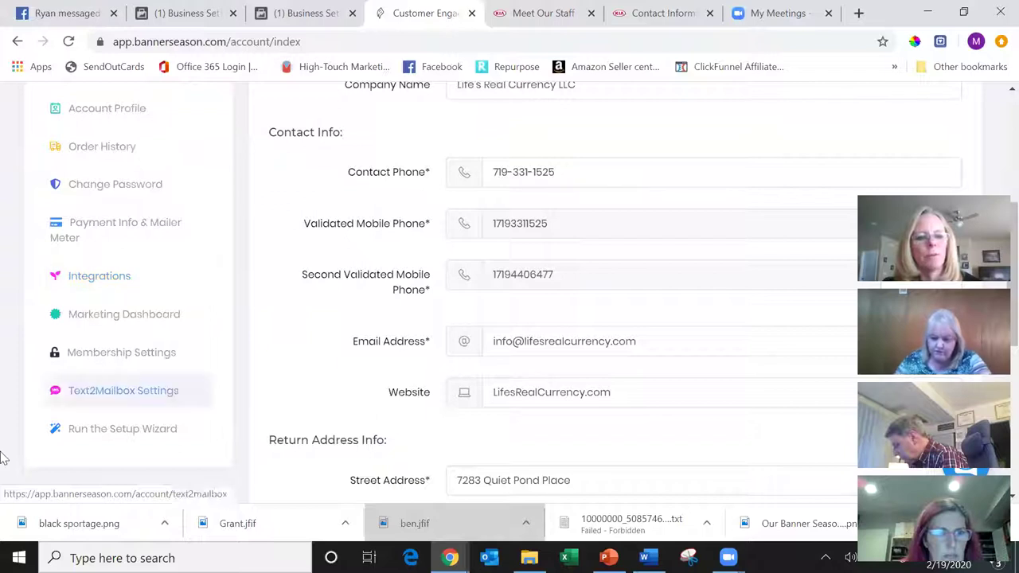
- Open Text2Mailbox Settings from the account sidebar
left_click(124, 396)
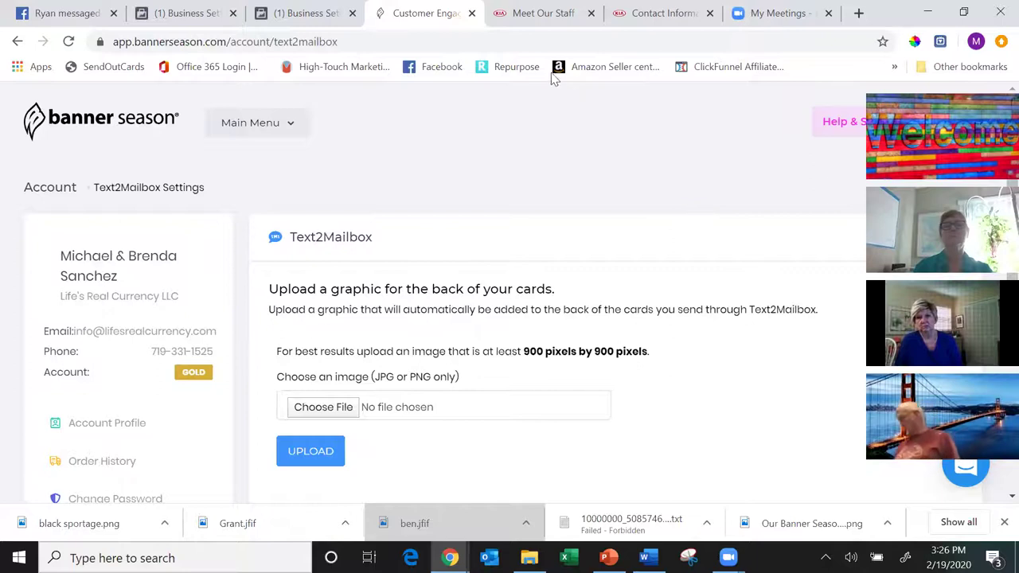
- Load canva.com in a new tab and show All your designs
left_click(858, 14)
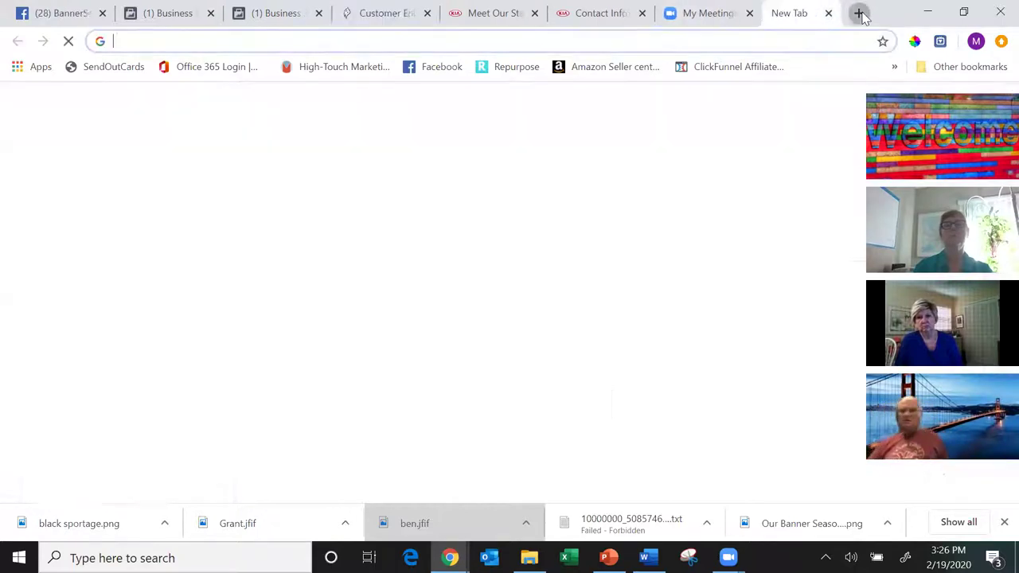
type("canv")
key("Return")
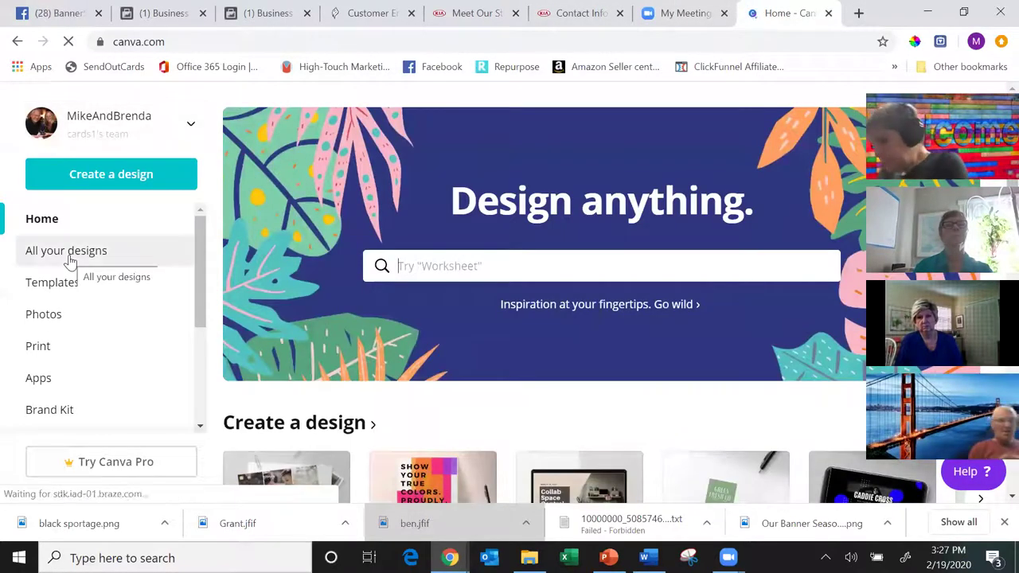
left_click(72, 263)
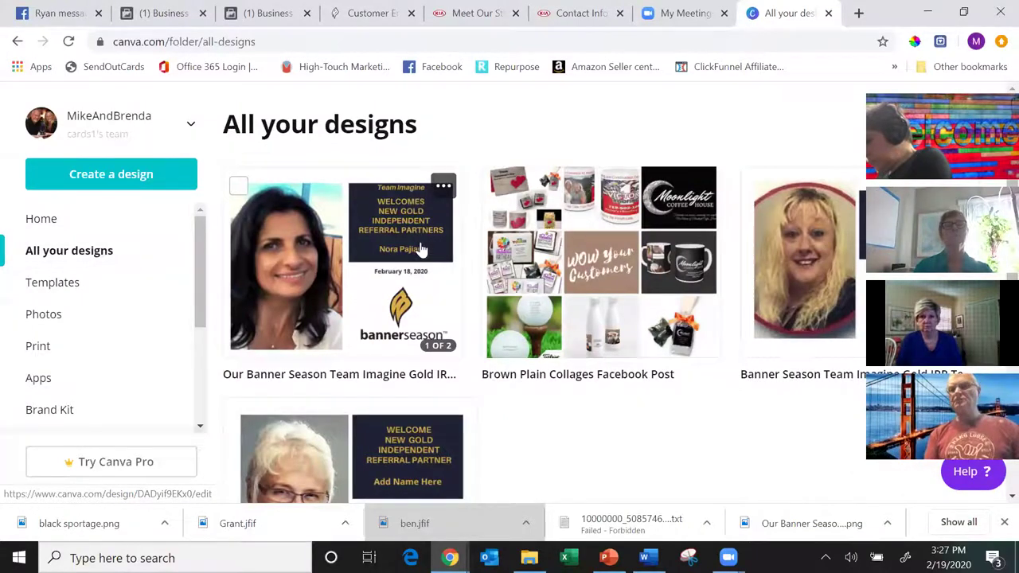
mouse_move(358, 271)
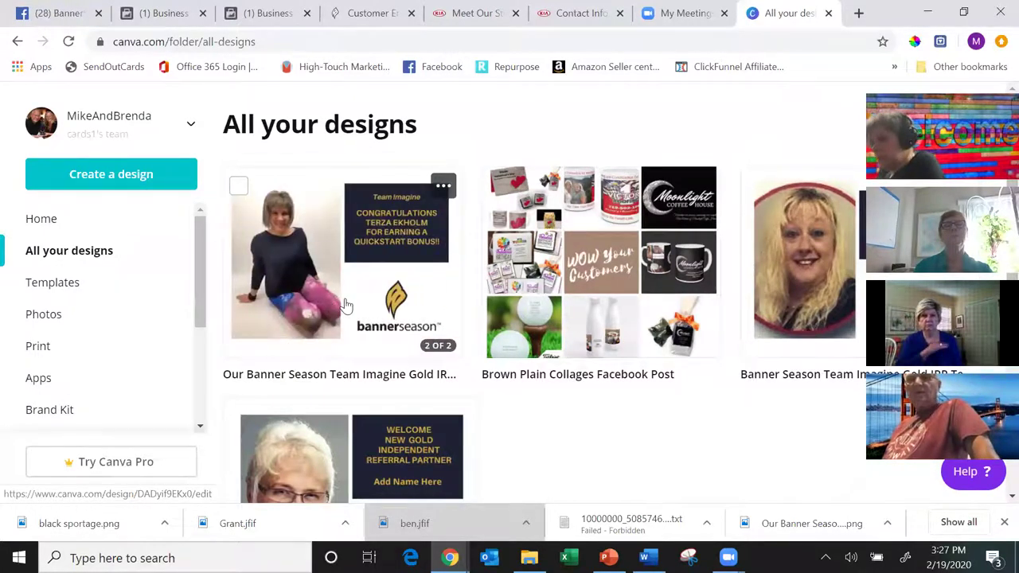
- Return to the Banner Season tab and go to Saved Projects through Main Menu
left_click(365, 11)
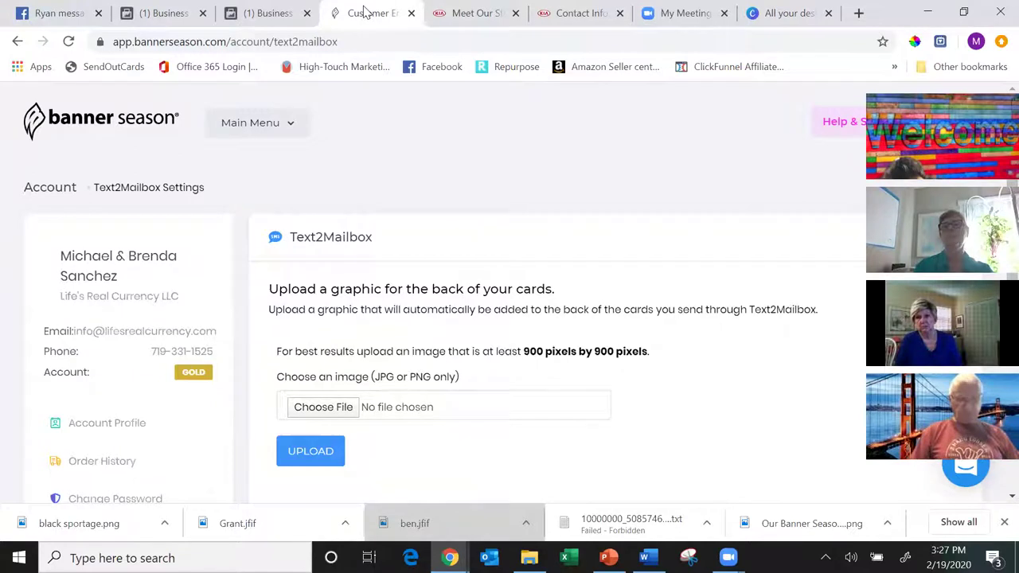
left_click(297, 131)
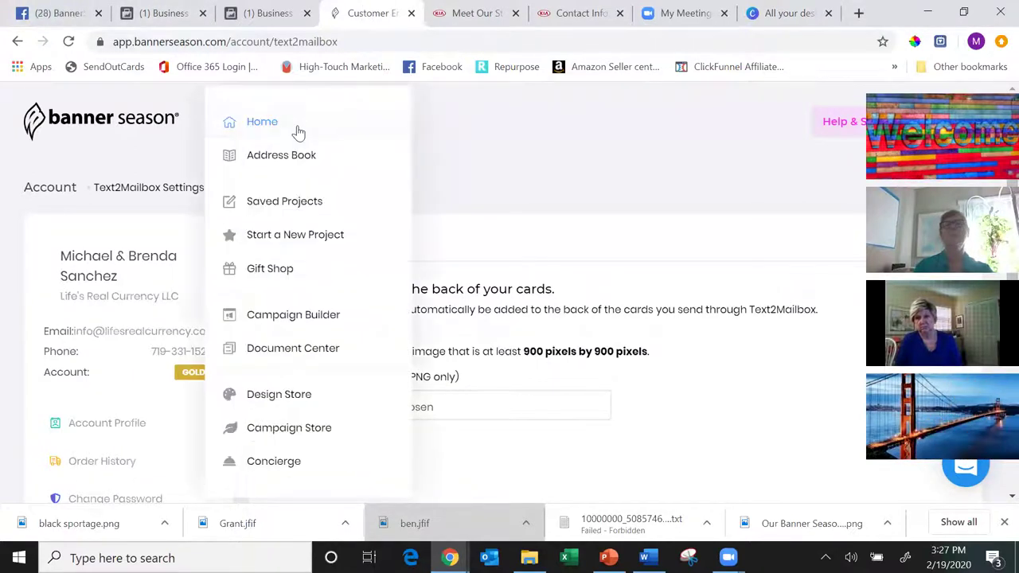
left_click(294, 208)
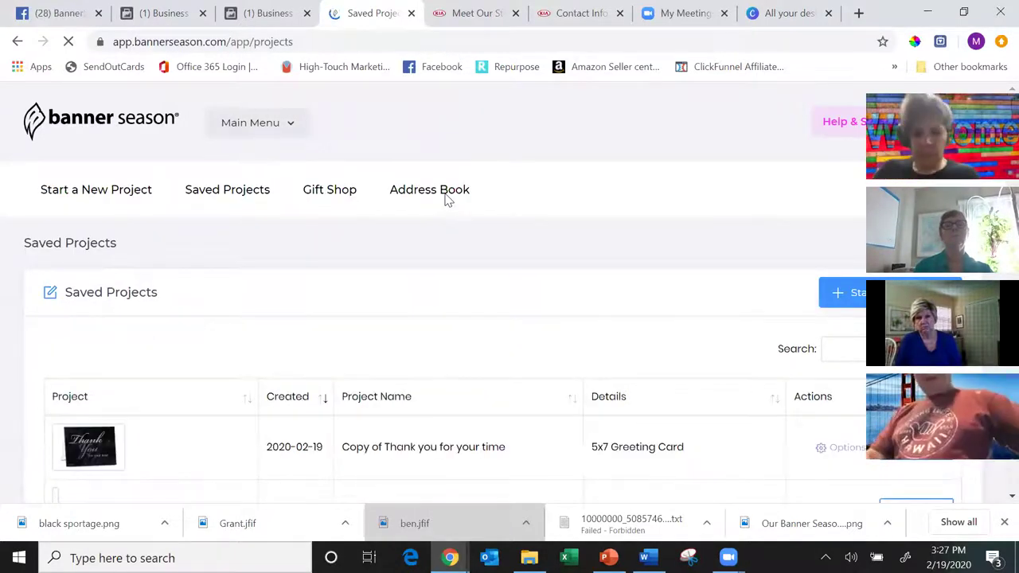
scroll(447, 199, "down", 3)
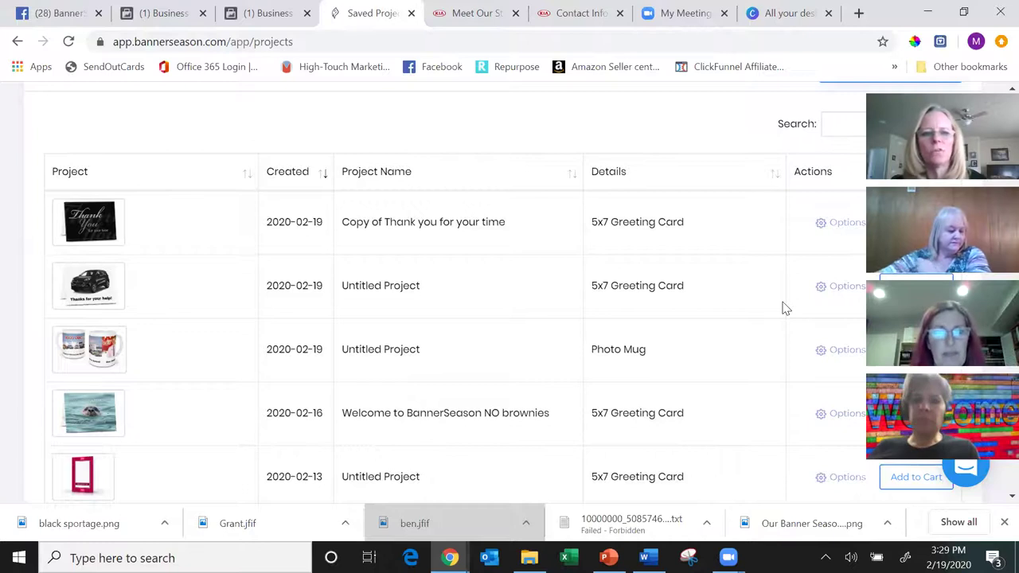
scroll(782, 309, "up", 3)
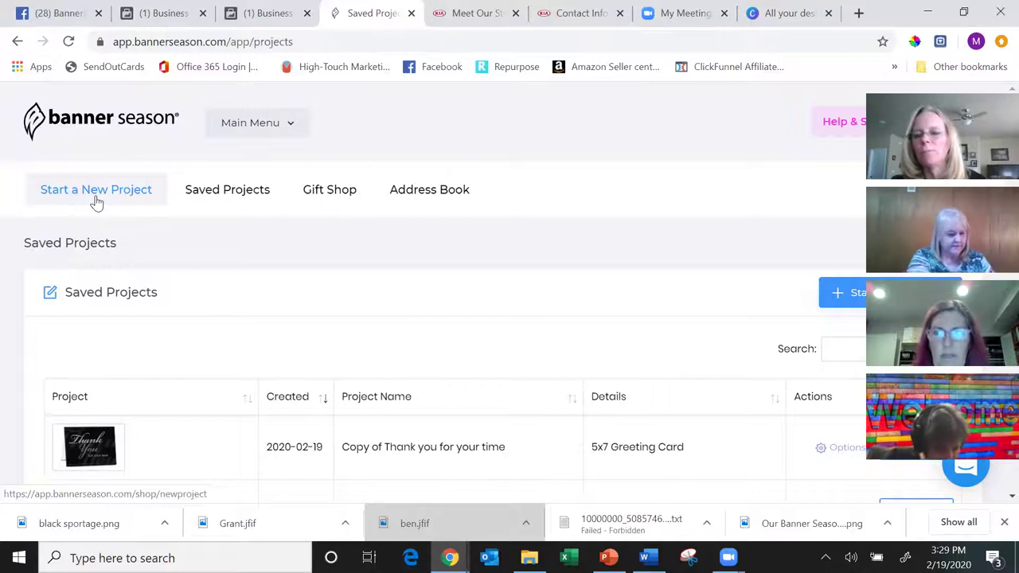
- In Campaign Builder, create a drip campaign named Real Estate Farming 80923
left_click(280, 130)
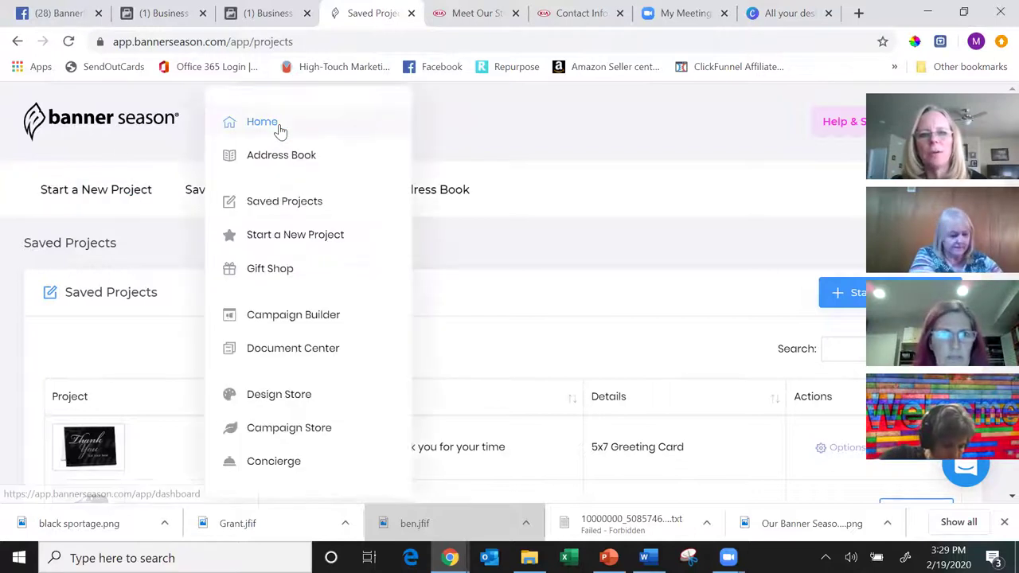
left_click(296, 316)
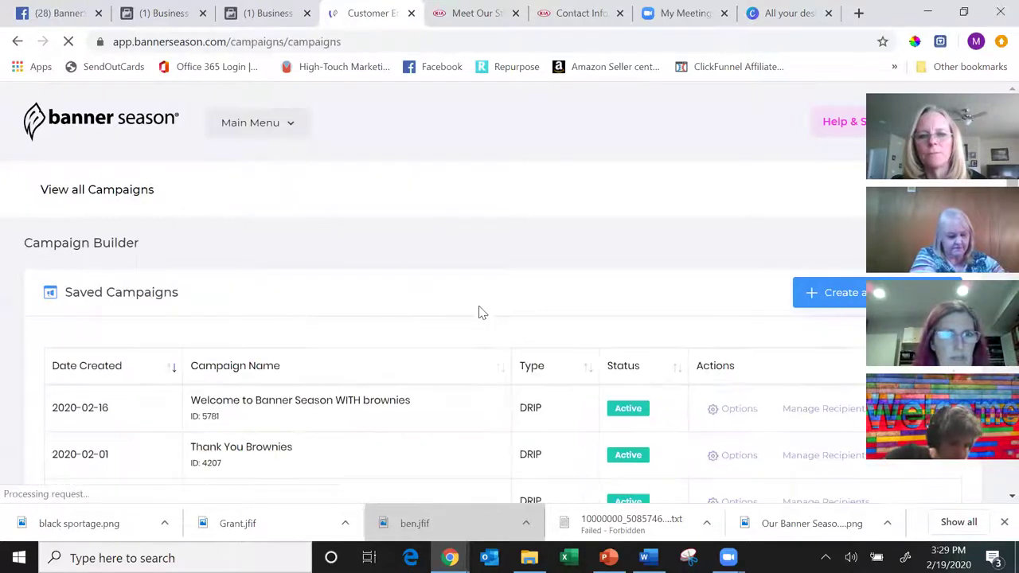
left_click(837, 294)
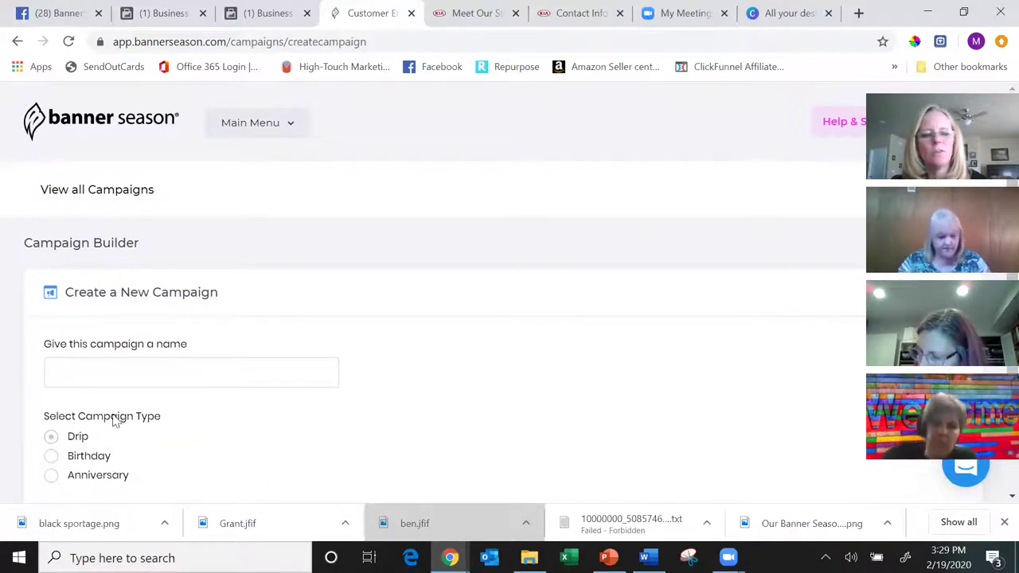
left_click(160, 374)
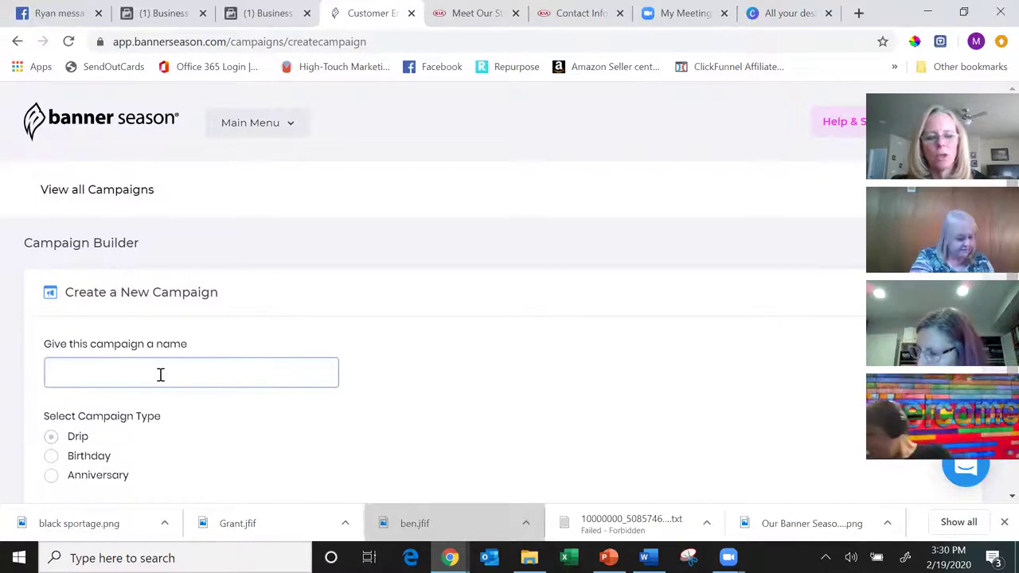
type("Real Estate ")
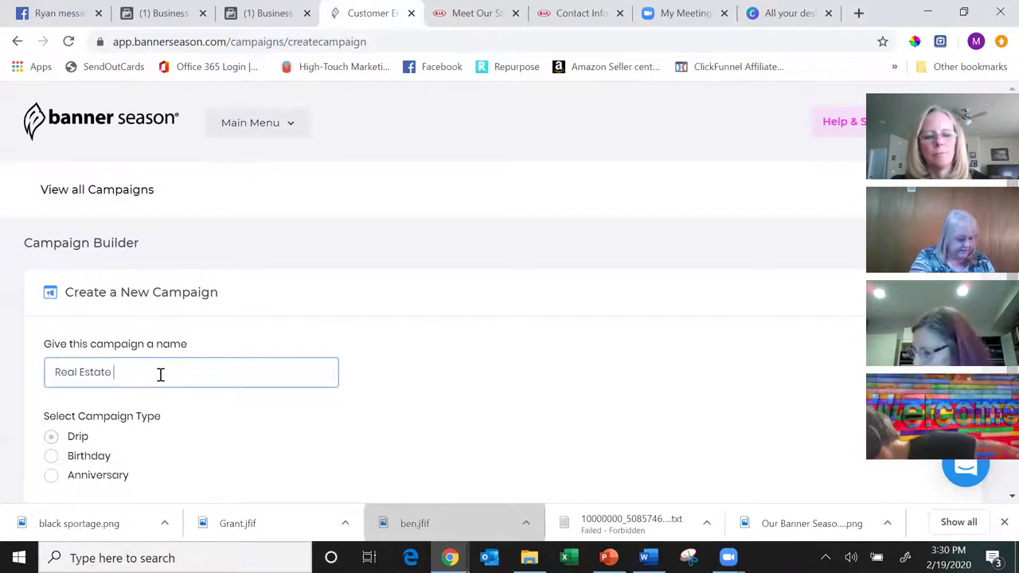
type("Farmin")
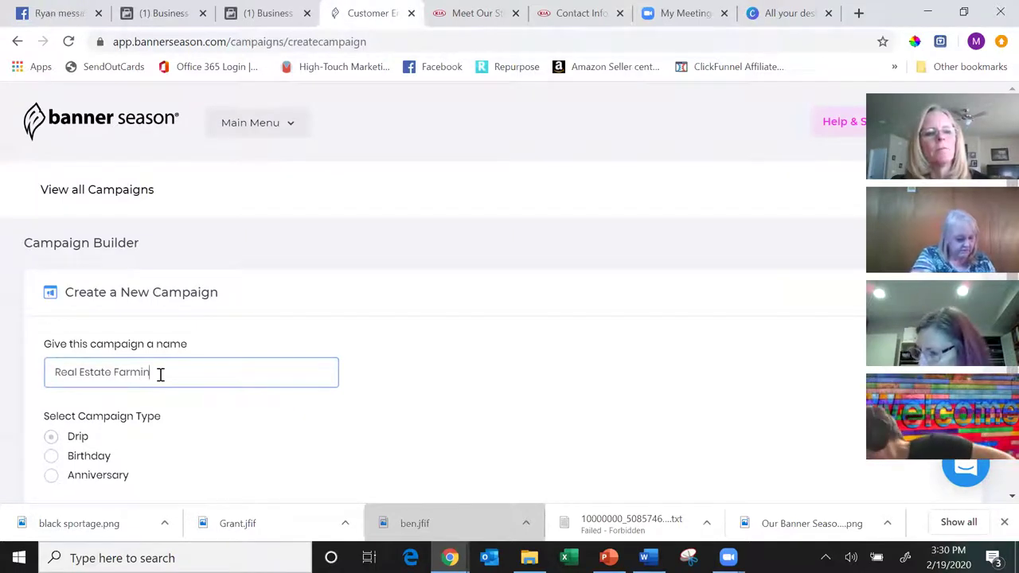
type("g 30923")
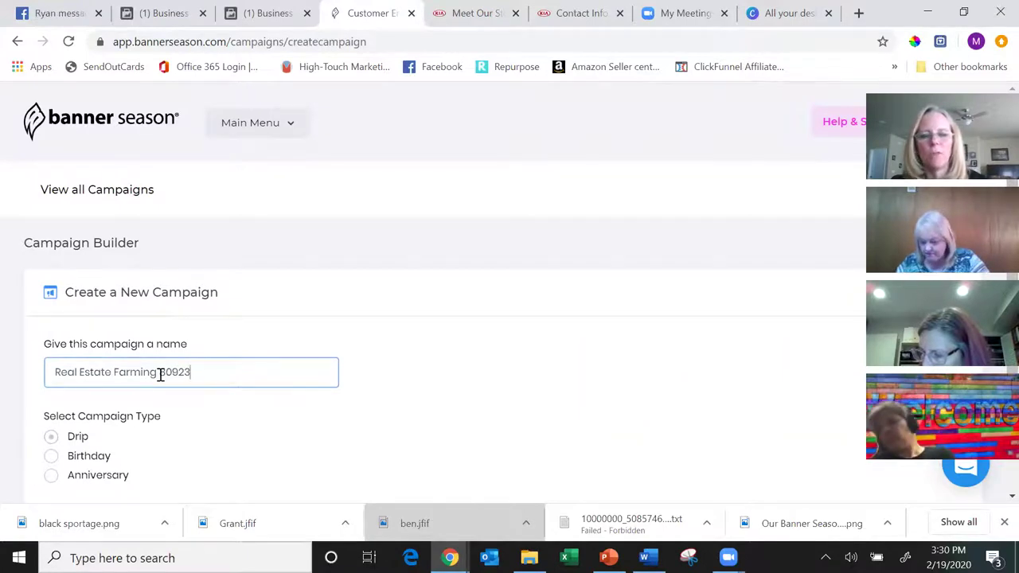
scroll(160, 375, "down", 1)
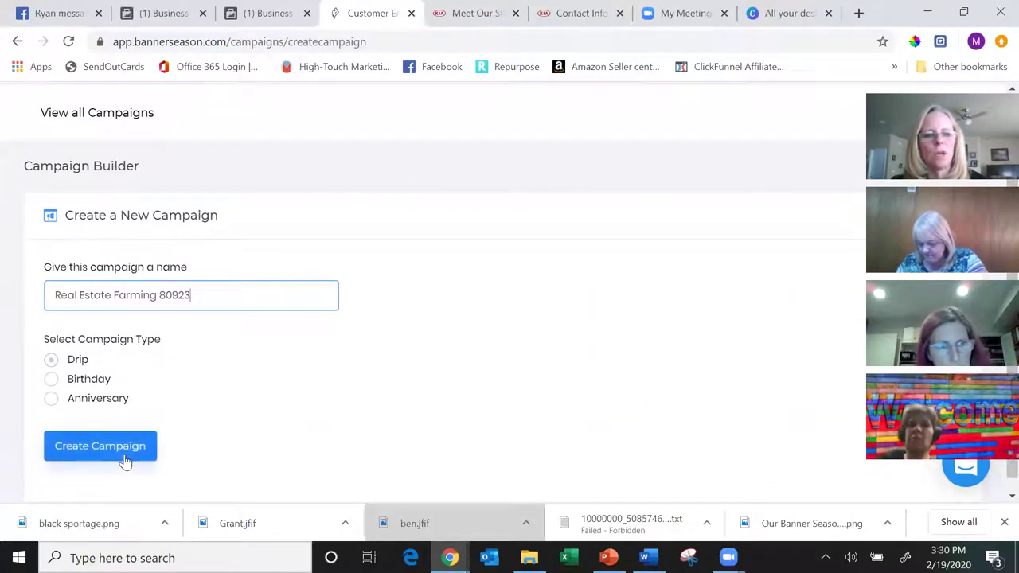
left_click(125, 460)
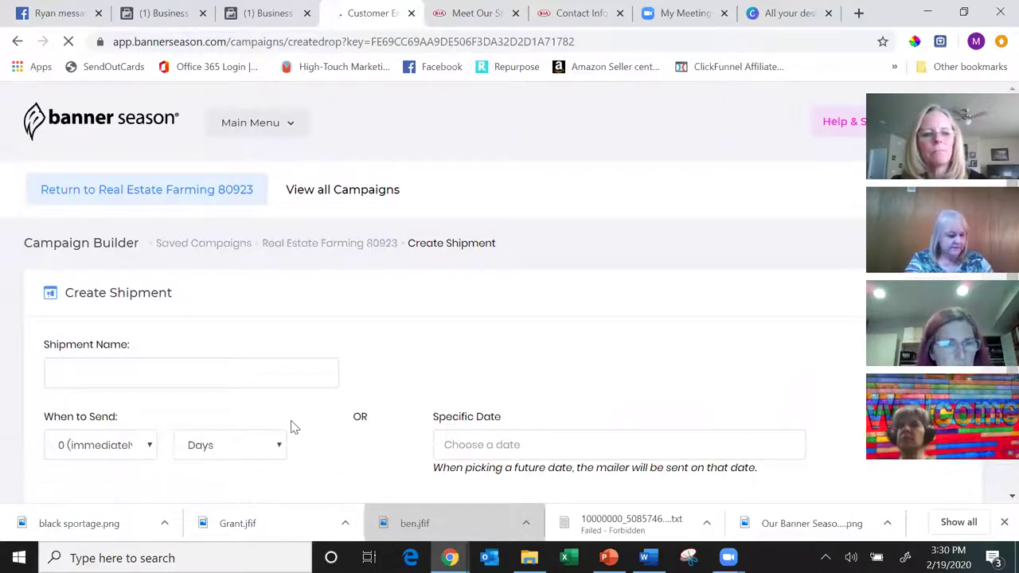
- Name the new shipment 'First mailing', keeping it set to send immediately
scroll(291, 427, "down", 1)
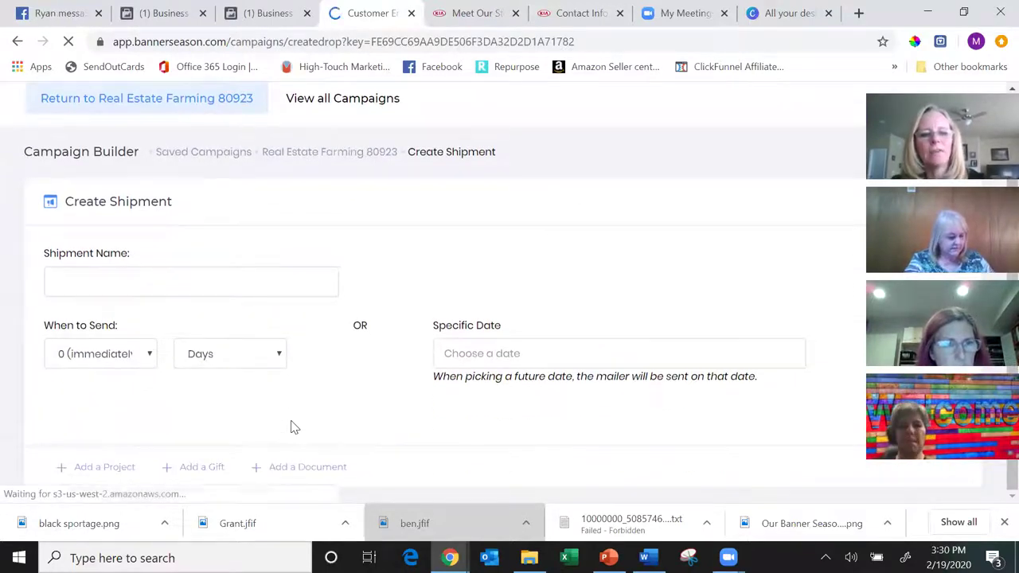
left_click(249, 279)
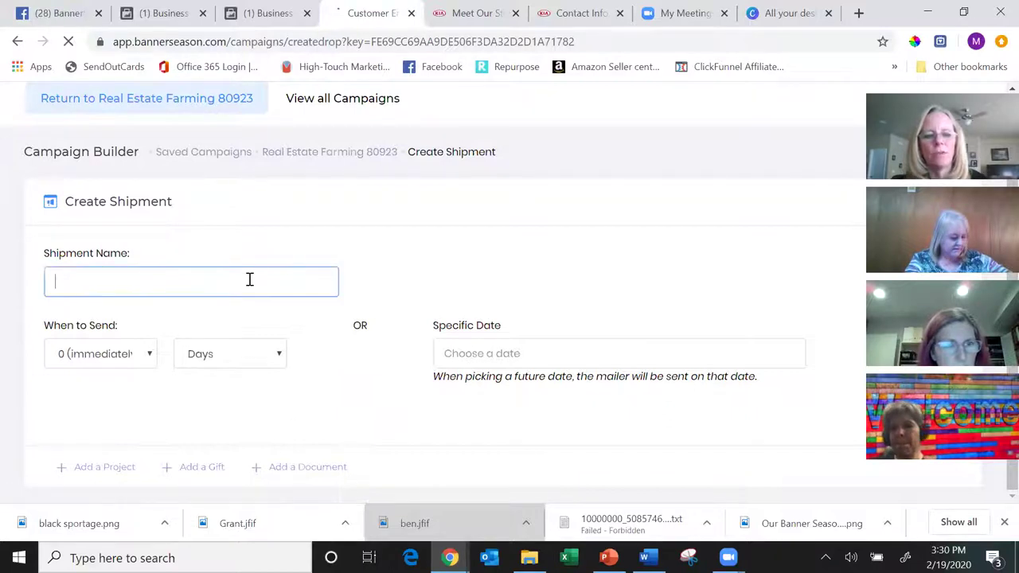
type("First mailing")
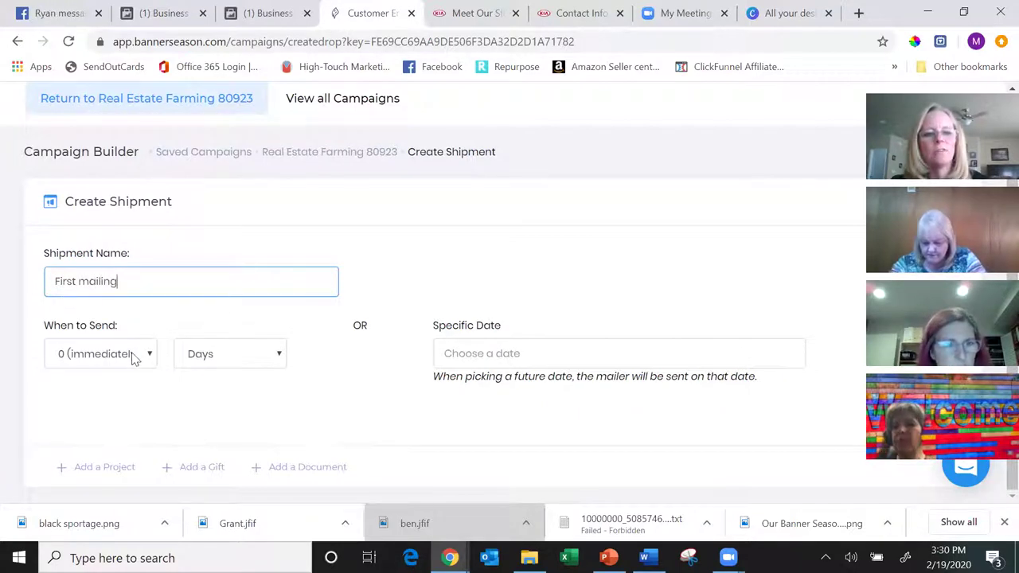
left_click(105, 470)
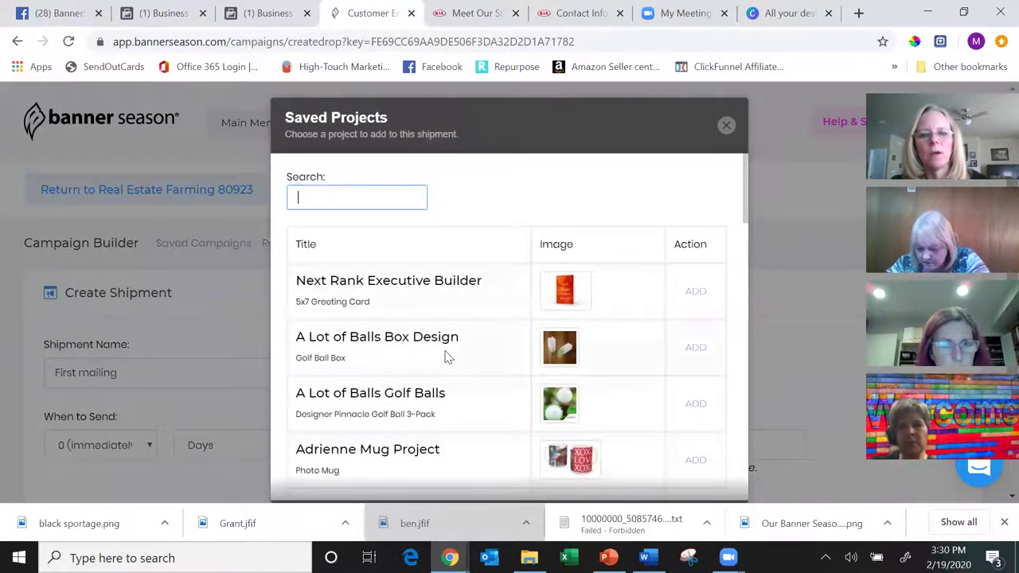
- Add the Banner Season New Sign Up project and save the First mailing shipment
scroll(448, 364, "down", 3)
scroll(448, 357, "down", 5)
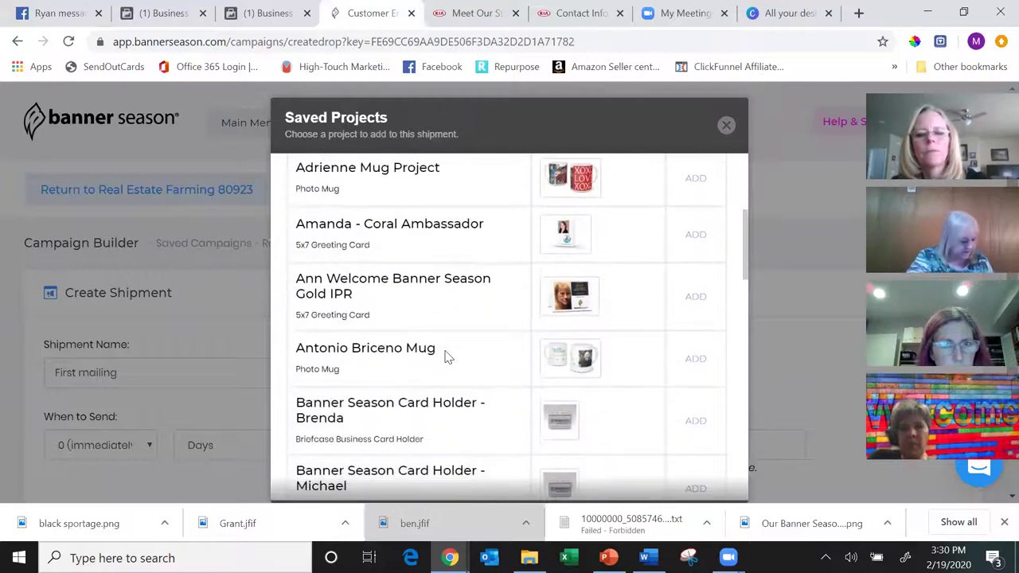
scroll(449, 357, "down", 1)
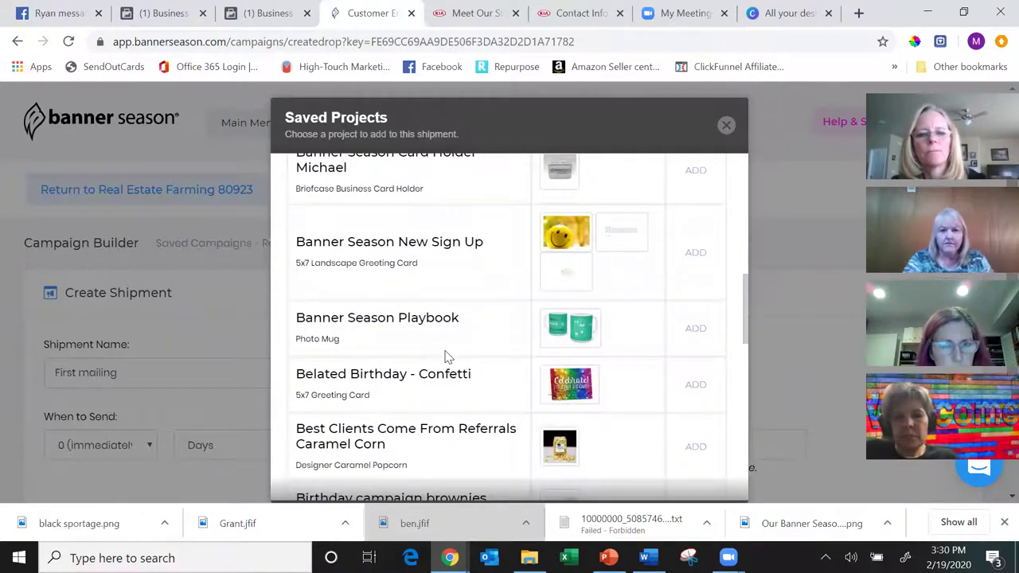
left_click(697, 257)
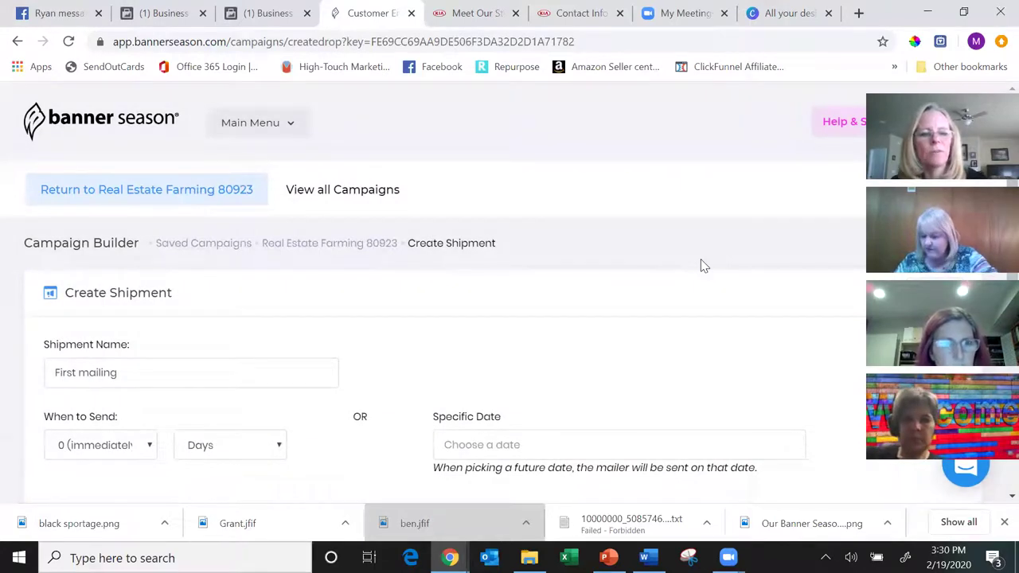
scroll(703, 265, "down", 3)
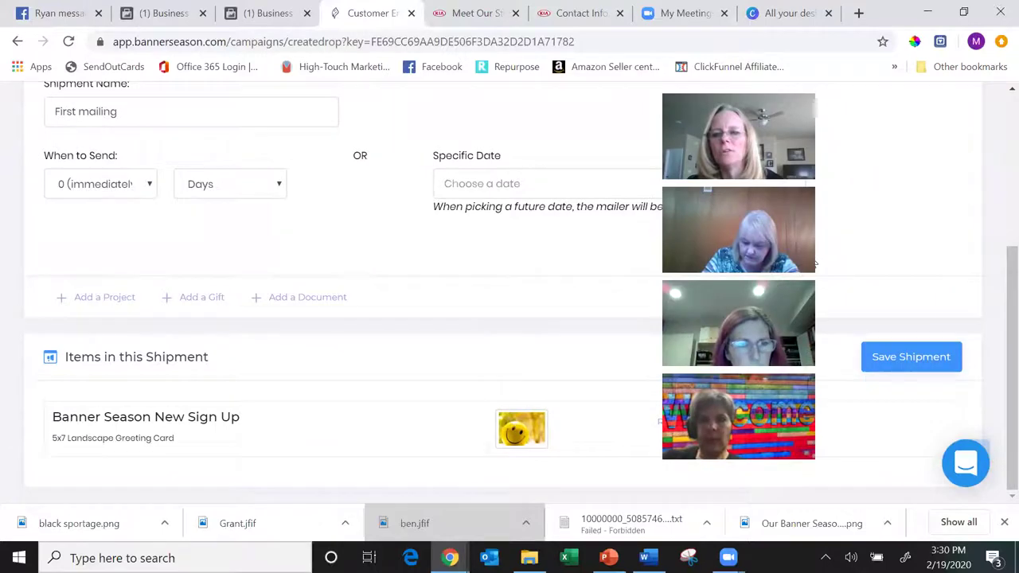
left_click(915, 358)
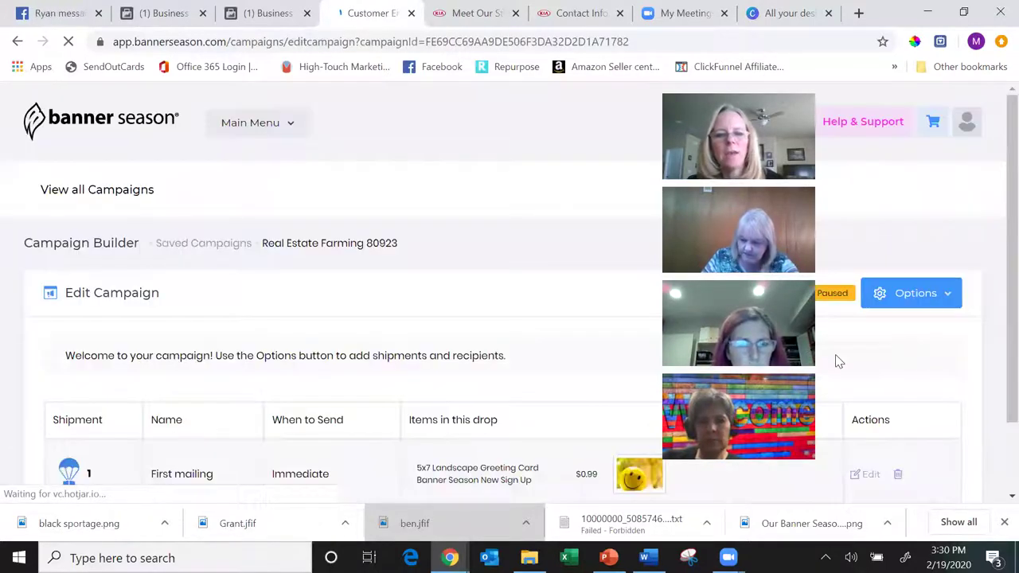
- Review the First mailing shipment, then return to the Real Estate Farming 80923 campaign
scroll(836, 360, "down", 1)
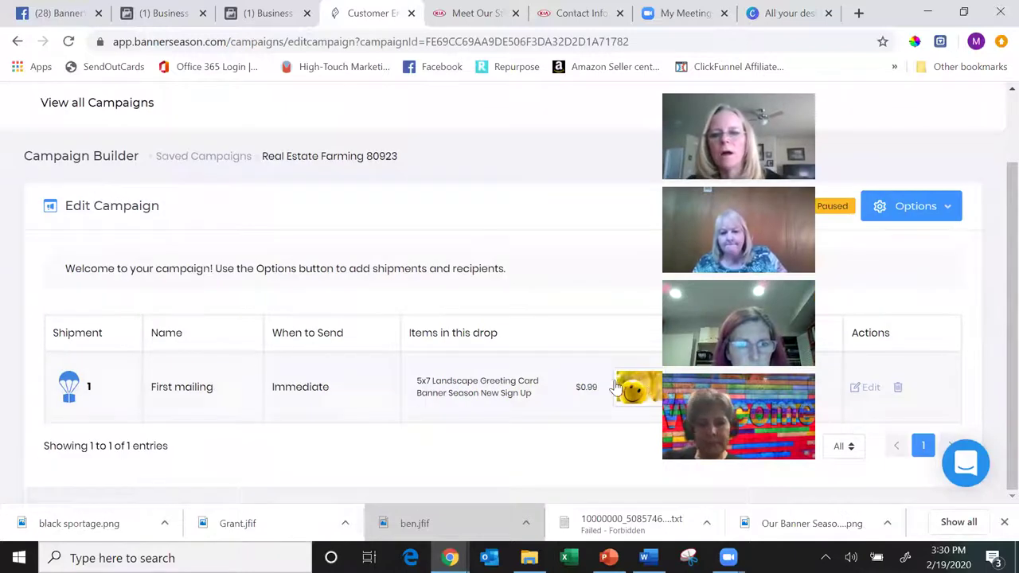
left_click(870, 388)
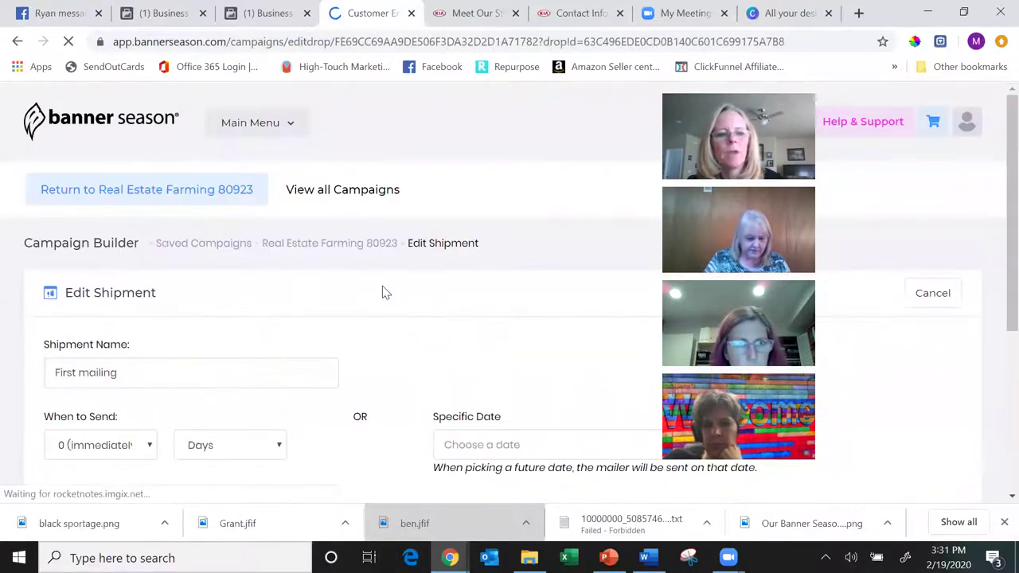
scroll(382, 292, "down", 3)
scroll(382, 292, "down", 1)
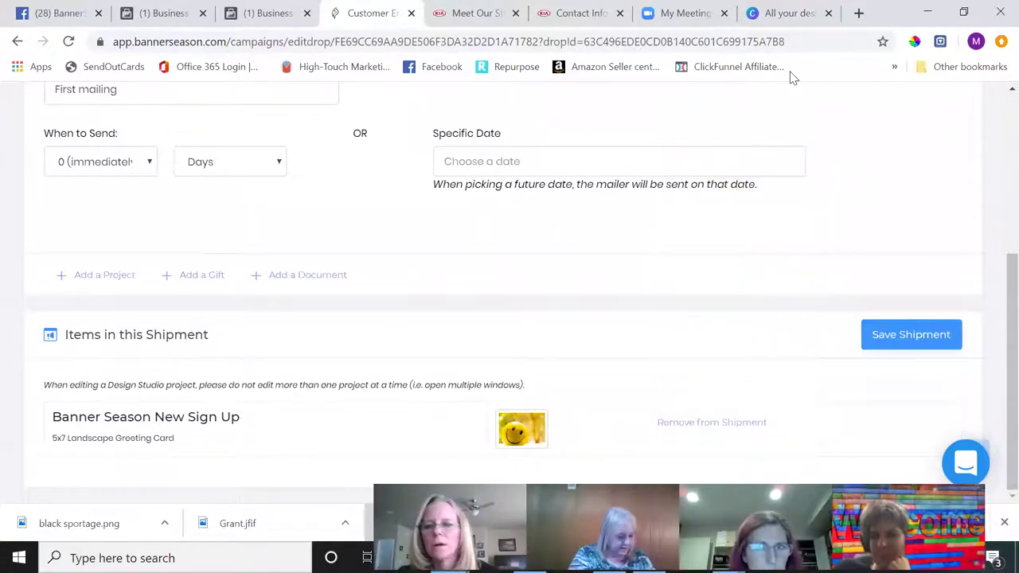
scroll(995, 391, "up", 2)
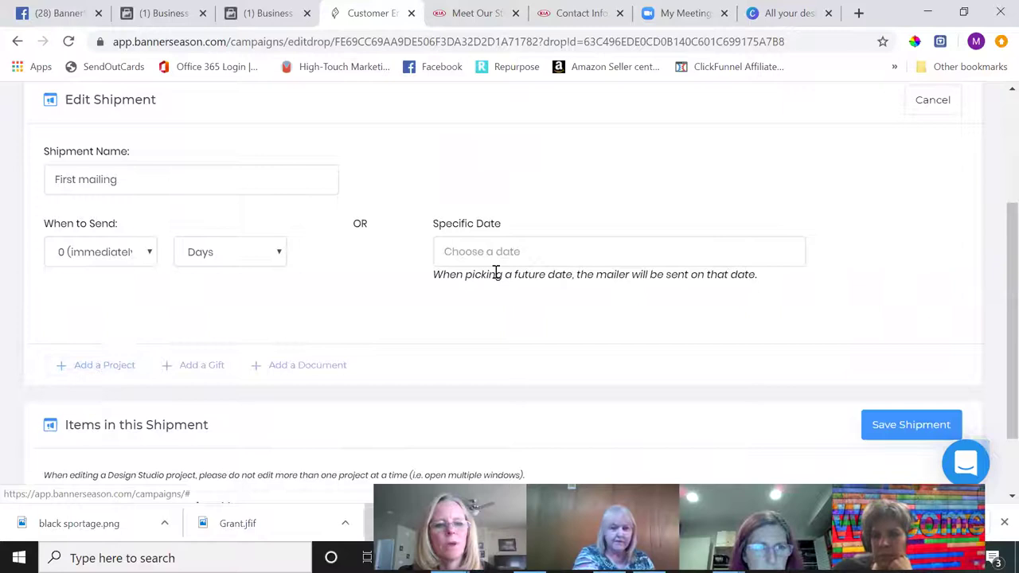
scroll(495, 272, "up", 3)
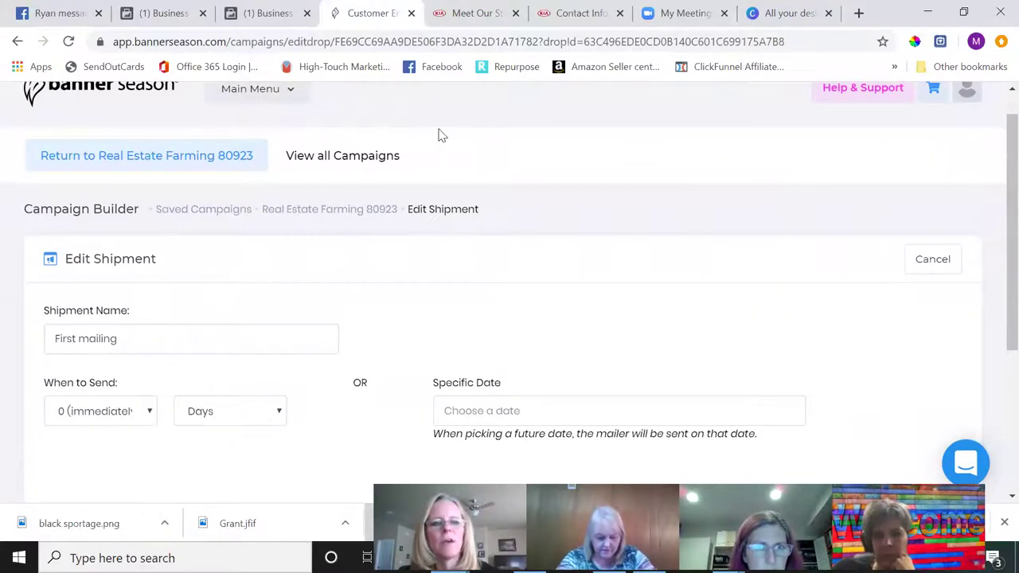
left_click(330, 208)
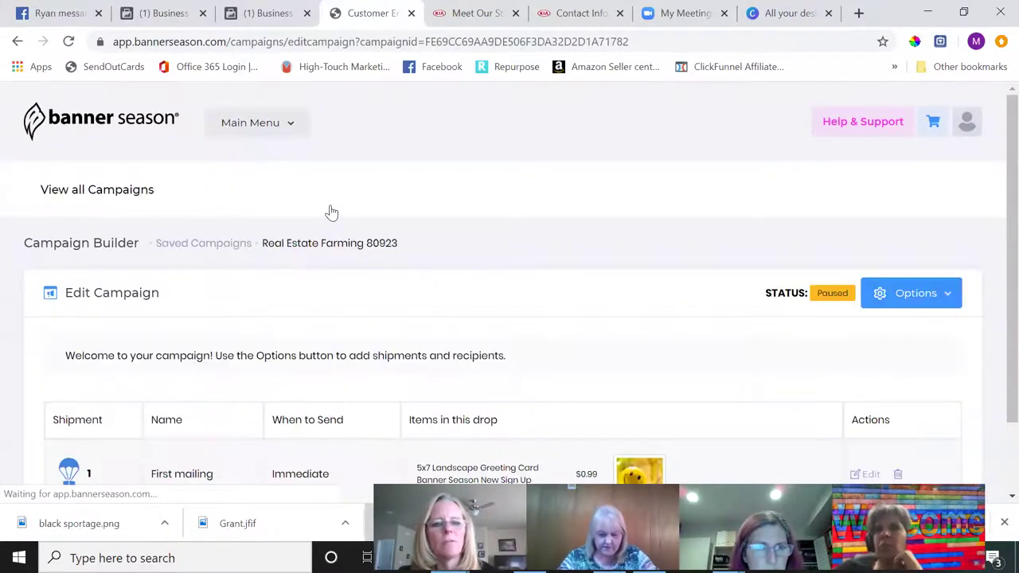
- Add a shipment named 'second postcard' that sends after 1 month
scroll(331, 213, "down", 1)
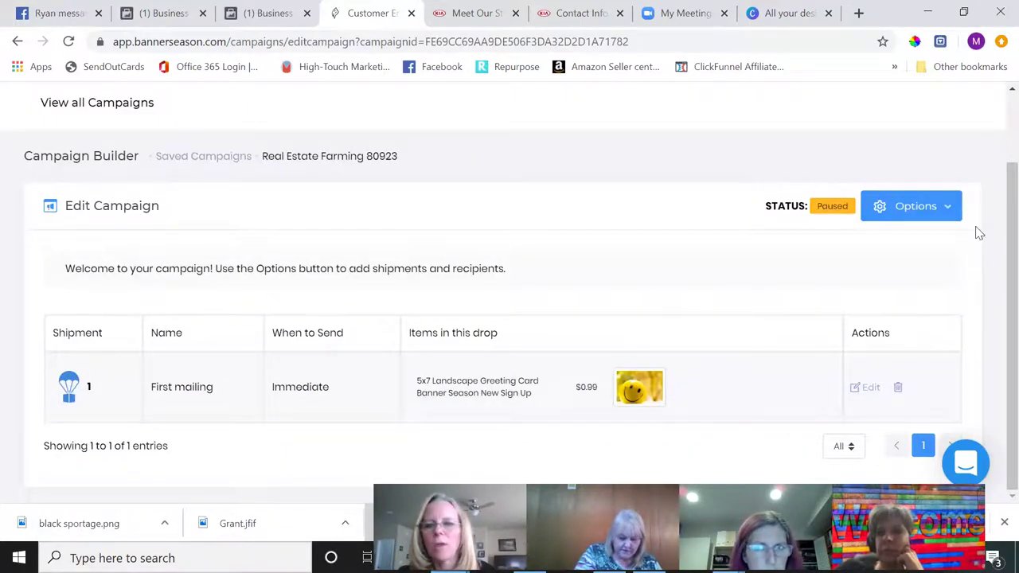
left_click(944, 209)
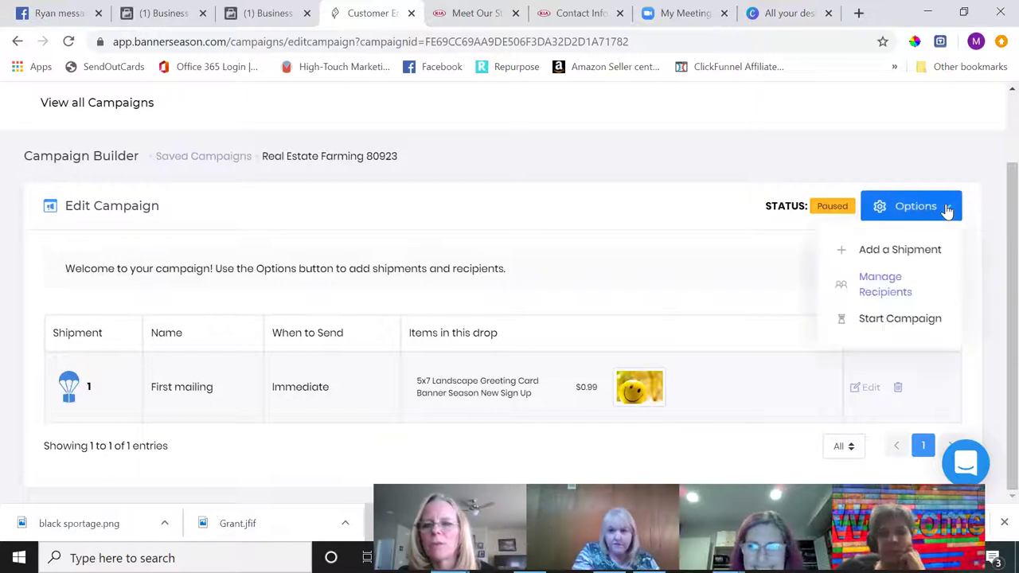
left_click(906, 255)
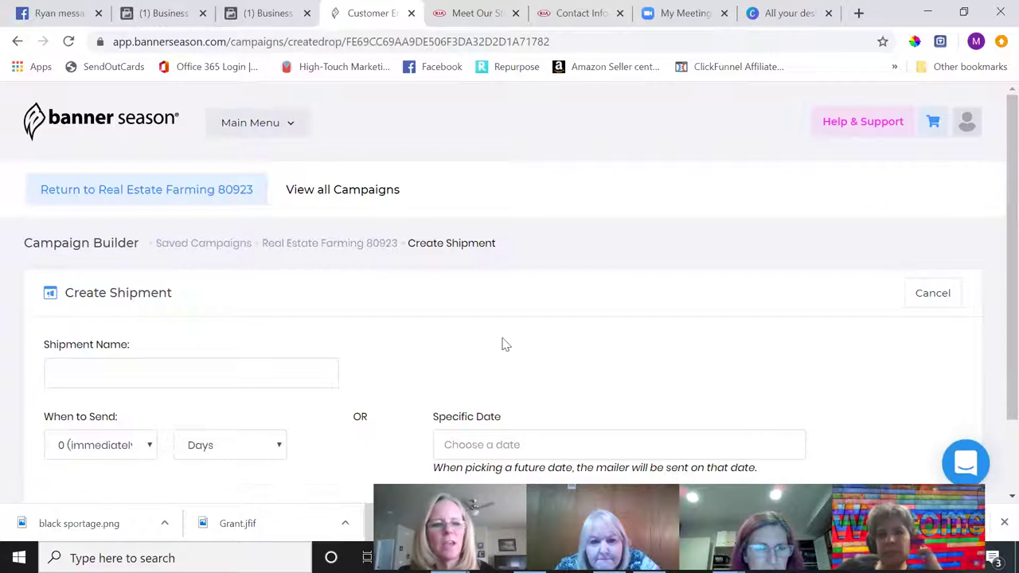
left_click(267, 376)
type("second postcard")
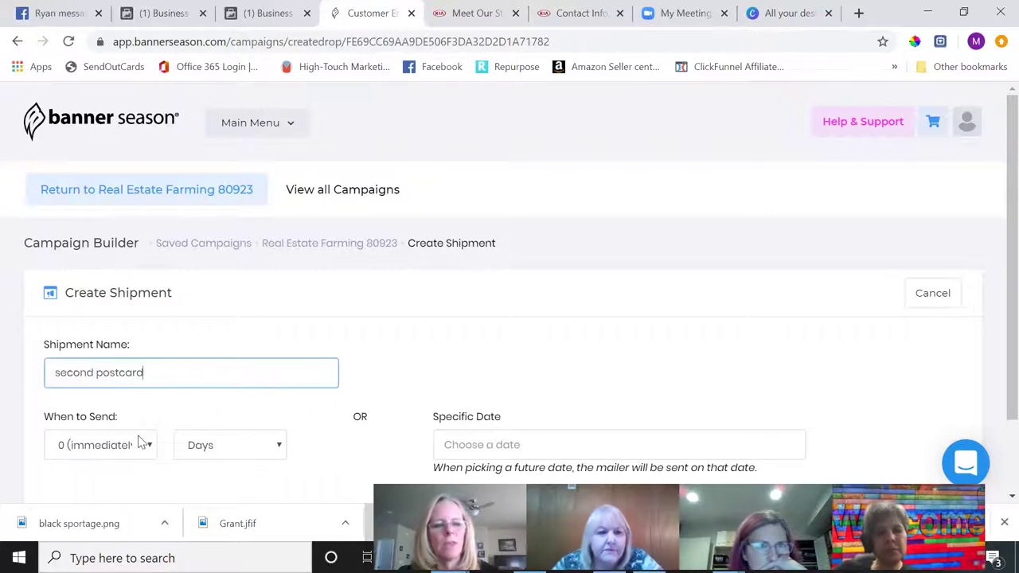
left_click(141, 443)
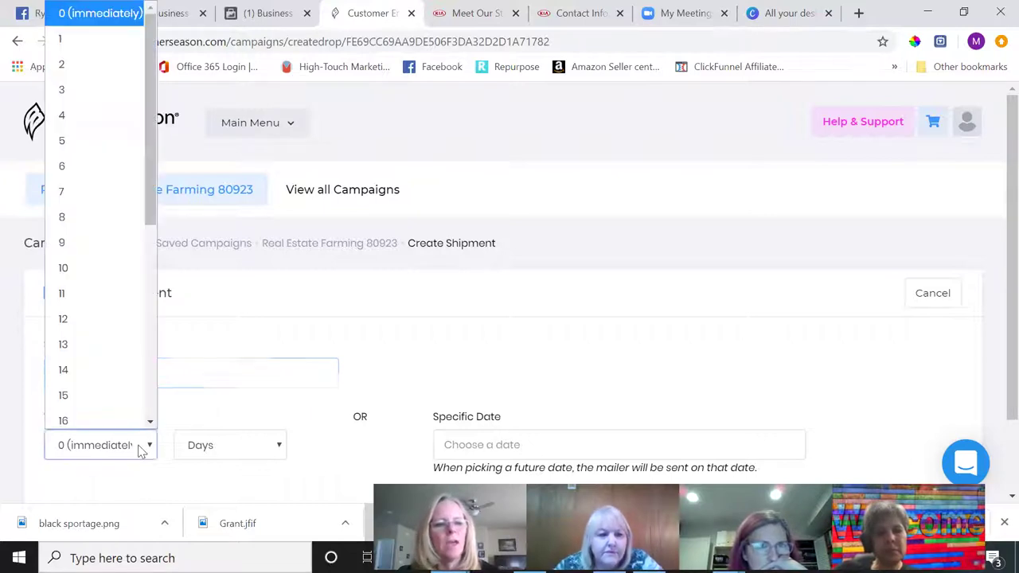
left_click(115, 34)
left_click(215, 450)
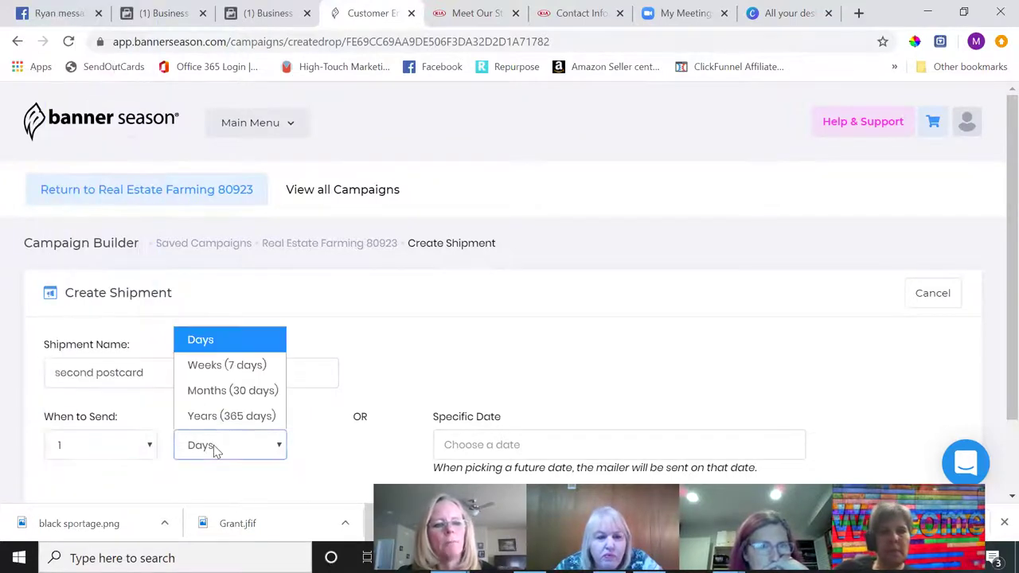
left_click(215, 391)
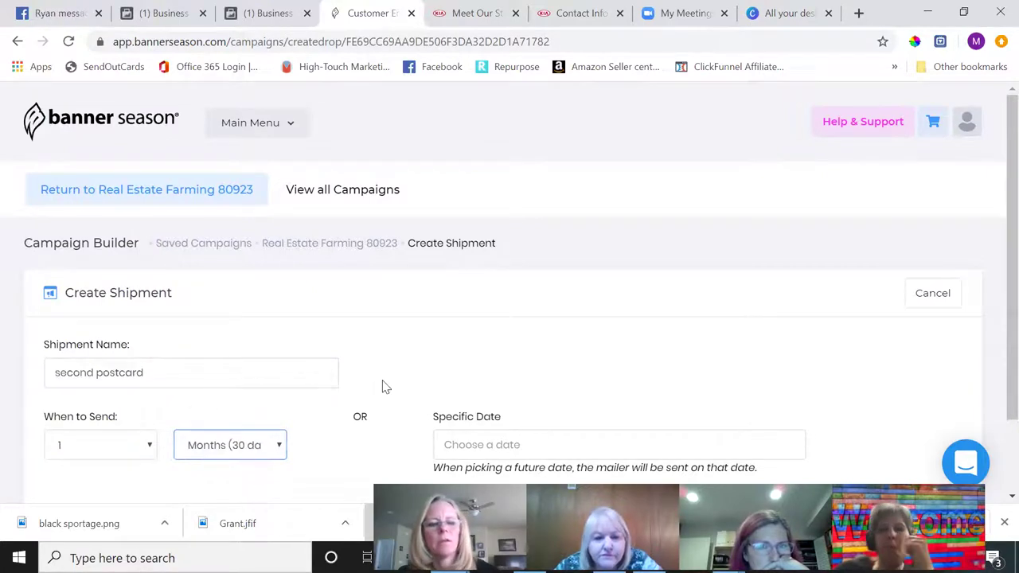
- Put the Belated Birthday - Confetti card in the second postcard shipment and save it
scroll(382, 387, "down", 2)
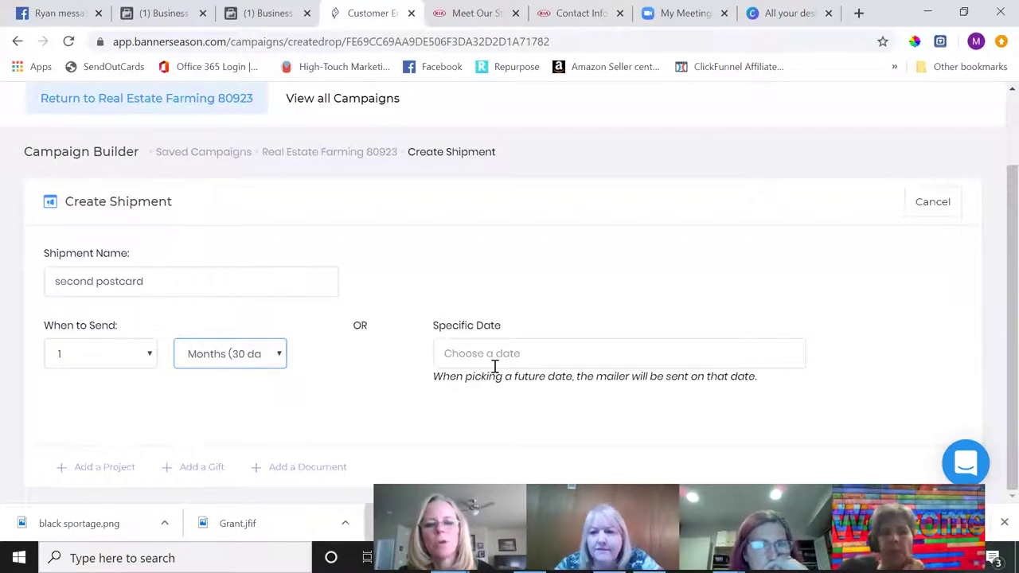
left_click(102, 472)
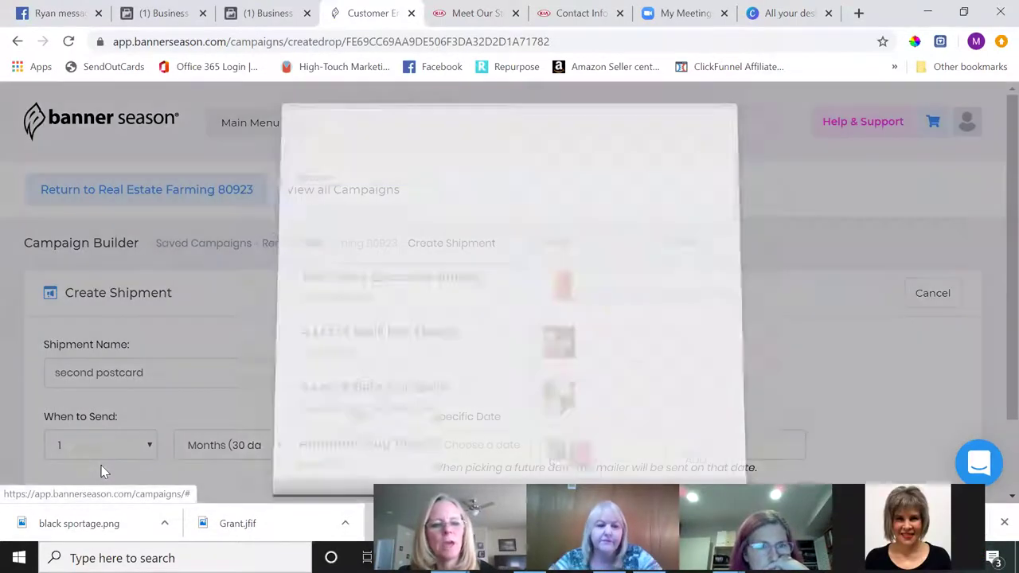
scroll(397, 321, "down", 3)
scroll(398, 320, "down", 6)
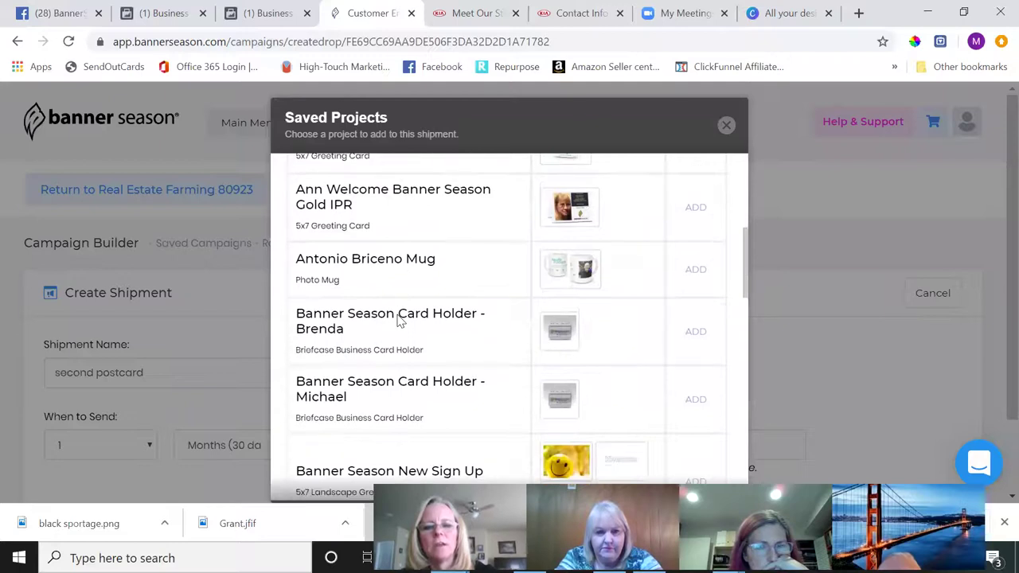
left_click(695, 261)
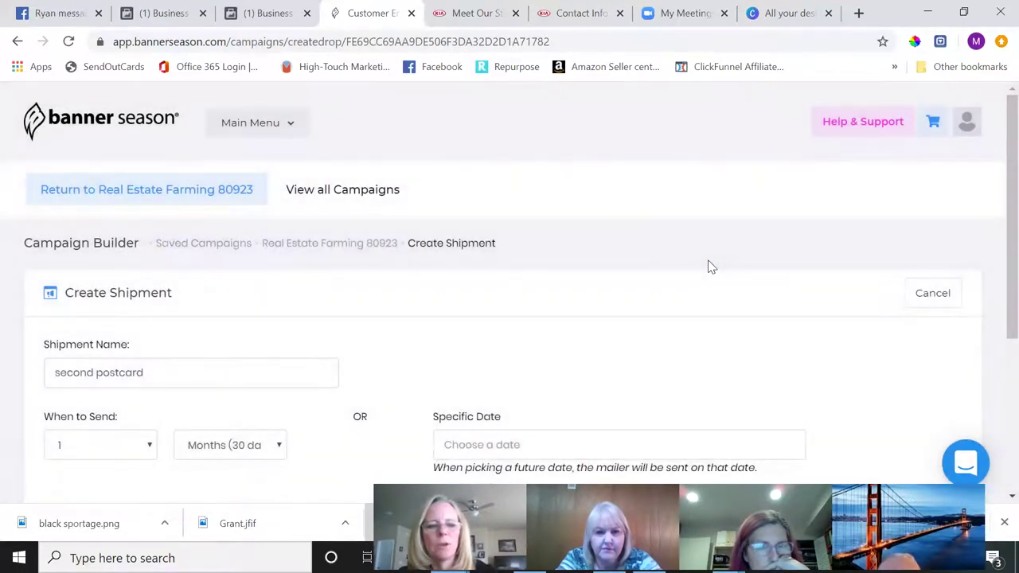
scroll(709, 267, "down", 3)
left_click(897, 363)
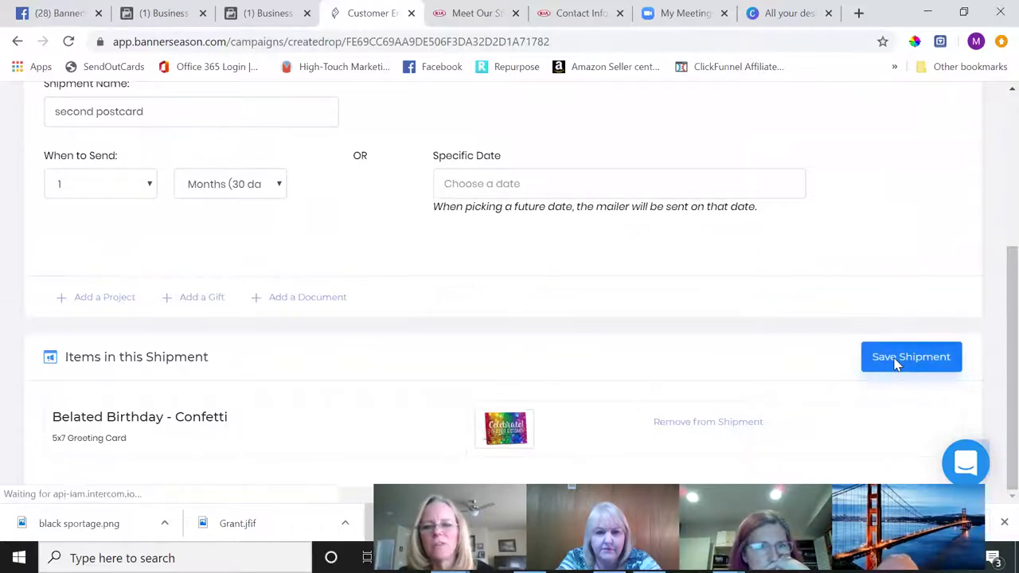
left_click(937, 298)
left_click(890, 339)
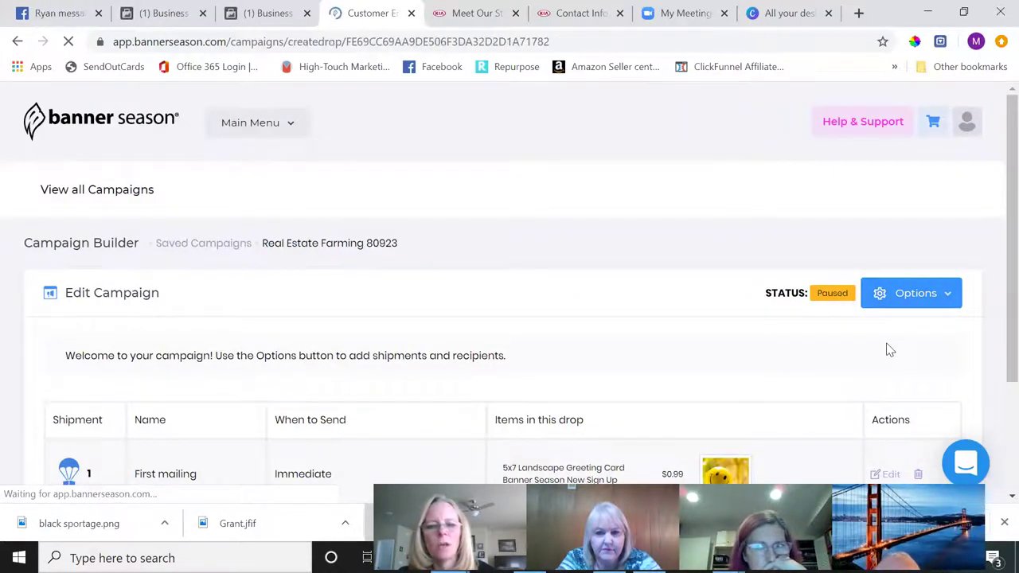
- Name the new shipment 'third' and set it to send after 2 months
left_click(269, 372)
type("third")
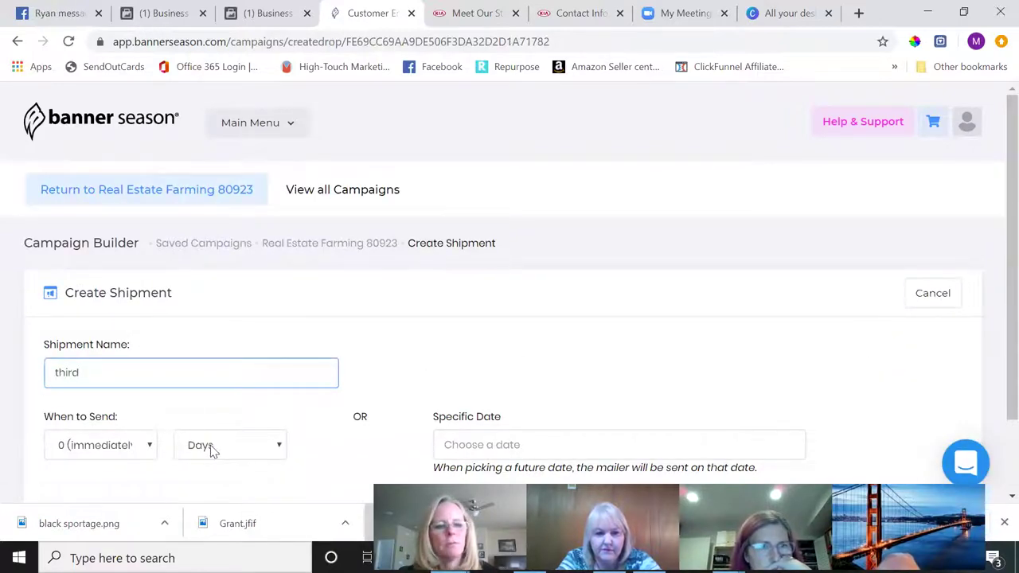
left_click(146, 450)
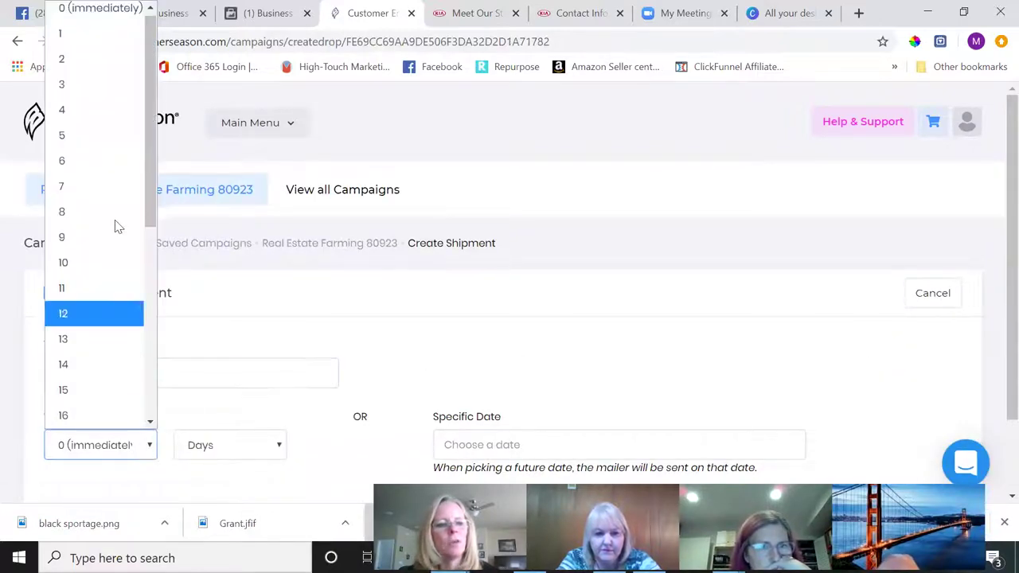
left_click(75, 61)
left_click(243, 457)
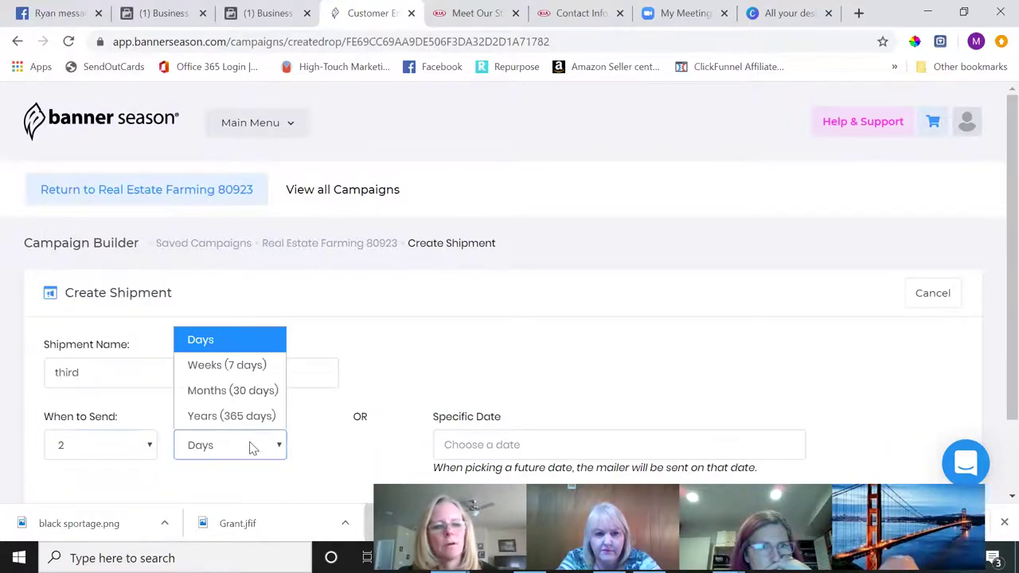
left_click(239, 390)
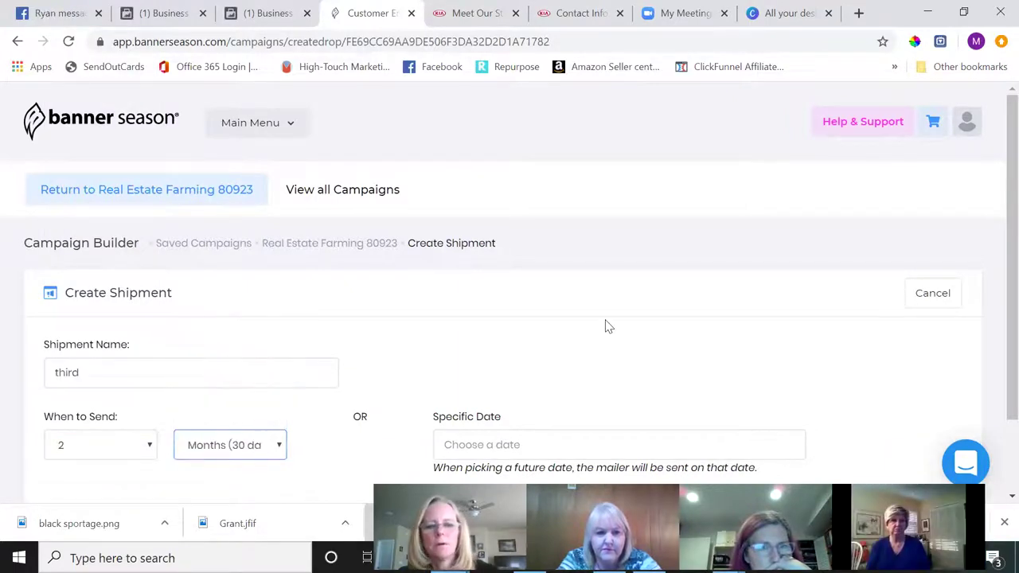
- Add the Christmas 2019 card and save the third shipment
scroll(605, 325, "down", 1)
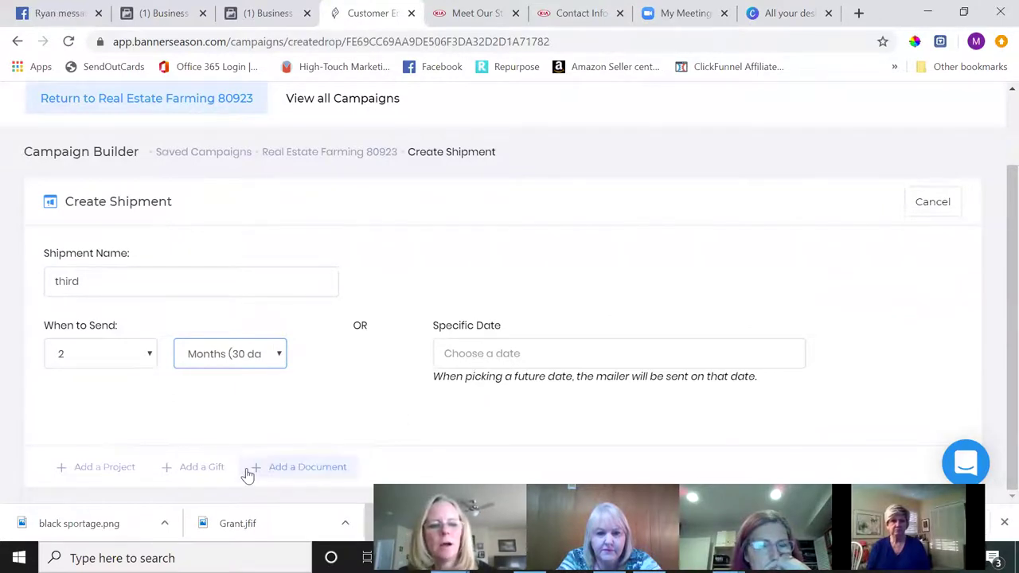
left_click(99, 467)
scroll(378, 412, "down", 15)
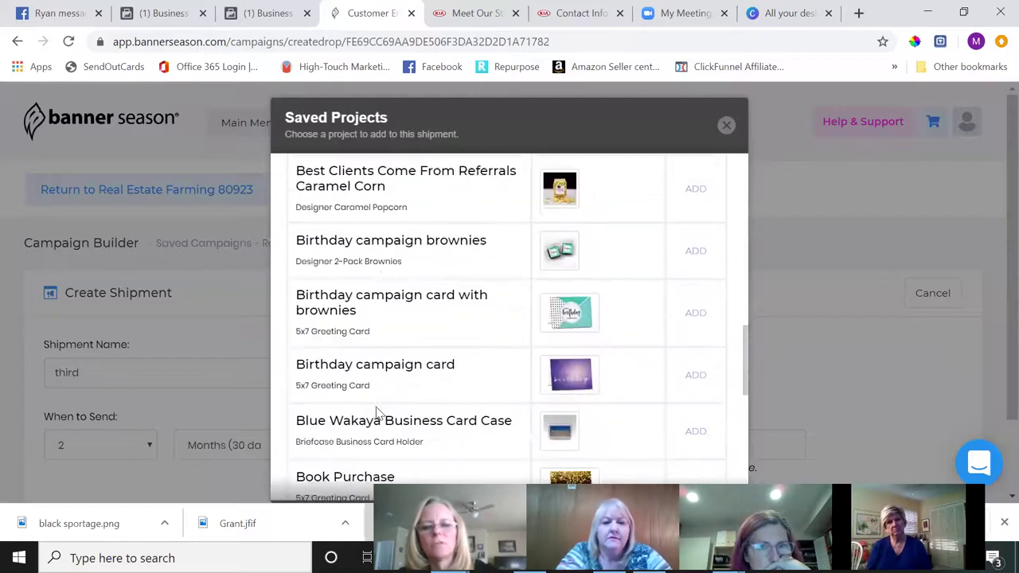
scroll(379, 413, "up", 3)
scroll(378, 412, "up", 1)
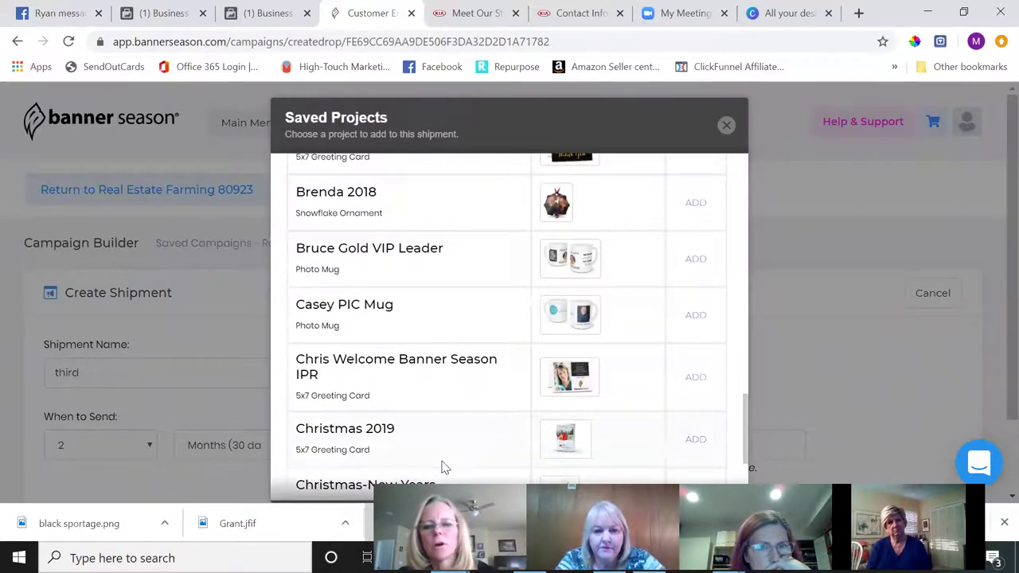
left_click(693, 442)
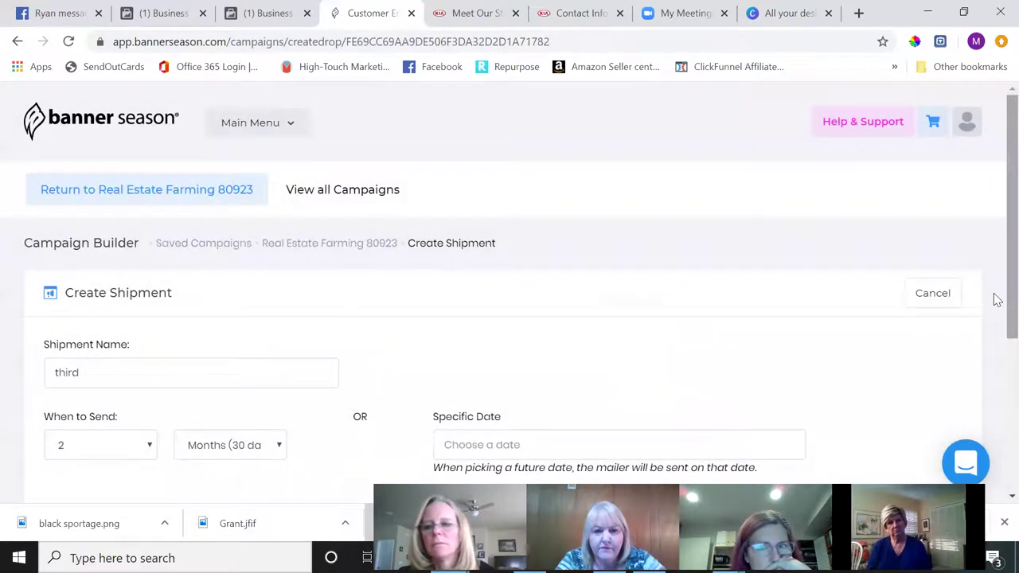
scroll(994, 391, "down", 3)
left_click(906, 358)
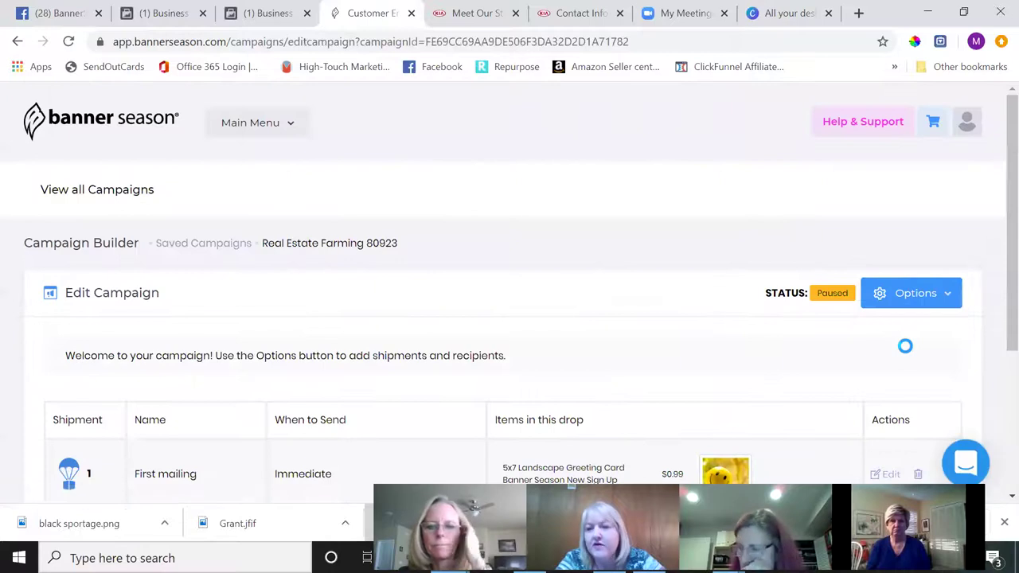
scroll(905, 345, "down", 2)
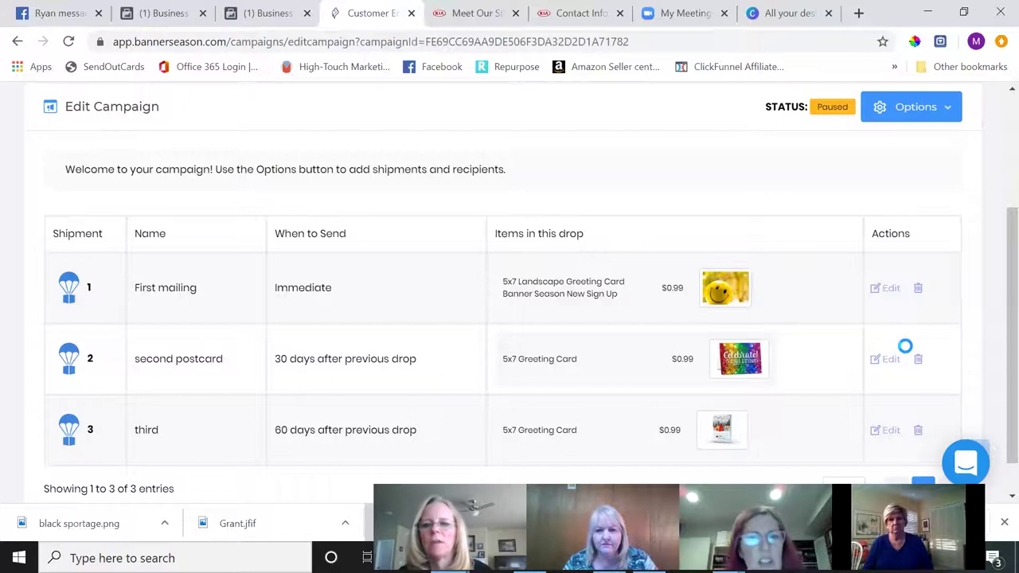
- Delete the First mailing, second postcard and third shipments, confirming each
left_click(918, 289)
left_click(572, 139)
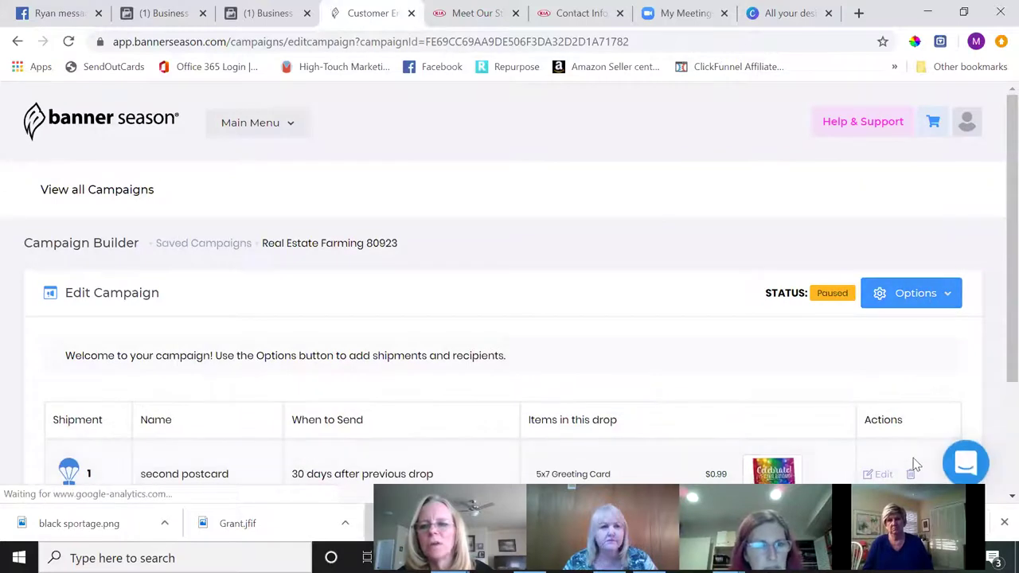
left_click(910, 474)
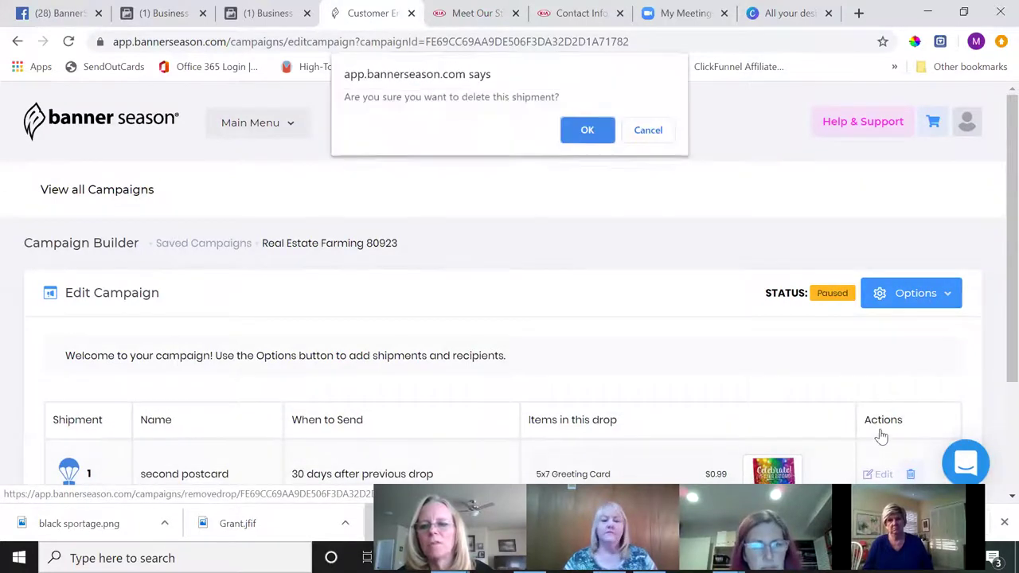
left_click(587, 131)
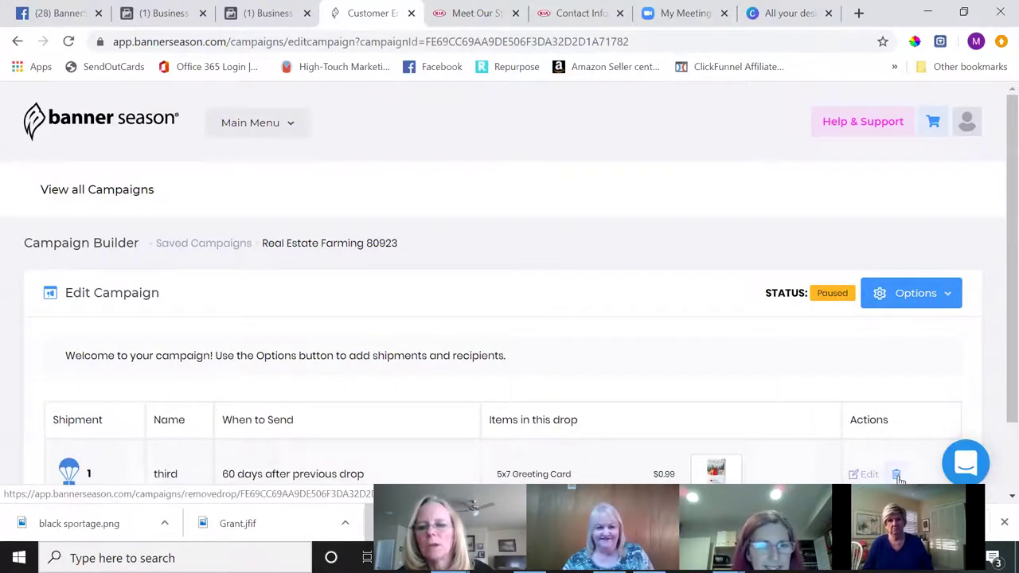
left_click(896, 474)
left_click(587, 132)
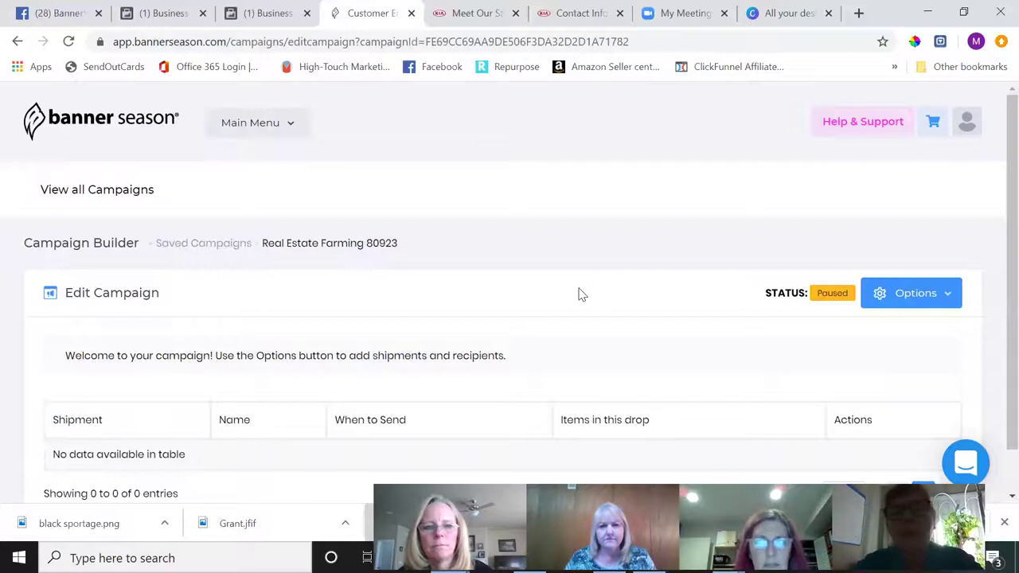
- Delete the Real Estate Farming 80923 campaign from Saved Campaigns
left_click(218, 245)
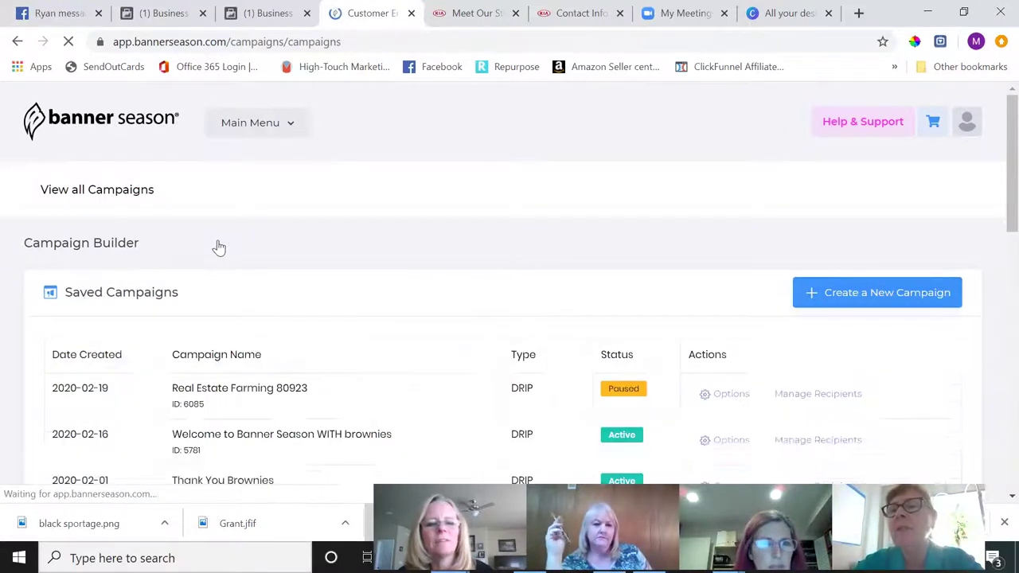
left_click(739, 410)
left_click(703, 378)
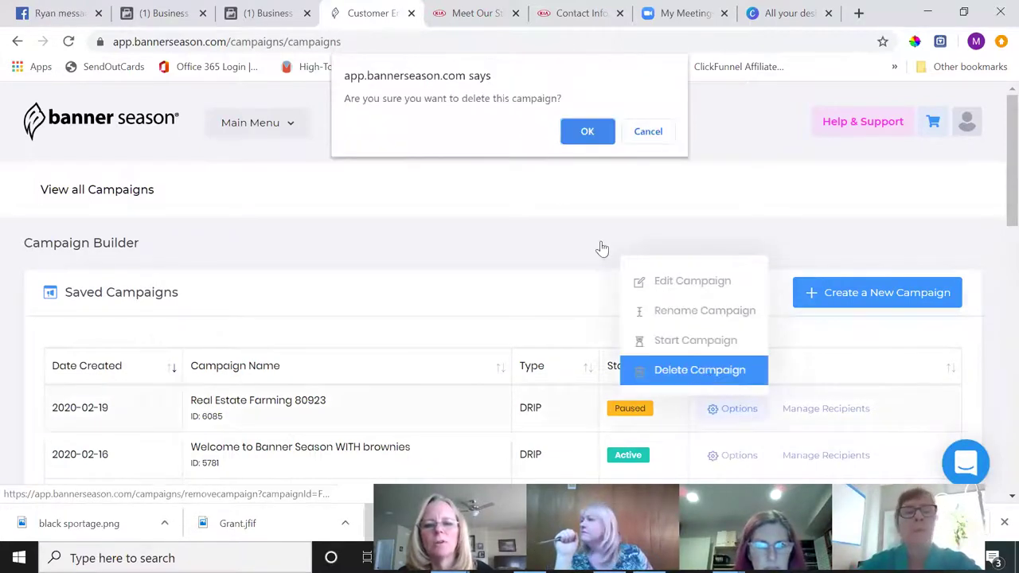
left_click(587, 133)
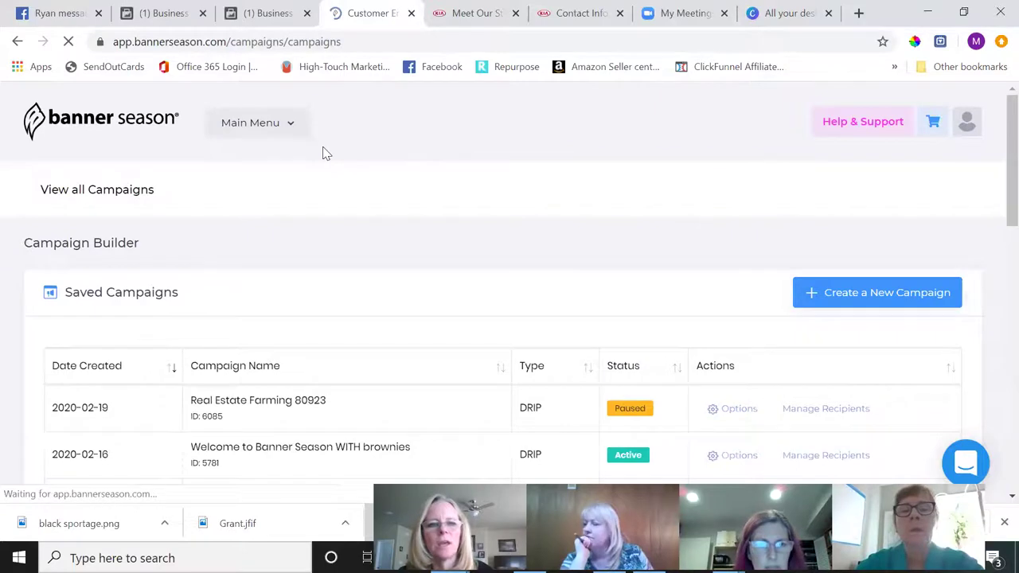
left_click(295, 132)
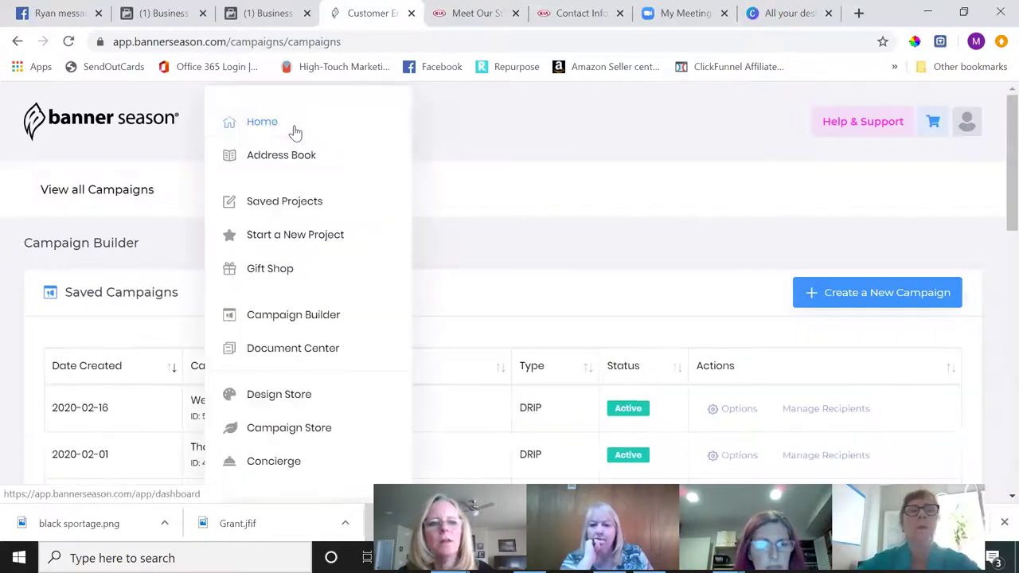
- In Saved Projects, rename the untitled 5x7 greeting card project to 'Peak Kia Thank You'
left_click(293, 210)
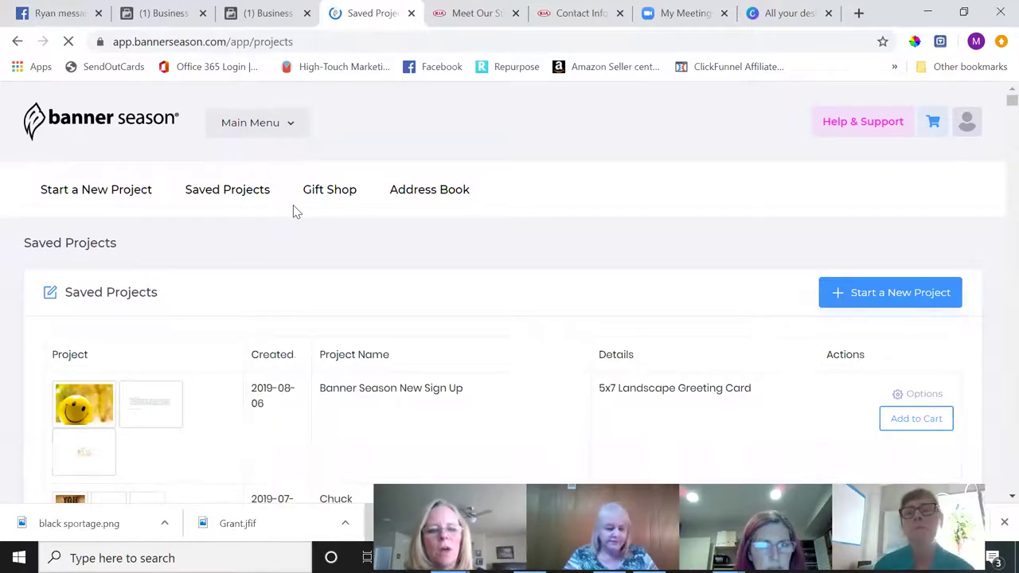
scroll(293, 210, "down", 2)
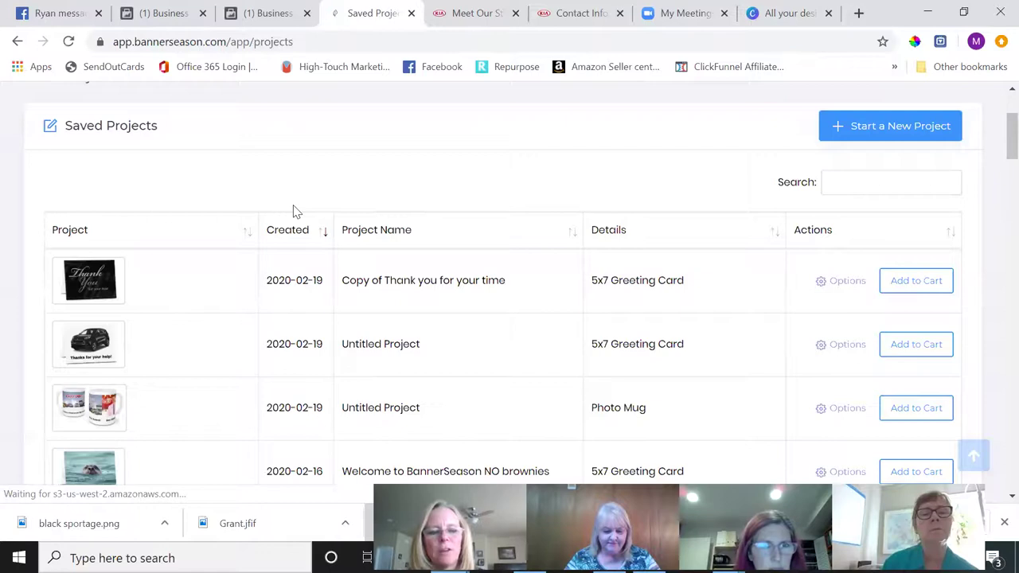
scroll(293, 210, "down", 1)
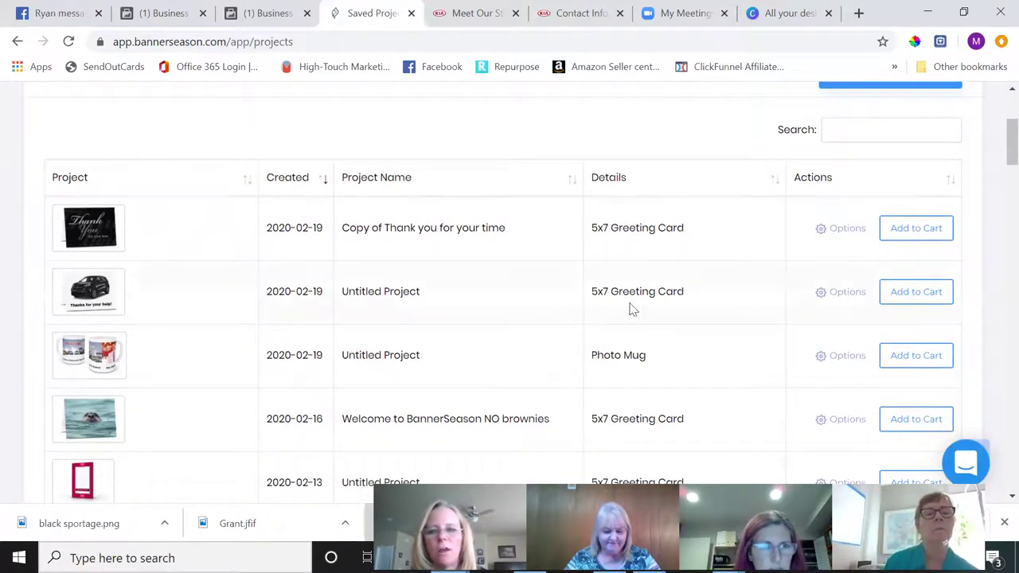
left_click(852, 296)
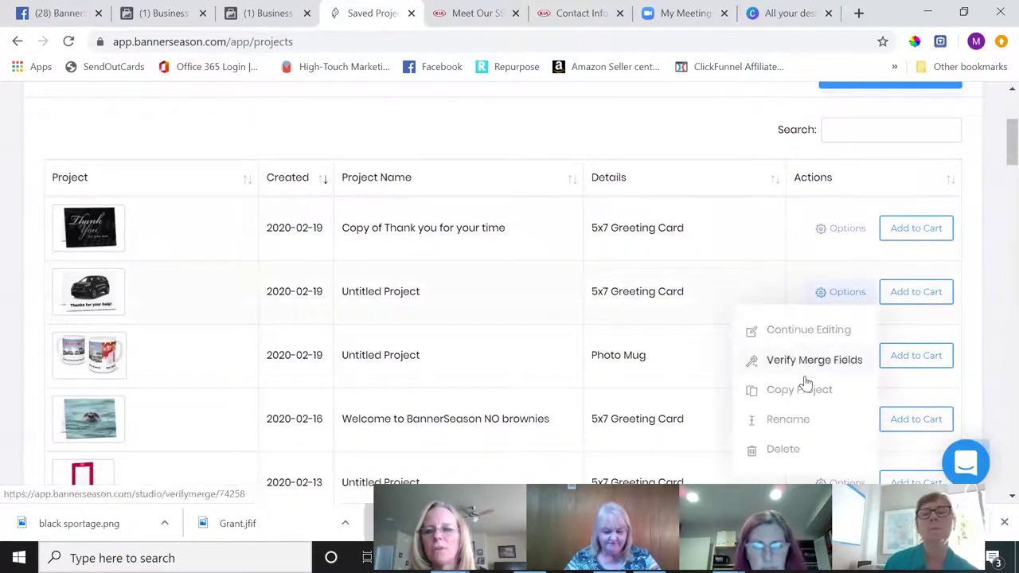
left_click(787, 419)
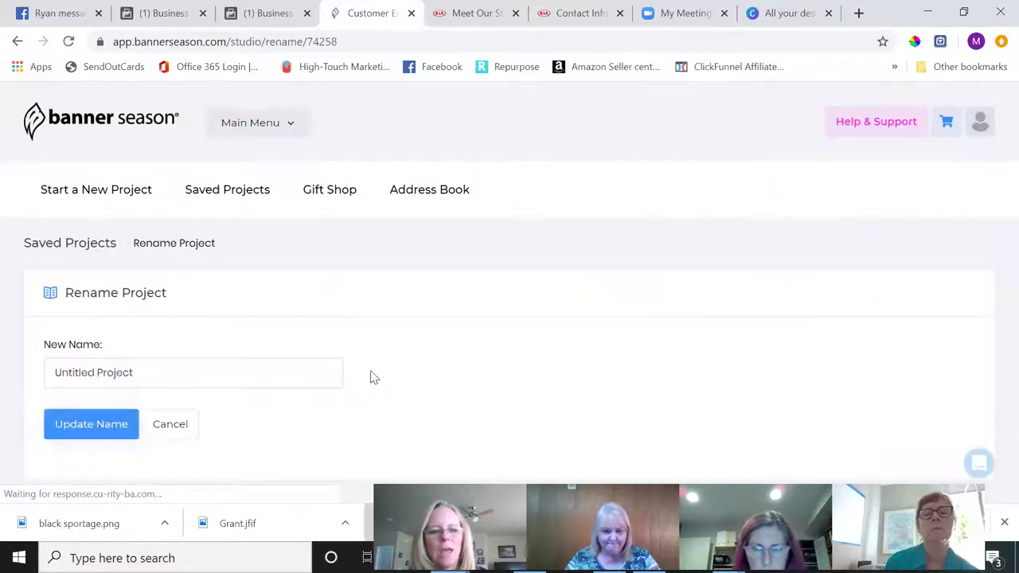
left_click_drag(209, 371, 3, 373)
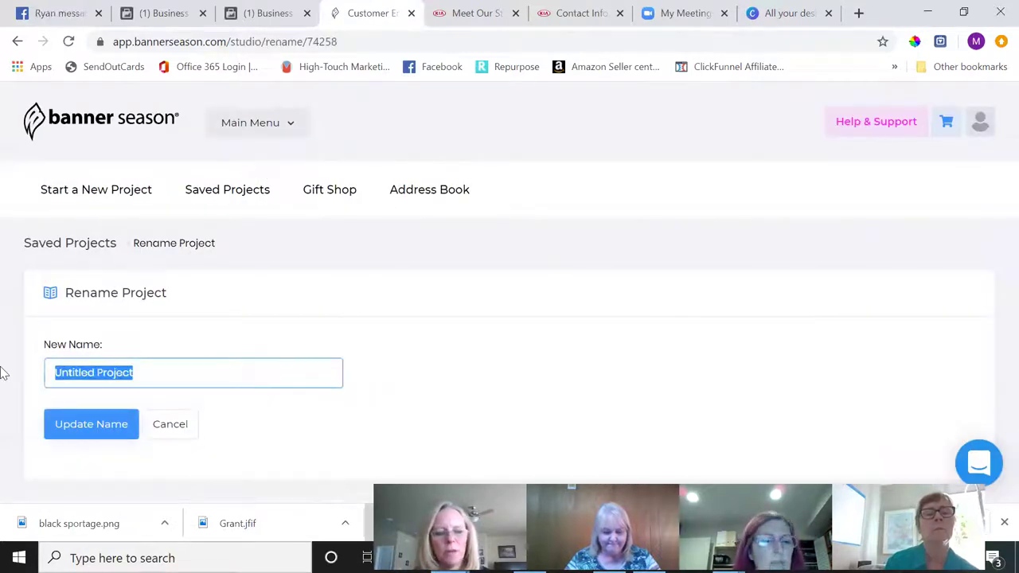
type("Peok Kia Thank You")
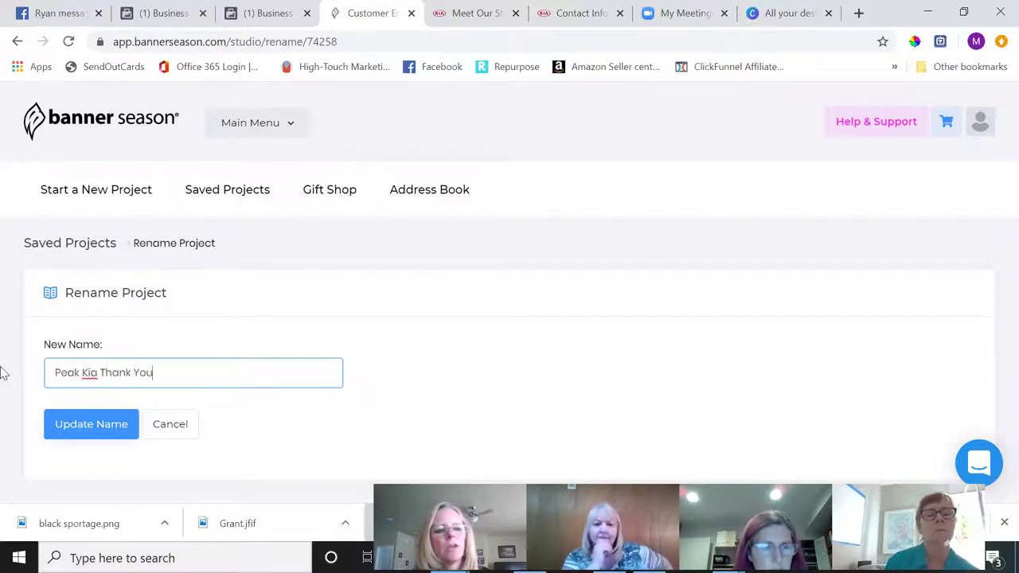
left_click(99, 430)
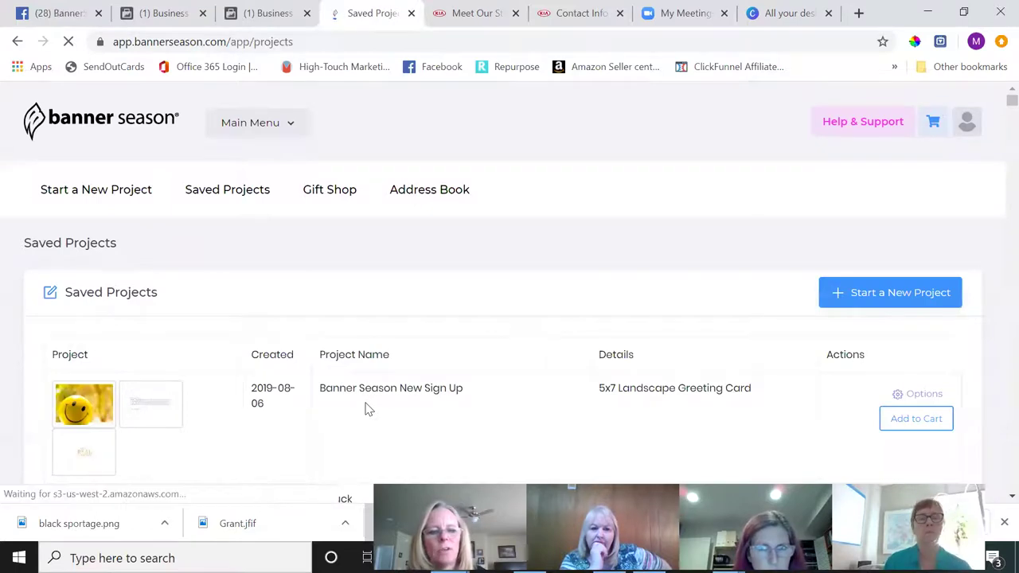
- Rename the Photo Mug project called Untitled Project to 'Peak Kia Mug'
scroll(367, 408, "down", 3)
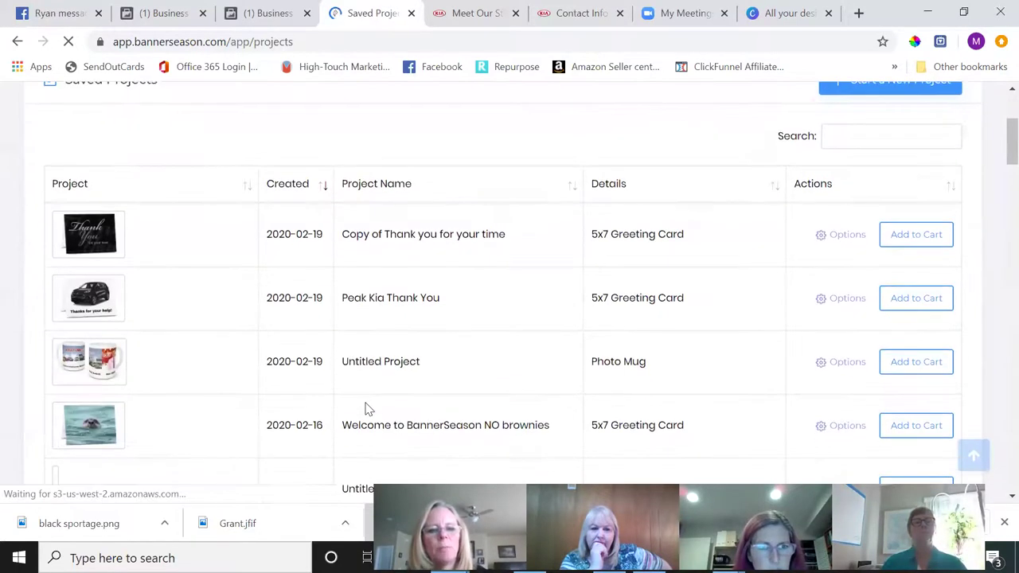
left_click(847, 362)
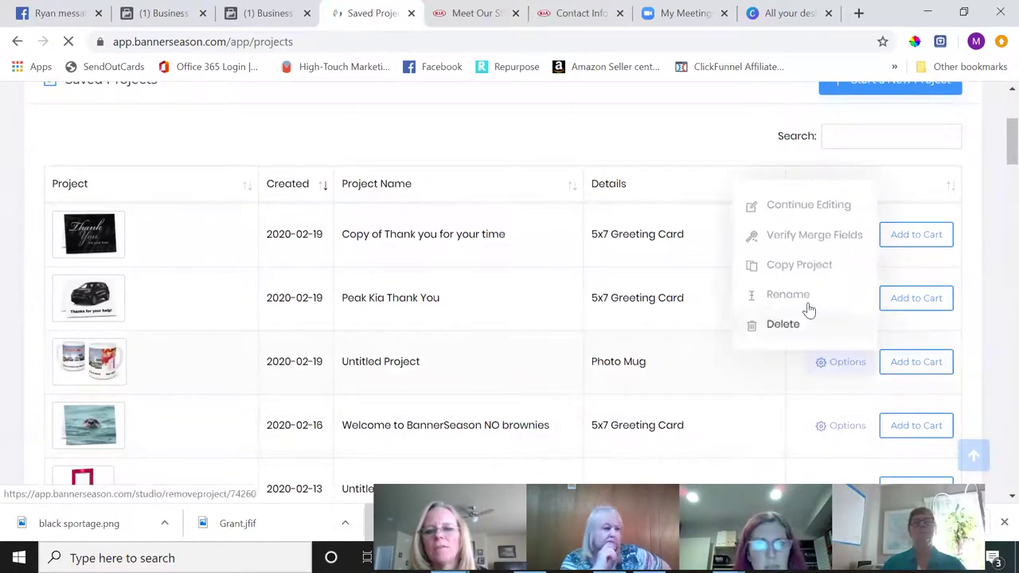
left_click(806, 301)
left_click_drag(257, 380, 2, 371)
type("Peak ")
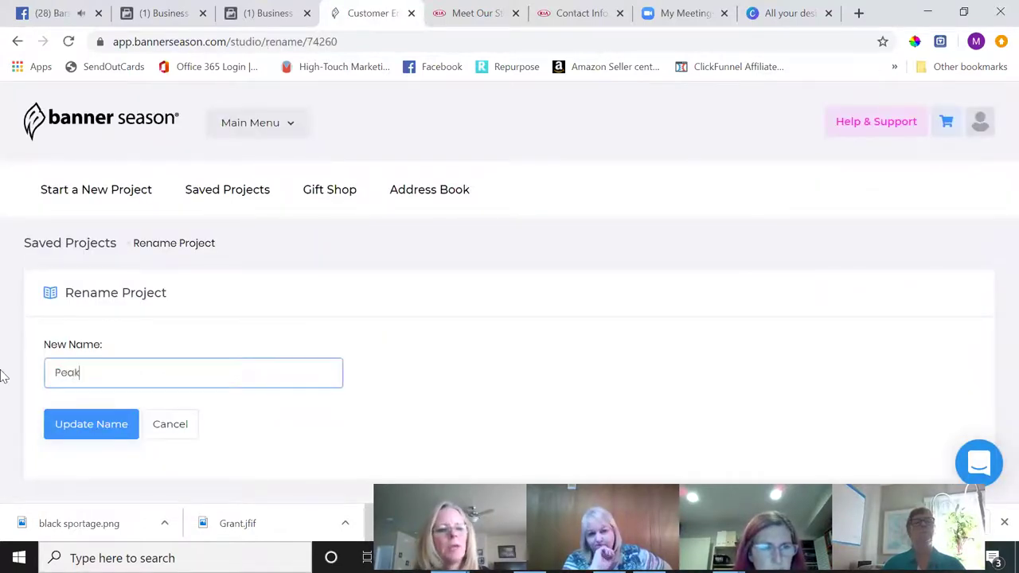
type("Kia Mug")
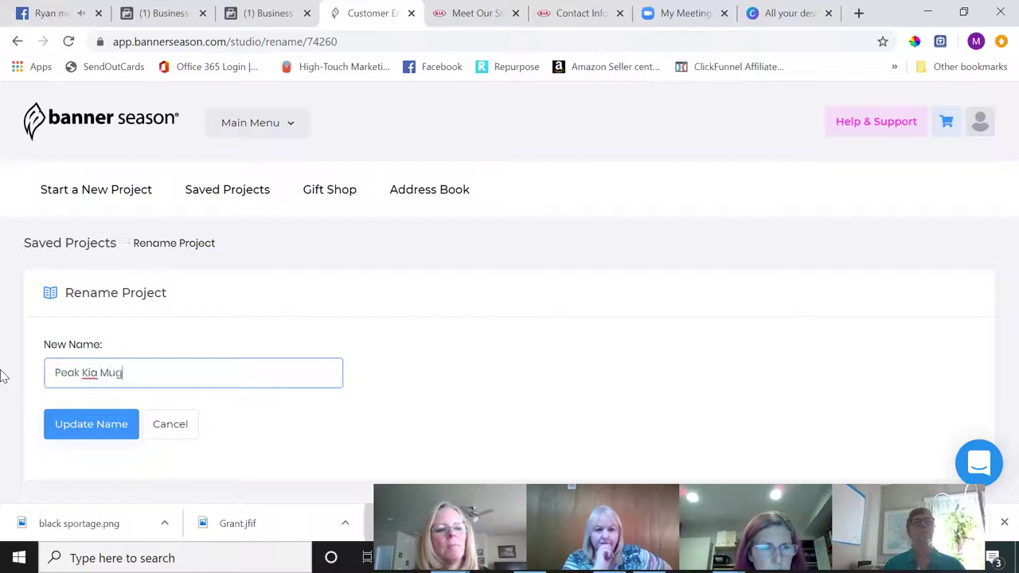
left_click(93, 433)
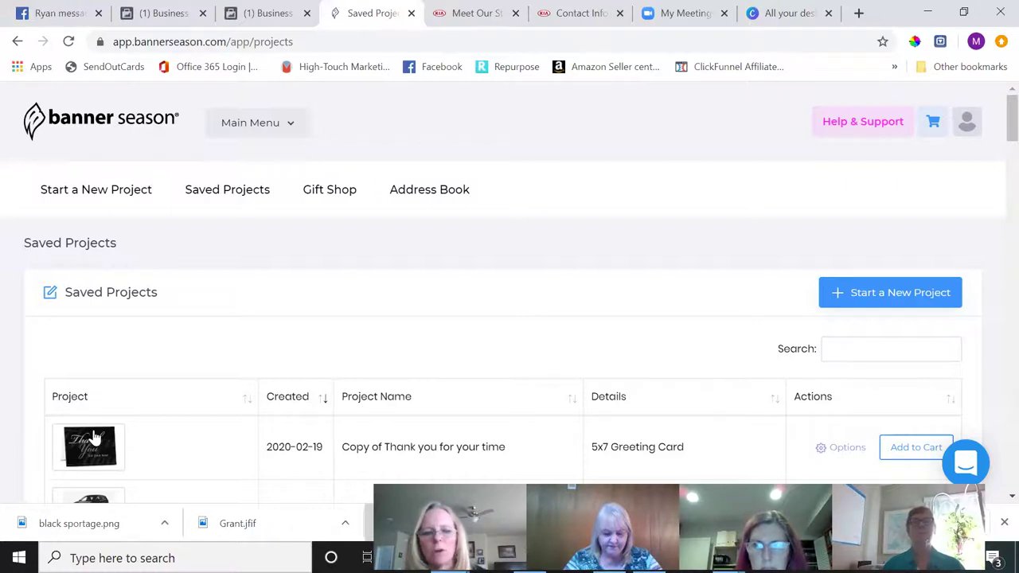
- Search saved projects for 'thank you' instead of 'farm', and browse the 13 matching results
left_click(885, 347)
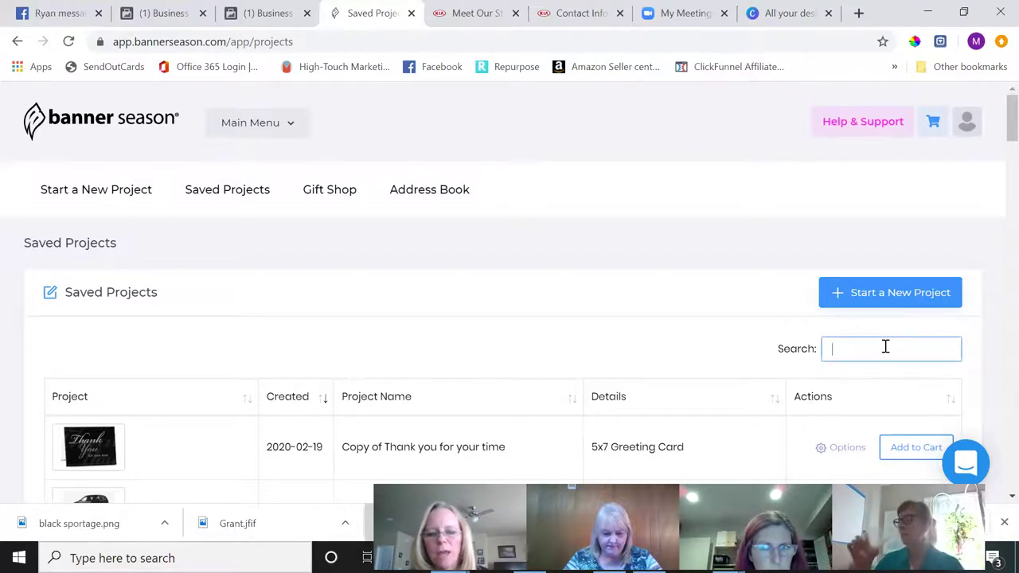
type("farm")
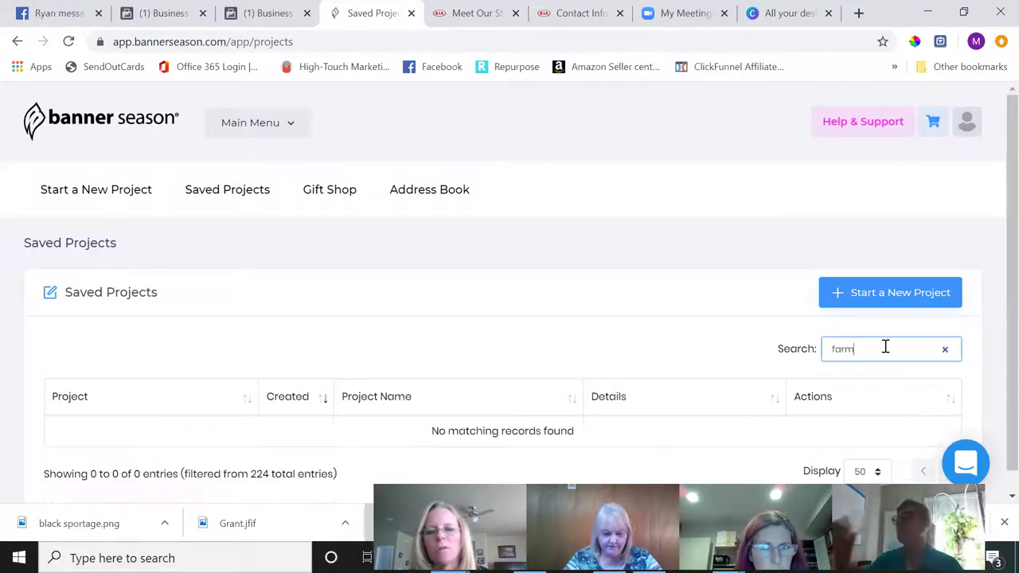
key("BackSpace")
key("BackSpace")
key("BackSpace")
key("BackSpace")
type("thank you")
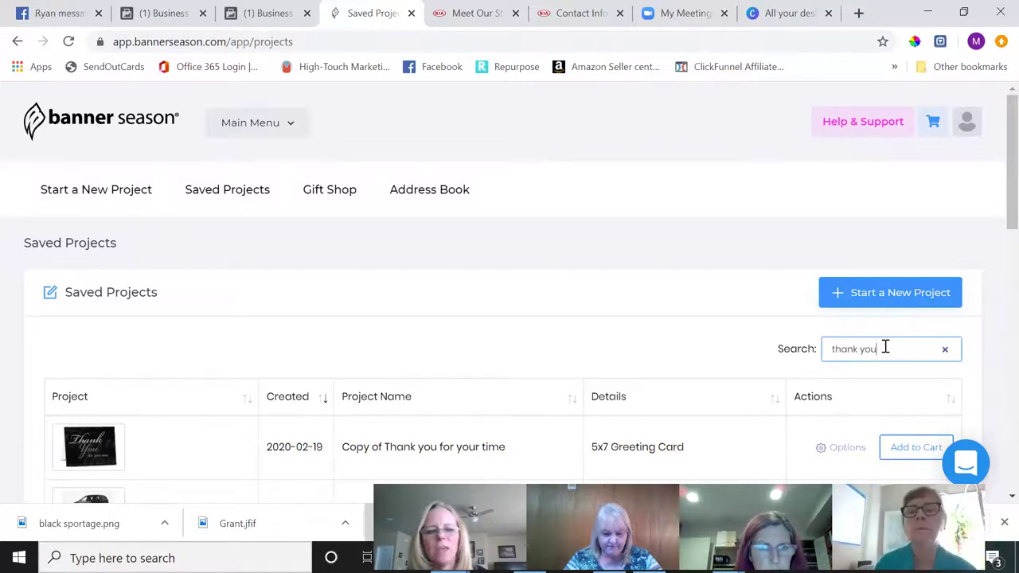
scroll(885, 346, "down", 5)
scroll(885, 346, "down", 5)
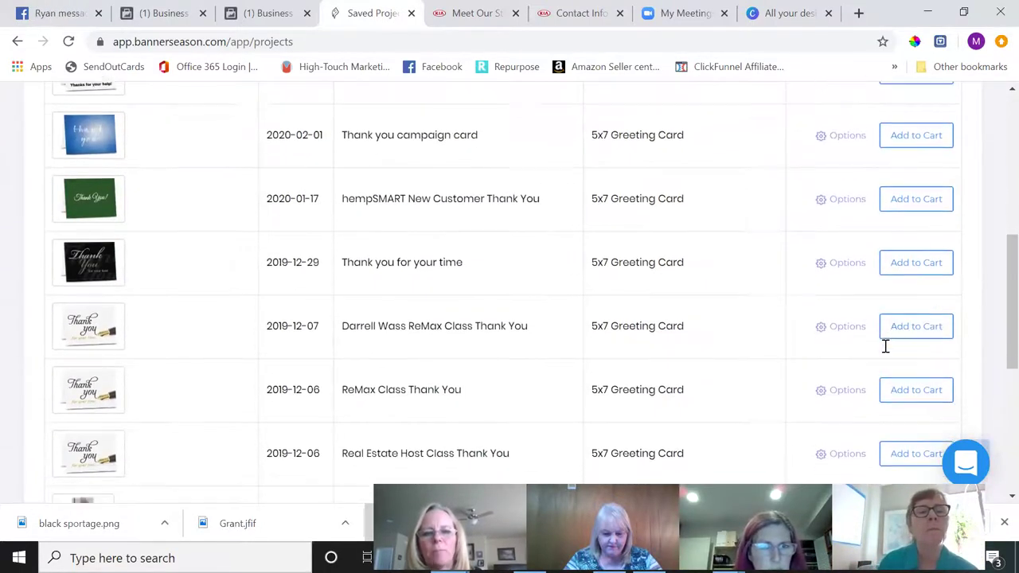
scroll(885, 346, "up", 7)
scroll(885, 346, "up", 4)
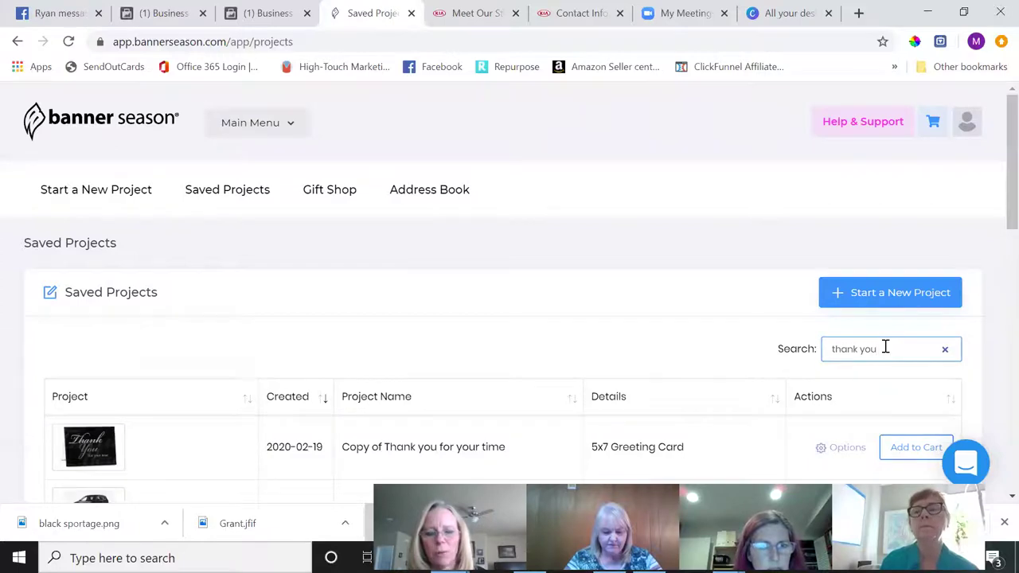
- Clear the 'thank you' search filter so all saved projects are listed
left_click(945, 350)
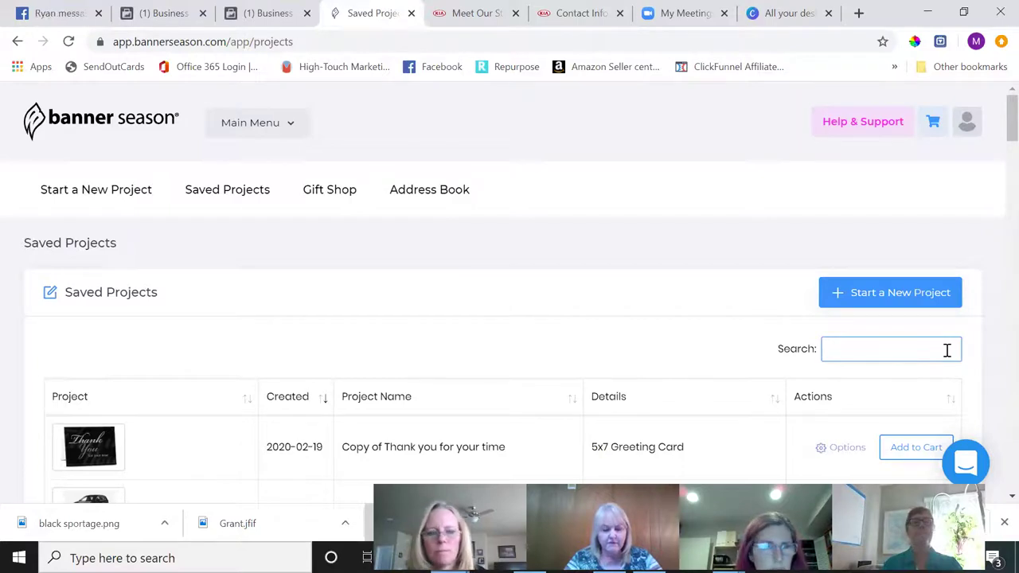
scroll(947, 350, "down", 15)
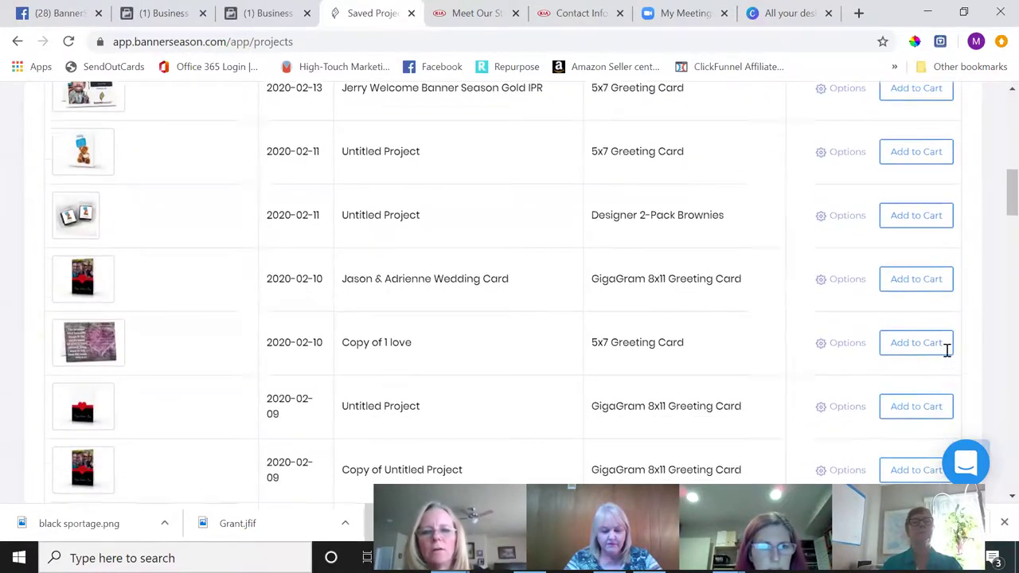
scroll(947, 350, "down", 15)
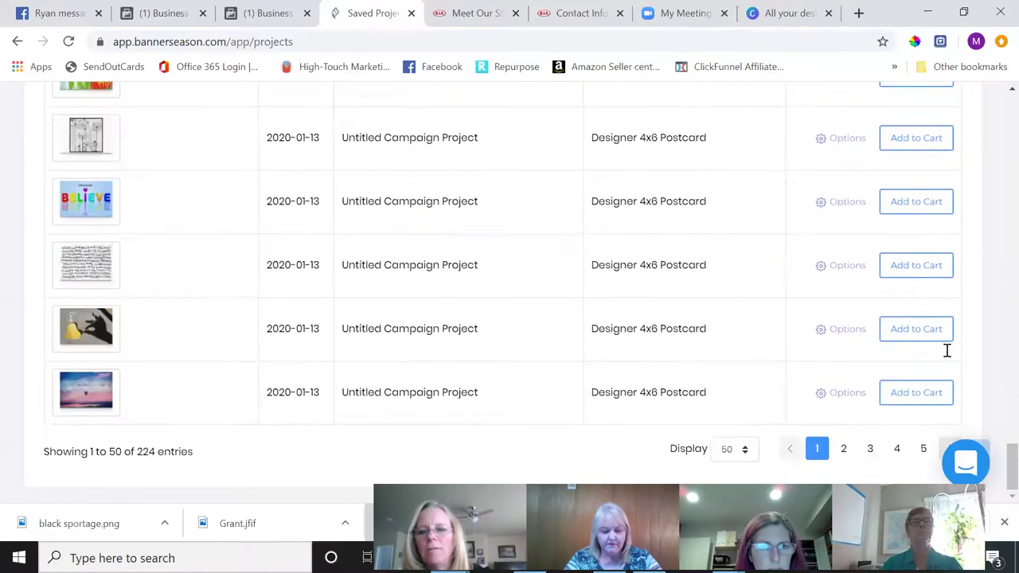
- Keep the display at 50 projects per page and return to the top of the list
left_click(747, 451)
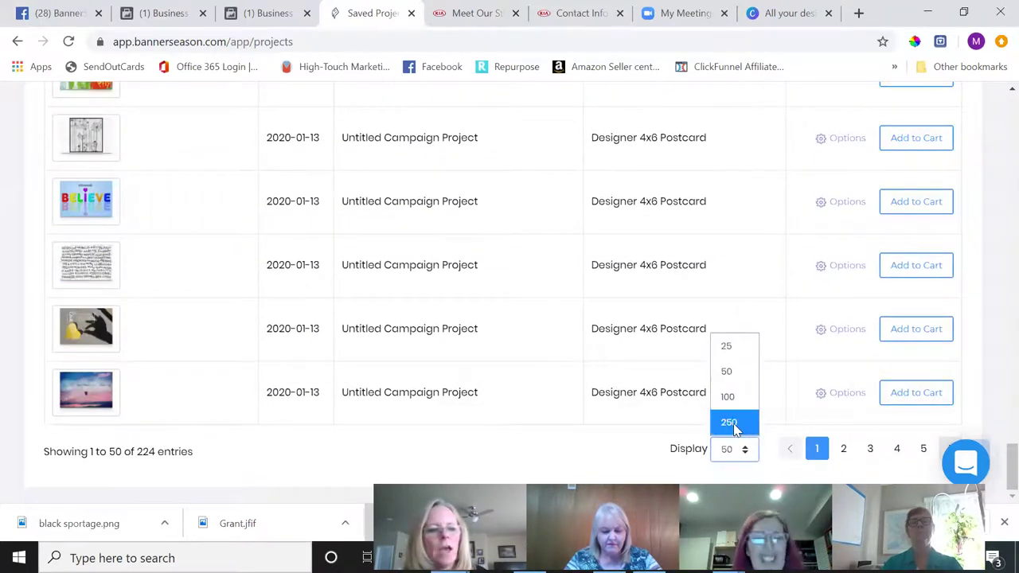
left_click(236, 461)
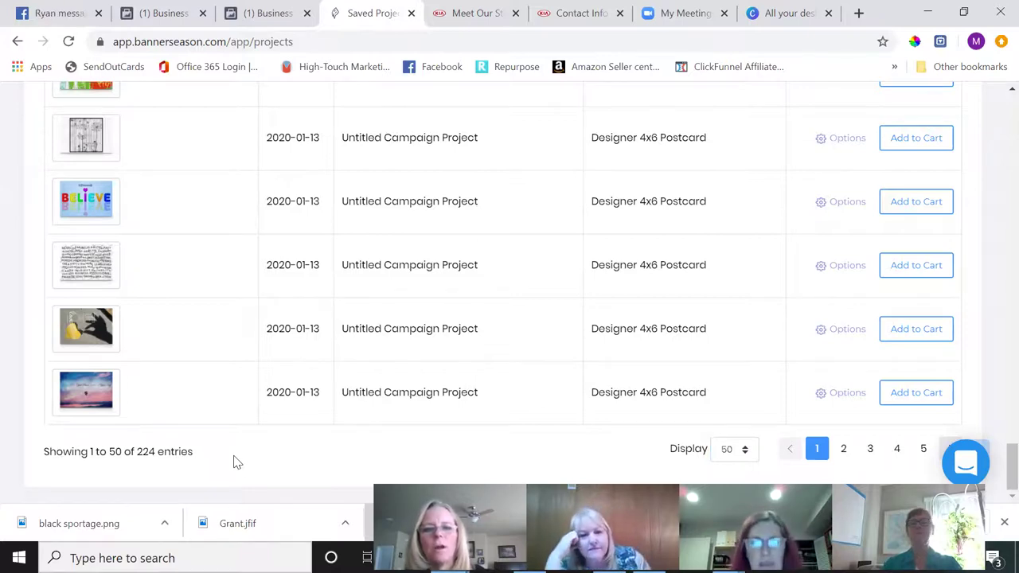
scroll(235, 462, "up", 10)
scroll(236, 462, "up", 5)
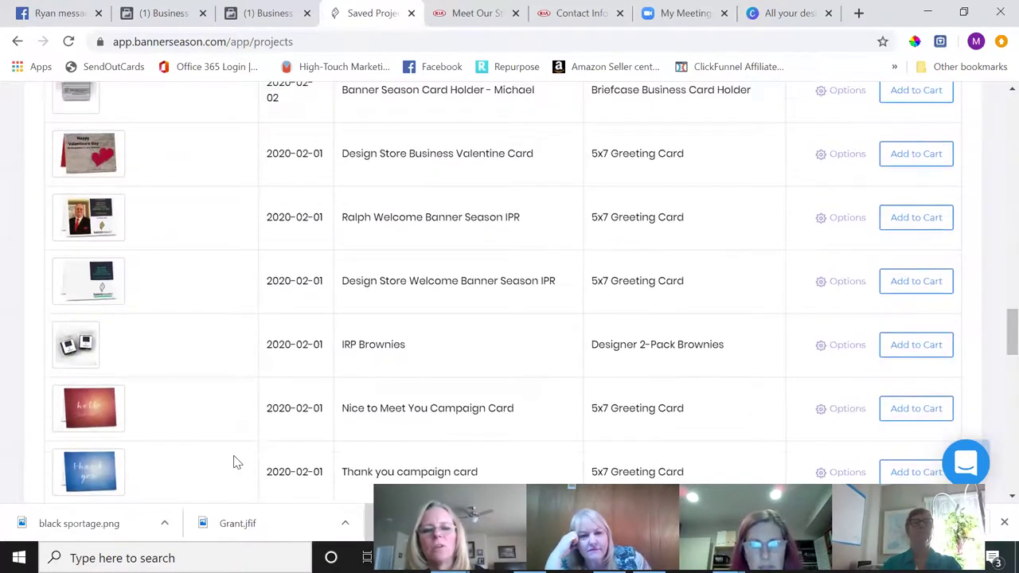
scroll(236, 462, "up", 10)
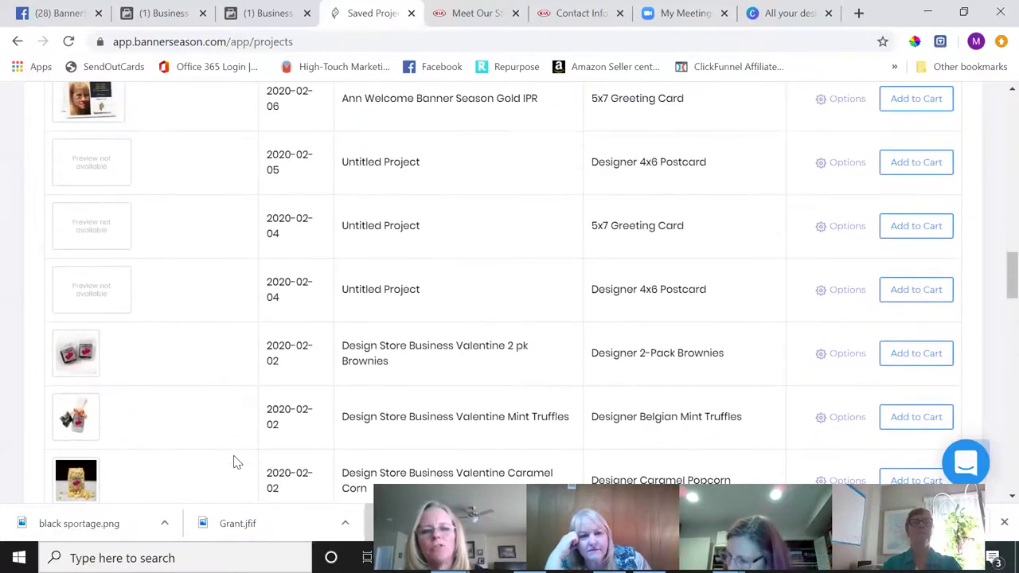
scroll(235, 462, "up", 15)
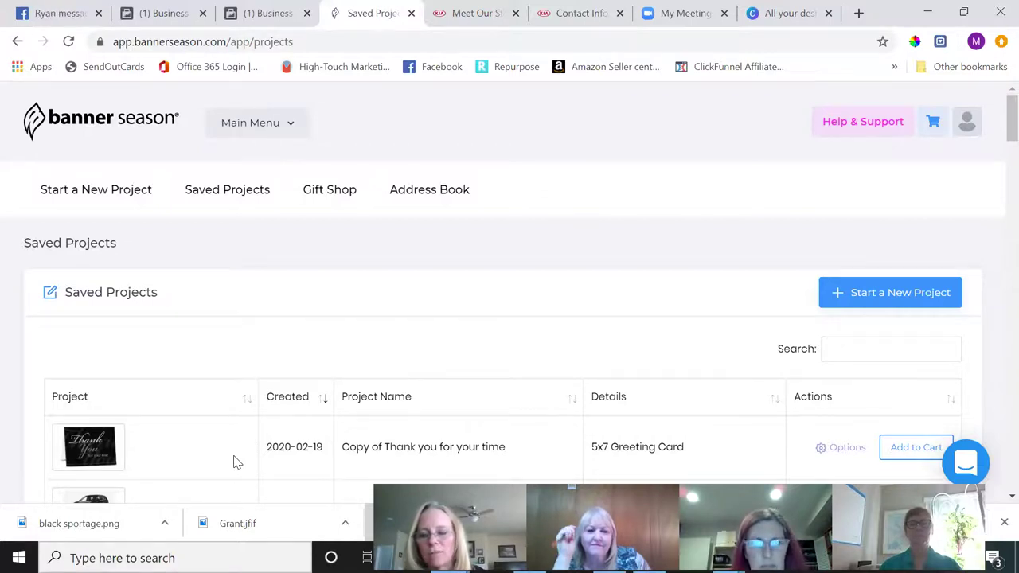
scroll(234, 462, "down", 2)
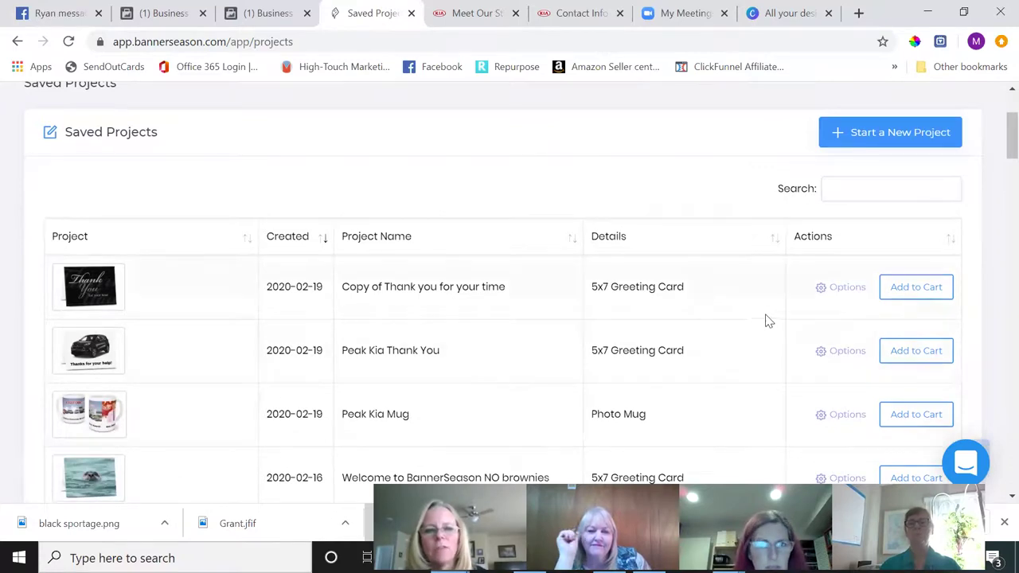
left_click(845, 351)
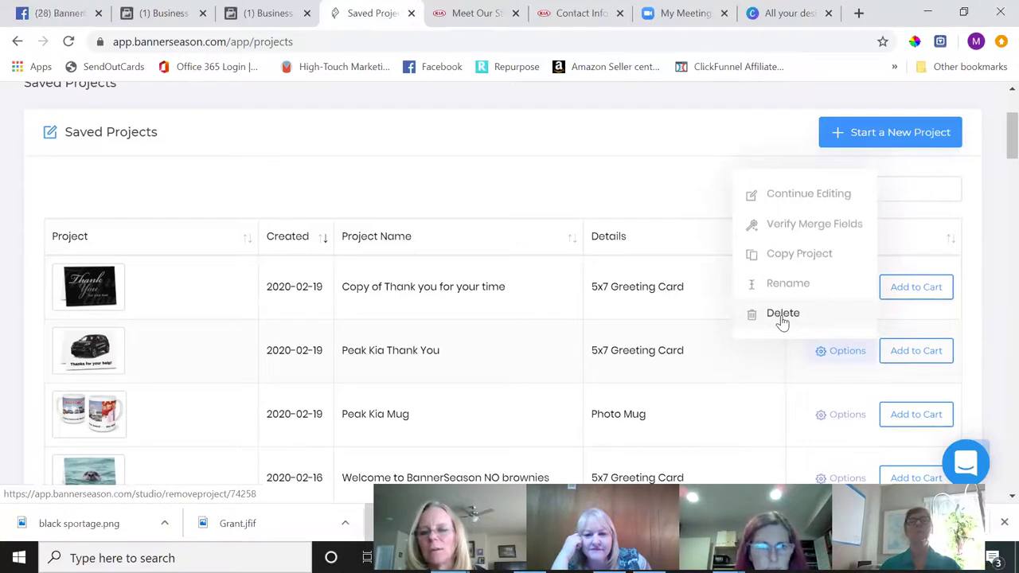
left_click(768, 369)
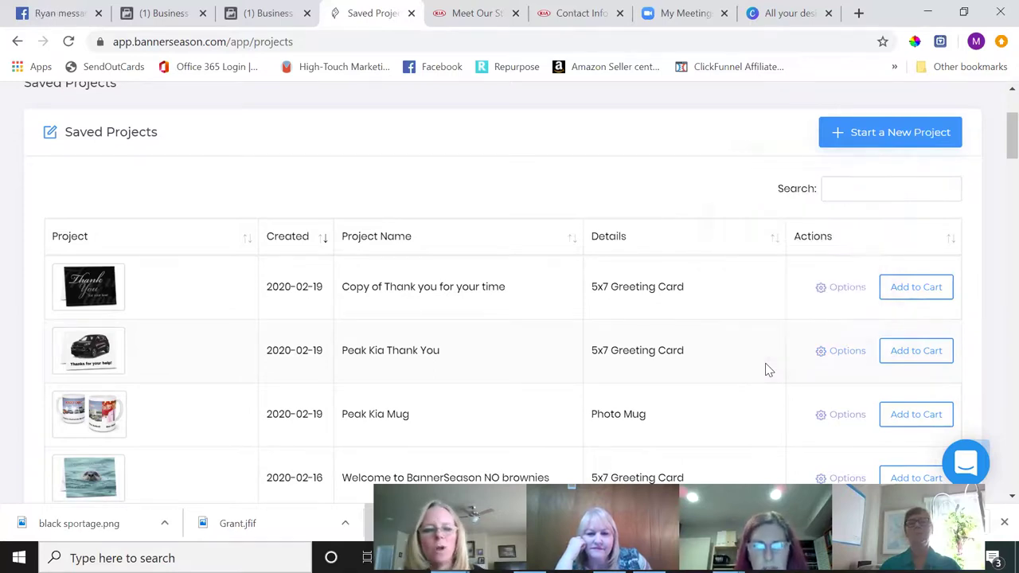
scroll(768, 369, "down", 4)
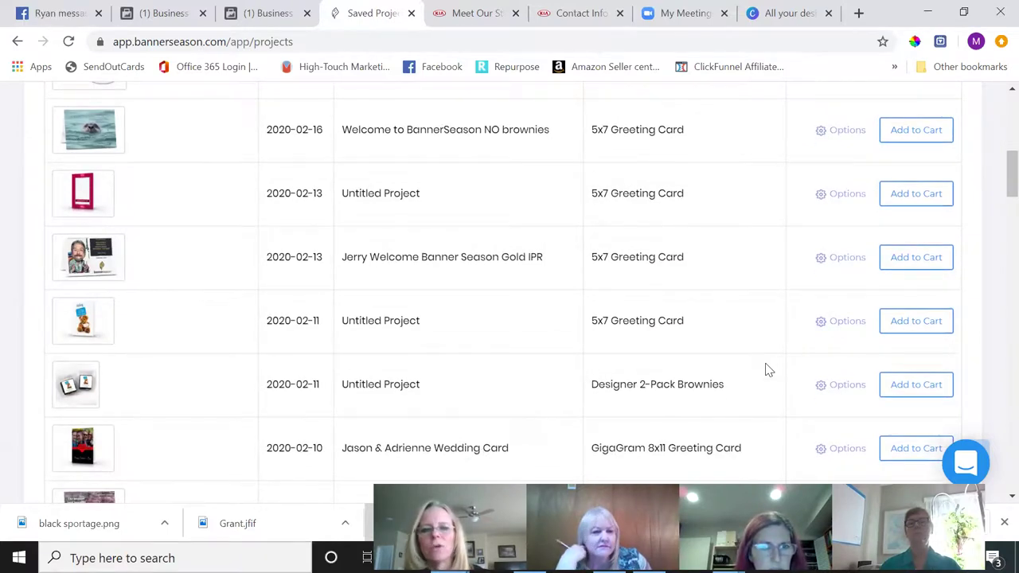
scroll(768, 369, "up", 5)
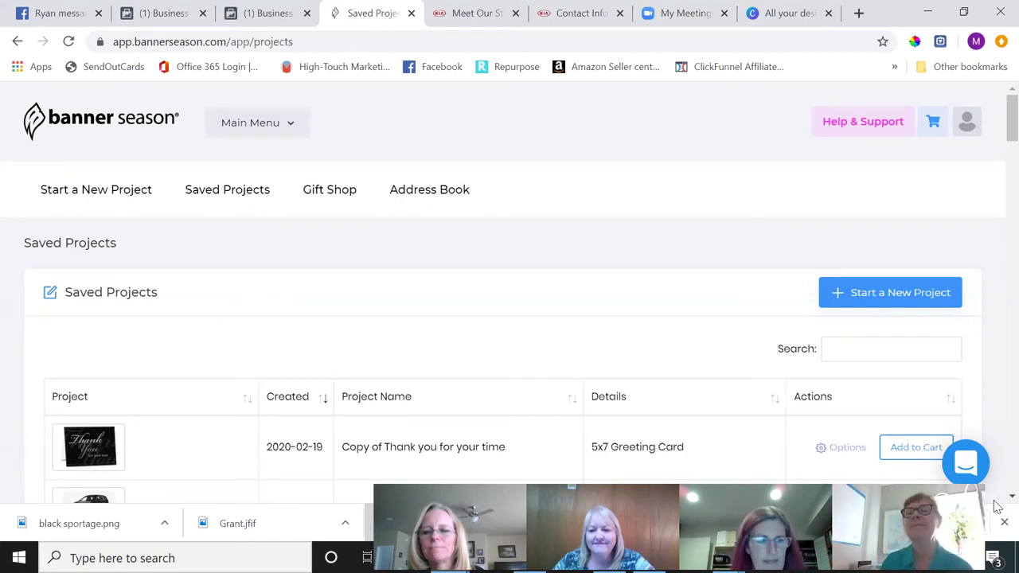
- Bring up the meeting's end-or-leave prompt with the Alt+Q shortcut
key("alt+q")
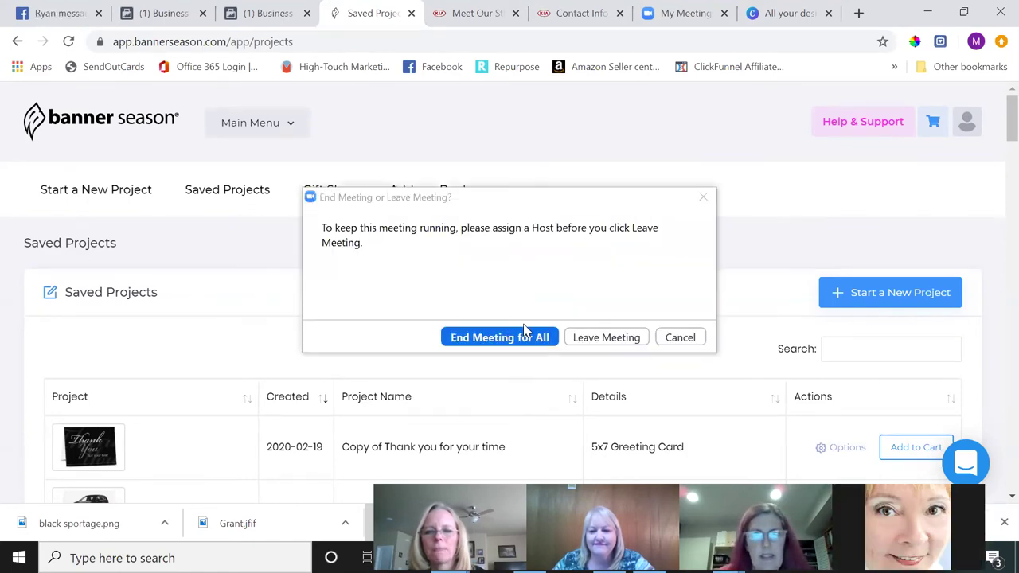